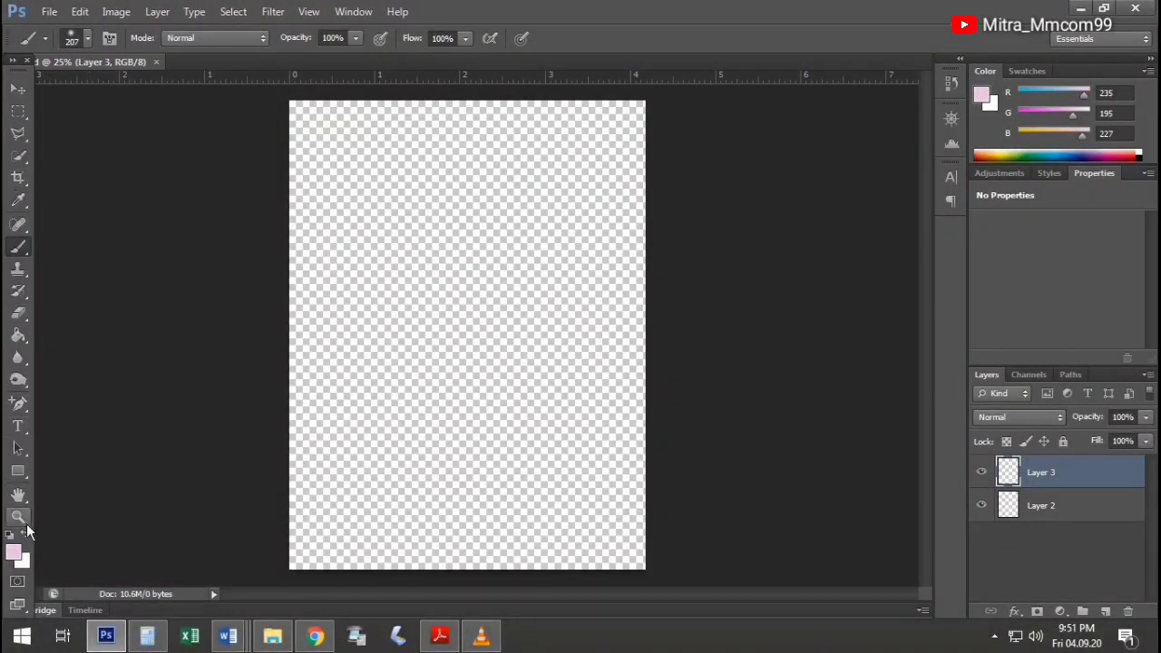
Fill Layer 3 with light pink (R235 G195 B227) so the whole page is pink
click(13, 553)
click(955, 342)
click(18, 335)
click(434, 262)
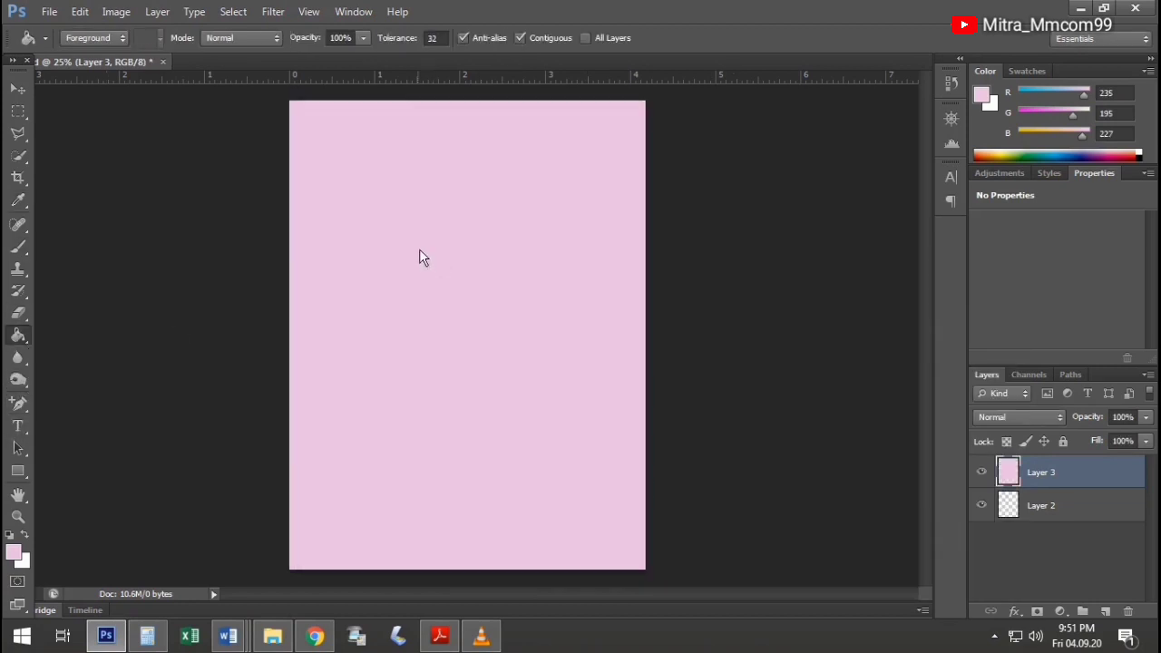
click(19, 425)
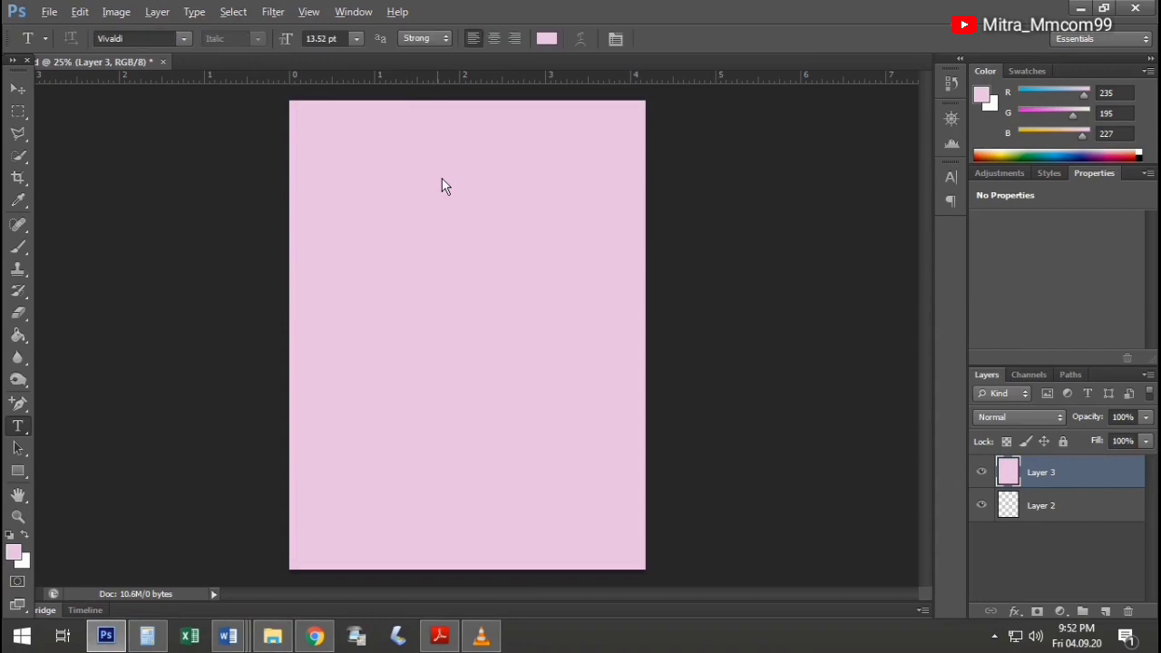
Add black Vivaldi italic text 'Sekapur Sirih' near the top centre of the page
scroll(448, 185, up, 1)
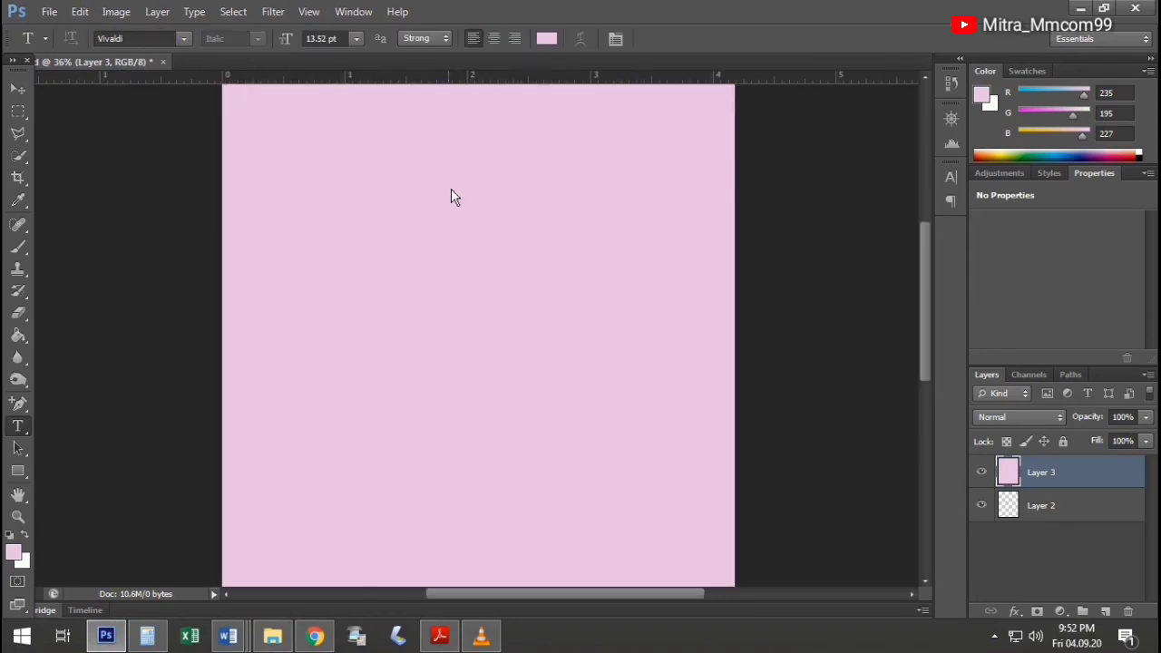
scroll(451, 189, up, 2)
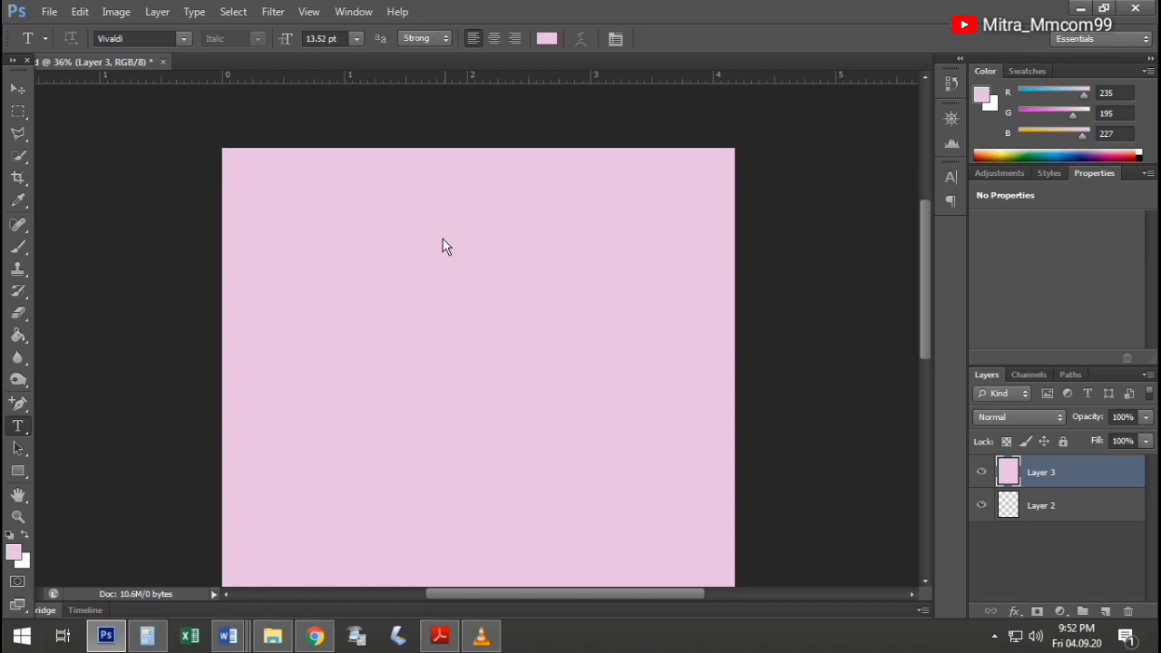
click(442, 245)
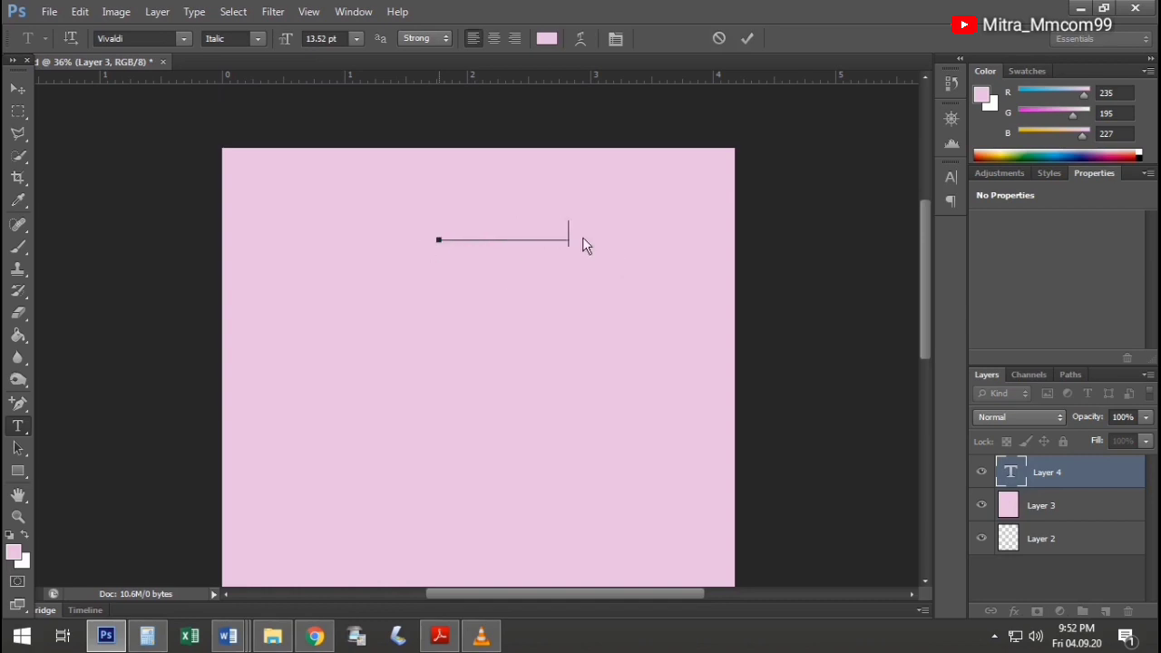
key(ctrl+a)
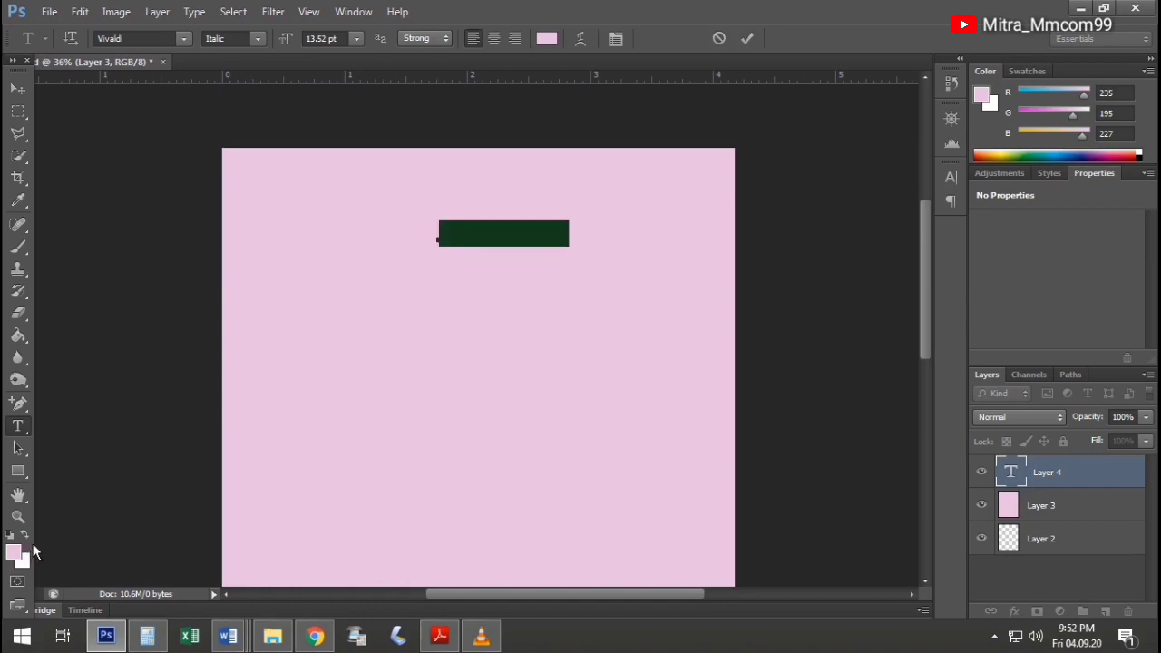
click(27, 535)
text(0)
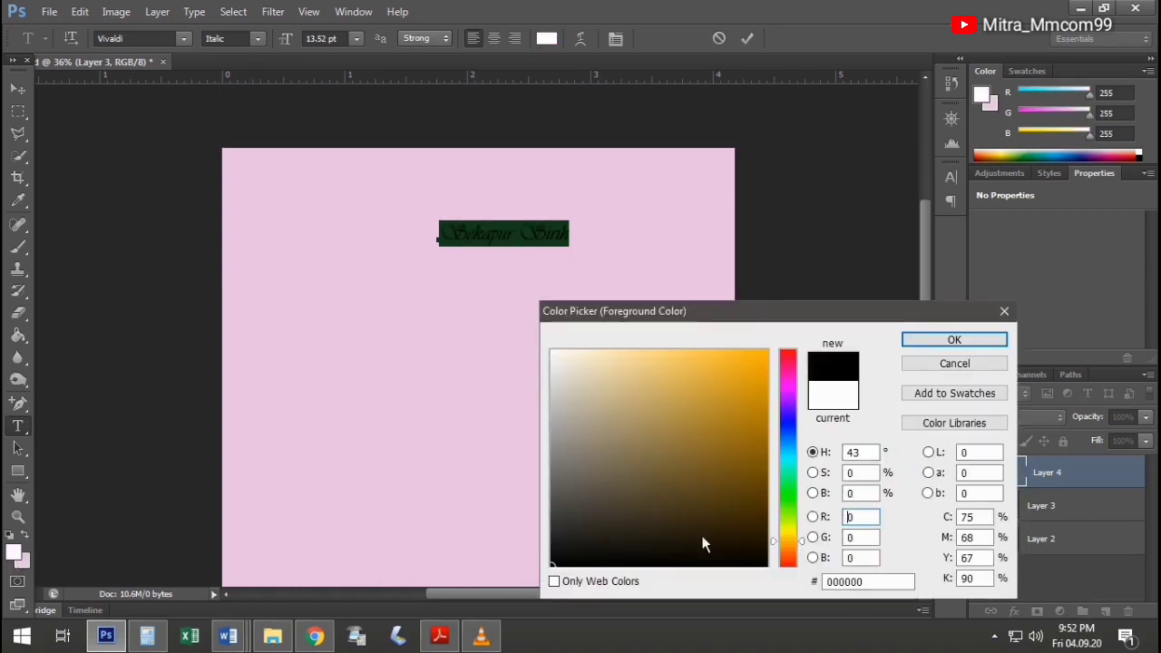
click(992, 339)
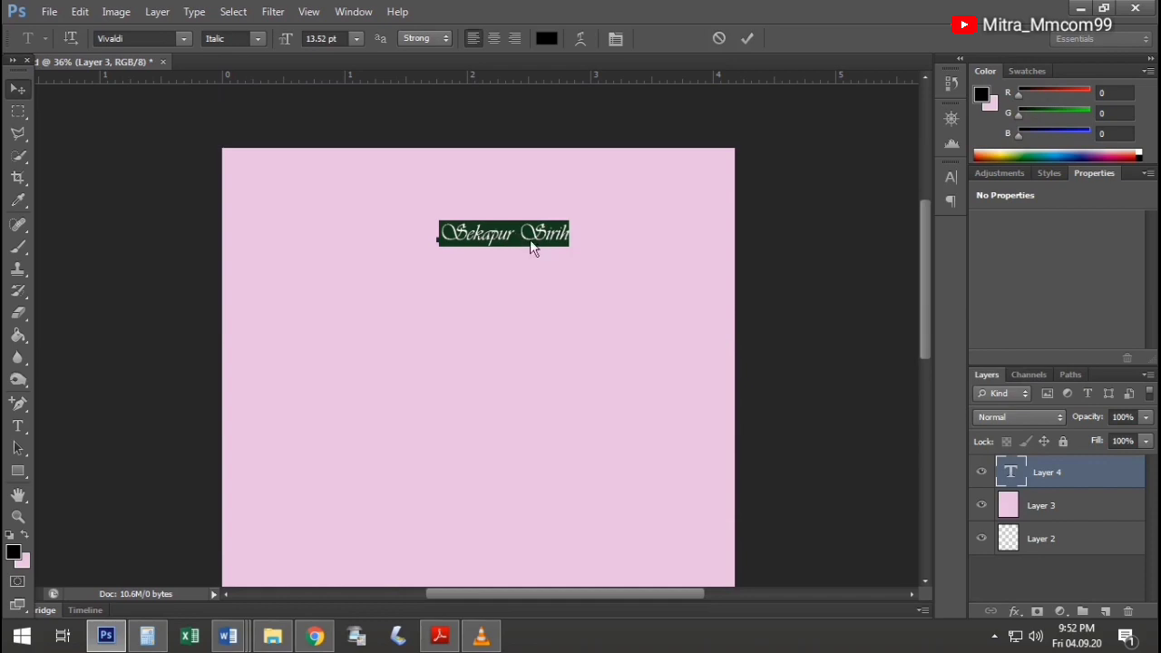
key(ctrl+Return)
Duplicate 'Sekapur Sirih' lower on the page and enlarge the upper title to about 123%
key(v)
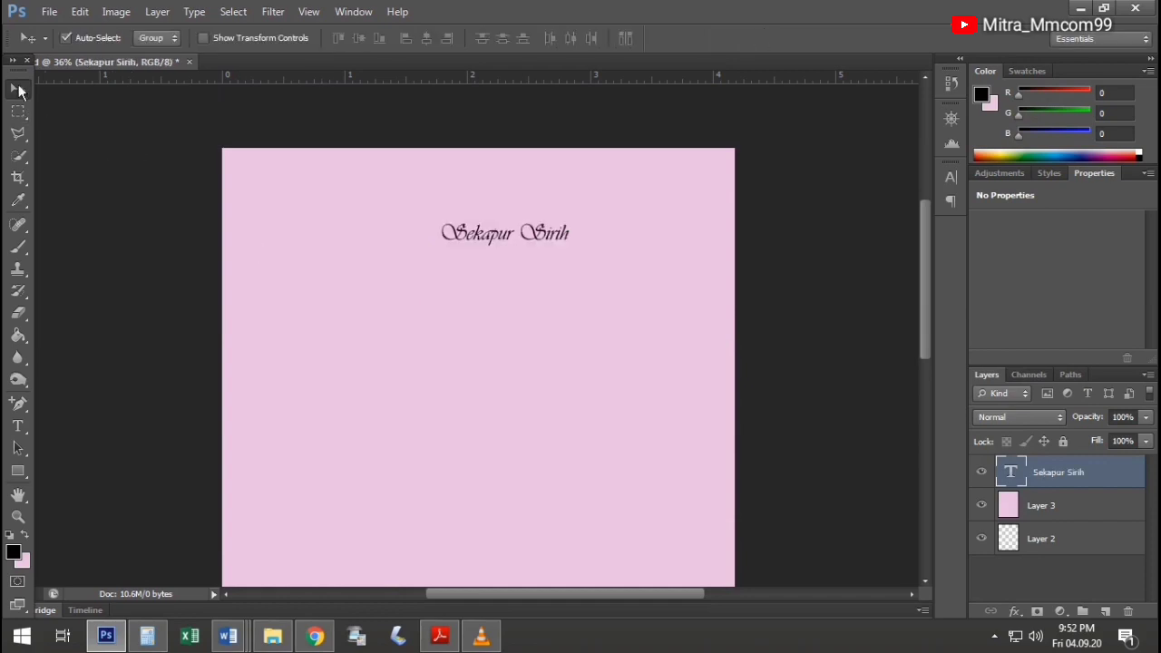
mouse_move(517, 239)
mouse_down()
mouse_move(466, 226)
mouse_move(475, 217)
mouse_move(479, 288)
mouse_up()
mouse_move(486, 224)
mouse_down()
mouse_move(490, 238)
mouse_move(552, 264)
mouse_move(564, 249)
mouse_up()
key(ctrl+t)
click(18, 88)
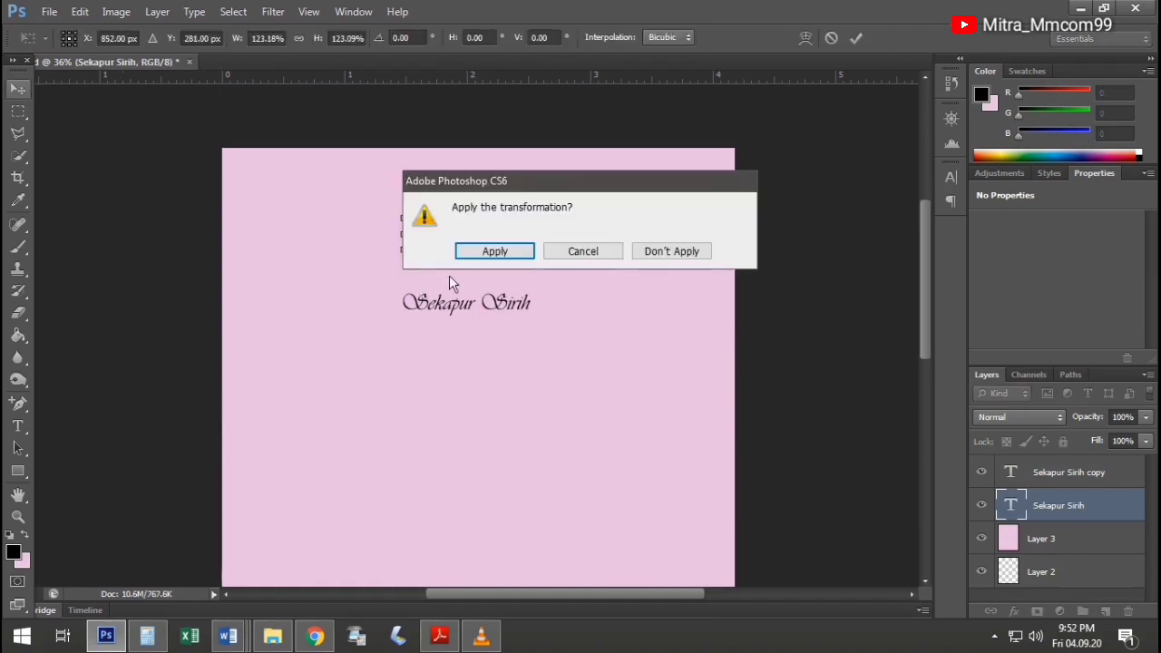
click(493, 252)
mouse_move(494, 235)
mouse_down()
mouse_move(479, 233)
mouse_move(490, 236)
mouse_up()
Add a thin black outline stroke to the enlarged upper title
click(1015, 612)
click(1052, 449)
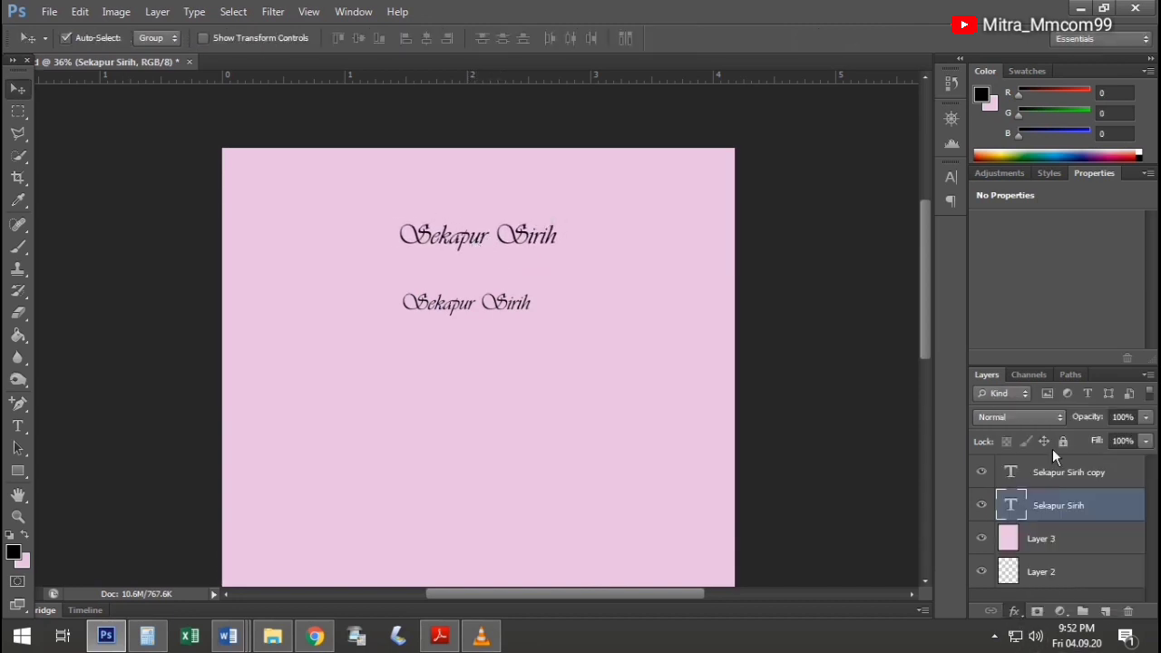
drag(852, 231, 854, 222)
Confirm the upper title's stroke and colour the lower Sekapur Sirih copy tan
click(1088, 198)
click(478, 304)
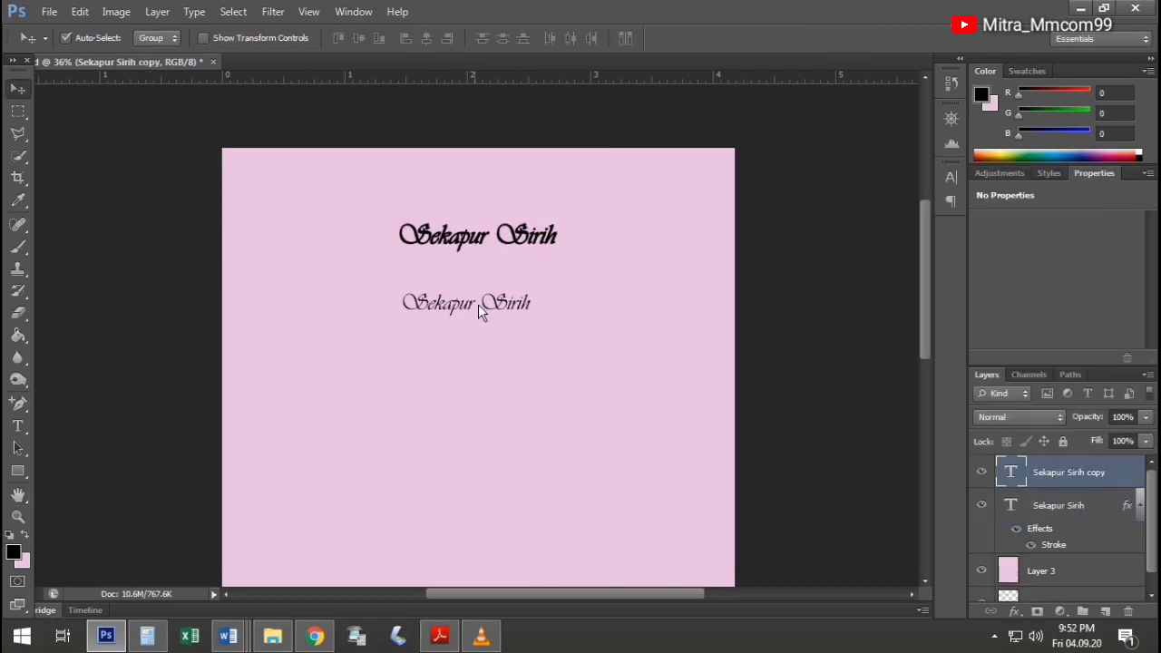
key(t)
click(532, 306)
key(ctrl+a)
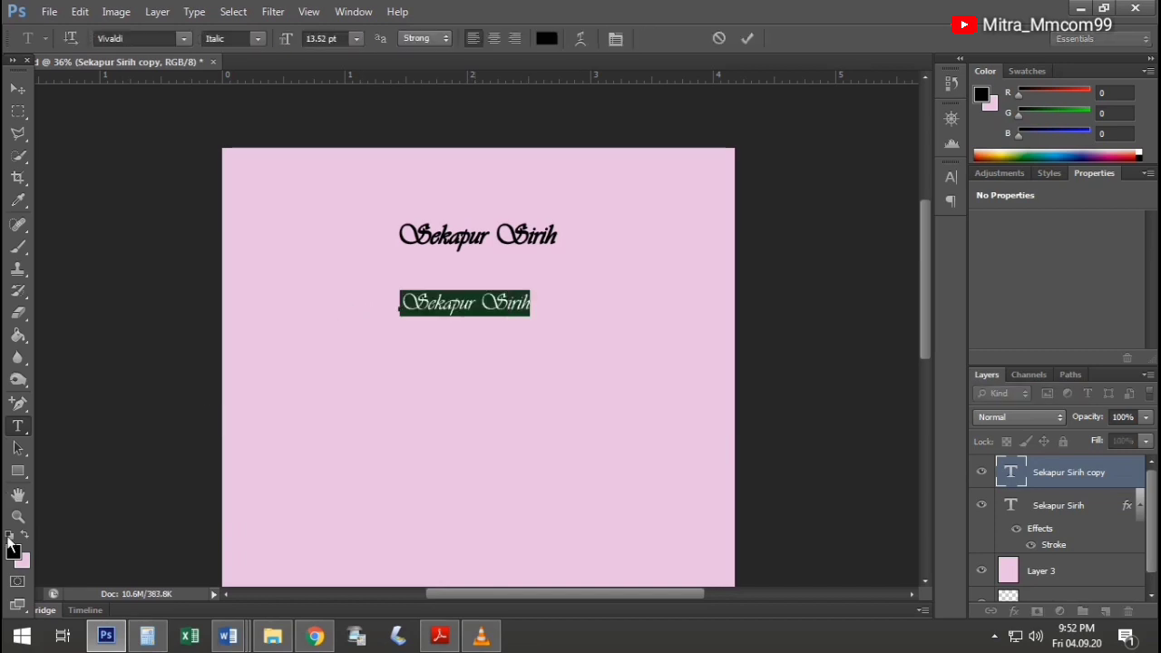
click(13, 553)
click(695, 428)
click(659, 389)
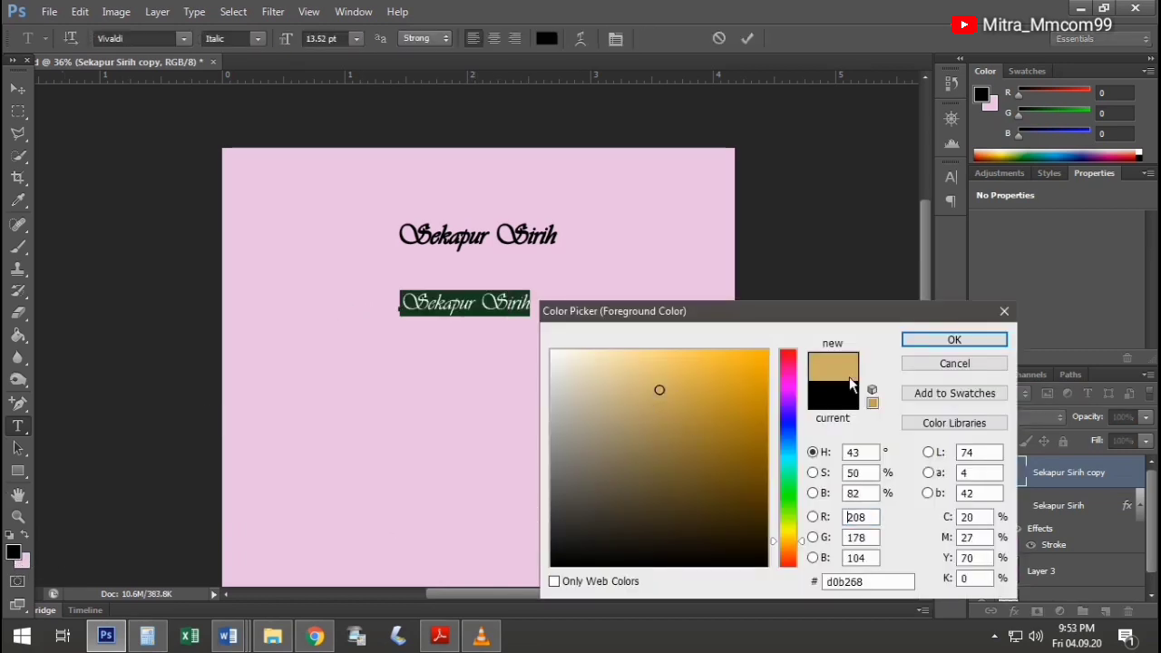
click(953, 339)
key(ctrl+Return)
Add a tan outline stroke to the lower Sekapur Sirih text
key(v)
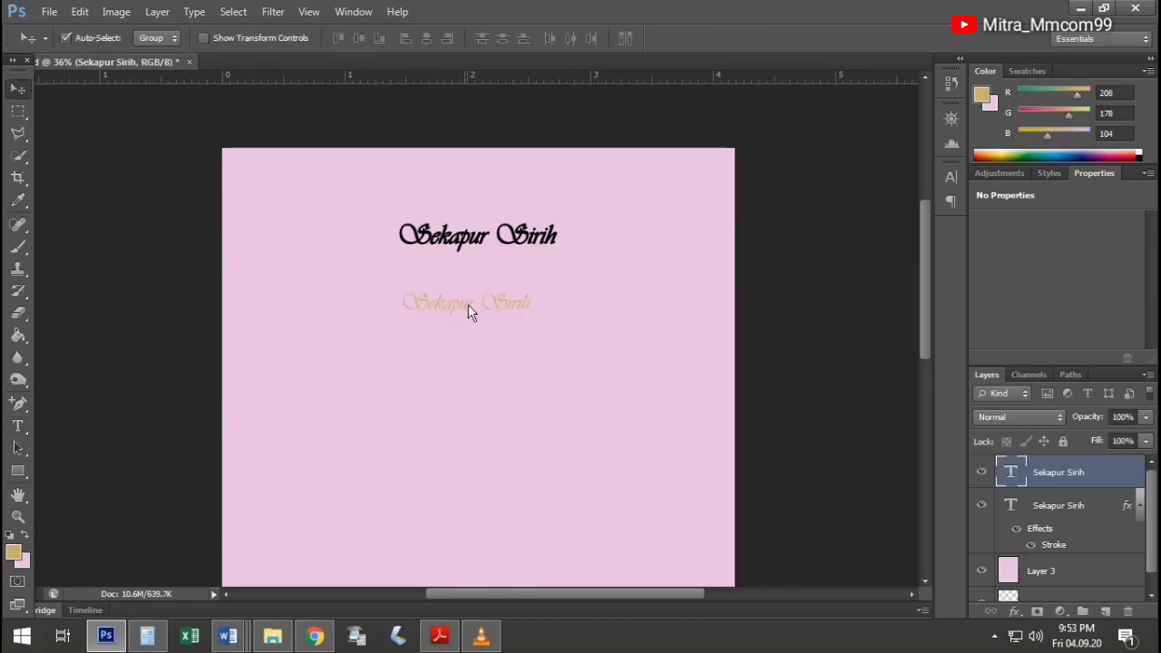
click(1014, 612)
click(1034, 454)
click(828, 339)
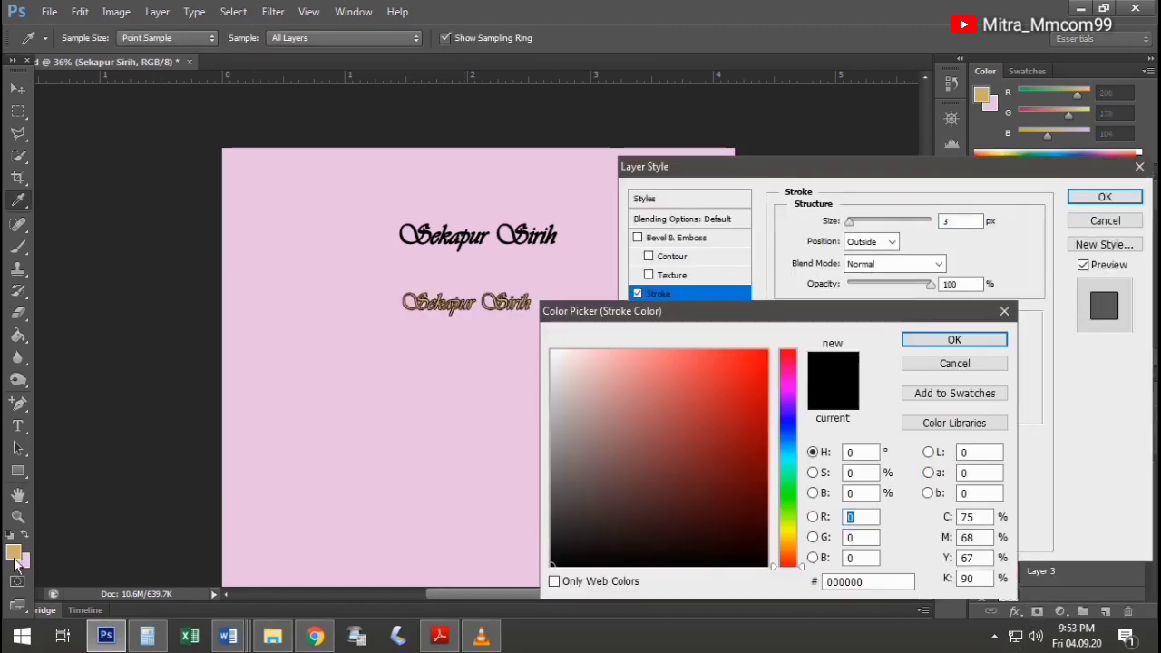
click(15, 554)
click(938, 352)
key(Return)
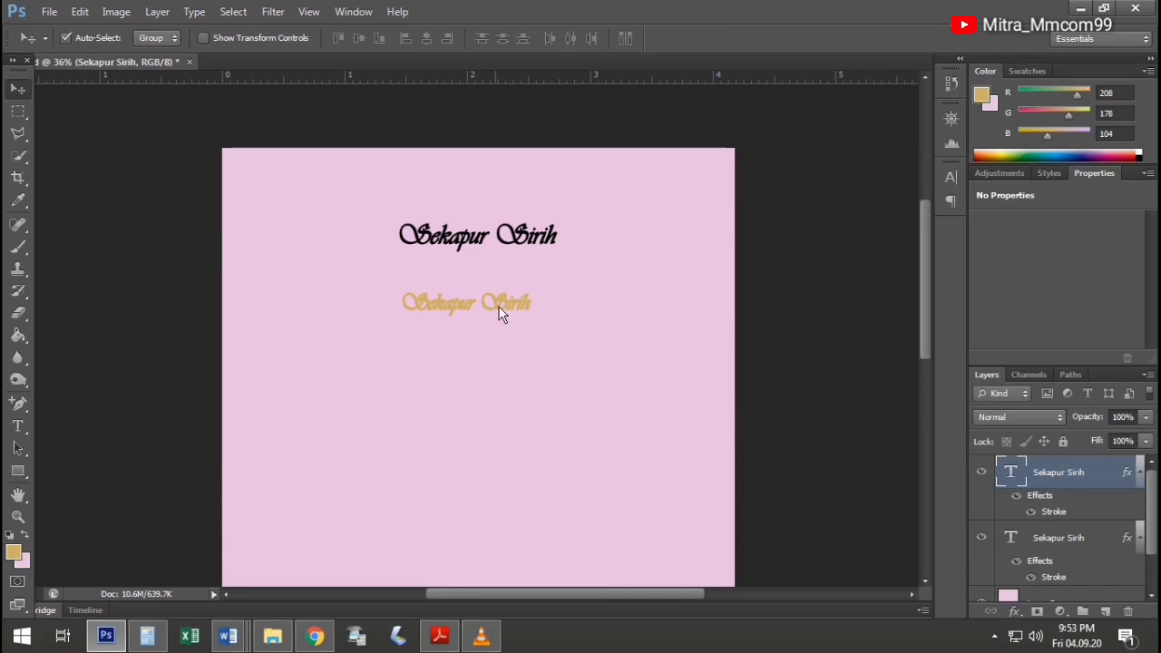
Recolour the lower Sekapur Sirih text near white
click(535, 306)
key(ctrl+a)
click(14, 553)
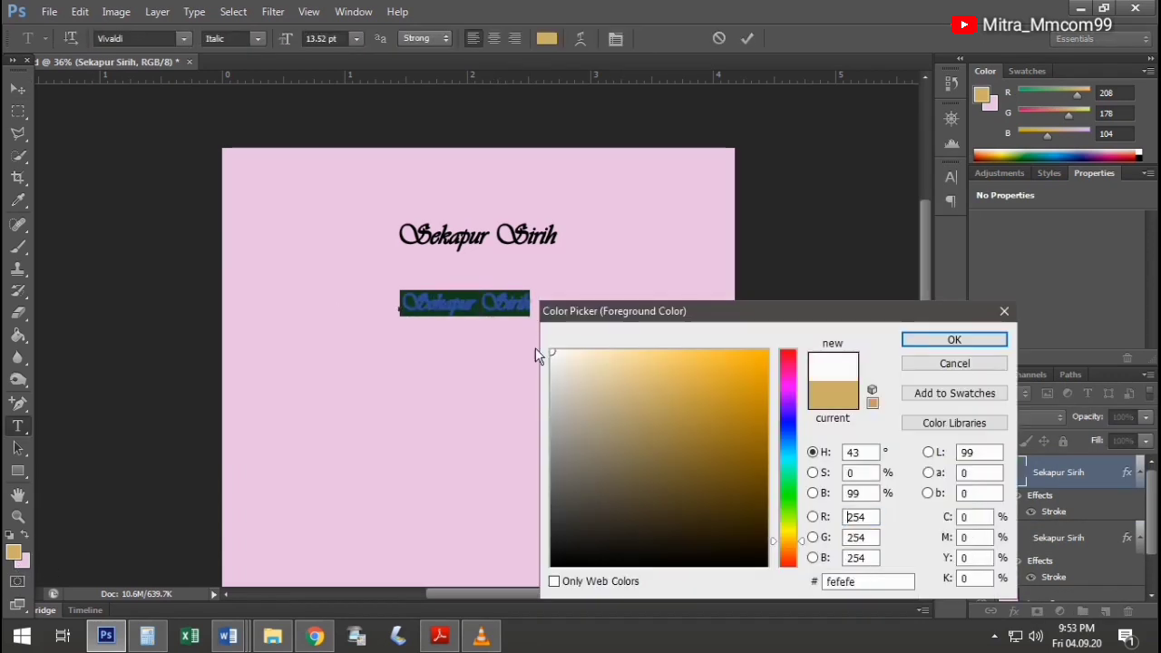
click(561, 369)
click(954, 340)
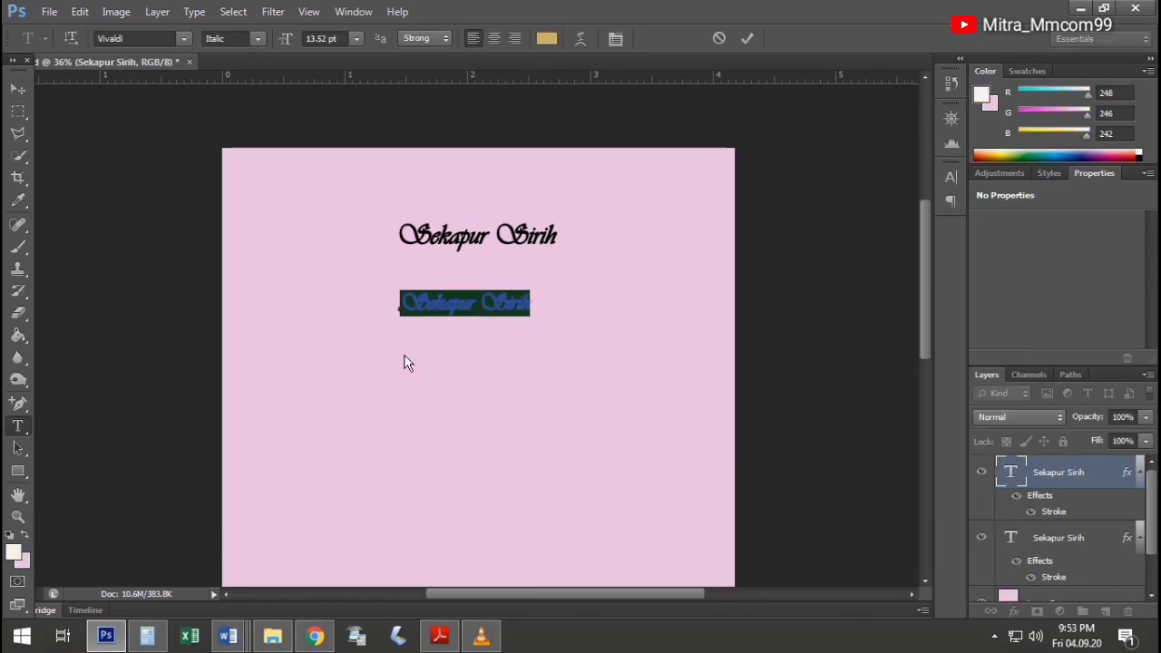
key(ctrl+h)
Try moving the light text onto the black title, then undo the move
drag(451, 311, 462, 243)
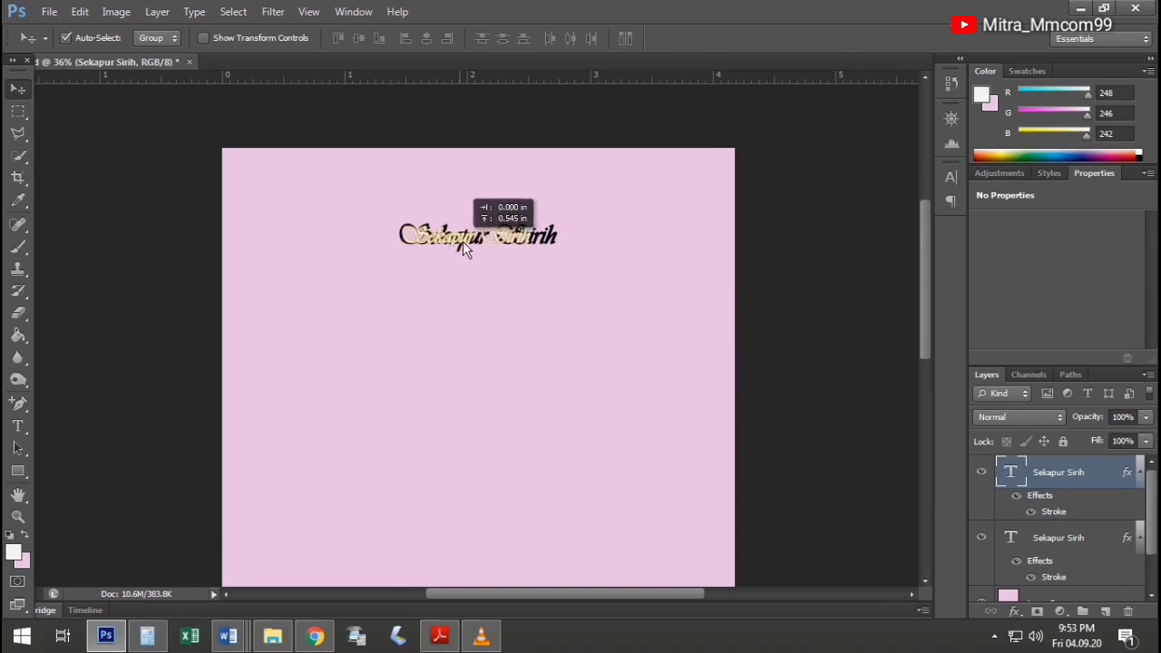
scroll(454, 256, up, 2)
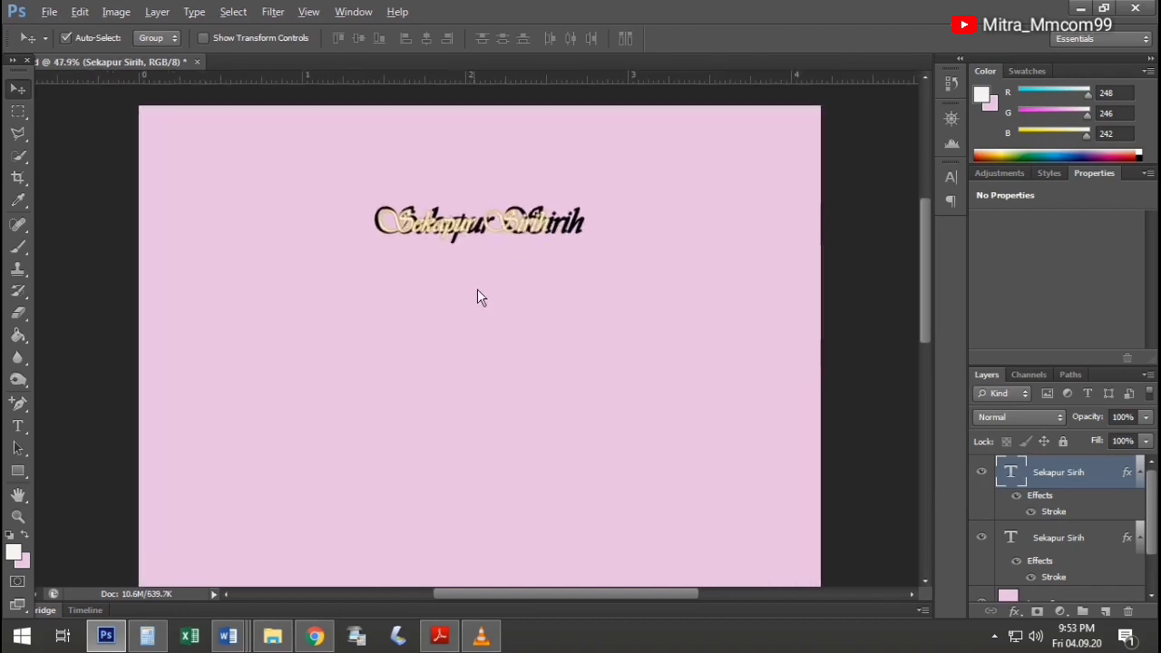
key(ctrl+z)
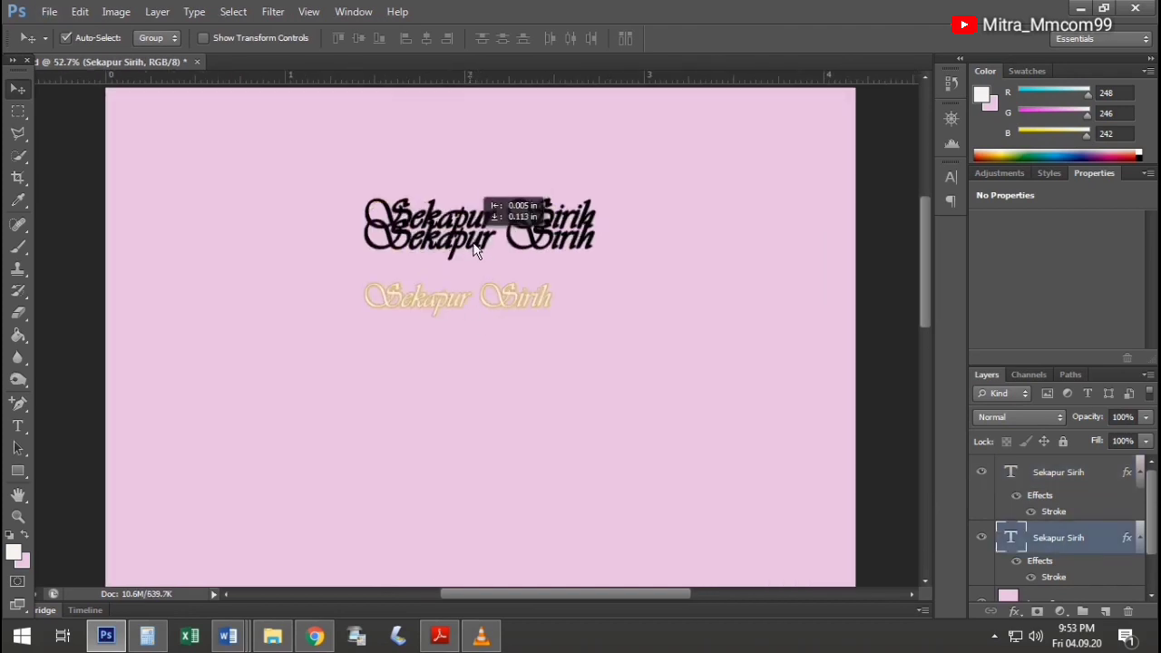
Duplicate the black title just below itself and recolour the copy near white
drag(483, 229, 473, 257)
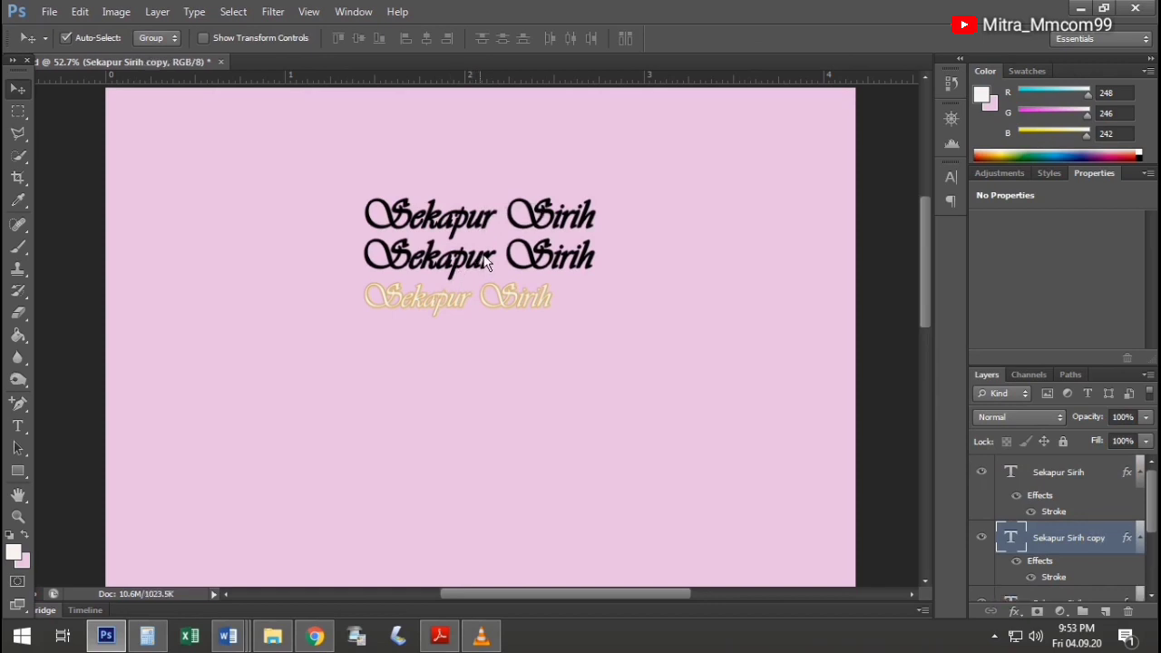
key(t)
double_click(481, 261)
drag(363, 261, 466, 261)
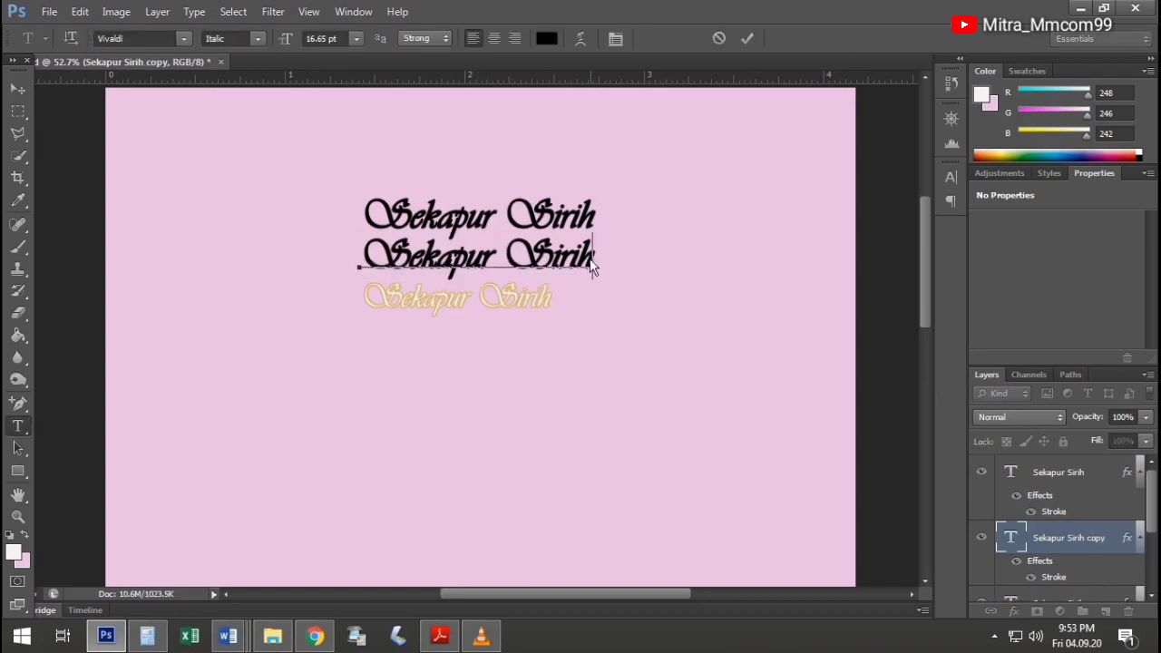
drag(591, 267, 357, 262)
click(18, 556)
click(953, 339)
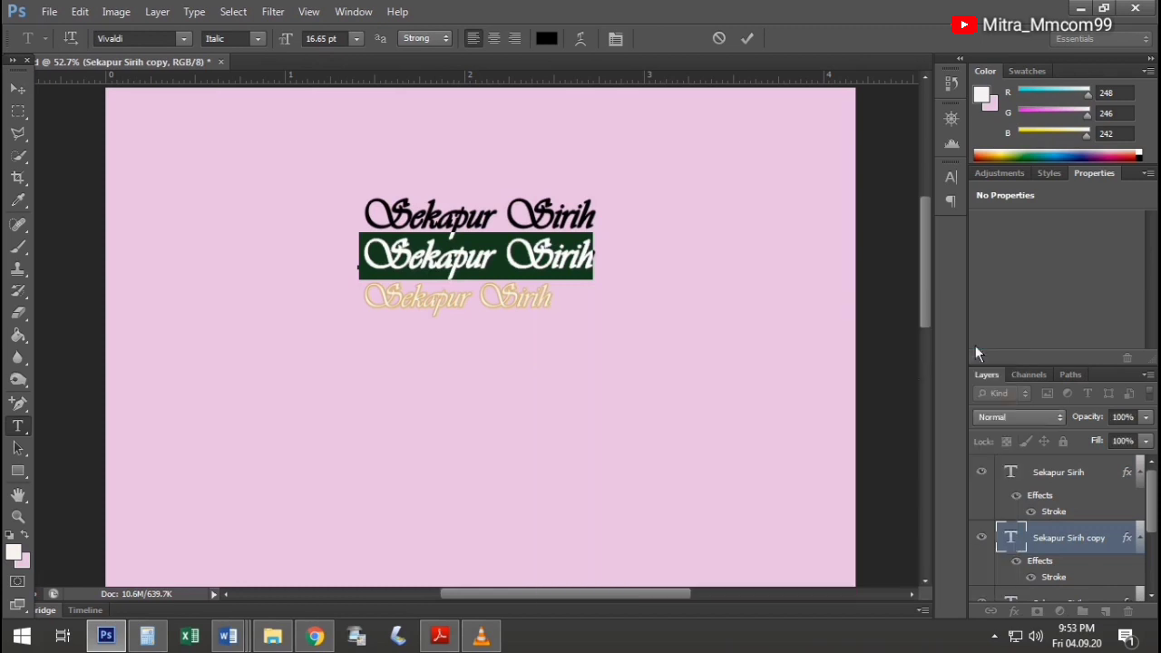
click(17, 88)
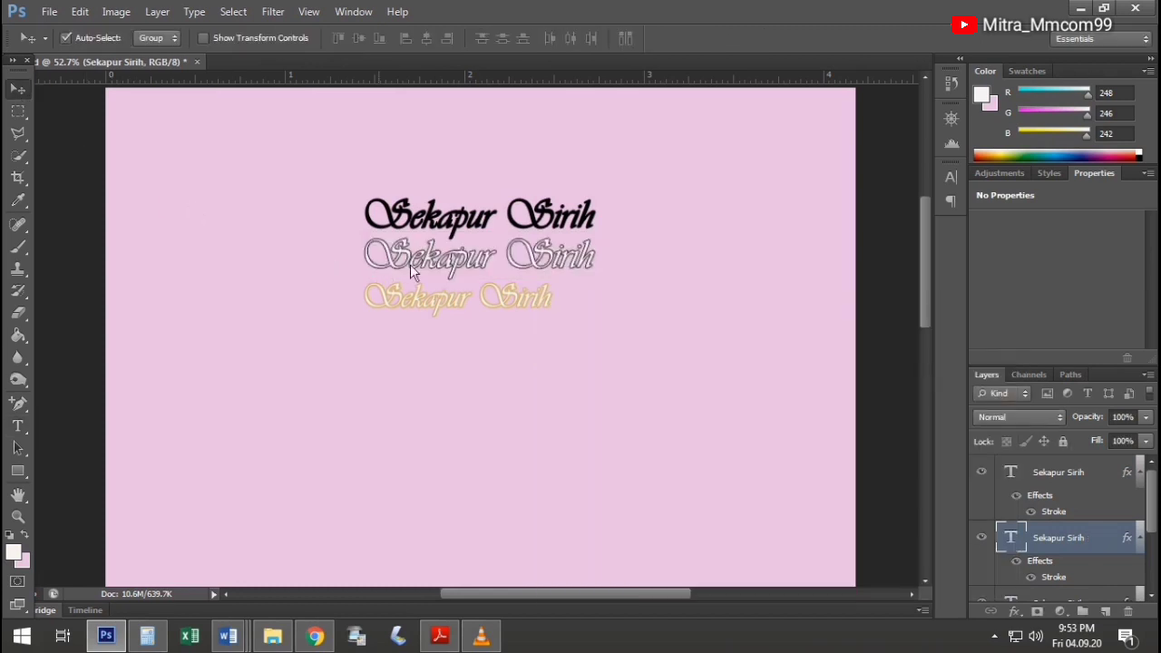
click(1014, 611)
Give the second title a gold outline stroke and move it up under the black title
click(1027, 458)
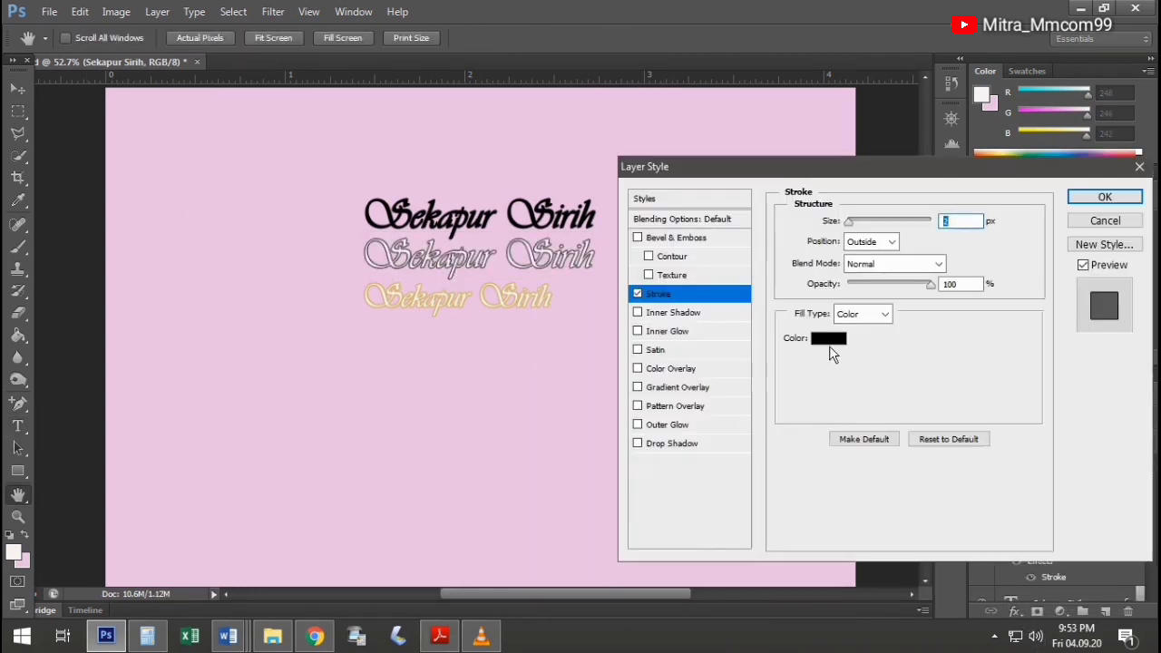
click(828, 339)
click(788, 538)
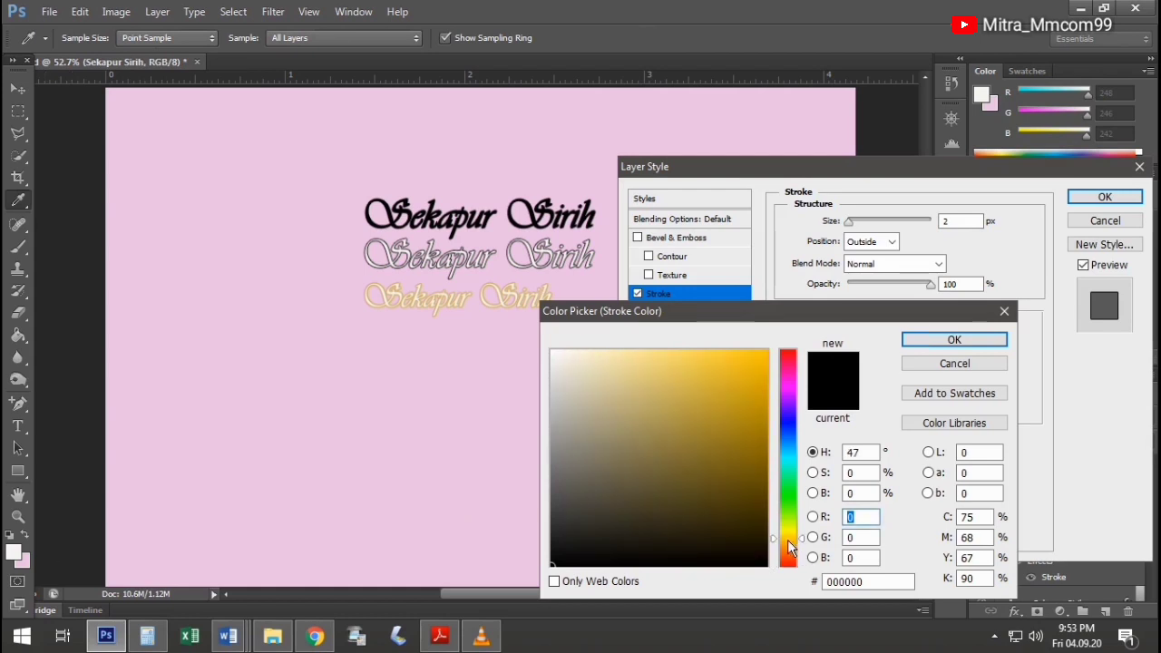
drag(710, 398, 709, 382)
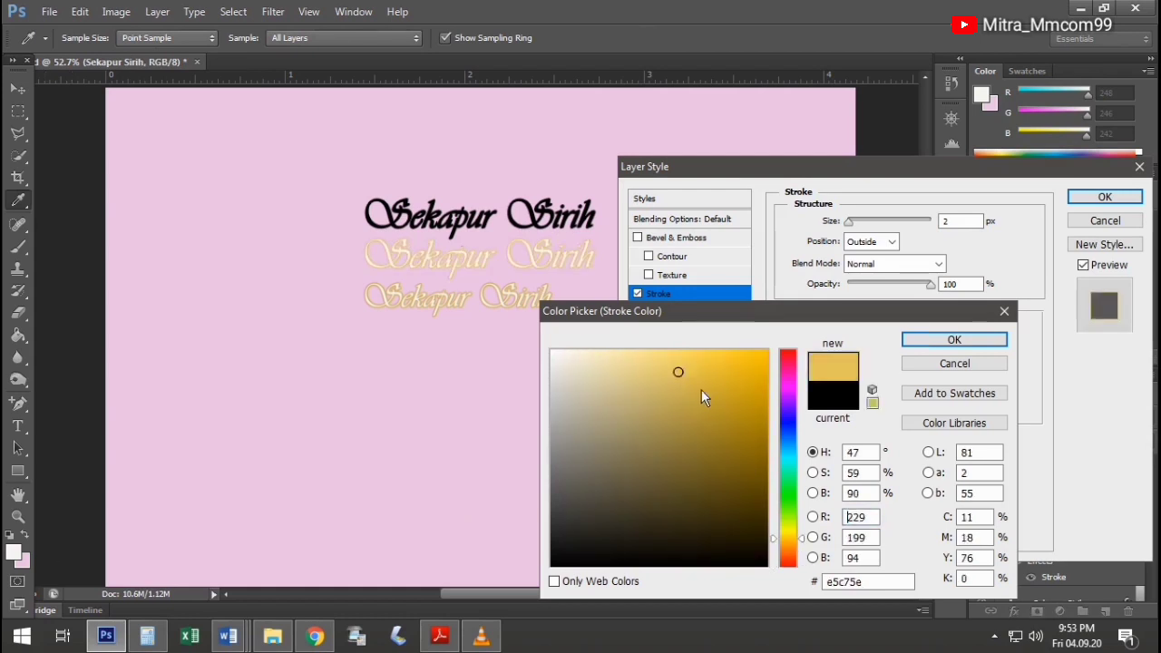
click(954, 339)
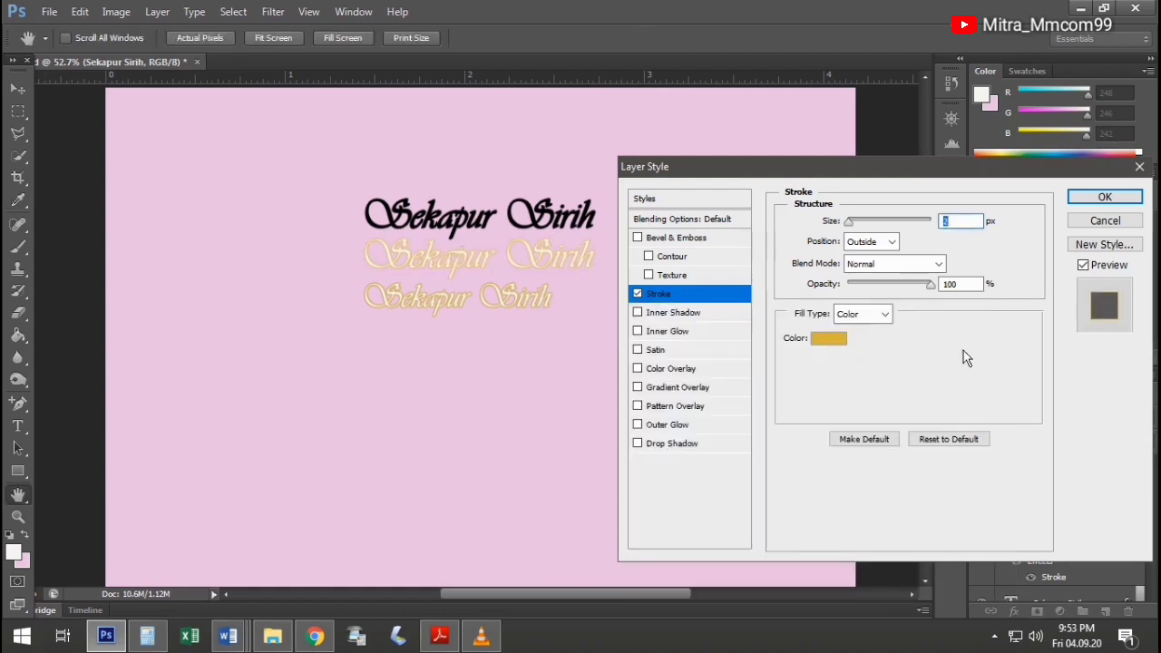
click(1105, 197)
key(v)
drag(489, 279, 529, 226)
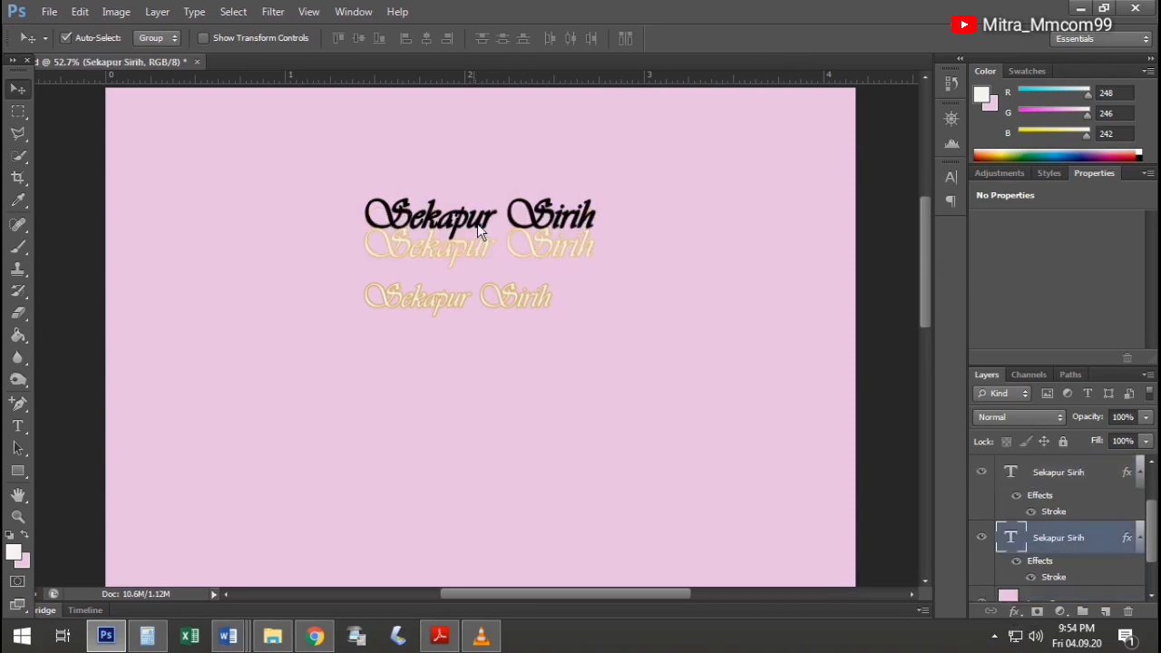
Set the title's outline stroke to 4 px and move the gold title onto the black copy
click(1015, 613)
click(1034, 446)
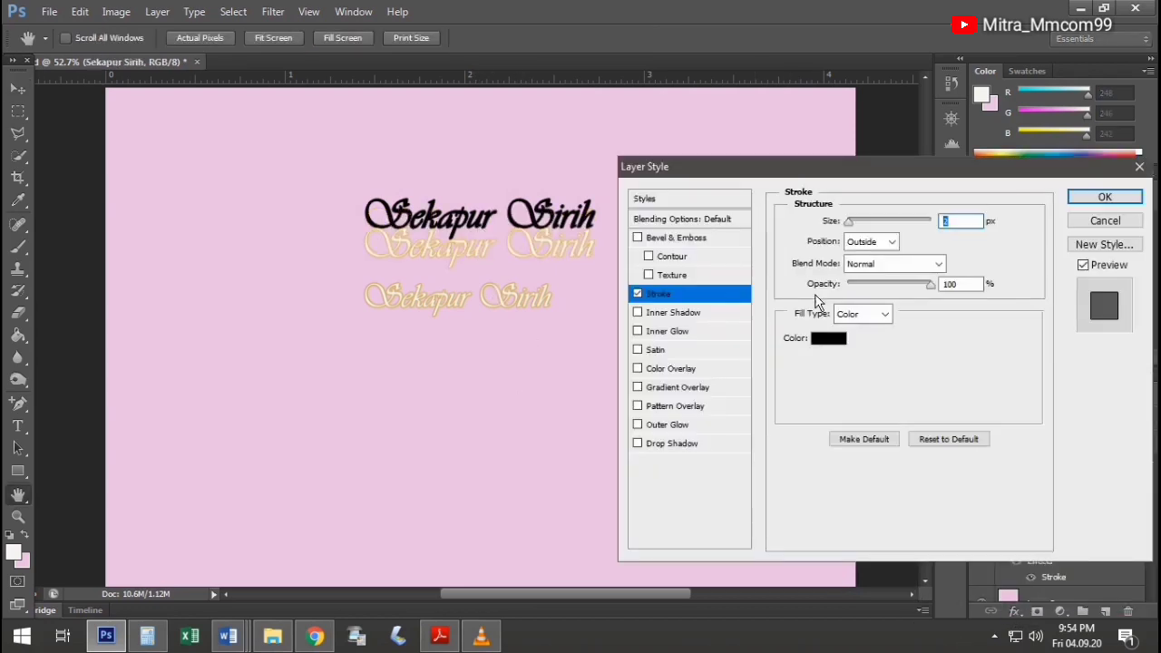
text(4)
click(1105, 197)
key(v)
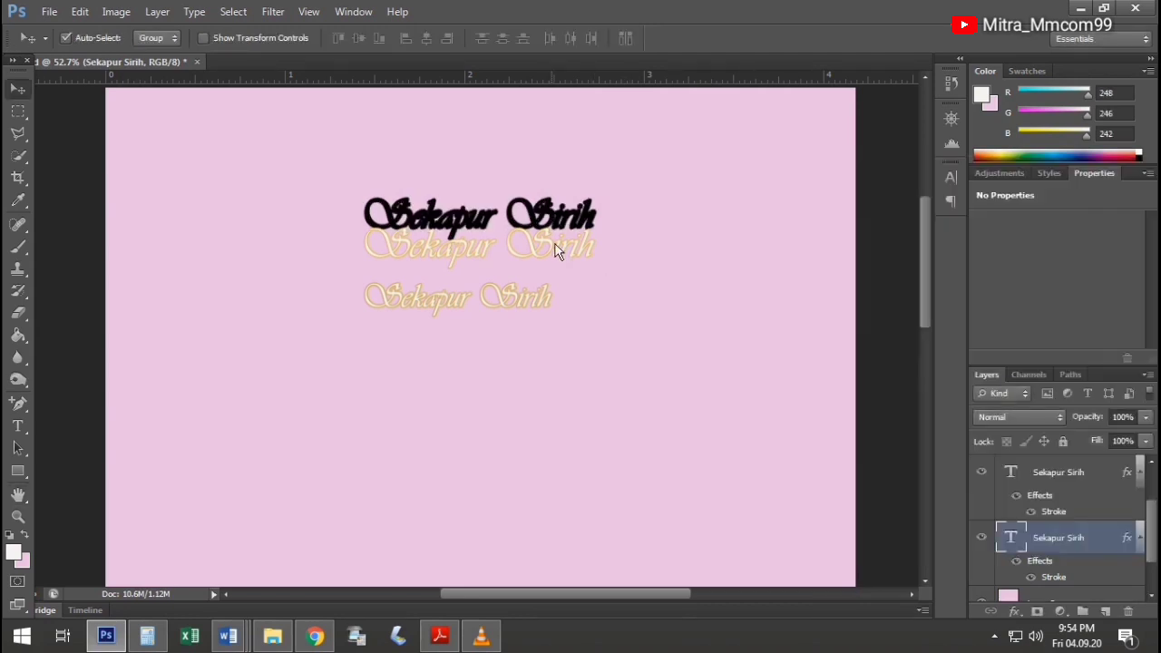
drag(557, 249, 552, 218)
scroll(505, 313, down, 2)
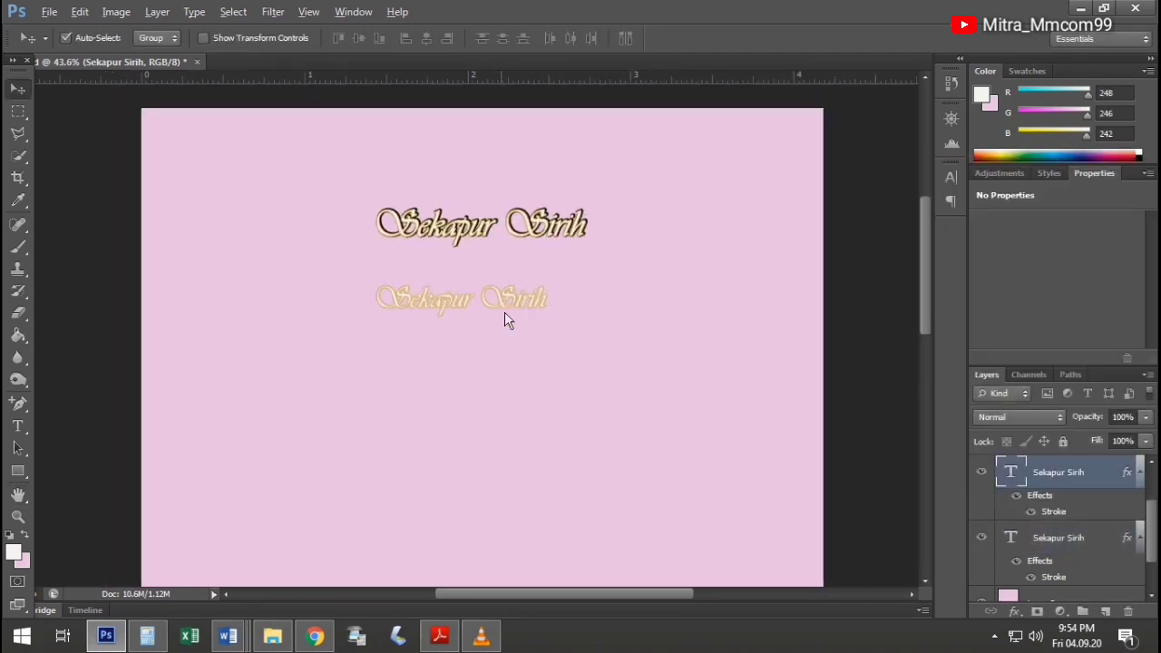
scroll(527, 281, up, 3)
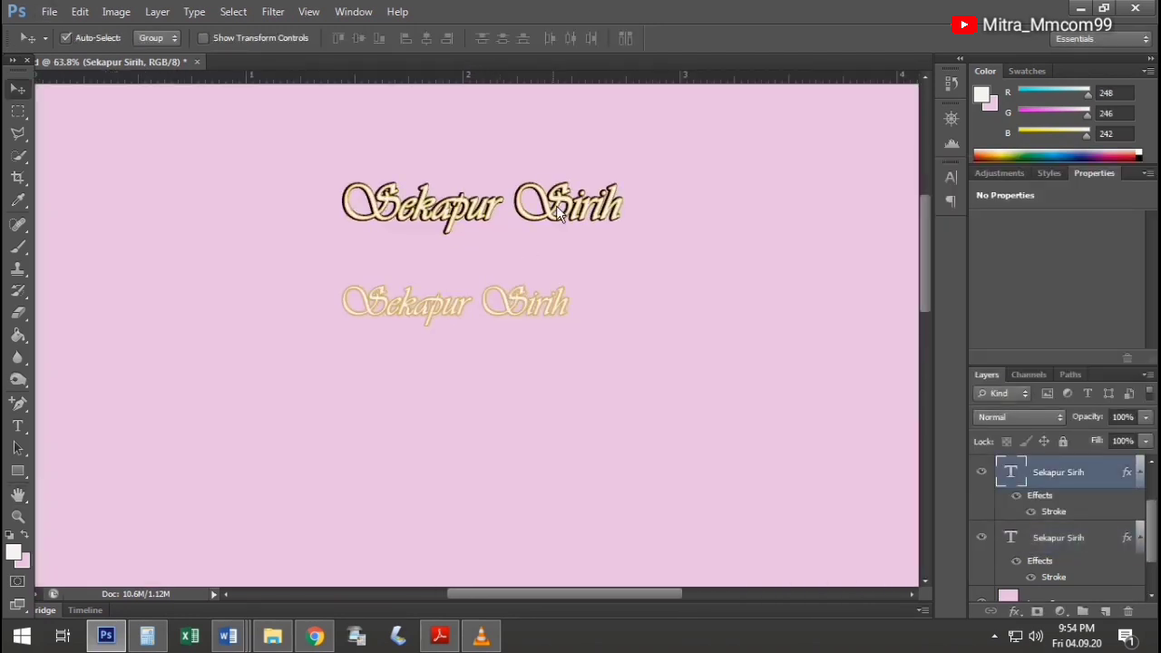
scroll(556, 205, down, 2)
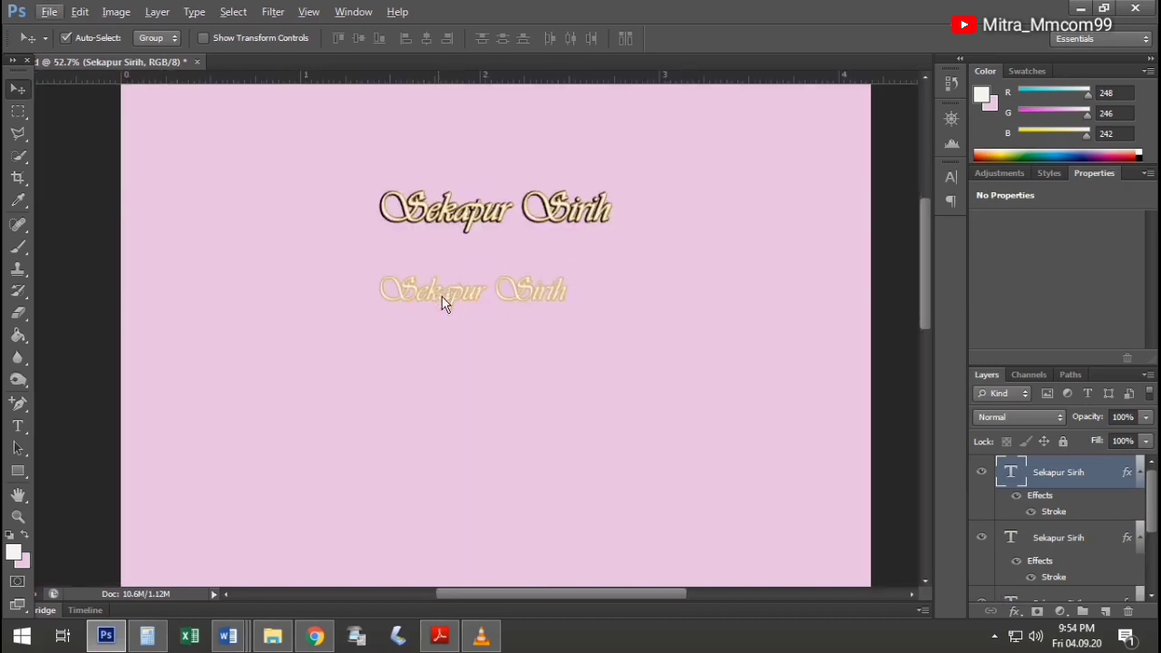
Select the lower Sekapur Sirih line and set its text colour to black
key(t)
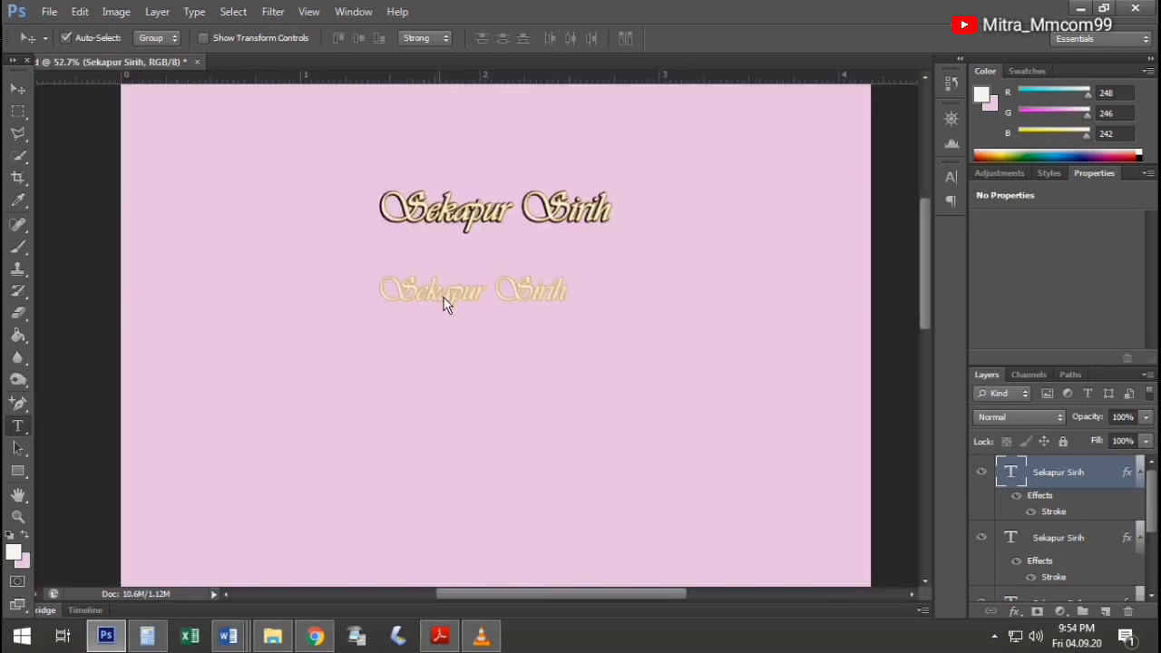
click(444, 297)
drag(575, 306, 313, 303)
click(14, 554)
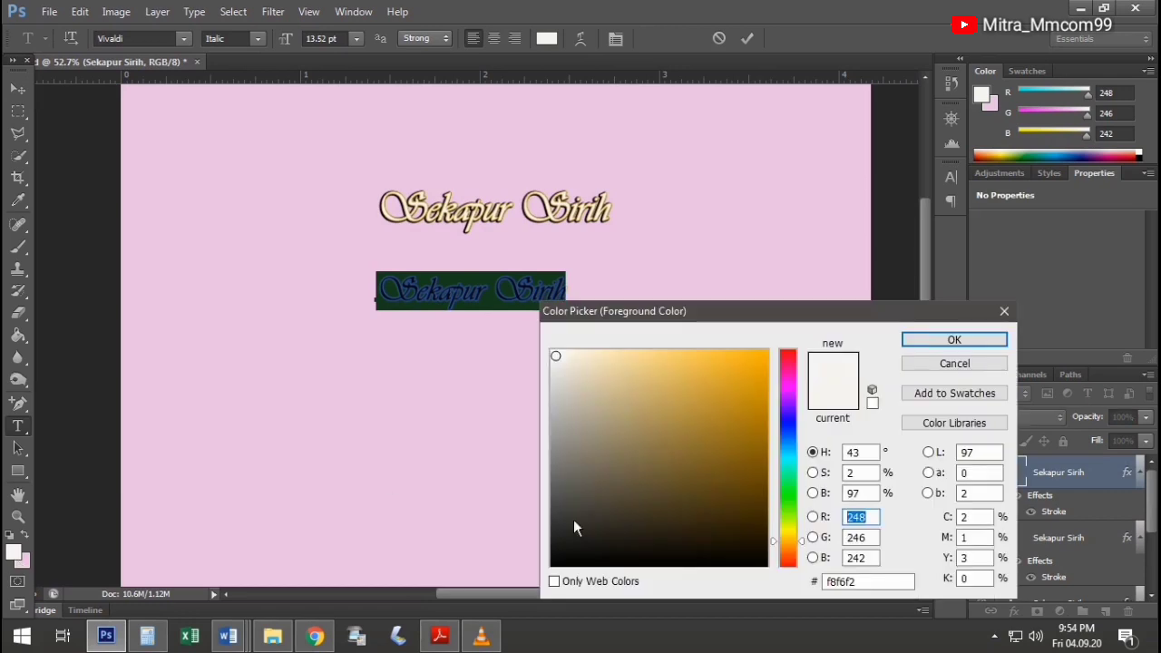
drag(573, 519, 554, 567)
click(951, 340)
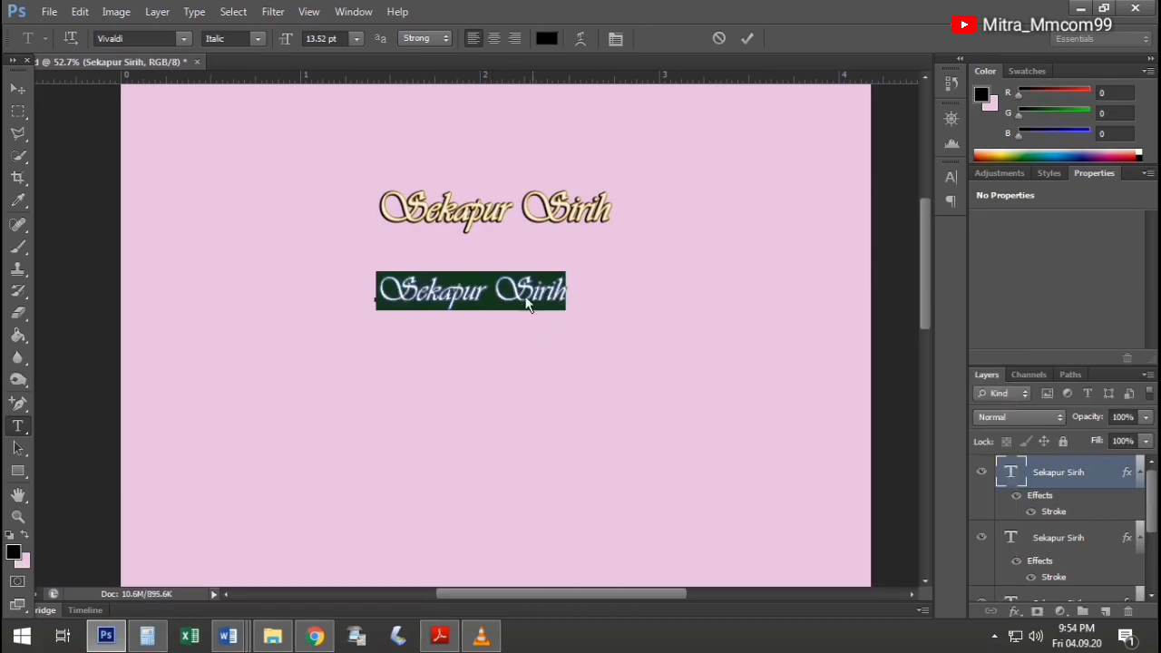
Replace it with 'Assalamu'alaikum Warahamatullah Wabara…' and move the line under the title
scroll(529, 306, down, 1)
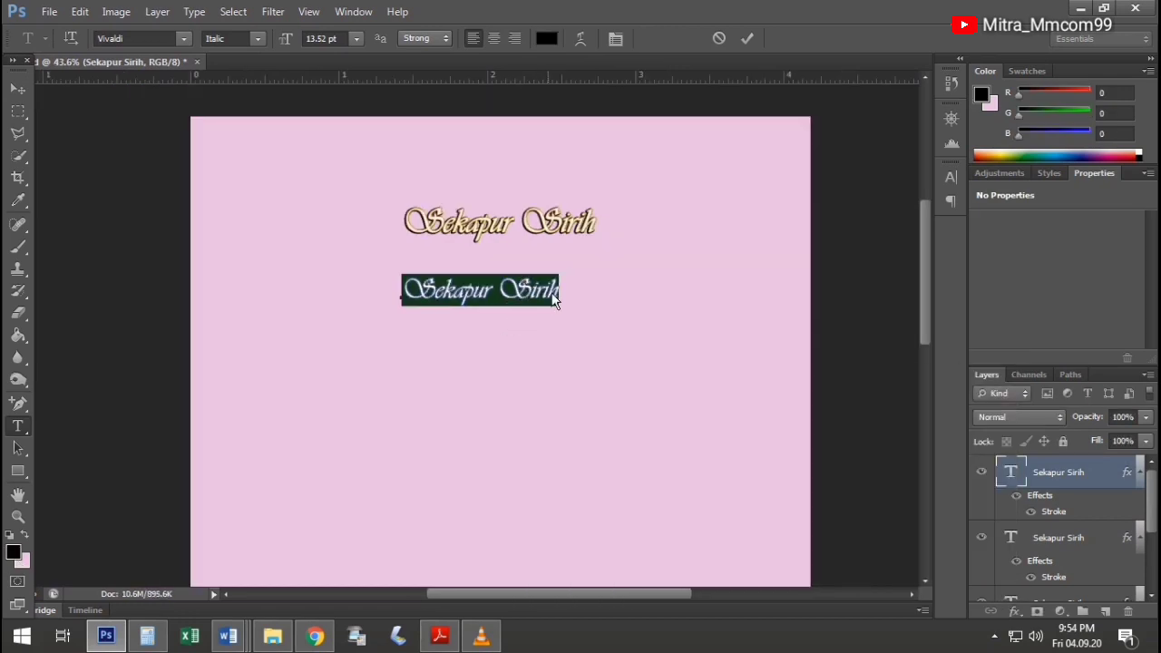
text(ssa)
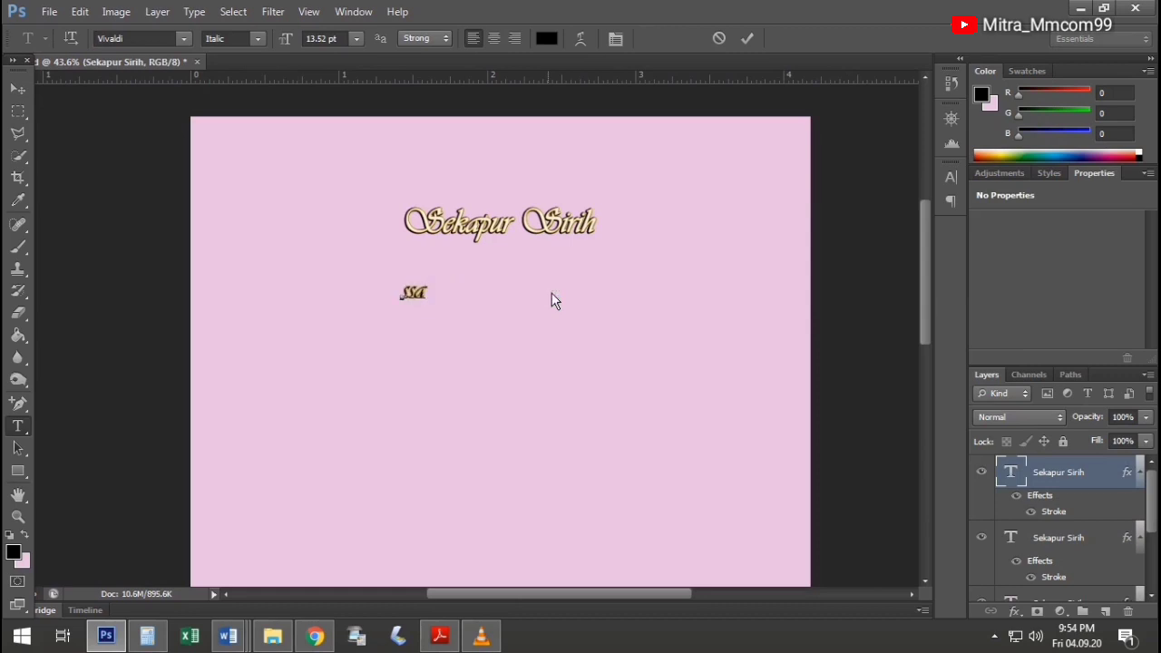
key(BackSpace)
key(BackSpace)
key(BackSpace)
text(Assala)
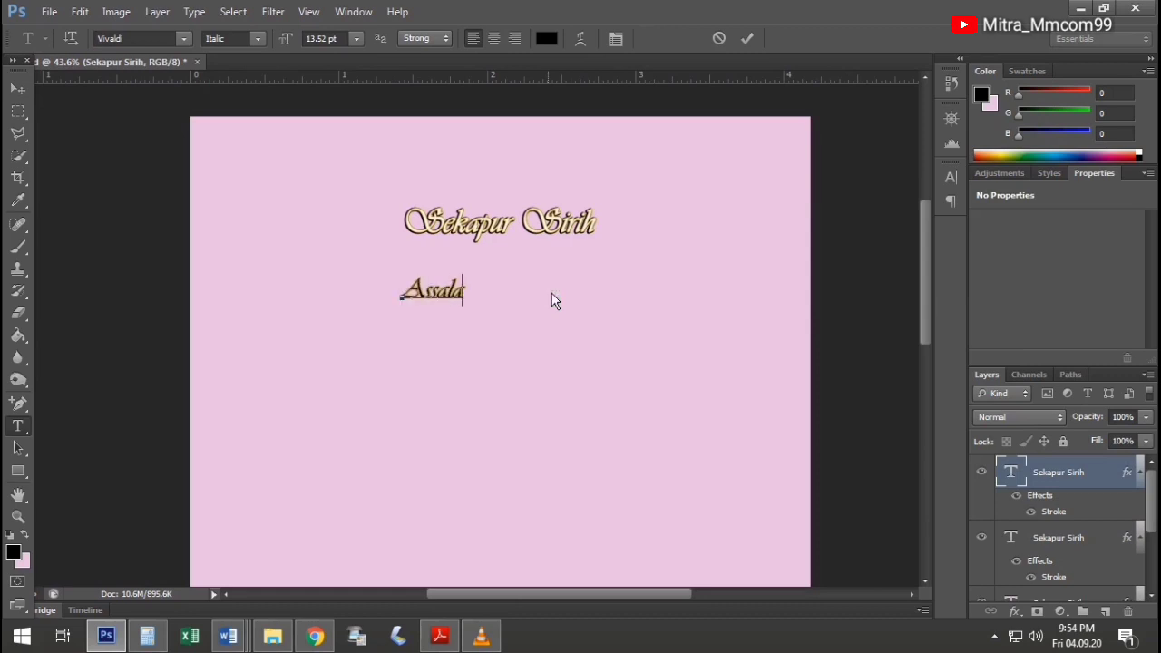
text(mu'alaikum Wa)
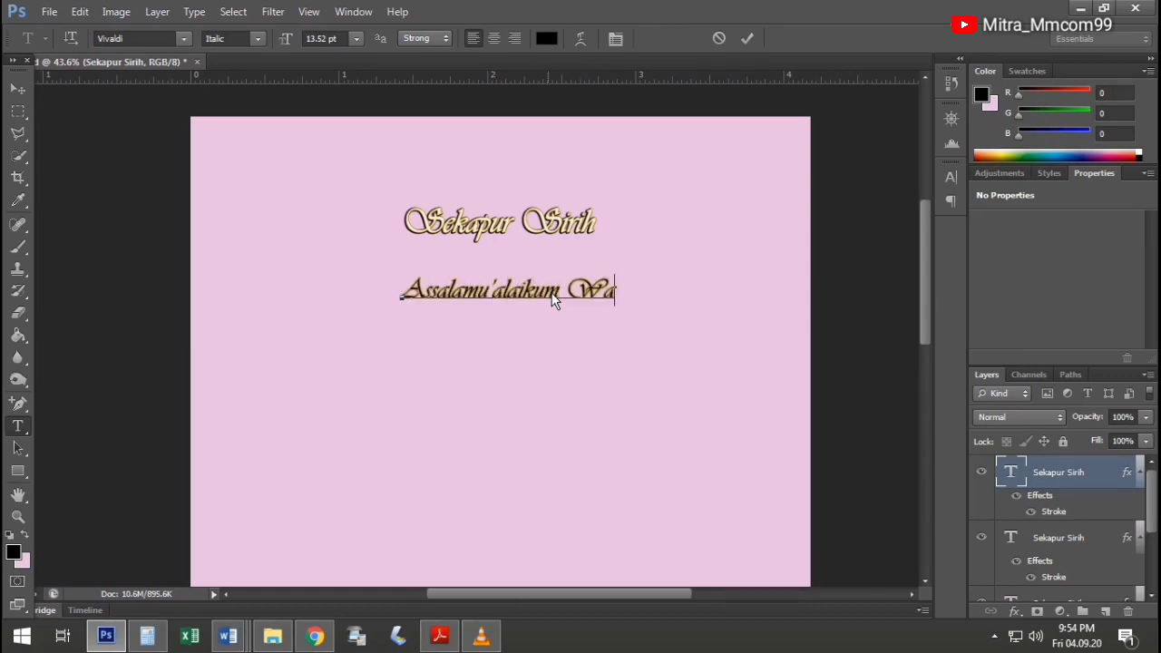
text(rahamatulla)
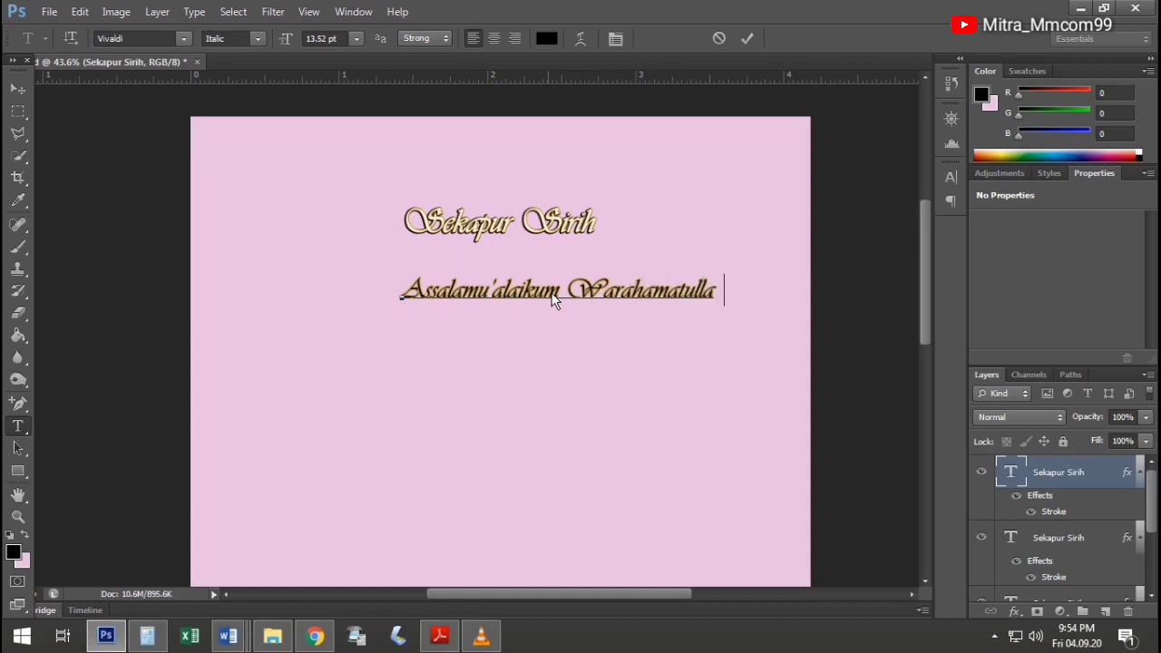
text(h Wabara)
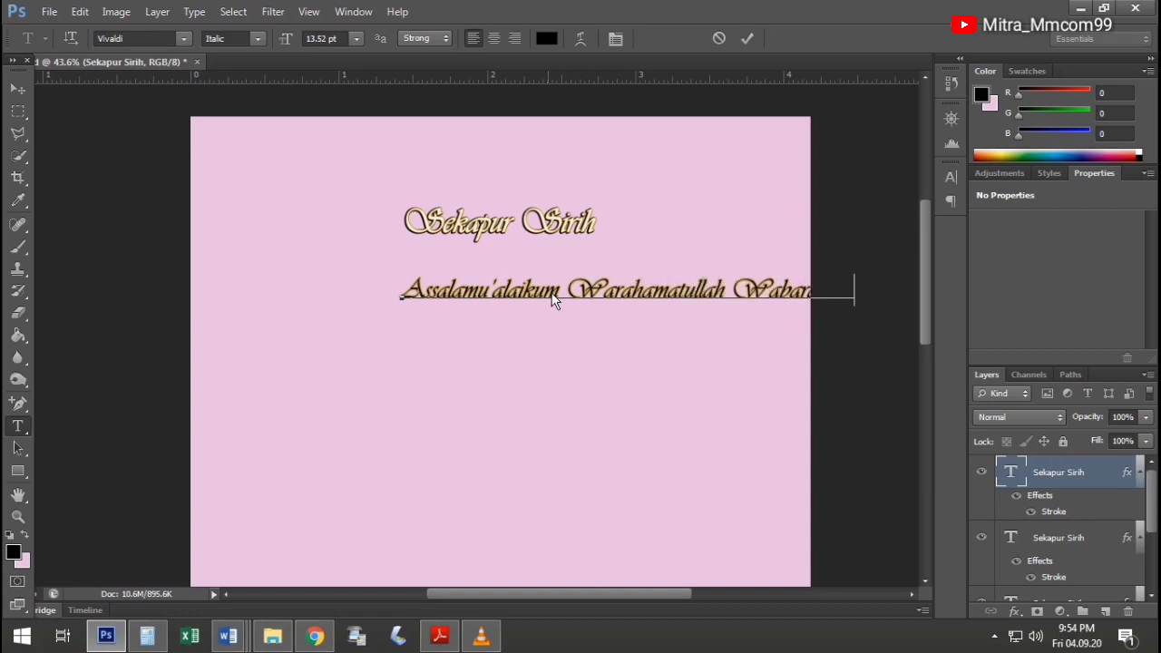
key(ctrl+Return)
key(v)
drag(659, 302, 541, 293)
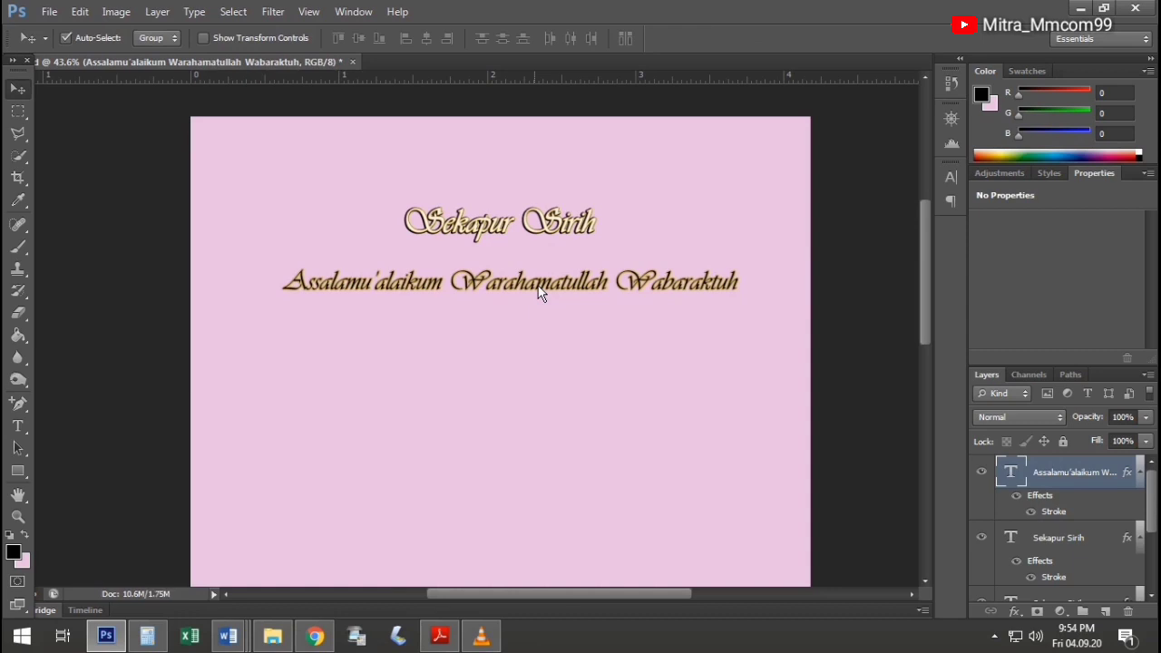
Correct the greeting's spelling and nudge the line left to centre it
key(t)
click(720, 304)
text(a)
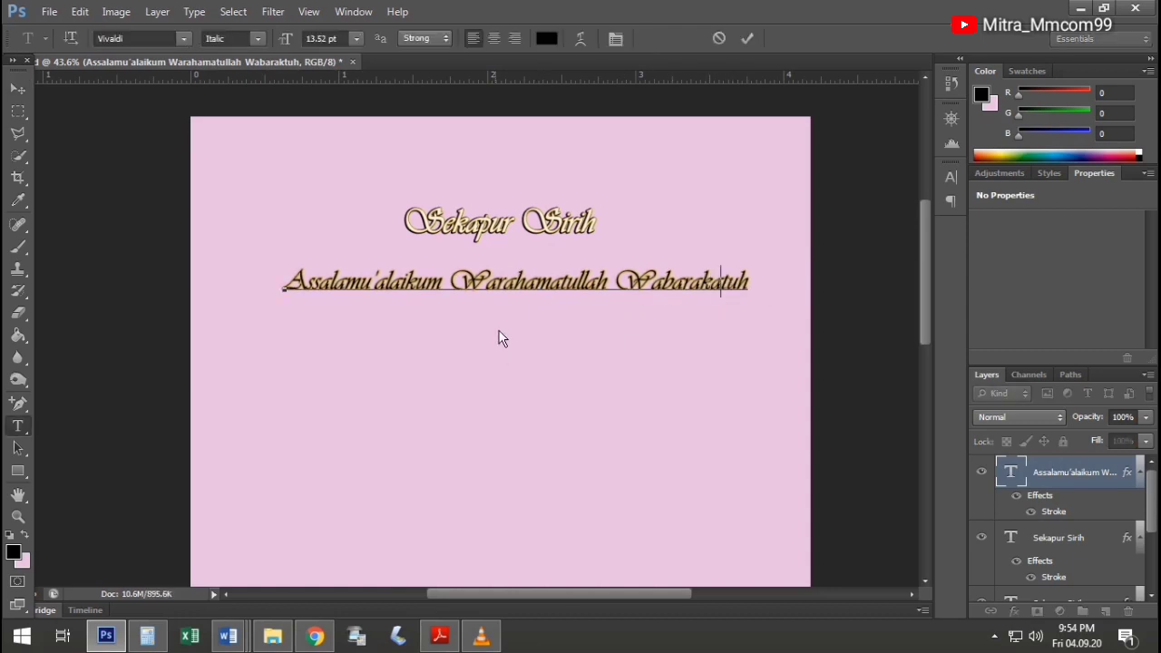
click(610, 290)
text(i)
click(17, 88)
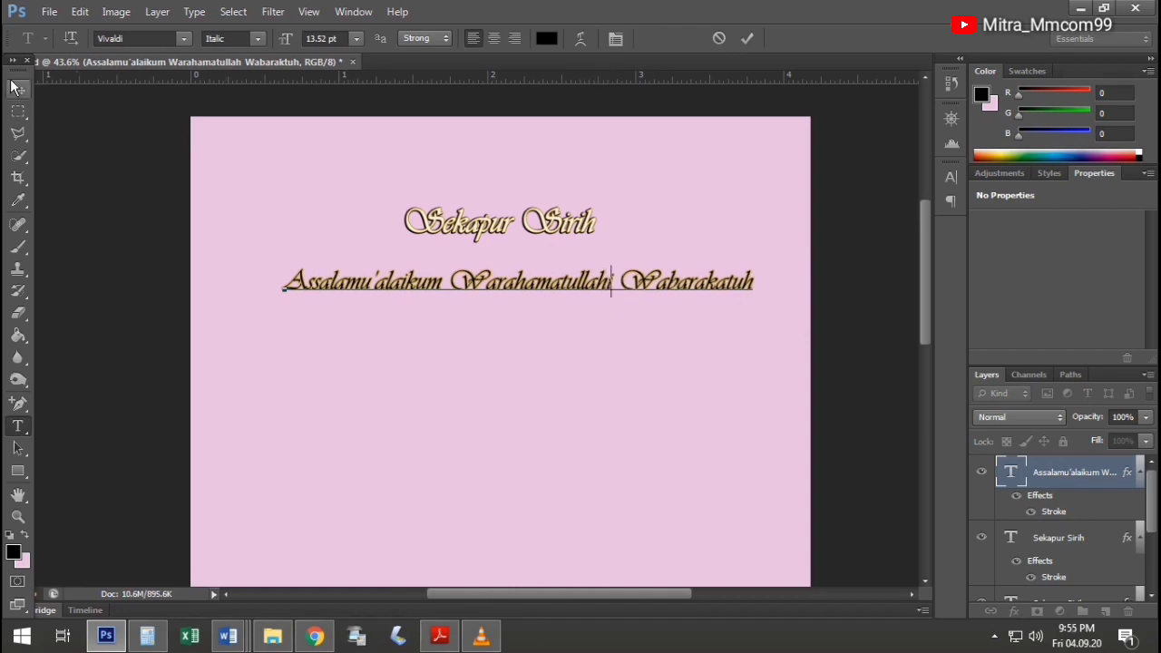
drag(572, 295, 560, 286)
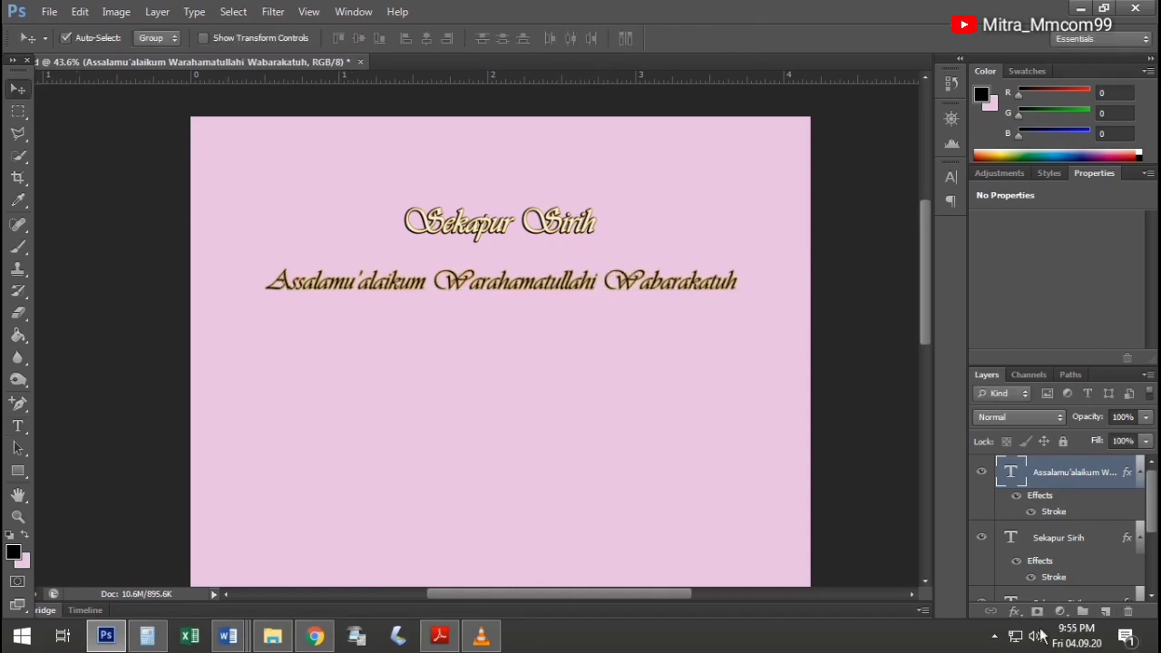
click(1015, 611)
Change the greeting's outline stroke colour to black and nudge the line up slightly
click(1043, 448)
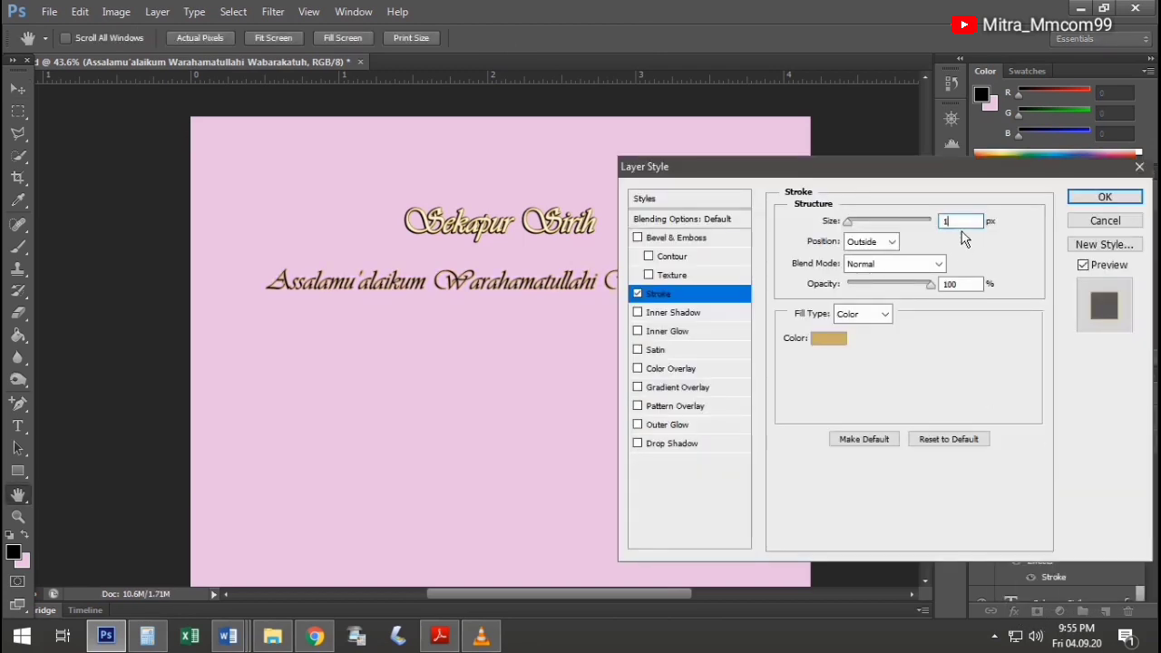
click(842, 342)
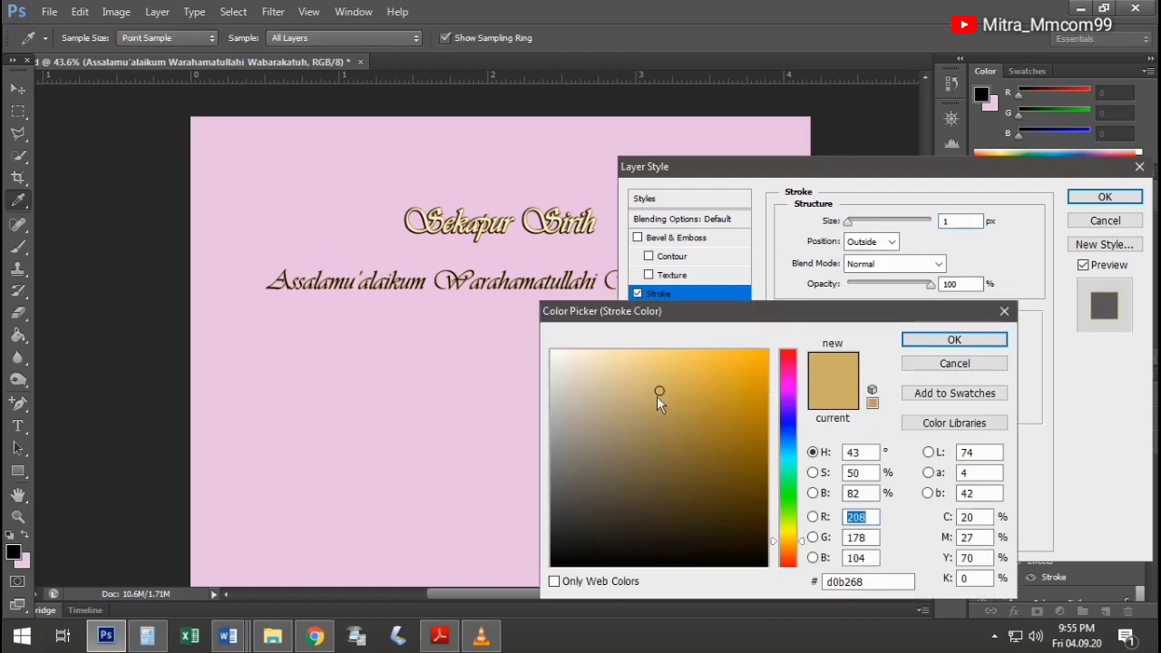
click(551, 565)
click(979, 345)
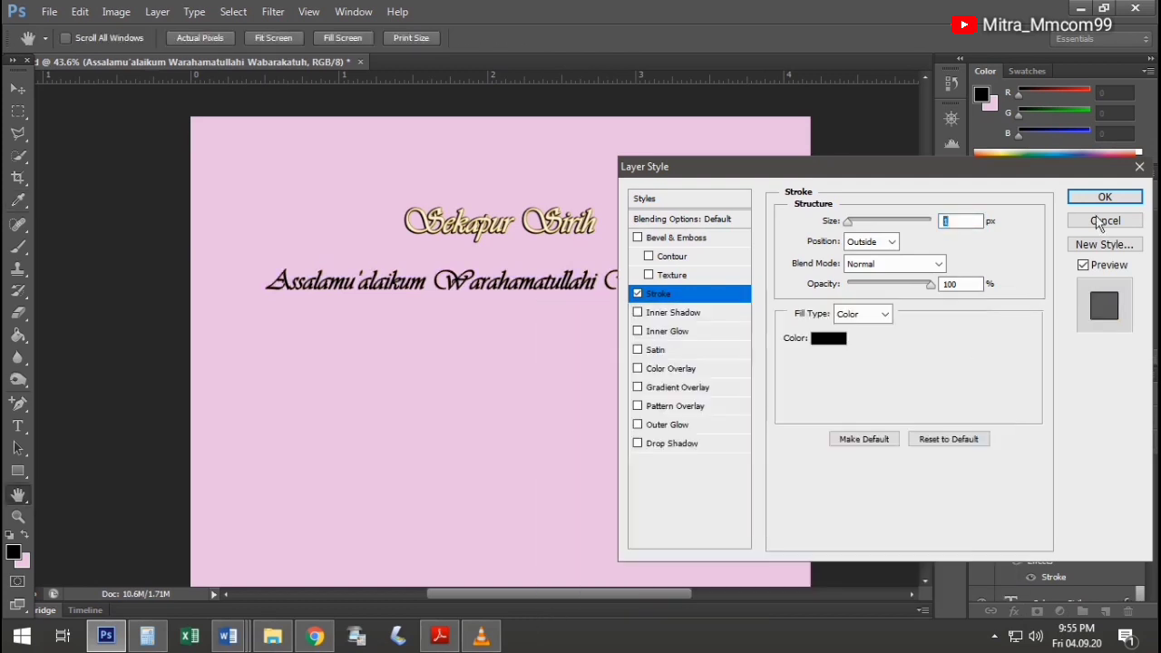
click(1104, 196)
drag(546, 279, 541, 274)
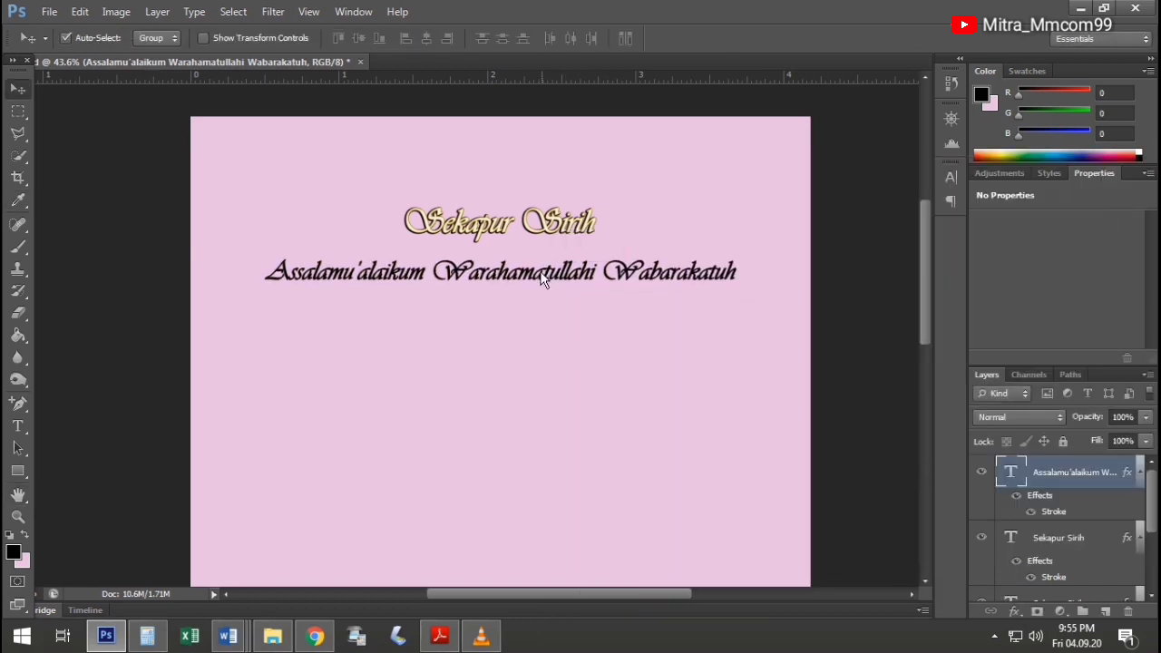
click(1015, 611)
Type a trial 'Assalamu'alaikum Warahma' line below the greeting, then undo a step
key(alt+comma)
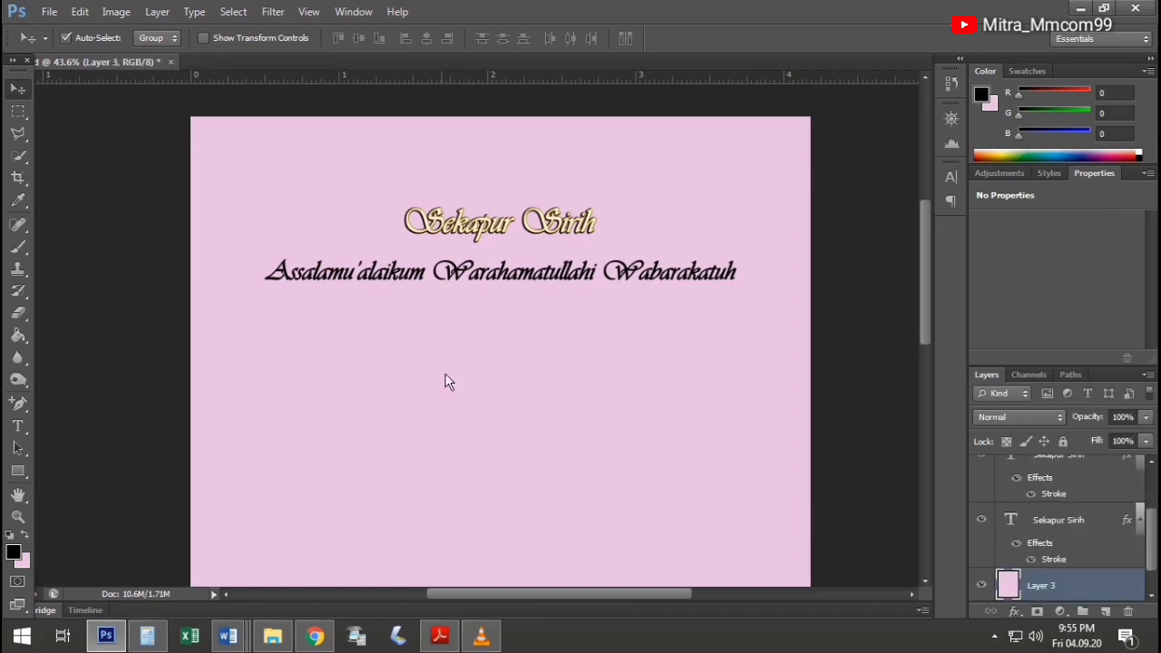
click(543, 304)
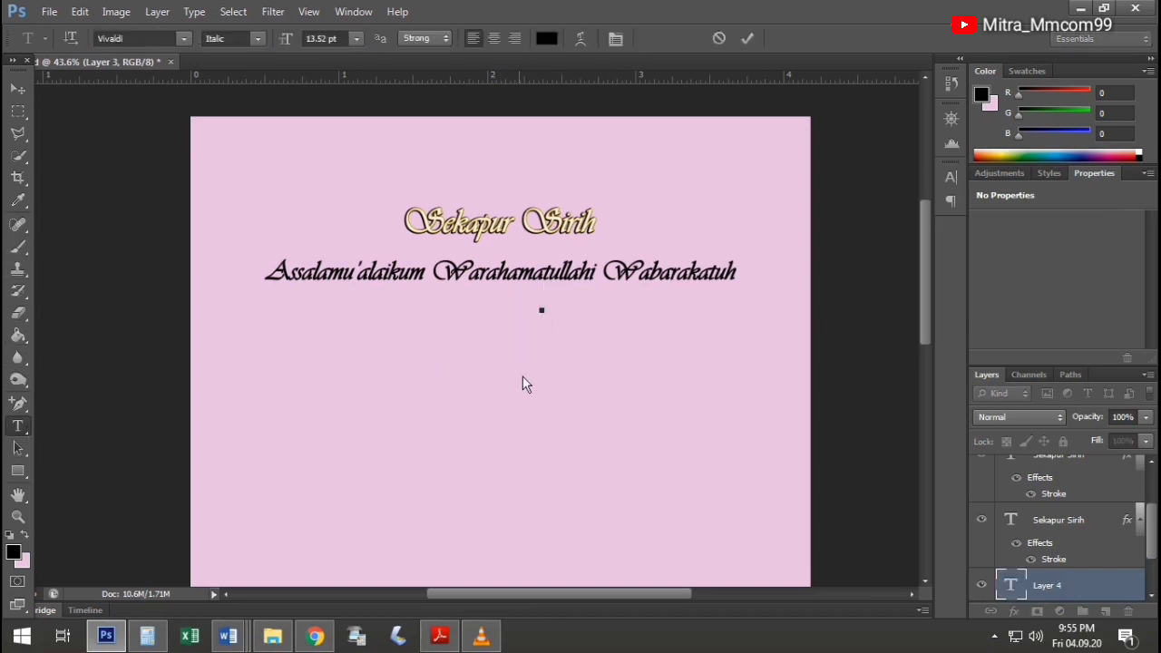
text(Assala)
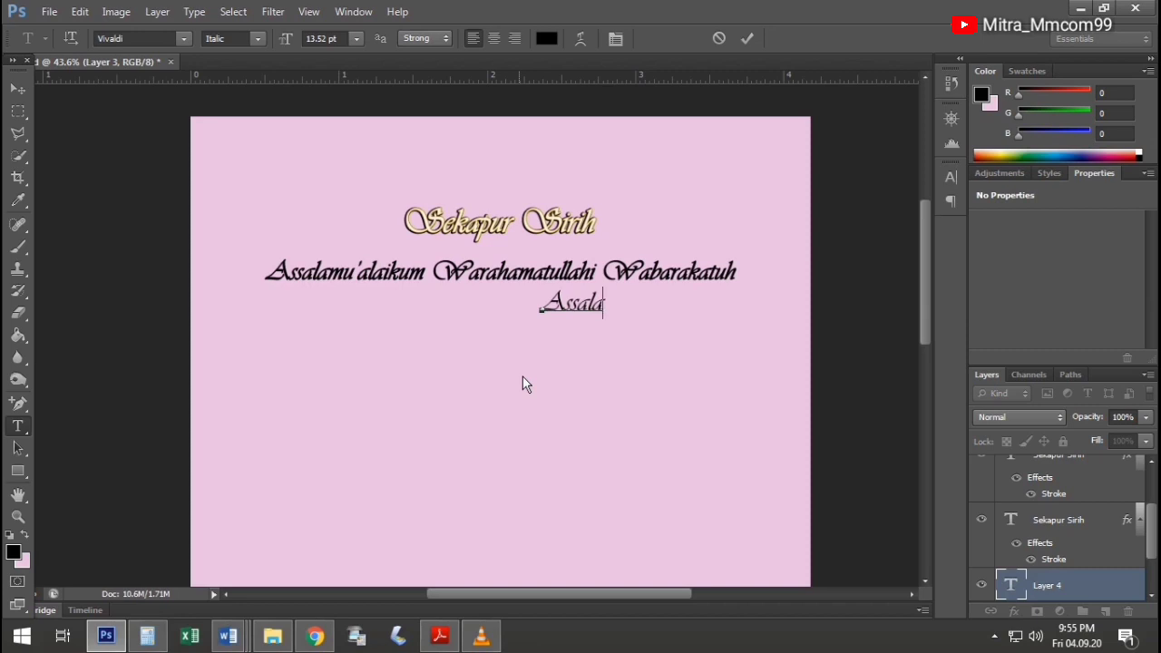
text(mu'alaikum Warahma)
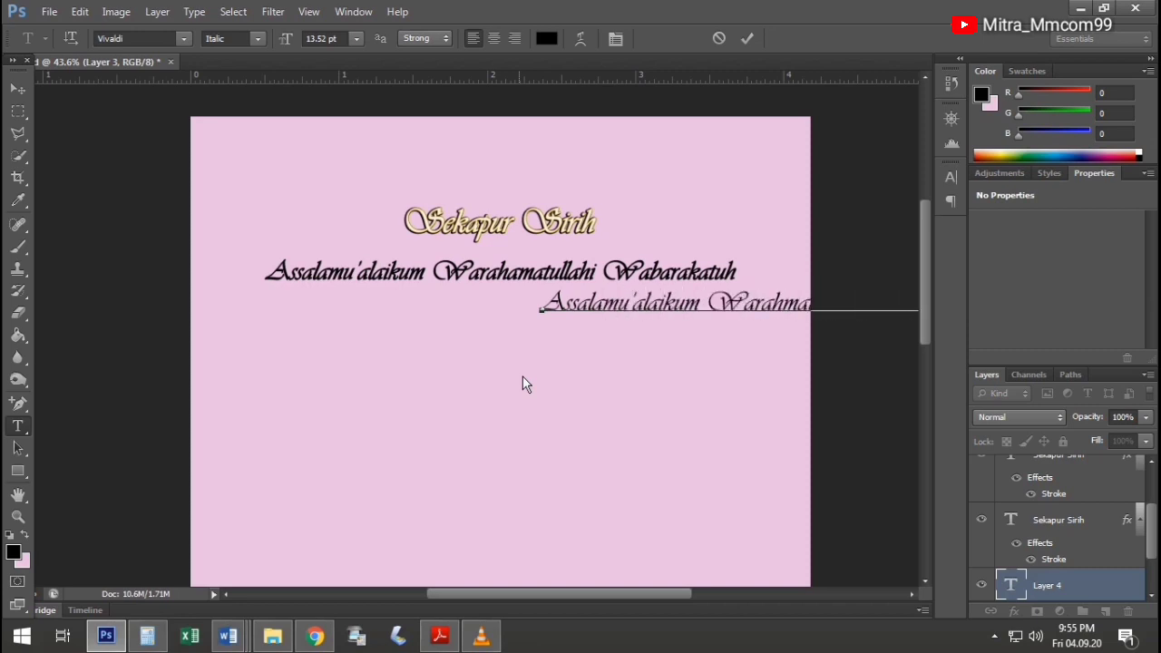
drag(523, 376, 357, 360)
key(ctrl+Return)
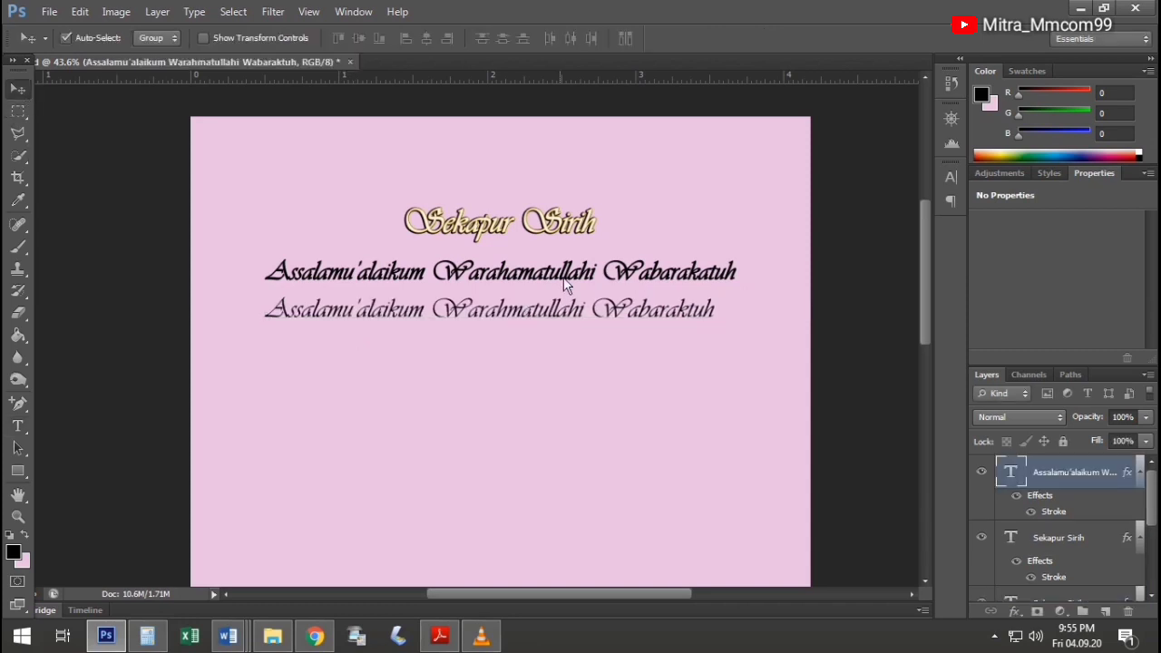
key(ctrl+z)
Move the greeting up beneath the title and correct 'Wabaraktuh' to 'Wabarakatuh'
drag(573, 320, 566, 272)
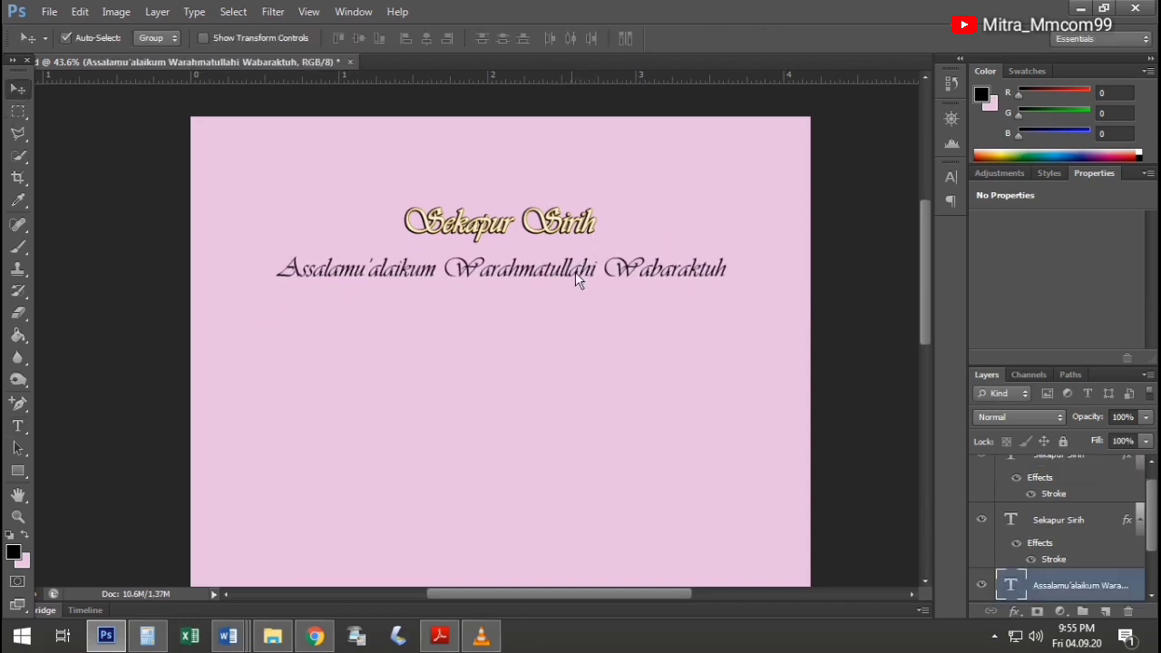
key(t)
click(699, 275)
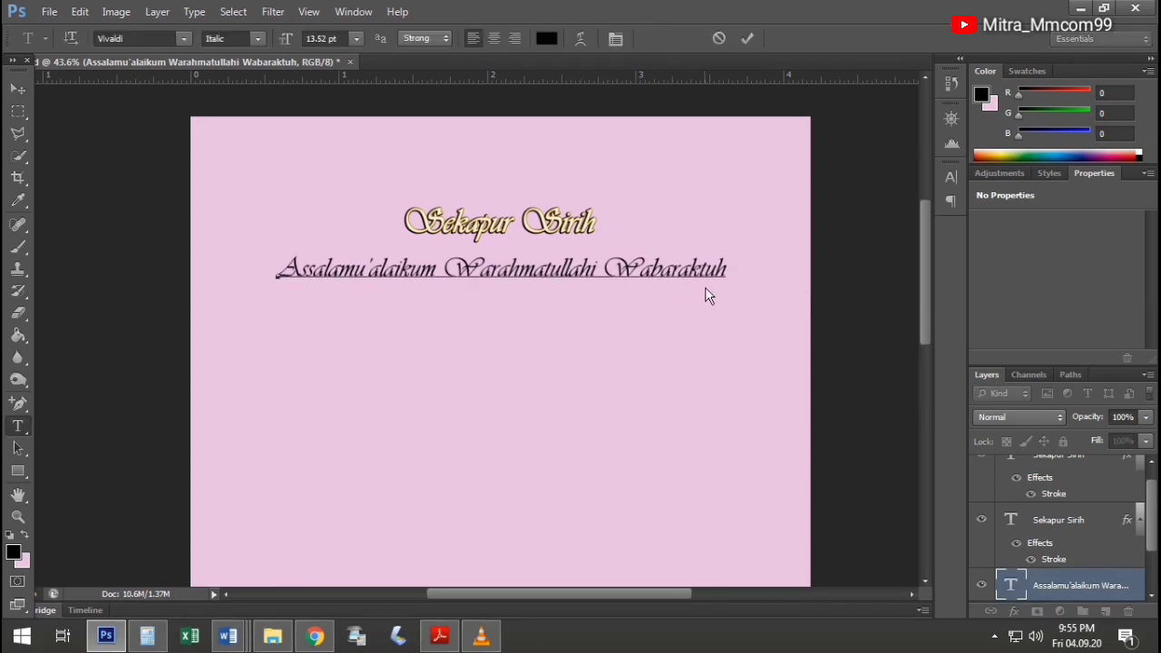
text(a)
click(18, 88)
Duplicate the greeting below and set the upper line's font to Monotype Corsiva
drag(574, 273, 568, 309)
key(t)
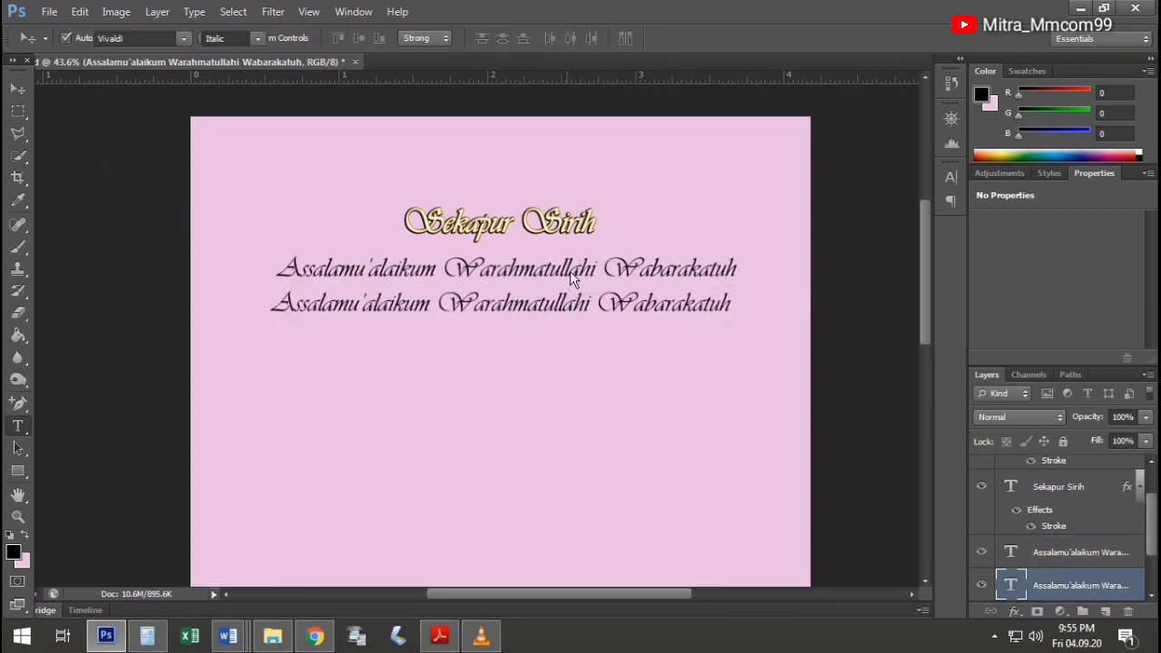
drag(736, 268, 277, 269)
click(157, 39)
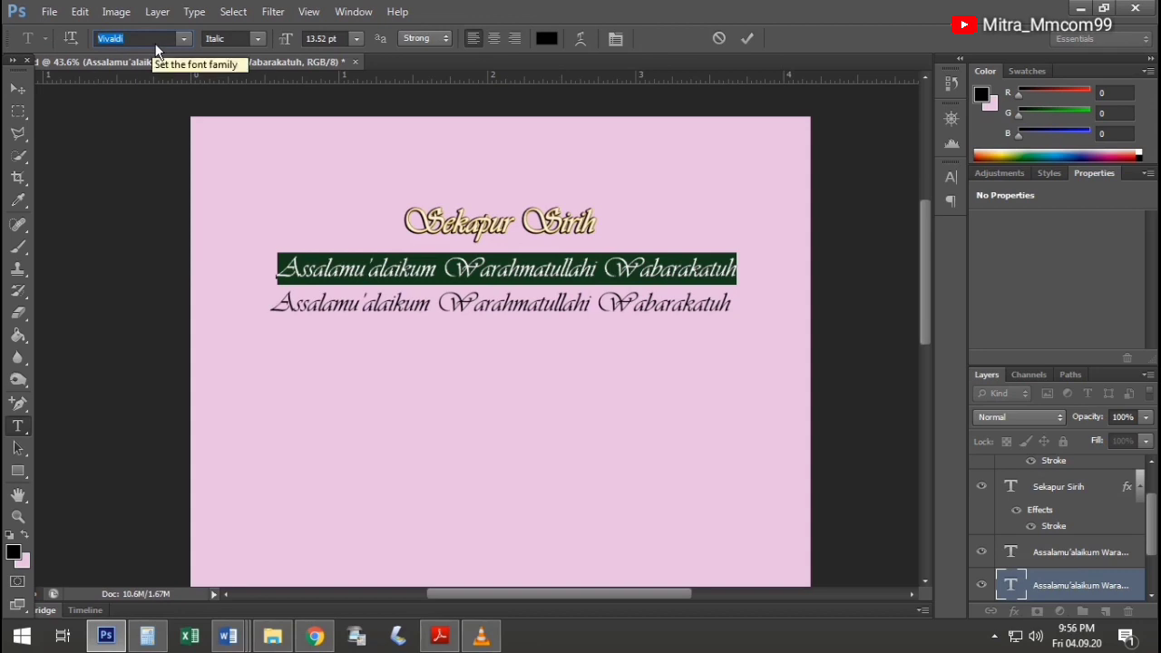
text(Monotype Corsiva)
key(Return)
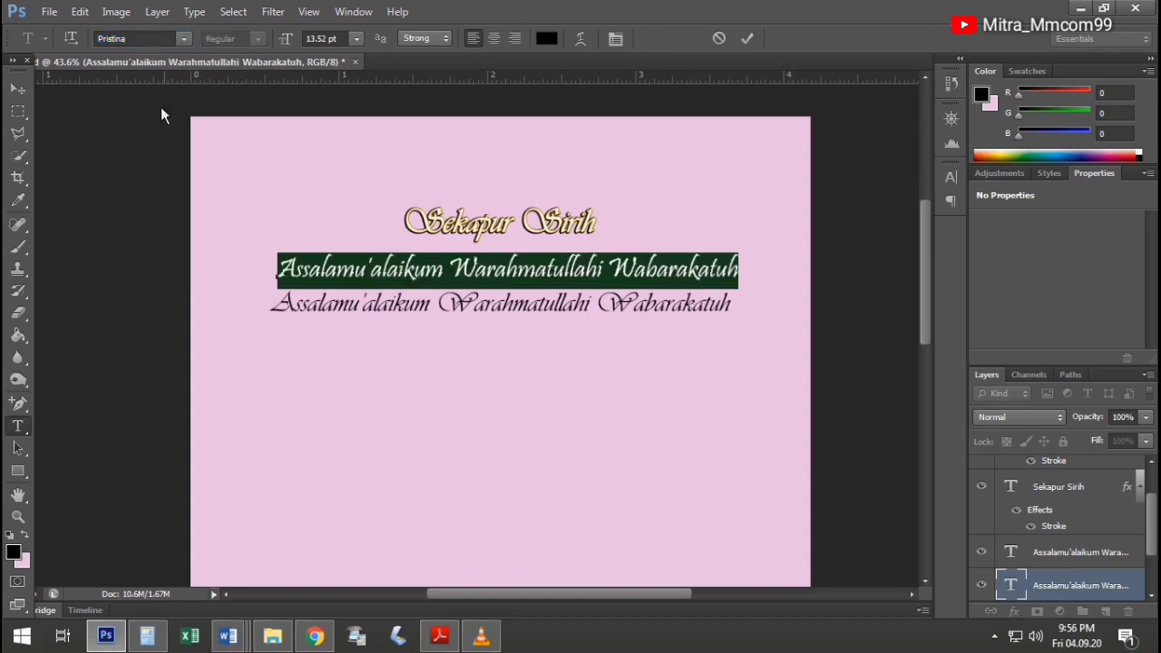
key(ctrl+Return)
Position the copied greeting below the original and select all its text
key(v)
drag(558, 272, 532, 318)
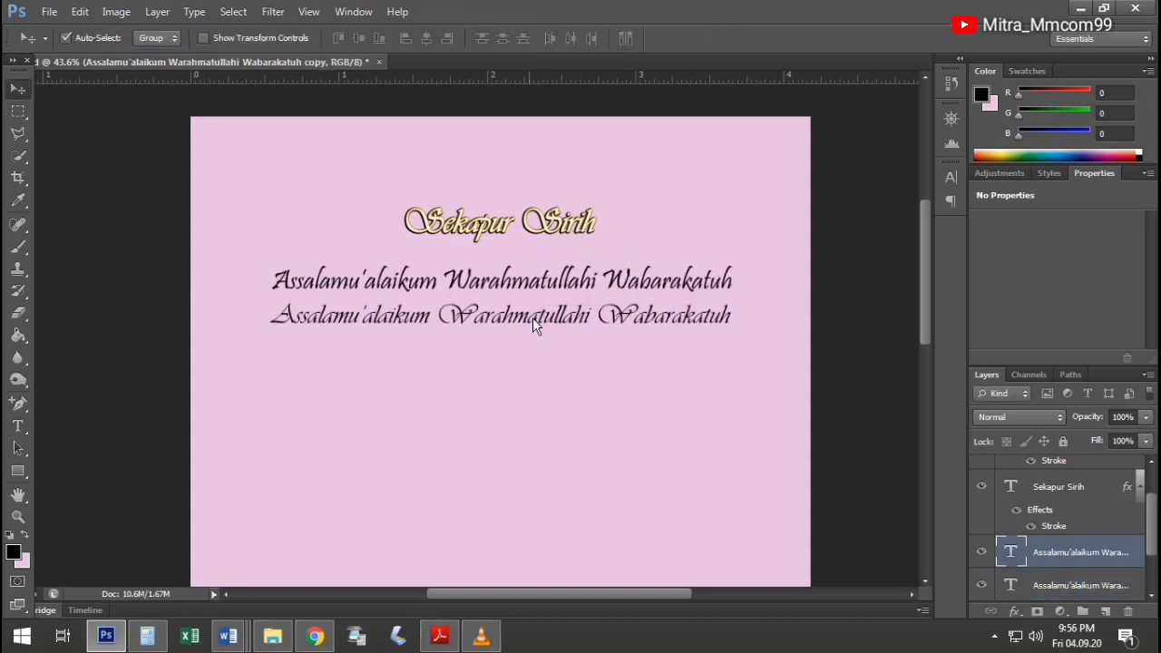
double_click(533, 317)
key(ctrl+a)
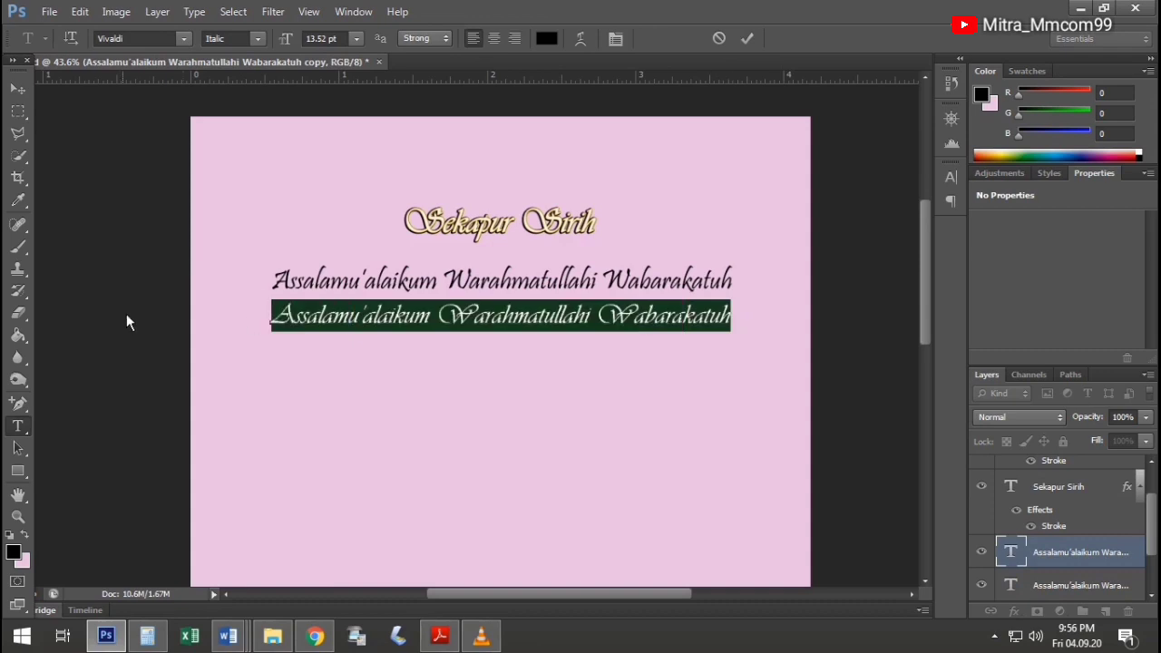
Type 'Dengan Ridha dan Rahmat Allah S…' and begin the 'Kami mengundang' line
text(Dengan)
key(BackSpace)
key(BackSpace)
key(BackSpace)
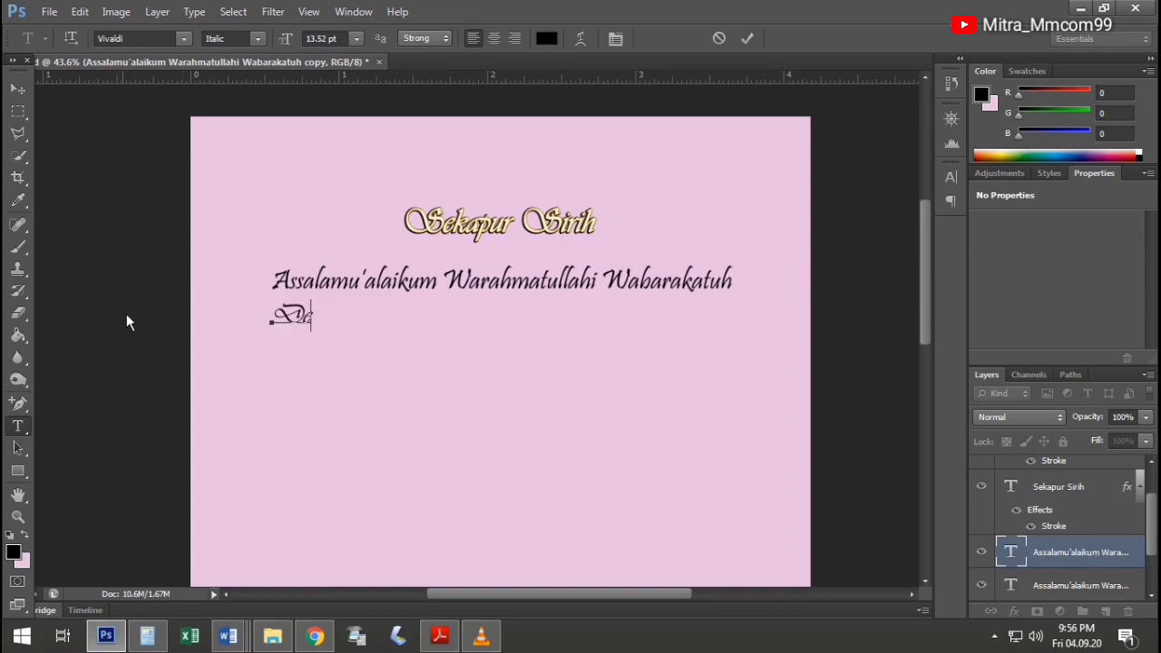
text(ngan Ridha )
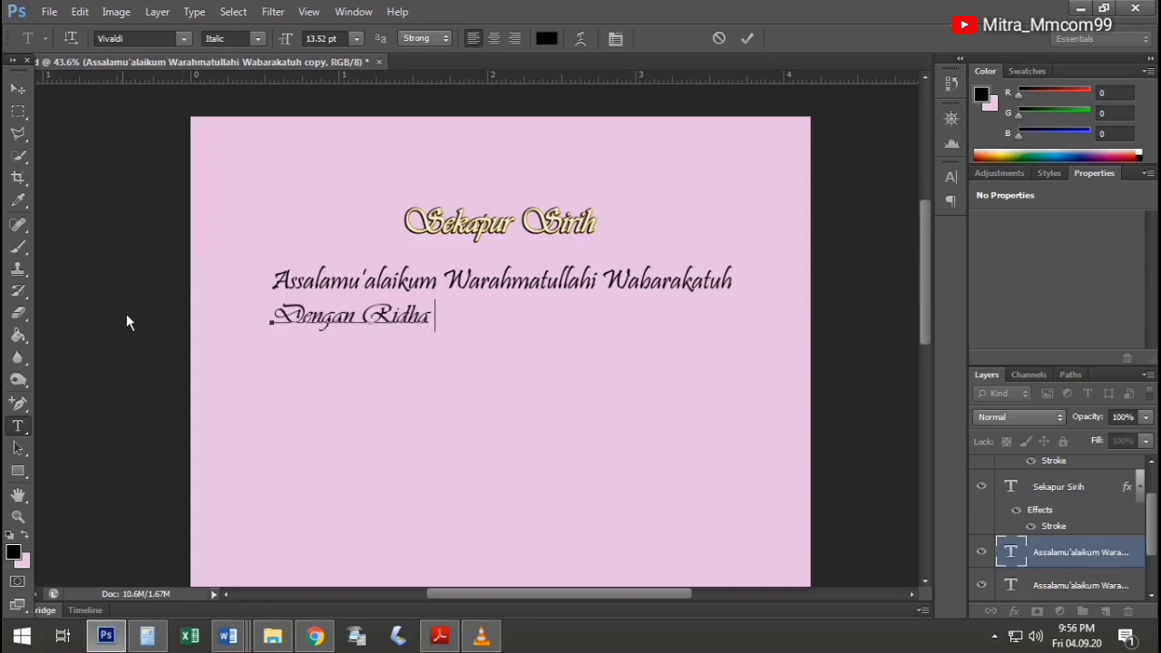
text(dan Rahmat Allah )
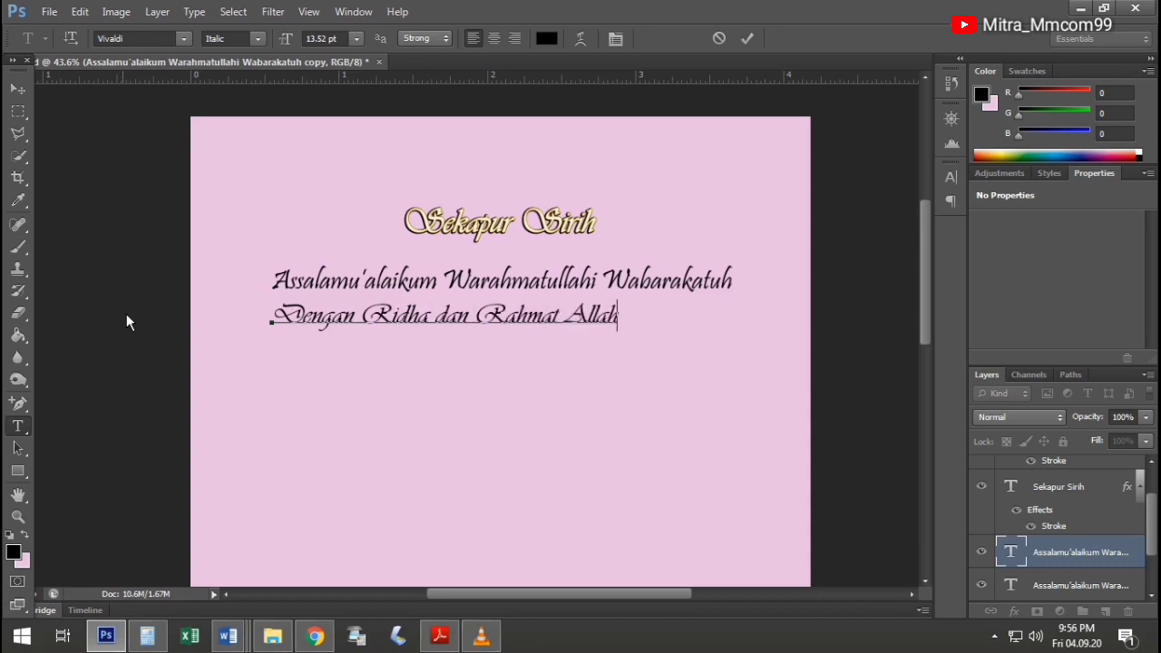
text(Swt)
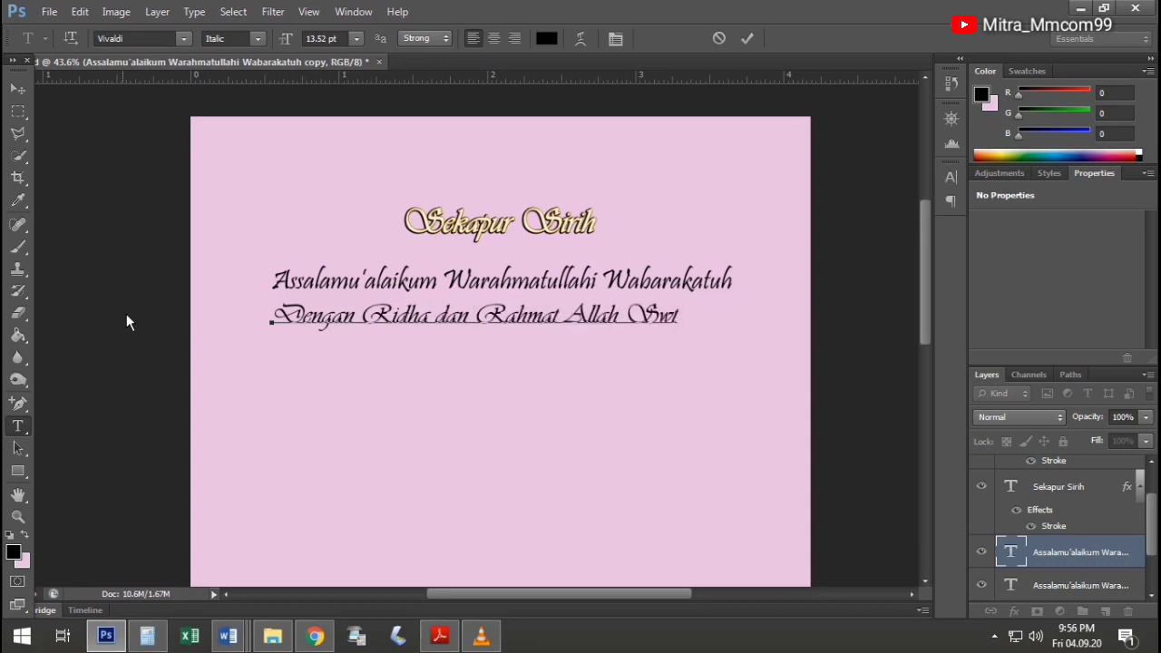
key(Return)
text(Kami men )
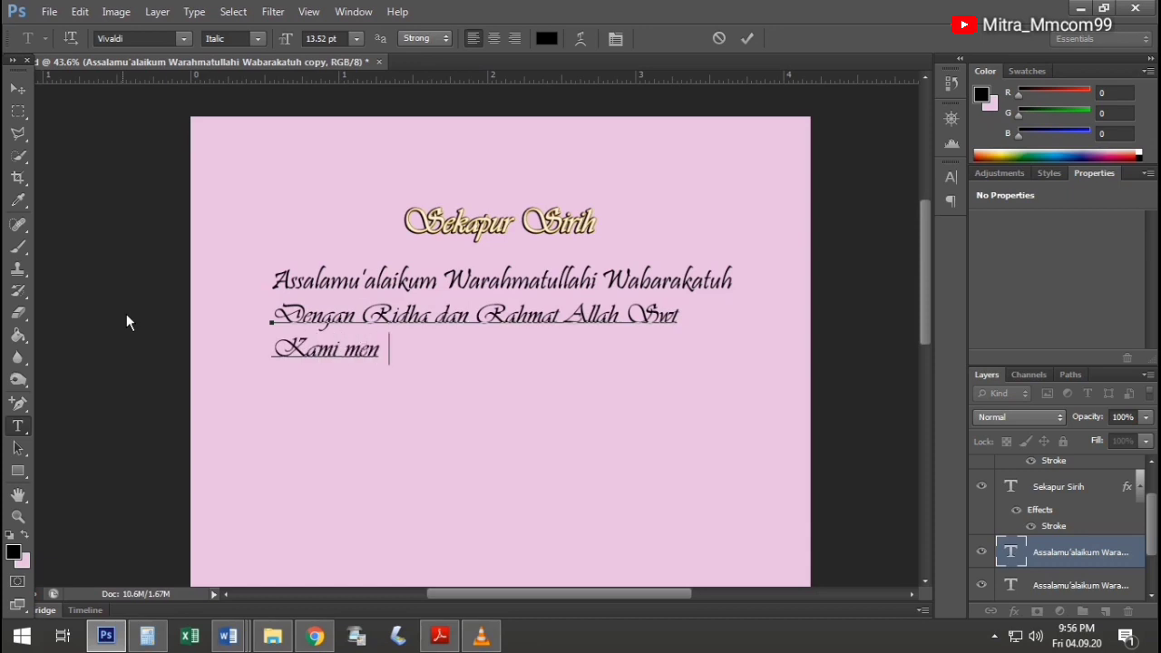
text(gundang)
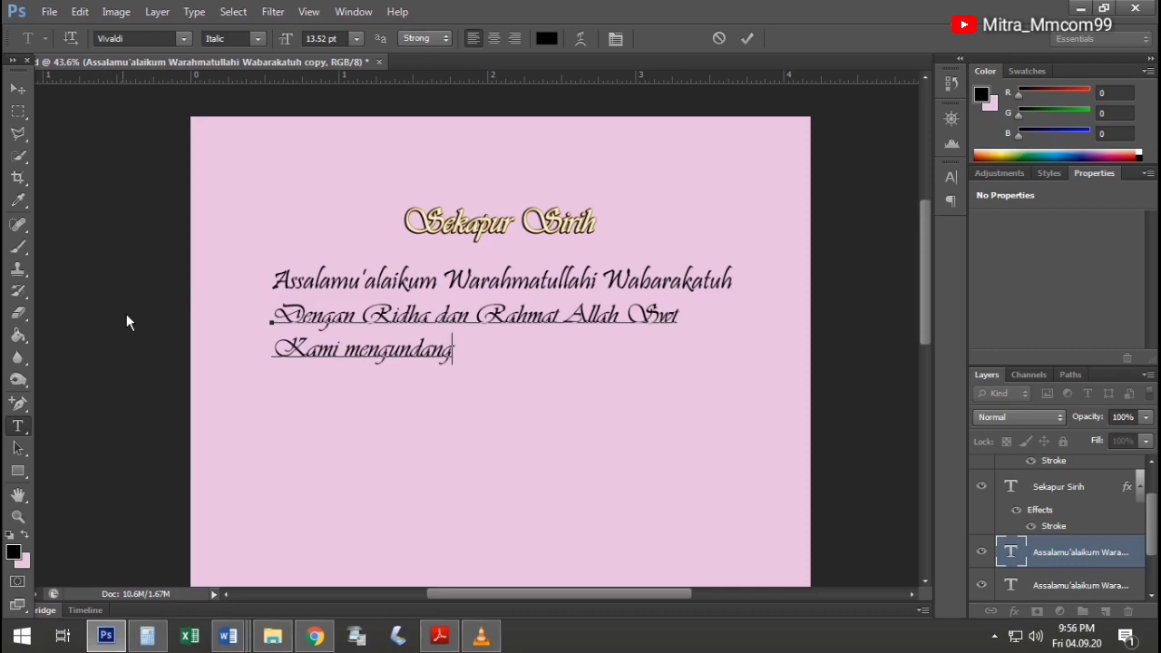
Add 'Bapak / Ibu / Saudara (i)', 'Untuk dapat menghadiri Acara' and 'Resepsi Pedrnikahan Anak Kami'
text(Bapak )
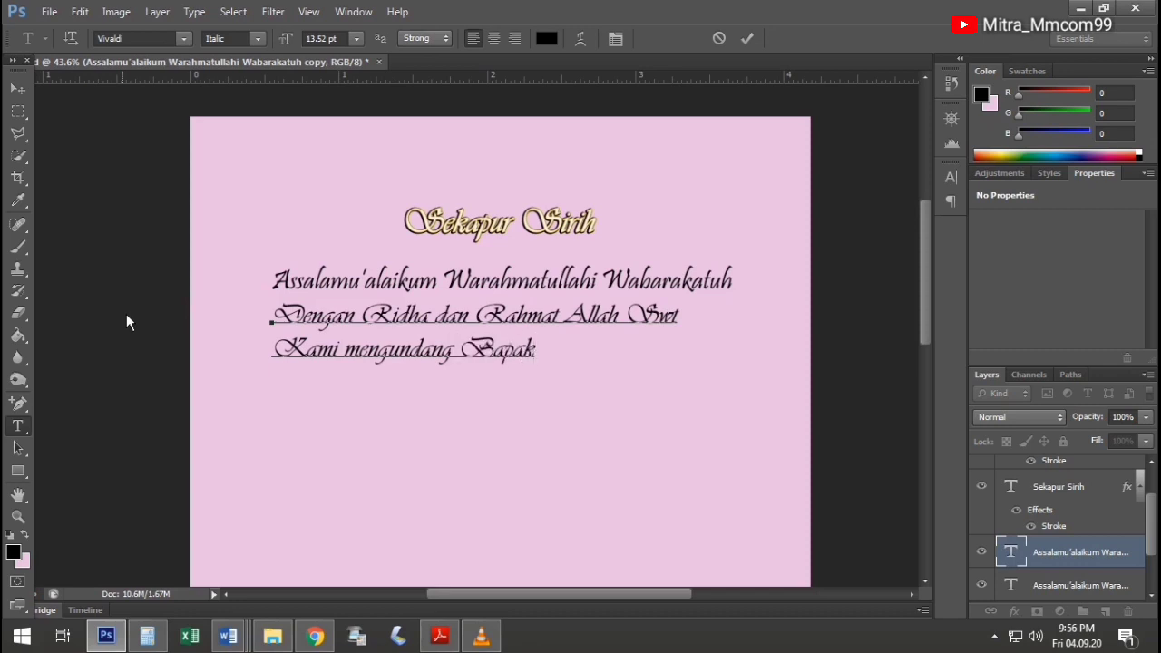
text(/ Ibu / )
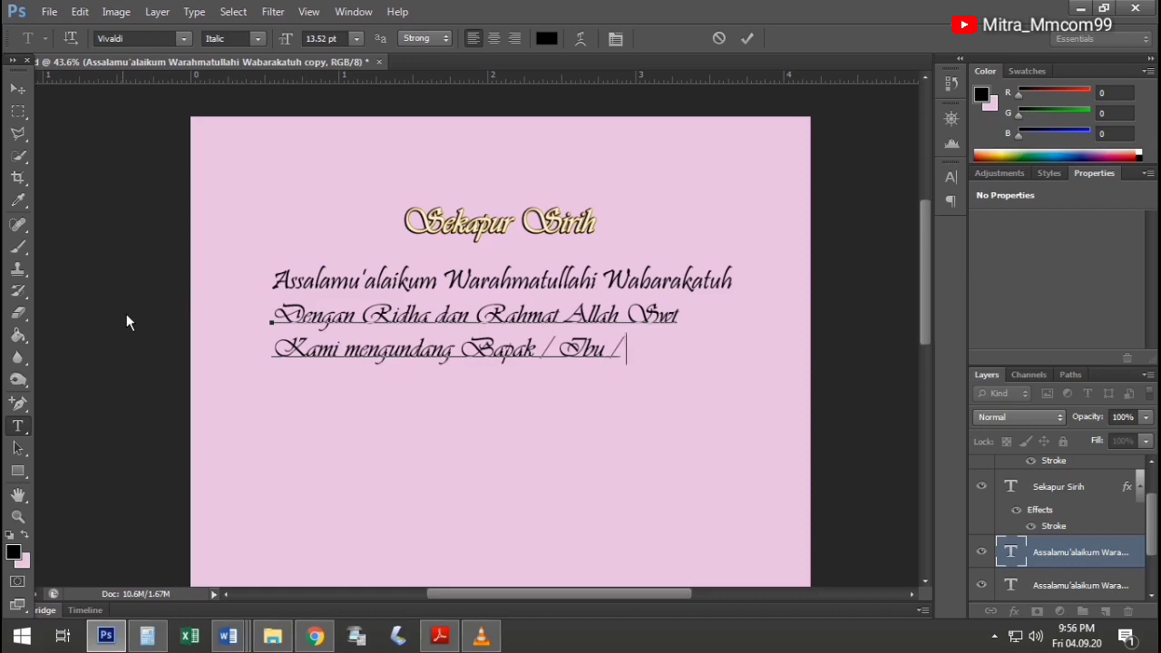
text(Saudara (i))
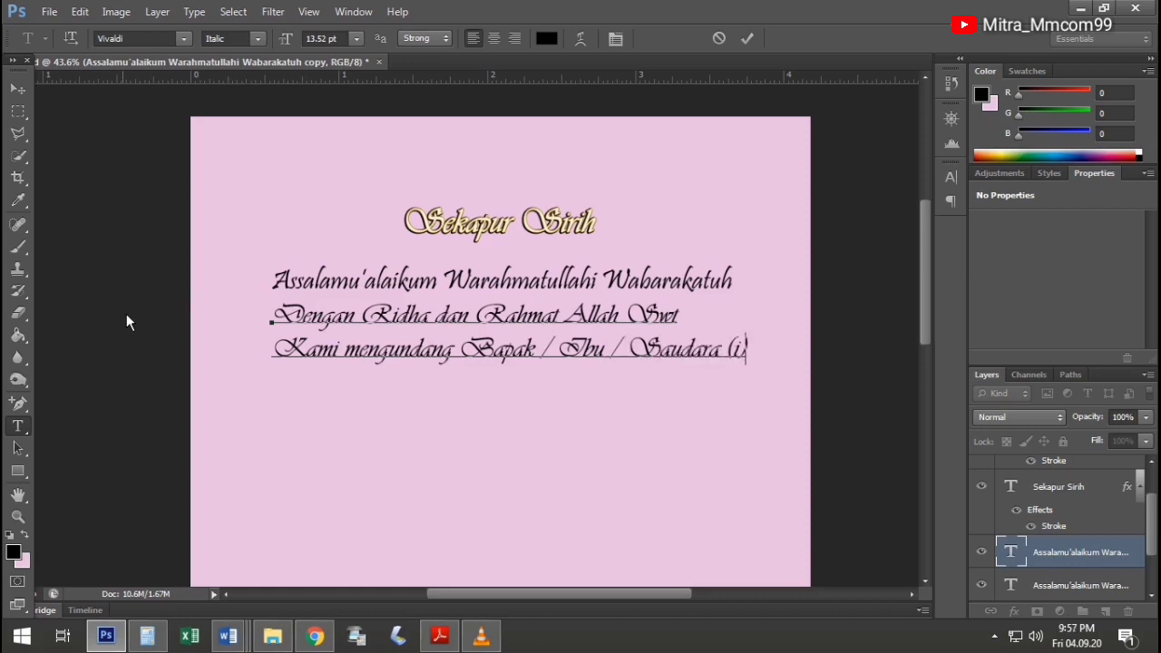
key(Return)
text(Untuk dapat)
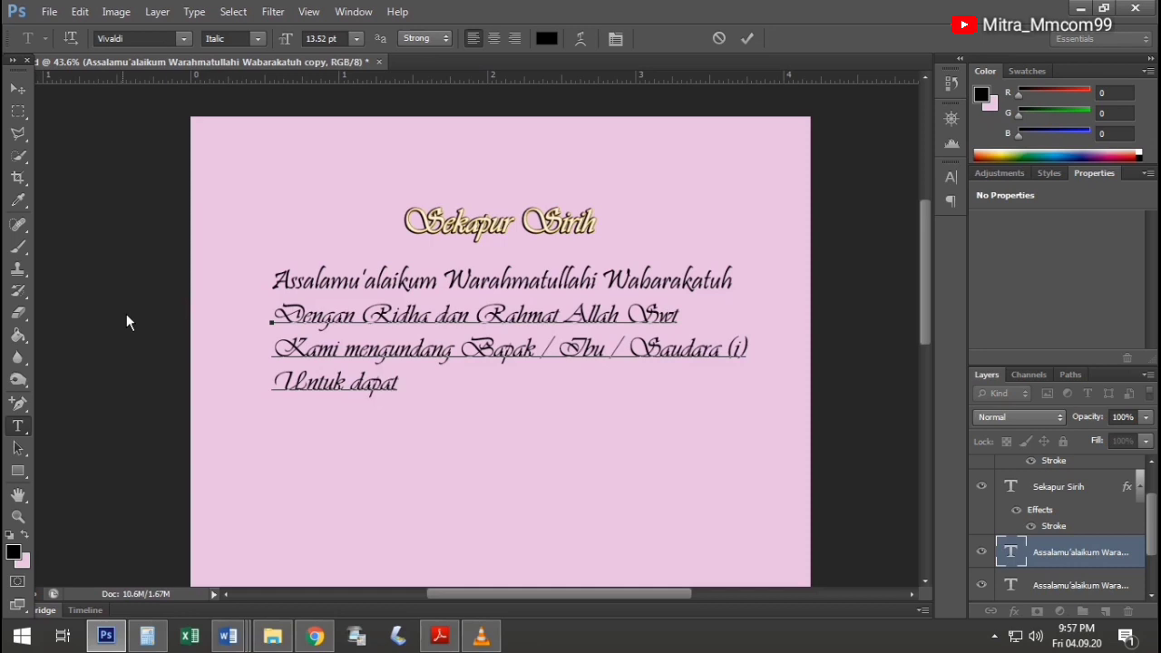
text( menghadiri )
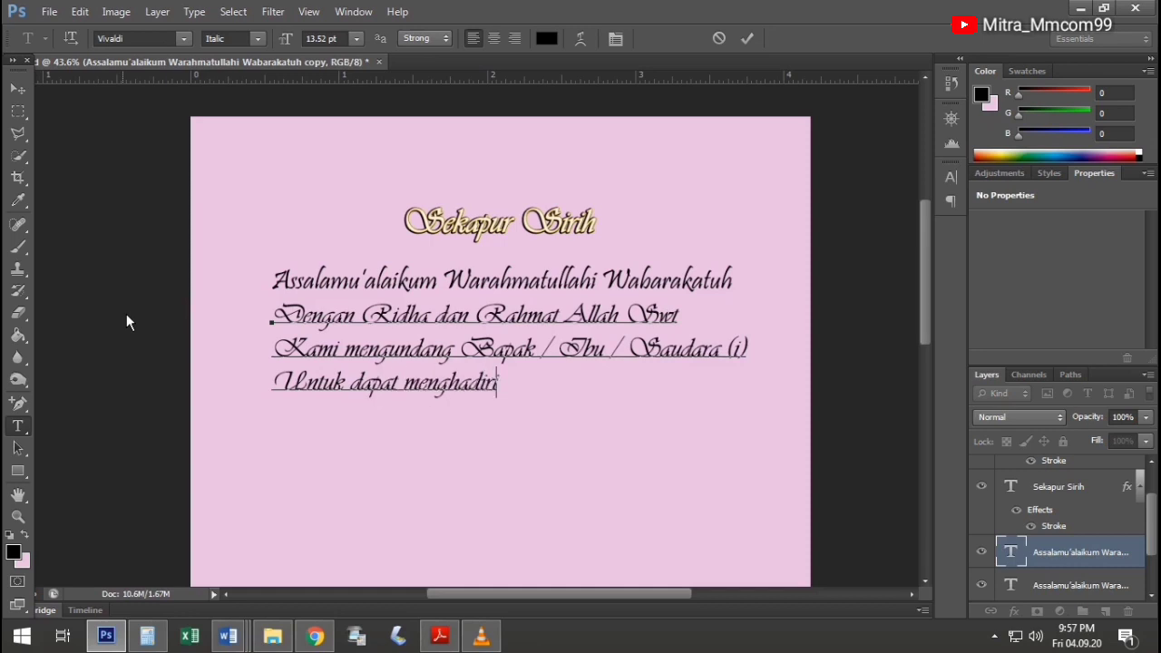
text(Acara)
key(Return)
text(Rese)
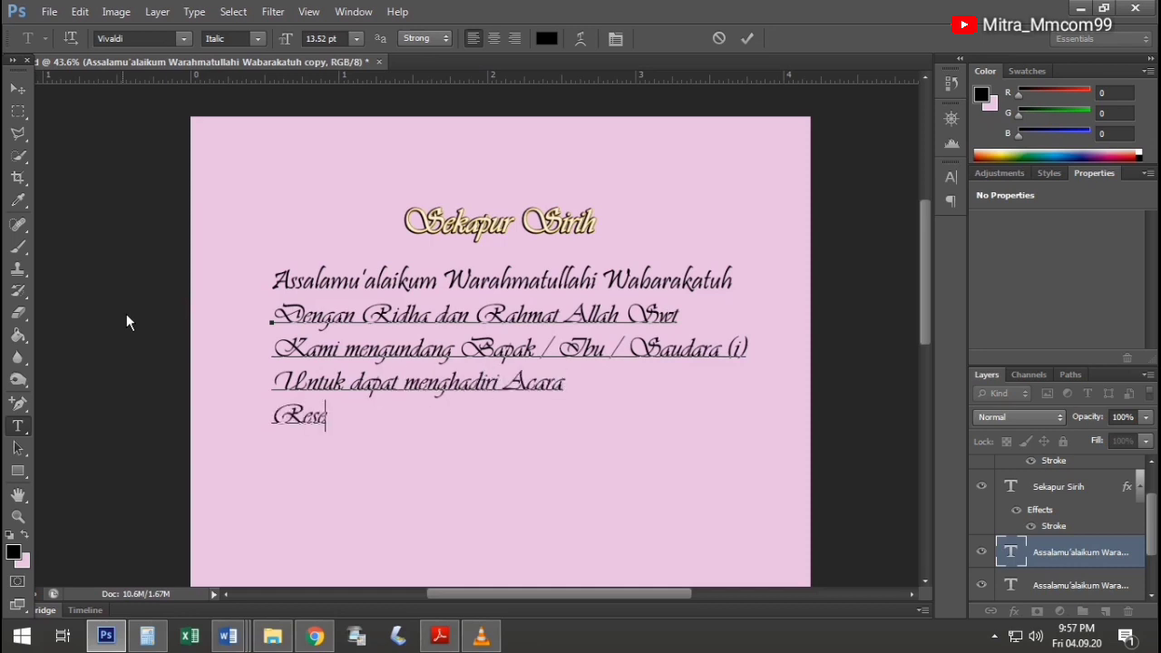
text(psi Pedrnikahan)
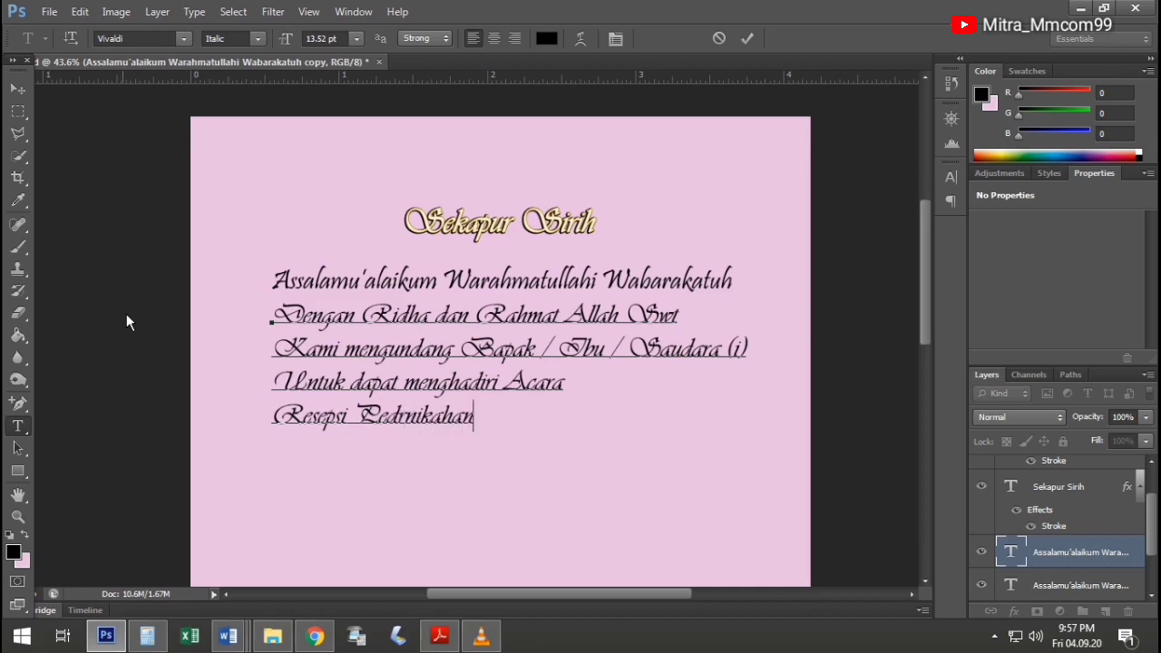
text( Anak Kami)
Centre-align the four lines of the invitation paragraph
drag(590, 429, 244, 259)
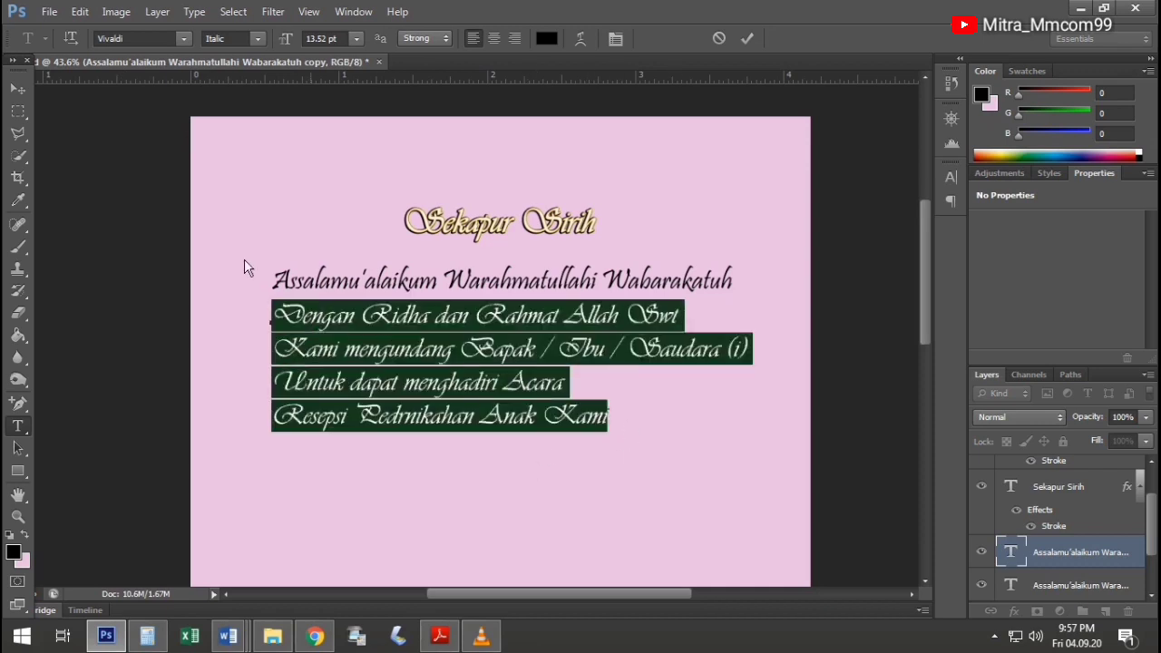
click(494, 38)
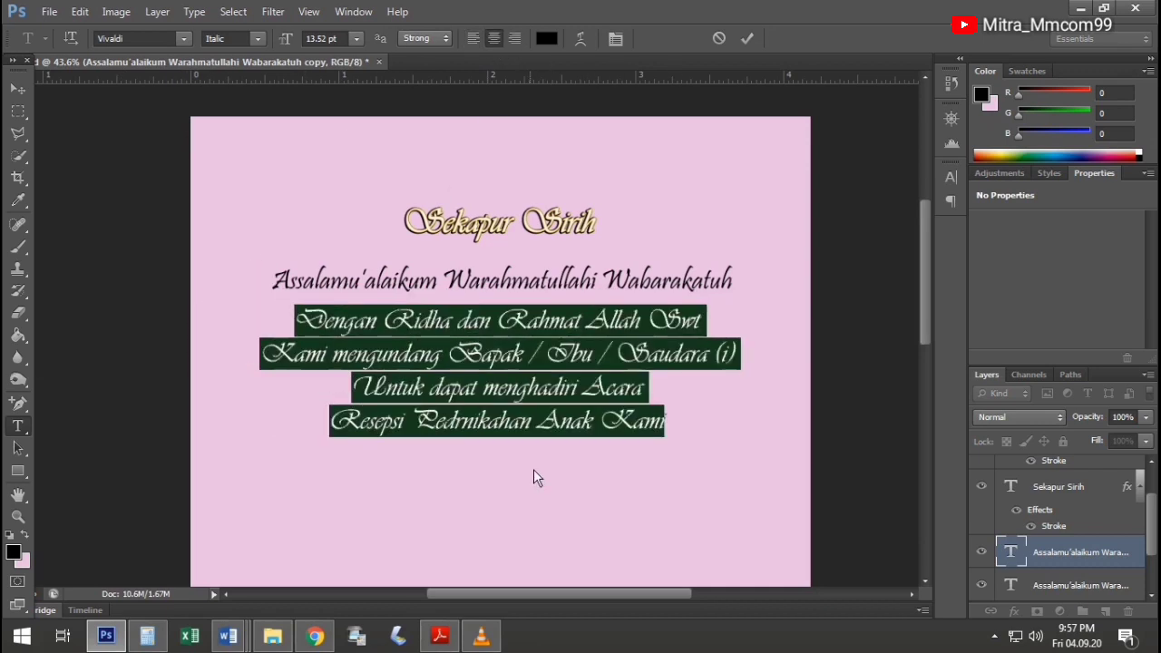
click(17, 88)
Outline the paragraph with a black stroke and shrink it to about 85% width
click(1014, 610)
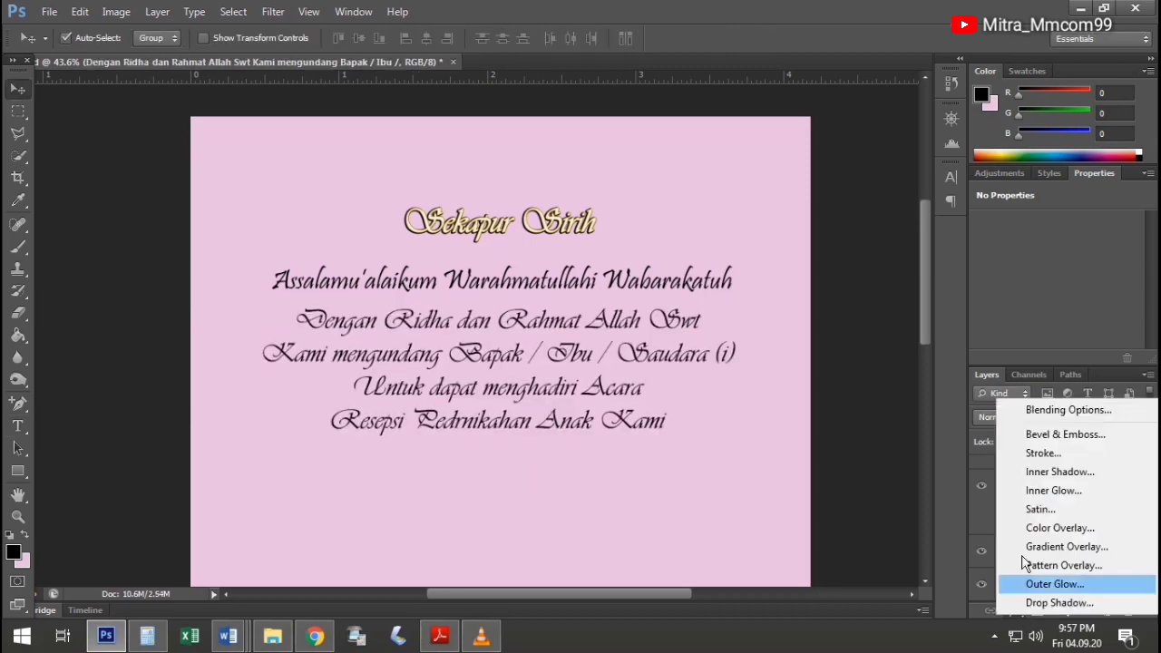
click(1021, 440)
drag(858, 227, 847, 227)
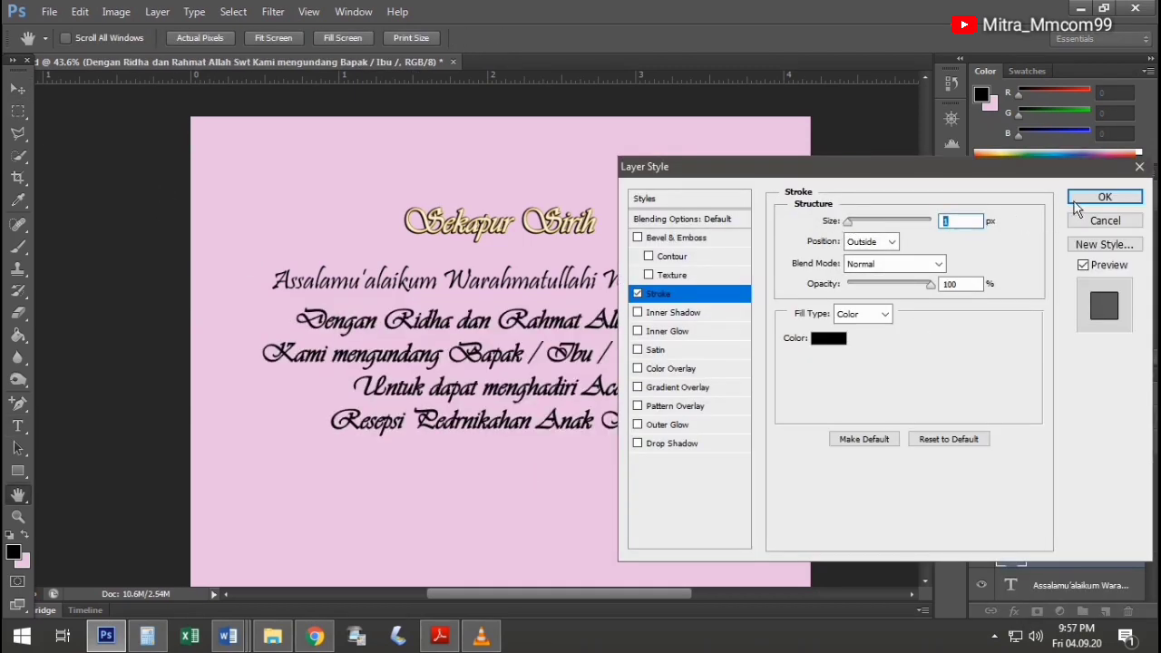
click(1109, 192)
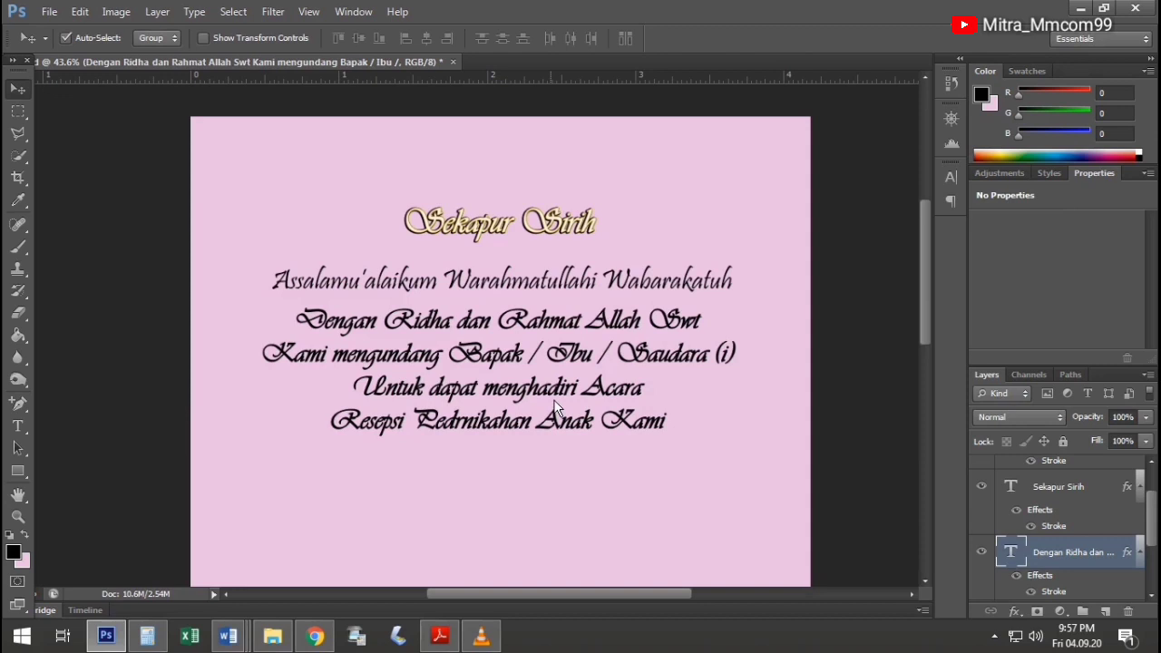
key(ctrl+t)
mouse_move(737, 435)
mouse_down()
mouse_move(646, 388)
mouse_move(668, 357)
mouse_up()
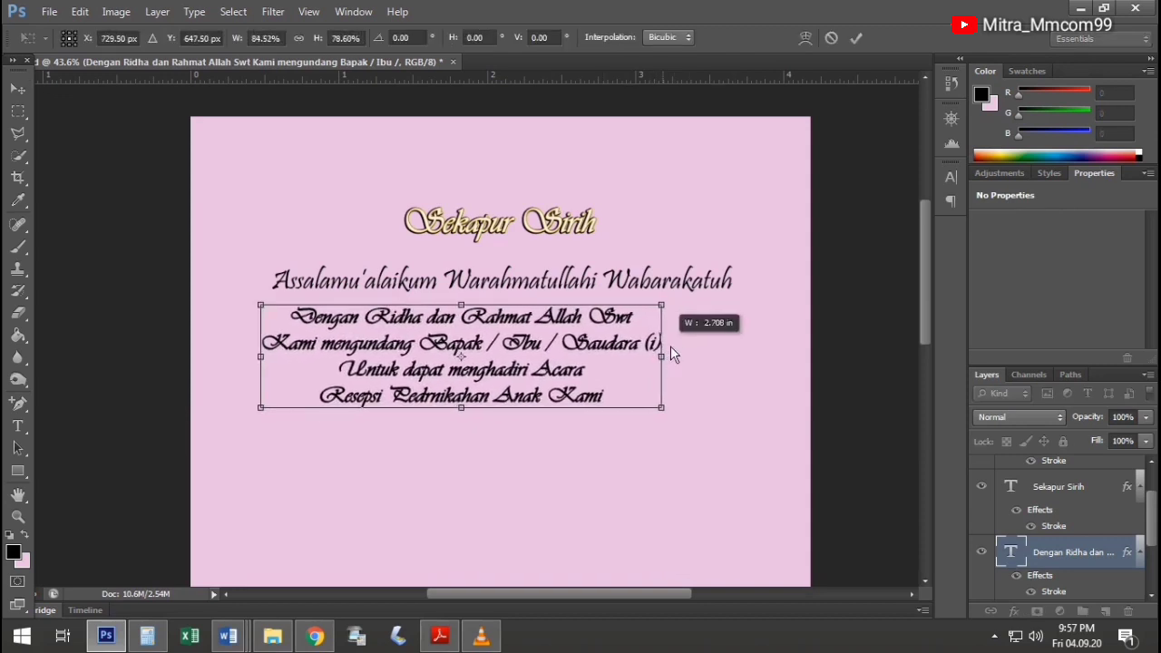
Apply the resize and centre the paragraph under the greeting
click(18, 88)
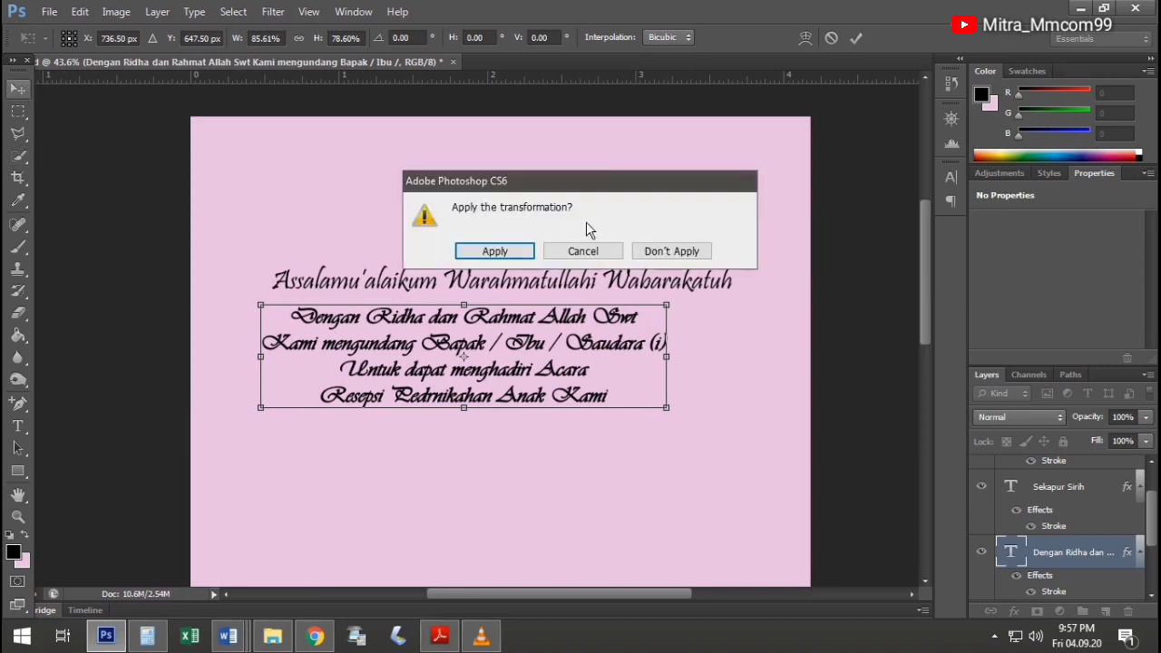
click(496, 255)
drag(488, 367, 524, 364)
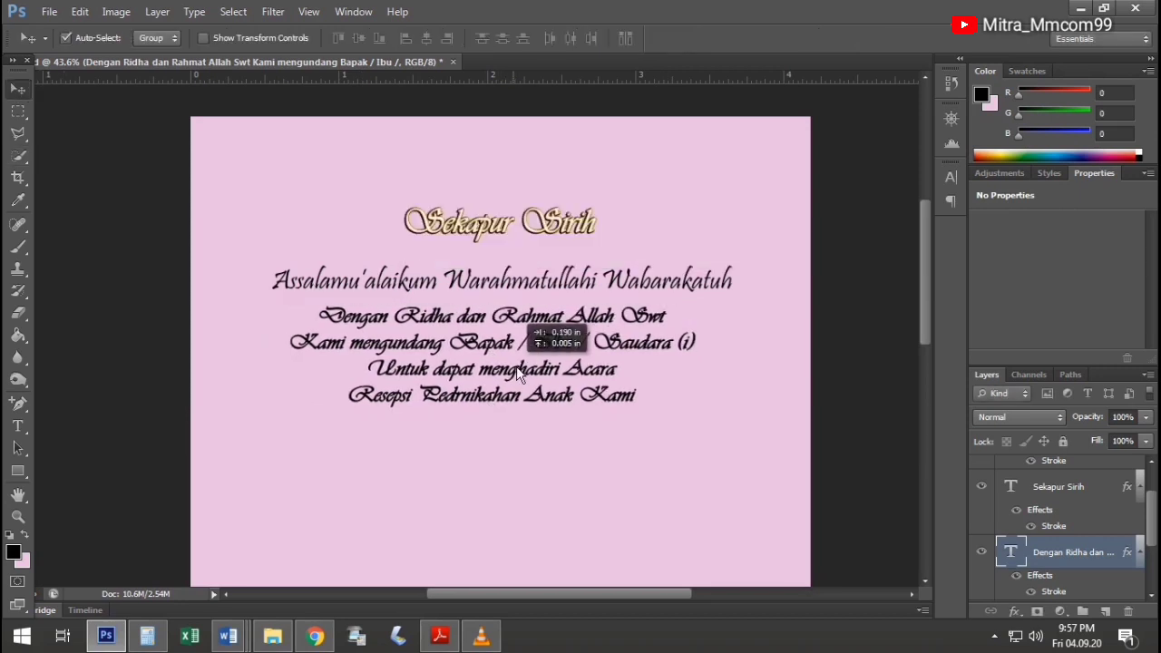
Place a duplicate of the paragraph directly below the original
scroll(490, 315, down, 2)
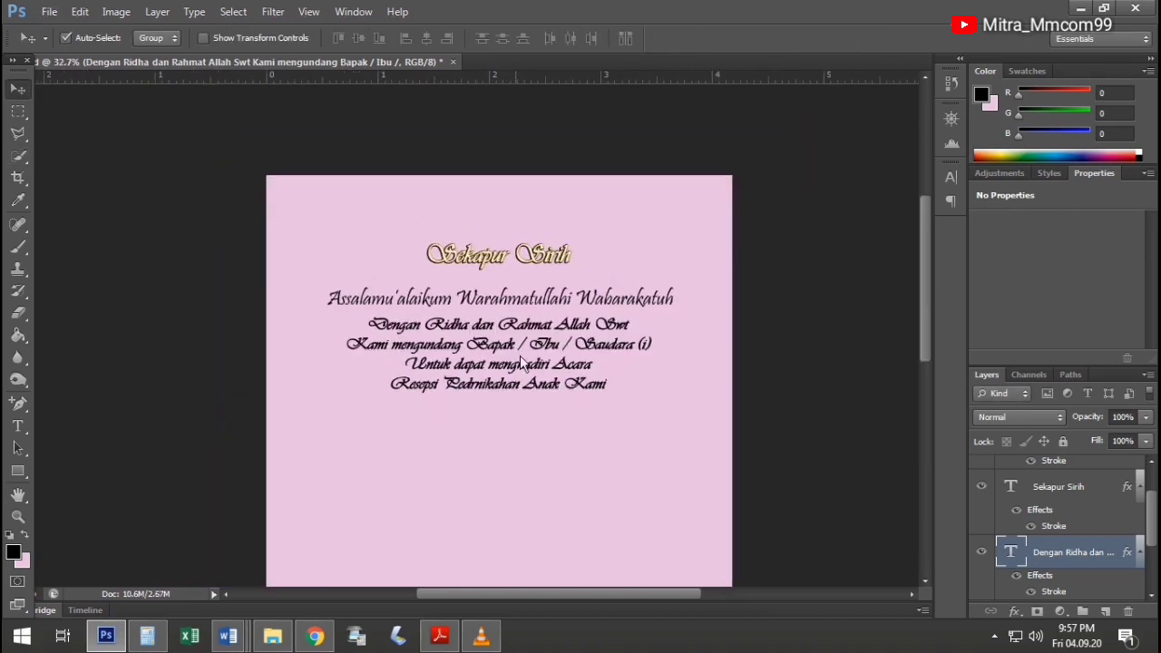
scroll(505, 362, up, 1)
scroll(506, 362, up, 2)
scroll(506, 365, down, 1)
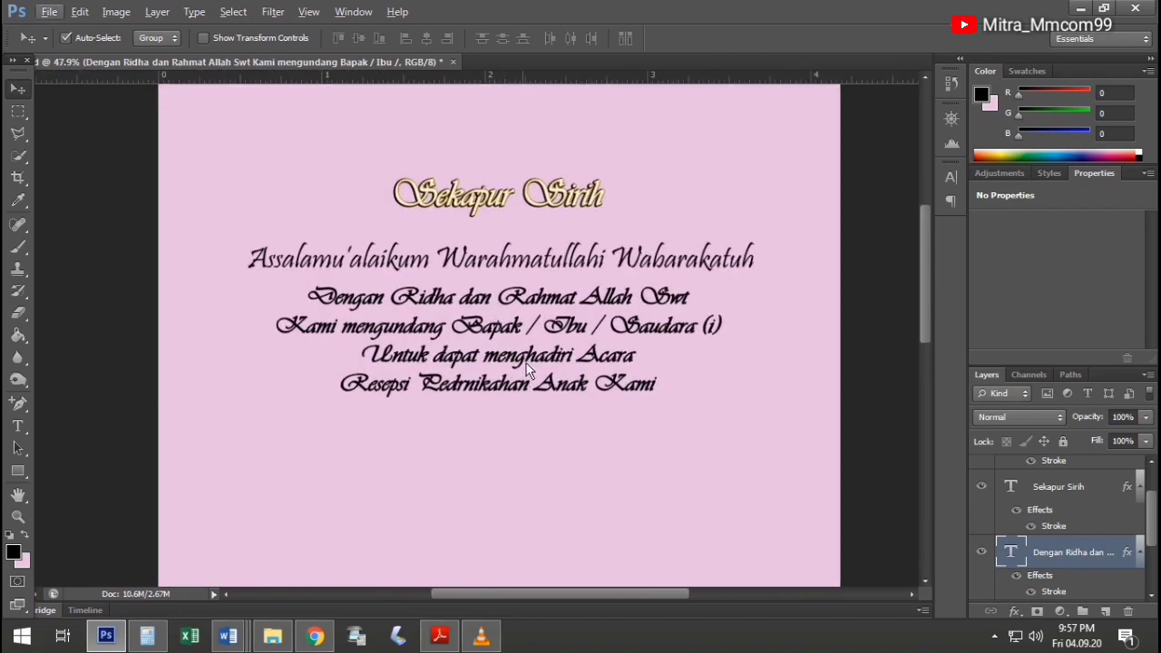
scroll(528, 357, down, 2)
drag(528, 356, 520, 484)
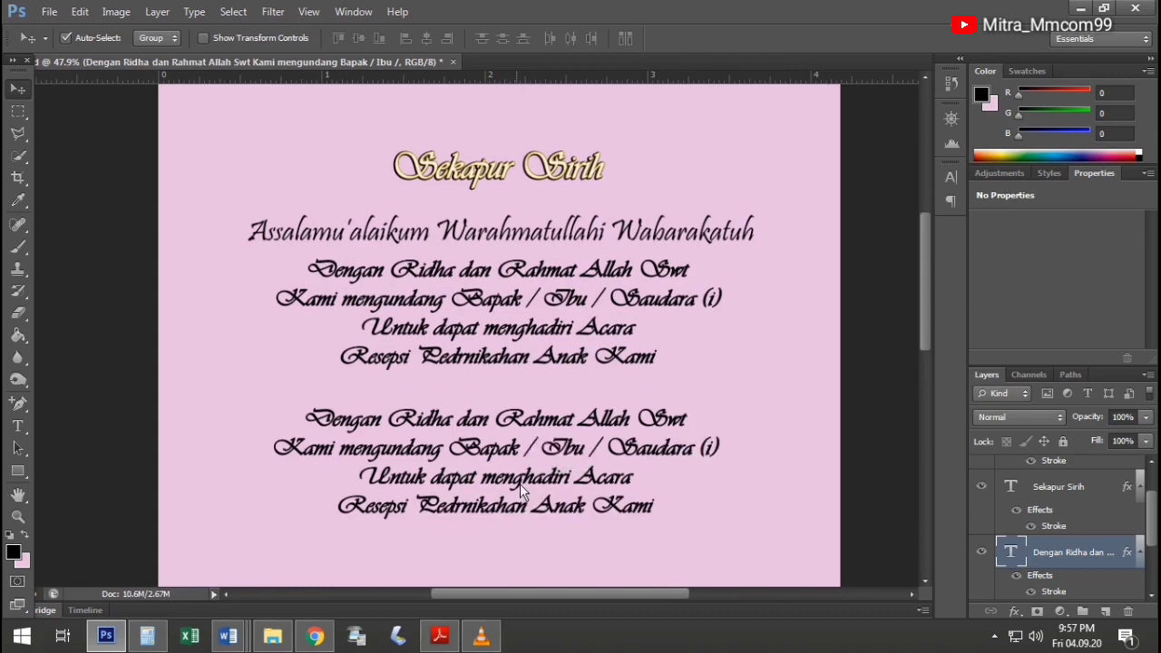
Replace the duplicated paragraph's text with the groom's name
key(t)
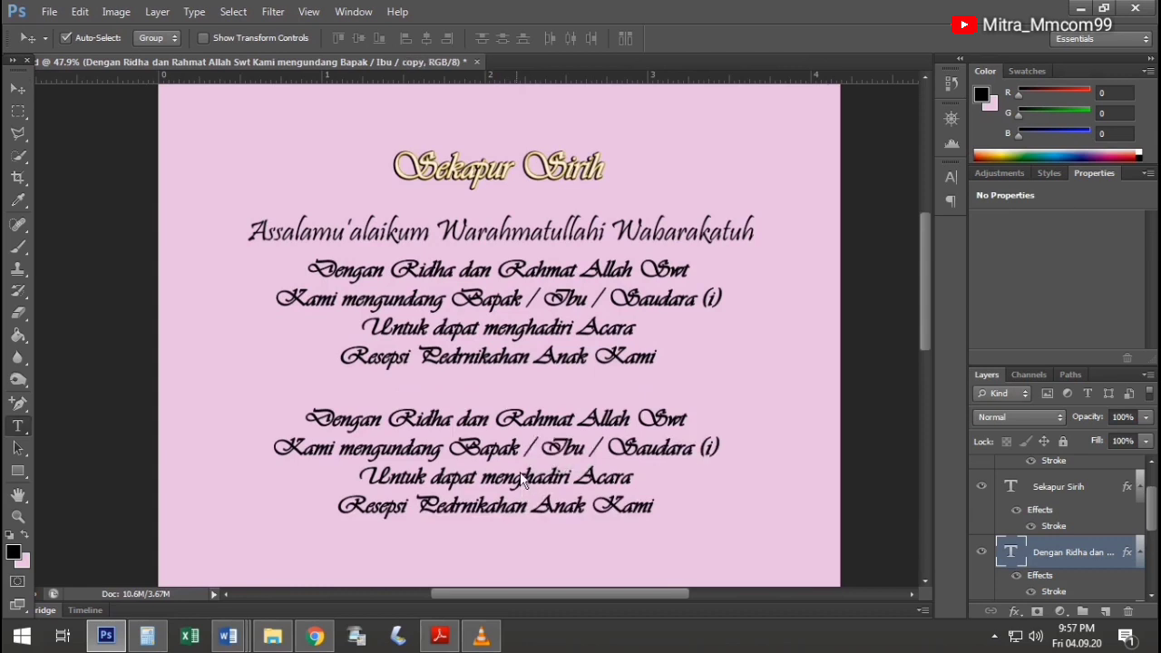
drag(659, 511, 328, 419)
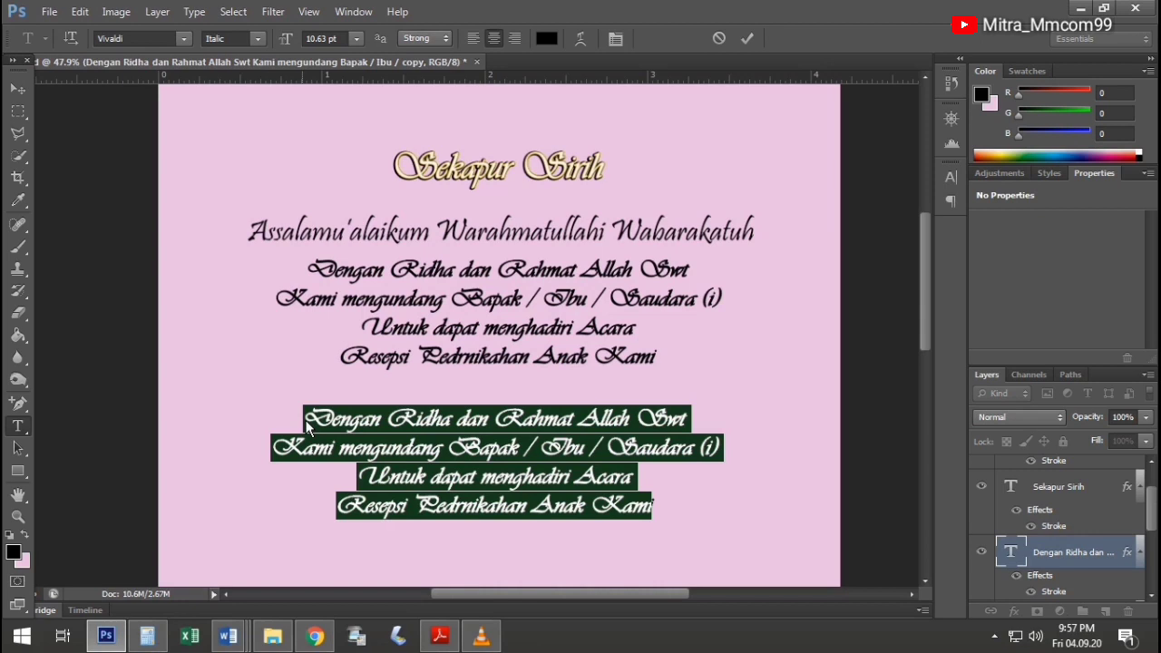
text(Reza)
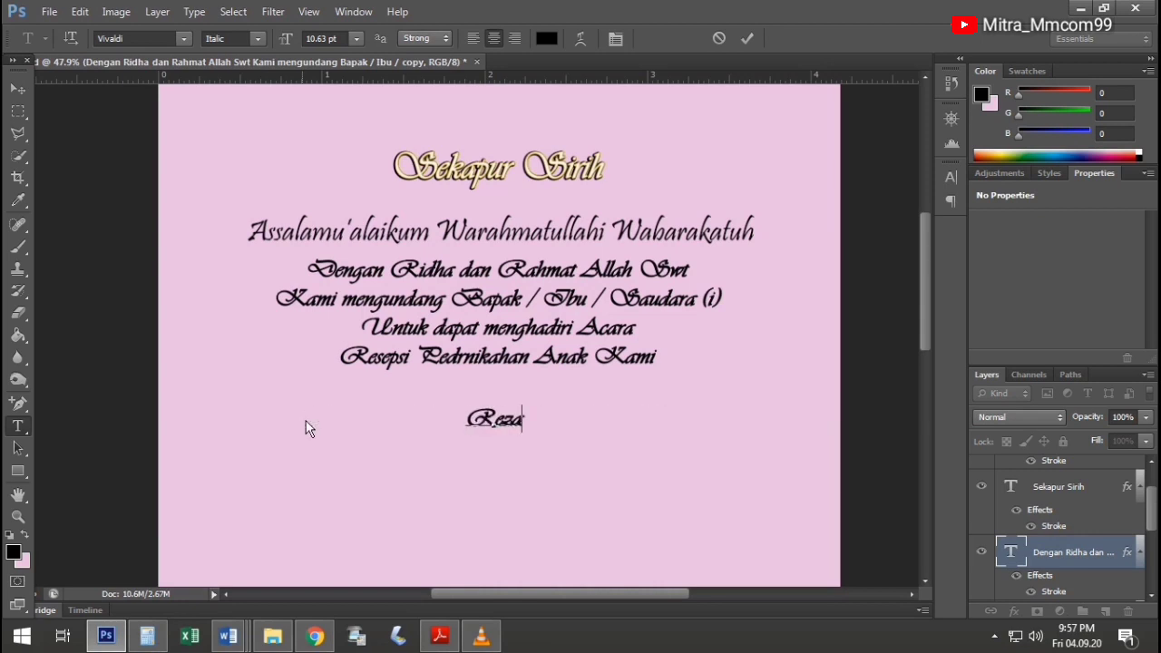
text( Saputra)
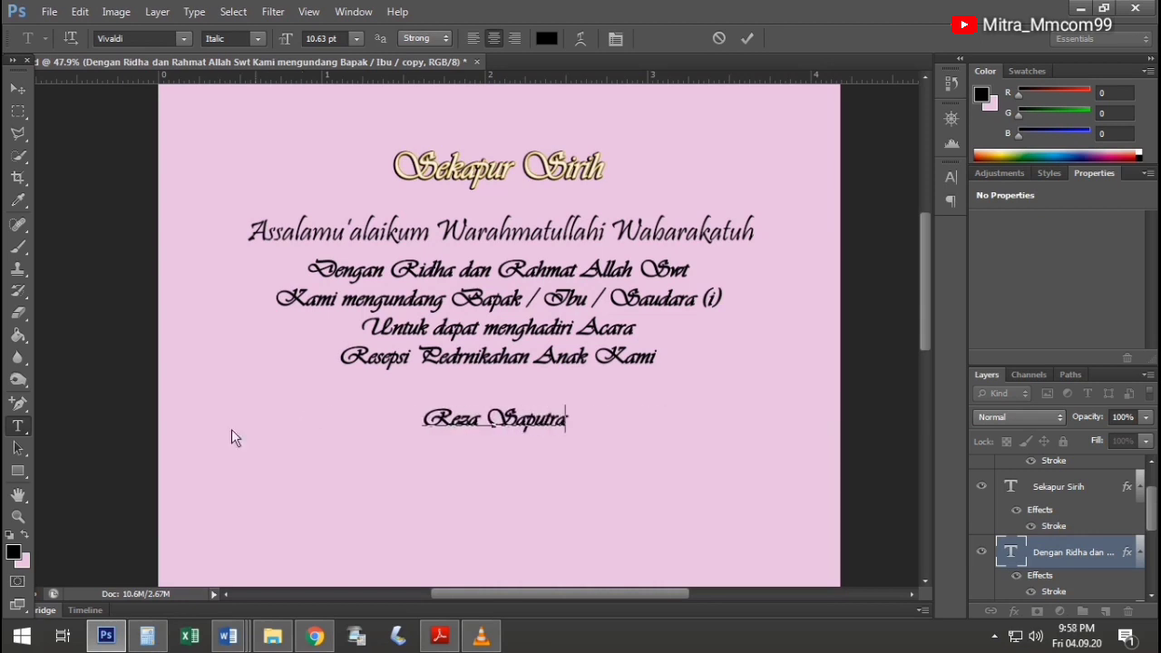
key(ctrl+Return)
Stretch the name line taller and wider
key(ctrl+t)
drag(496, 429, 498, 454)
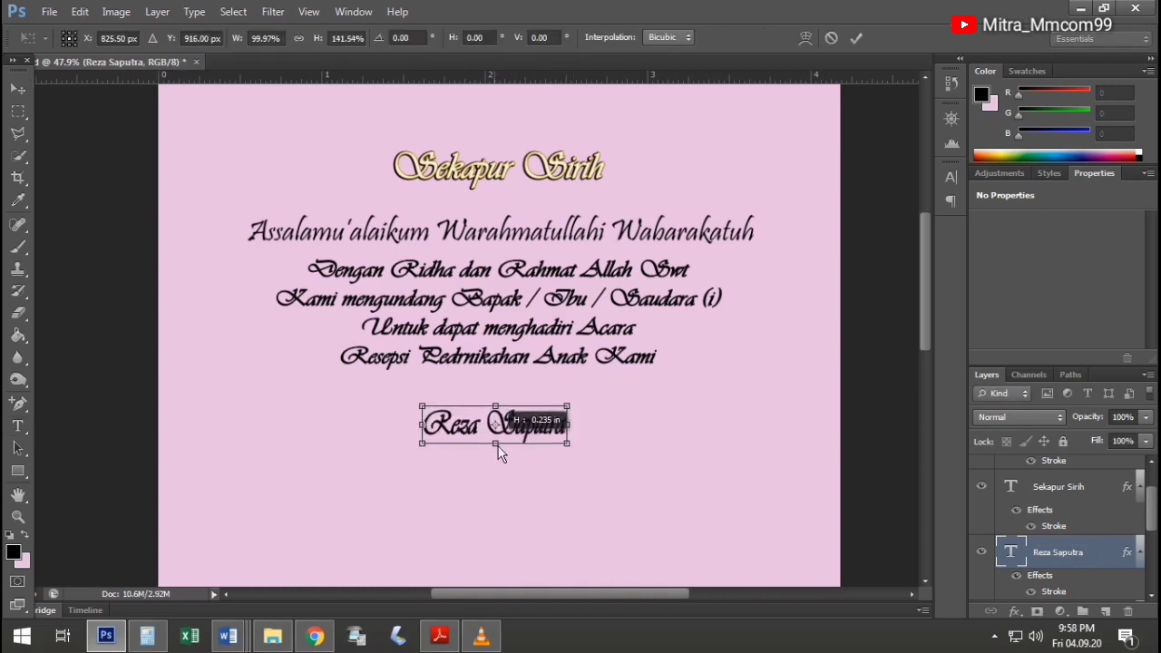
drag(570, 444, 587, 447)
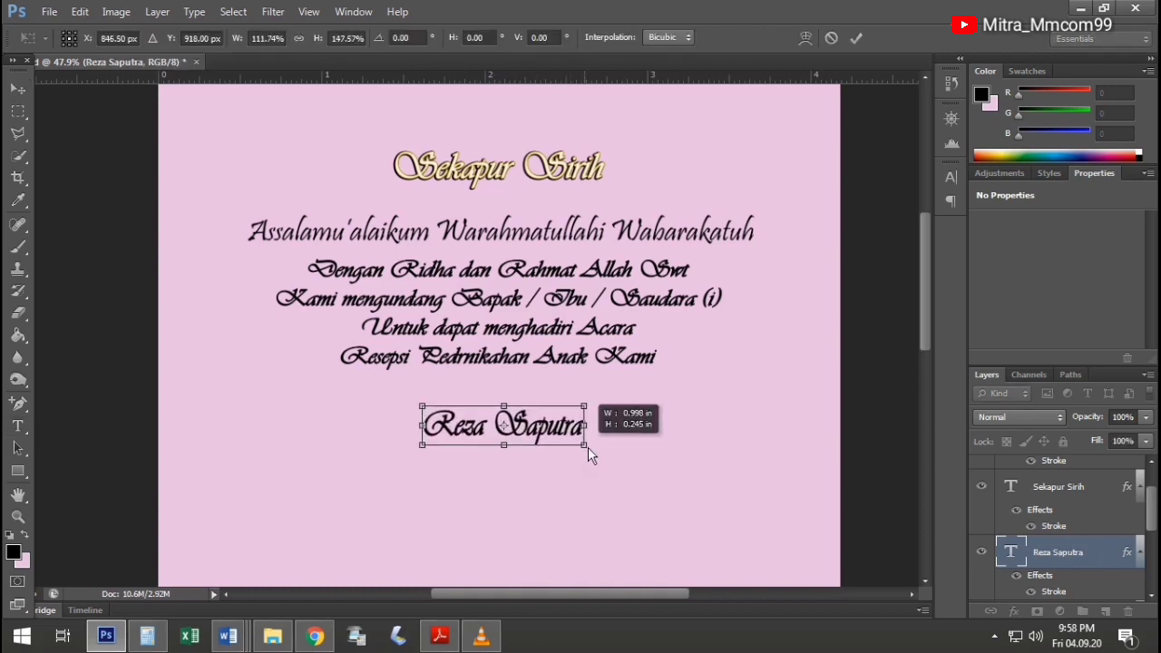
click(22, 88)
Move the groom's name up slightly and give it a black stroke outline
click(532, 249)
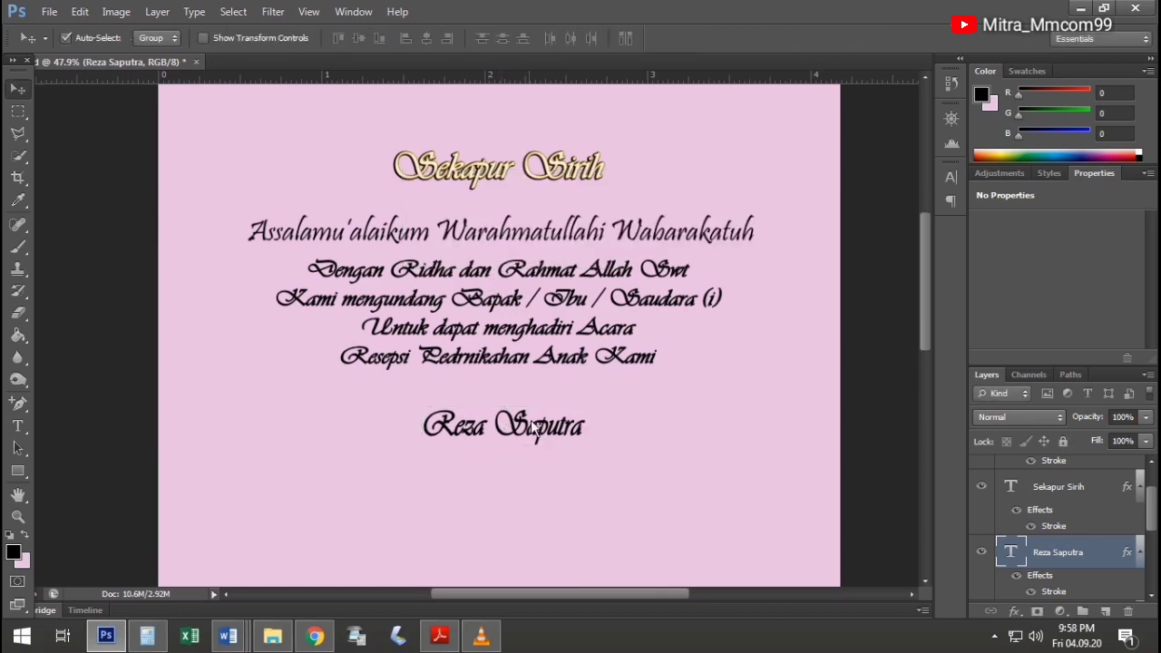
drag(535, 431, 529, 411)
click(1015, 611)
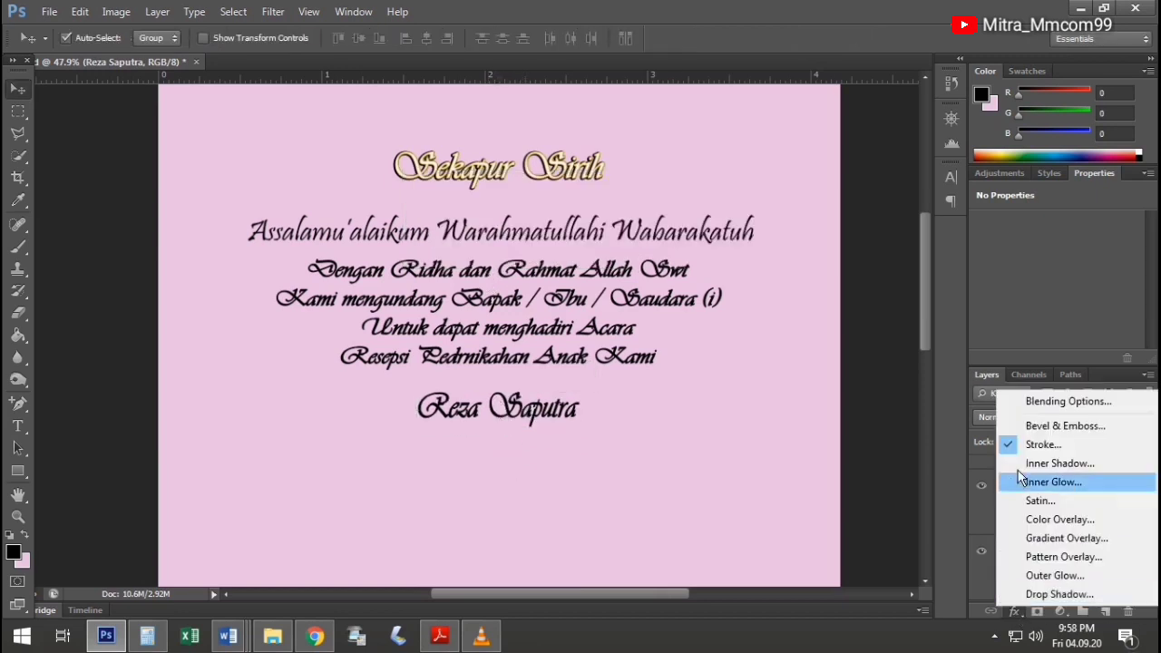
click(1004, 448)
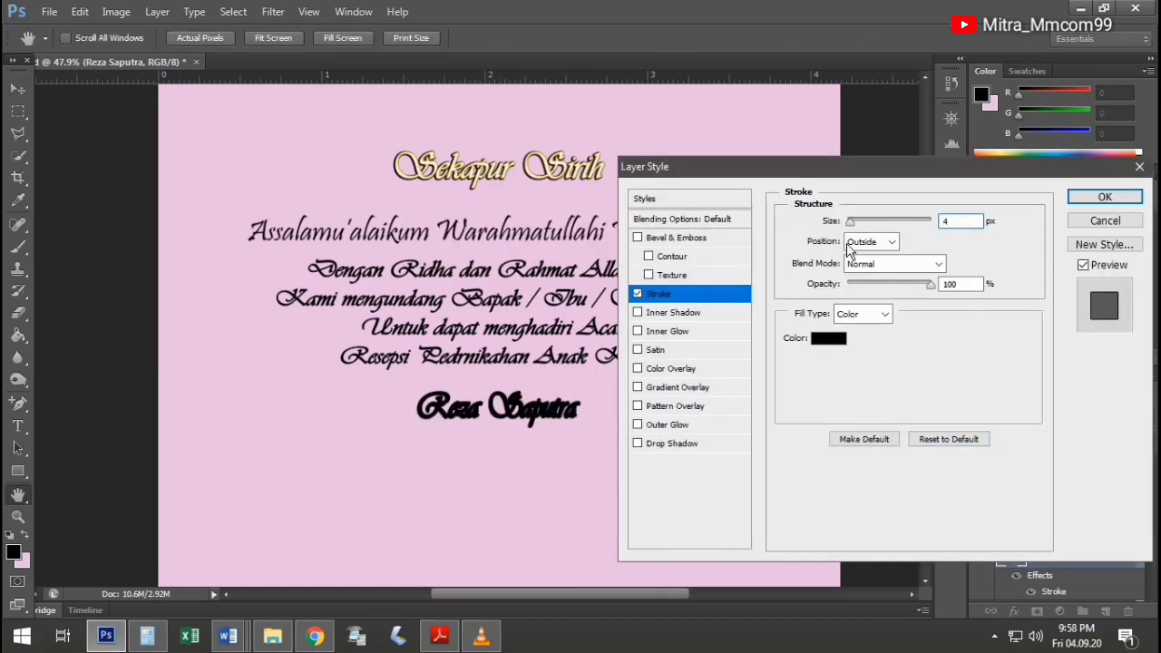
click(1105, 197)
Change the groom's name text colour to white (#ffffff)
key(t)
click(574, 413)
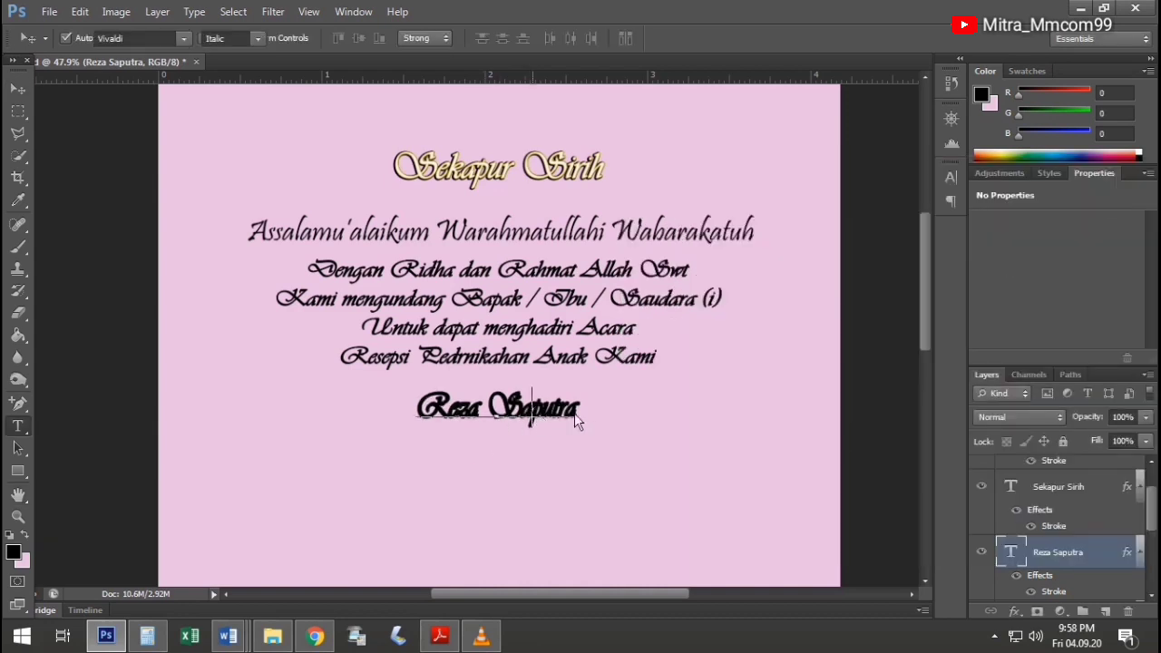
key(ctrl+a)
click(13, 552)
text(ffffff)
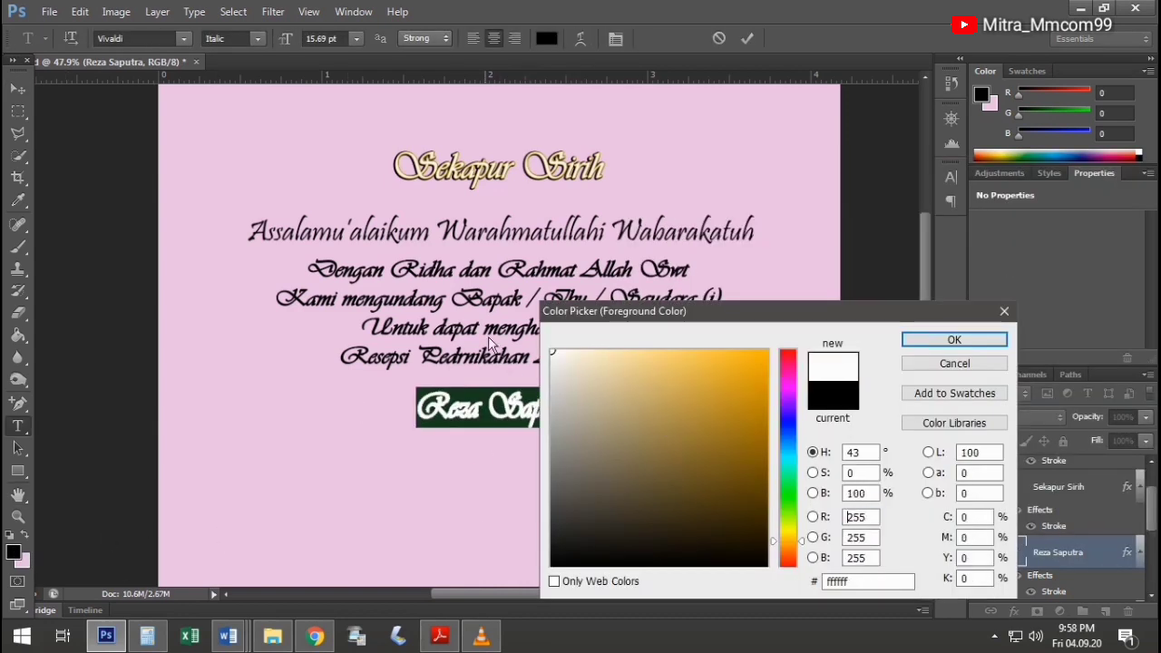
click(948, 338)
key(ctrl+Return)
Duplicate the name lower and right, with the stroke size raised to 5
key(v)
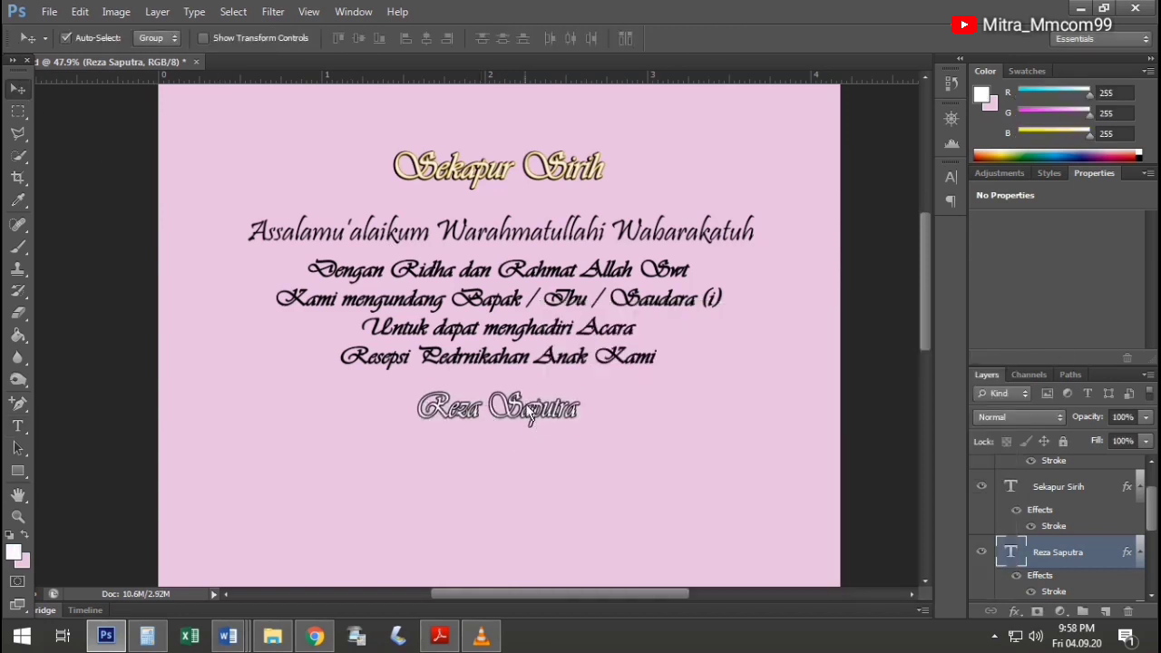
alt+drag(519, 409, 542, 443)
click(1015, 611)
click(1049, 458)
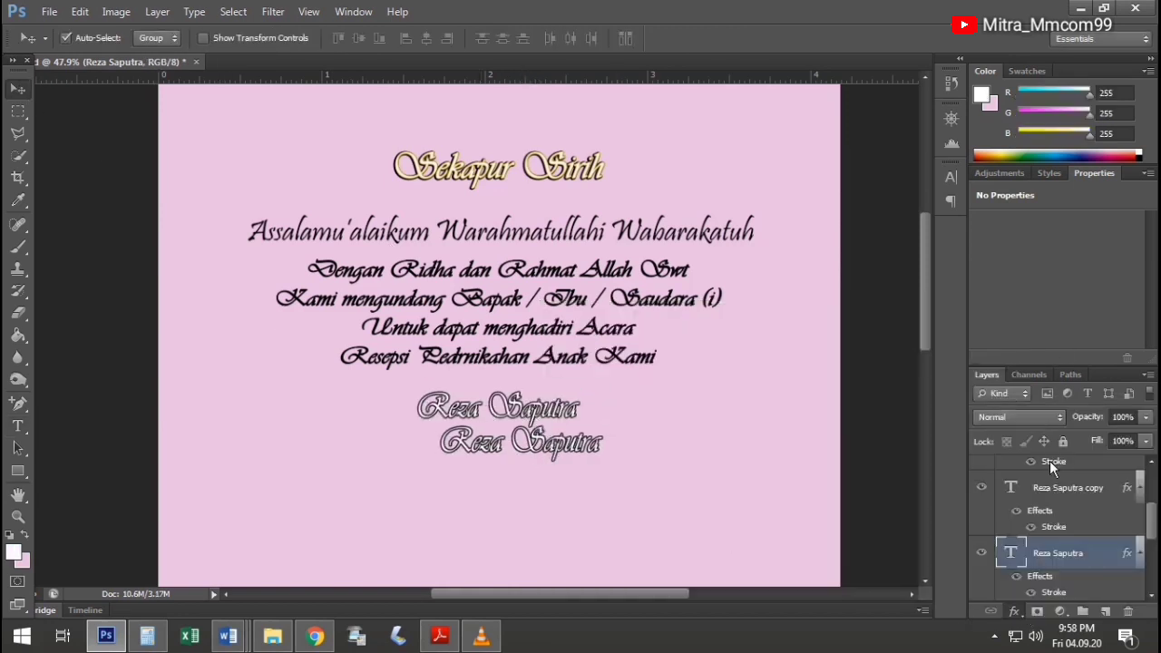
text(5)
click(1104, 197)
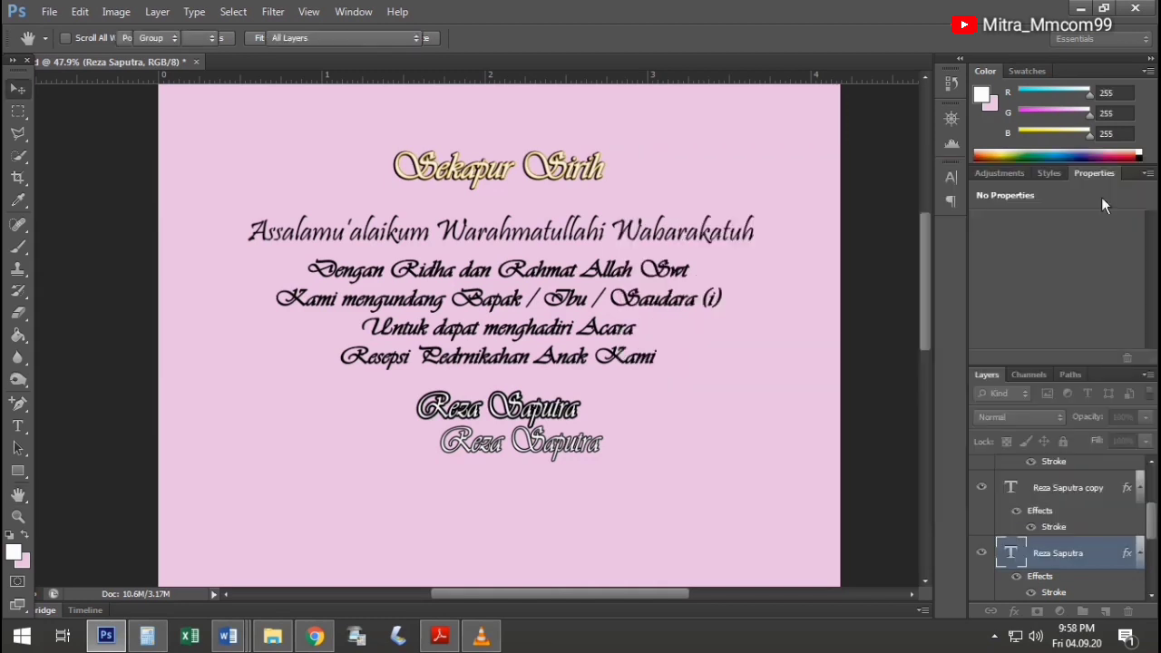
Move the thick-outlined name lower and select the light copy
drag(541, 437, 545, 478)
key(t)
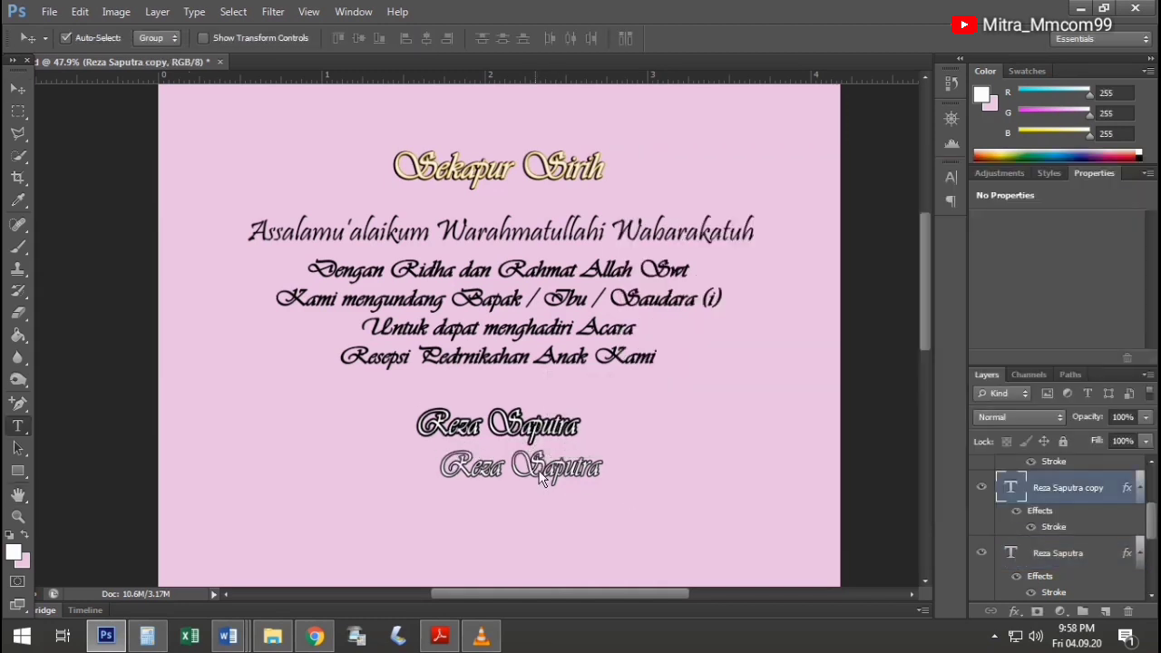
click(563, 467)
key(ctrl+Return)
Give the light copy a light orange stroke outline
click(1016, 612)
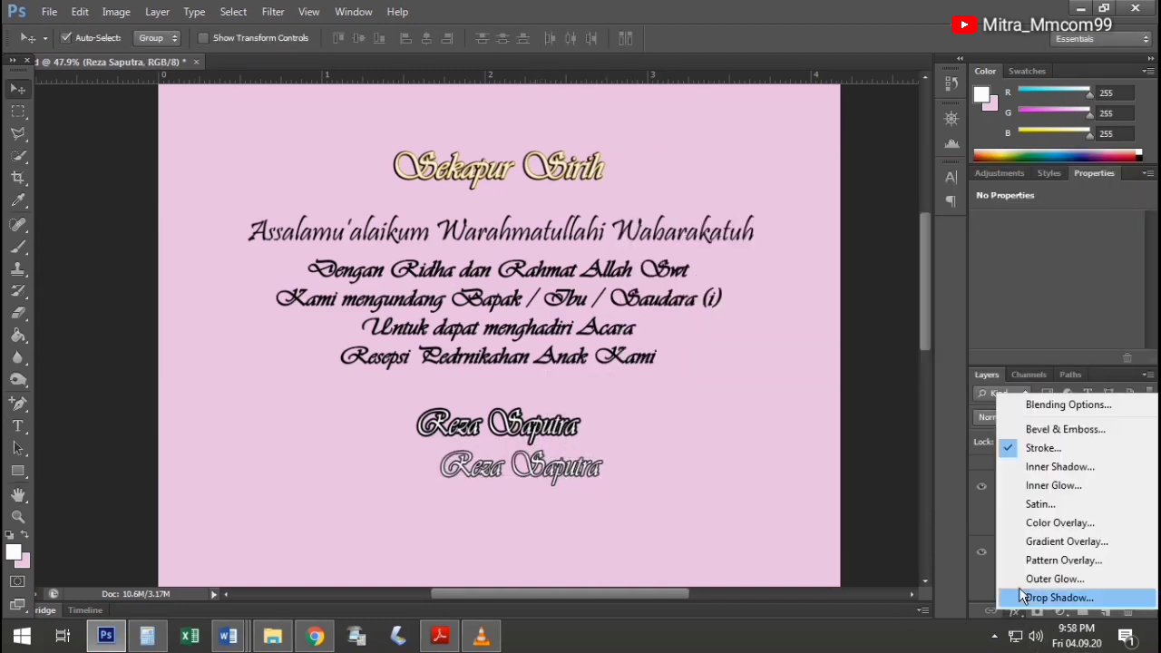
click(1049, 458)
click(828, 337)
drag(791, 544, 786, 413)
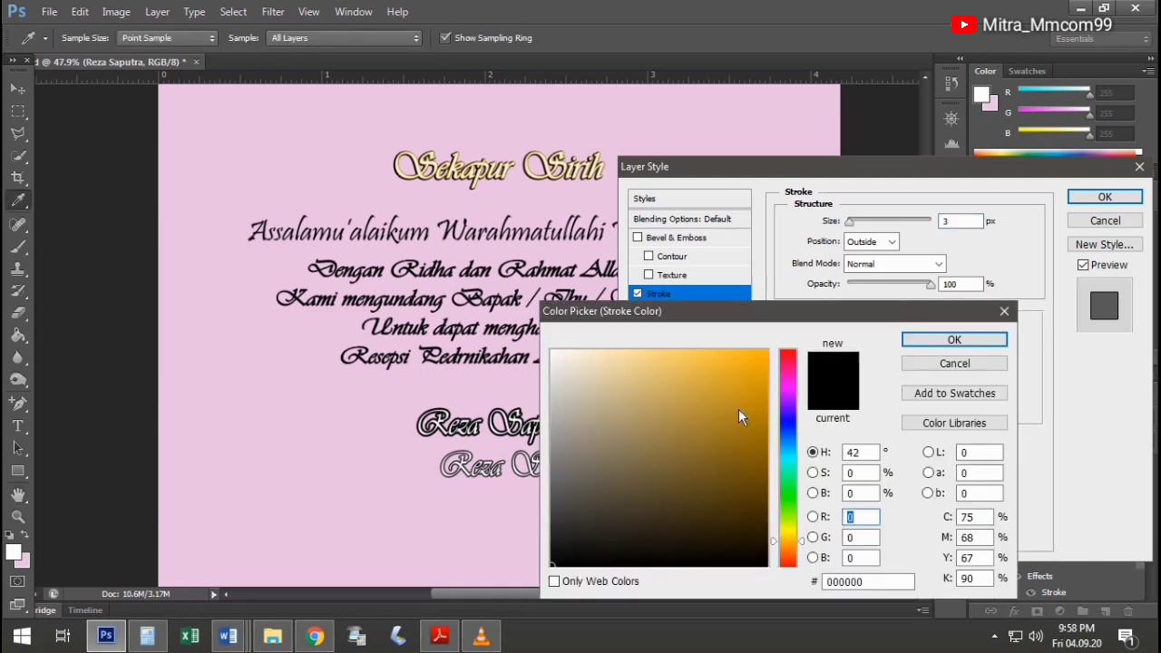
click(676, 362)
click(971, 339)
click(1103, 196)
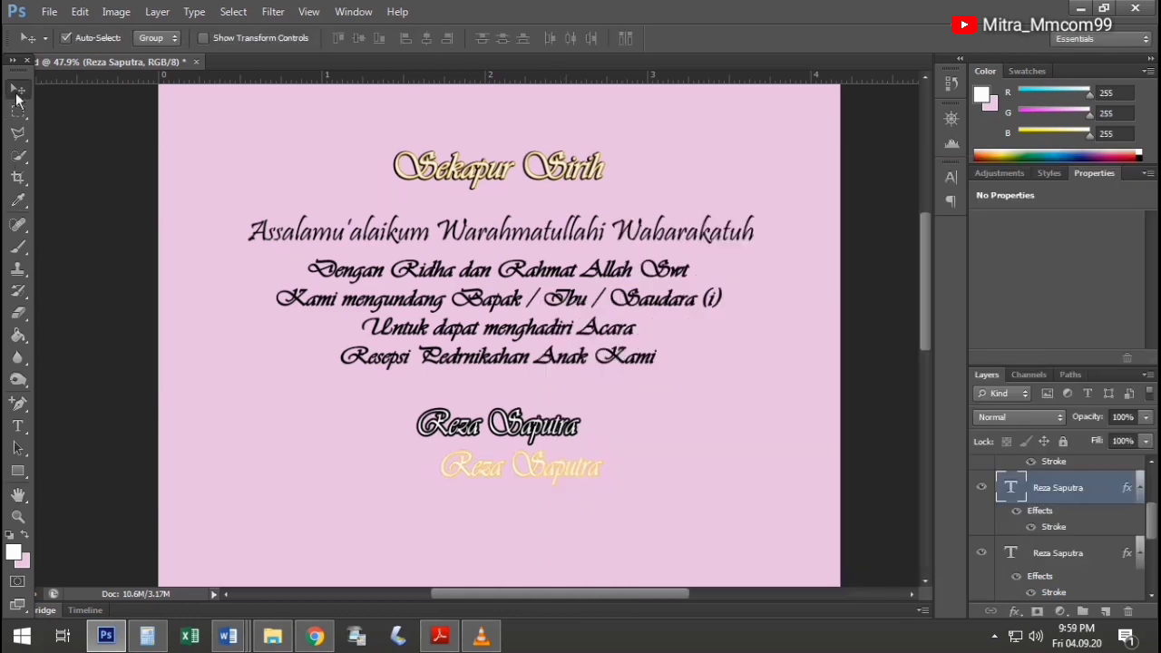
Keep the orange-outlined copy below the black-outlined name and reselect the black one
drag(544, 470, 517, 431)
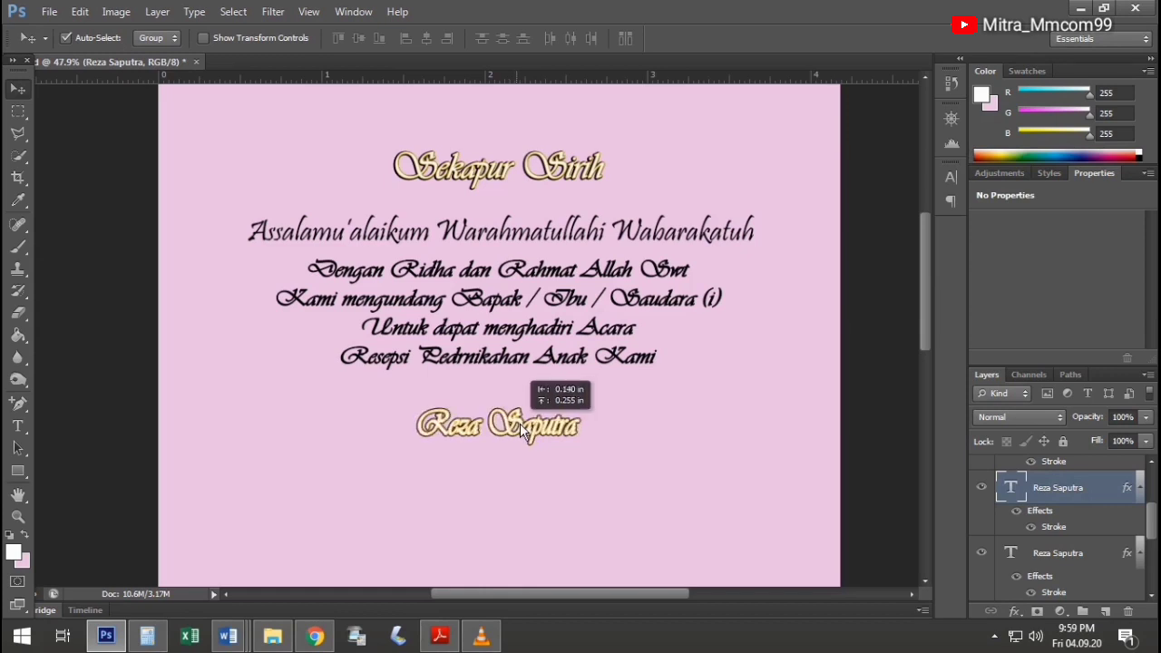
drag(516, 422, 515, 444)
click(1057, 553)
Widen the black-outlined groom's name and delete the orange-outlined copy
key(ctrl+t)
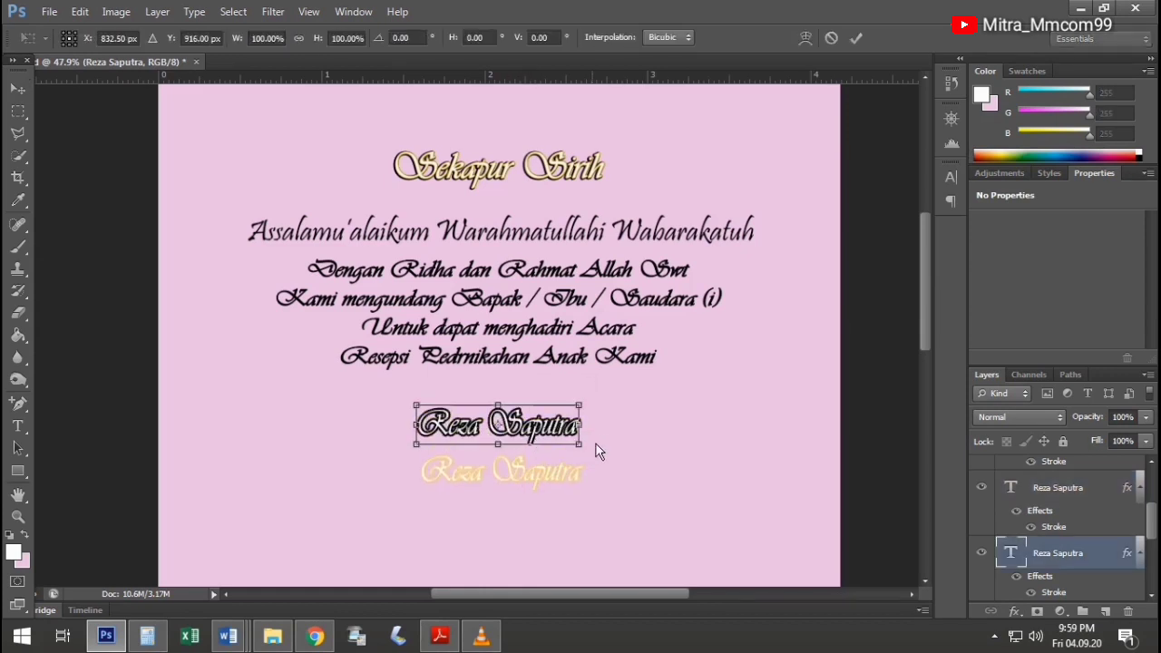
mouse_move(581, 424)
mouse_down()
mouse_move(633, 426)
mouse_move(535, 418)
mouse_move(563, 477)
mouse_move(388, 475)
mouse_up()
key(v)
key(Return)
click(531, 480)
key(Delete)
Turn a duplicate of the name into a smaller 'Dengan' line
key(t)
click(547, 468)
text(Dengan)
key(ctrl+Return)
key(v)
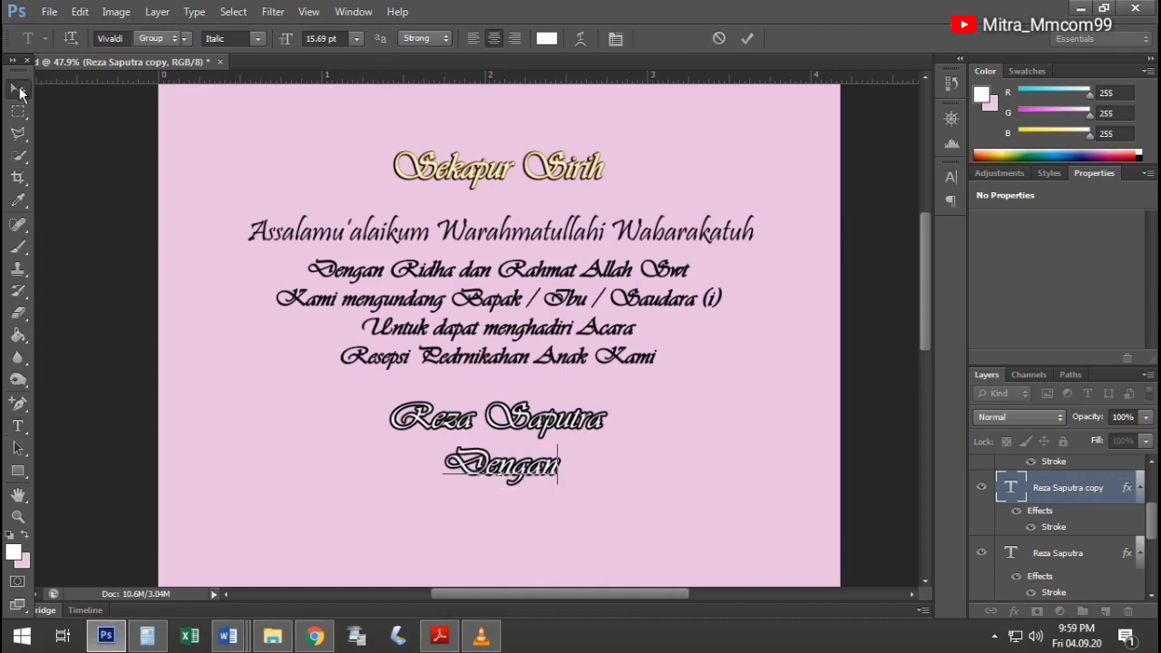
key(ctrl+t)
mouse_move(559, 484)
mouse_down()
mouse_move(523, 470)
mouse_move(508, 481)
mouse_up()
key(v)
key(Return)
Place another copy below 'Dengan' and retype it as the bride's full name
drag(508, 422, 505, 536)
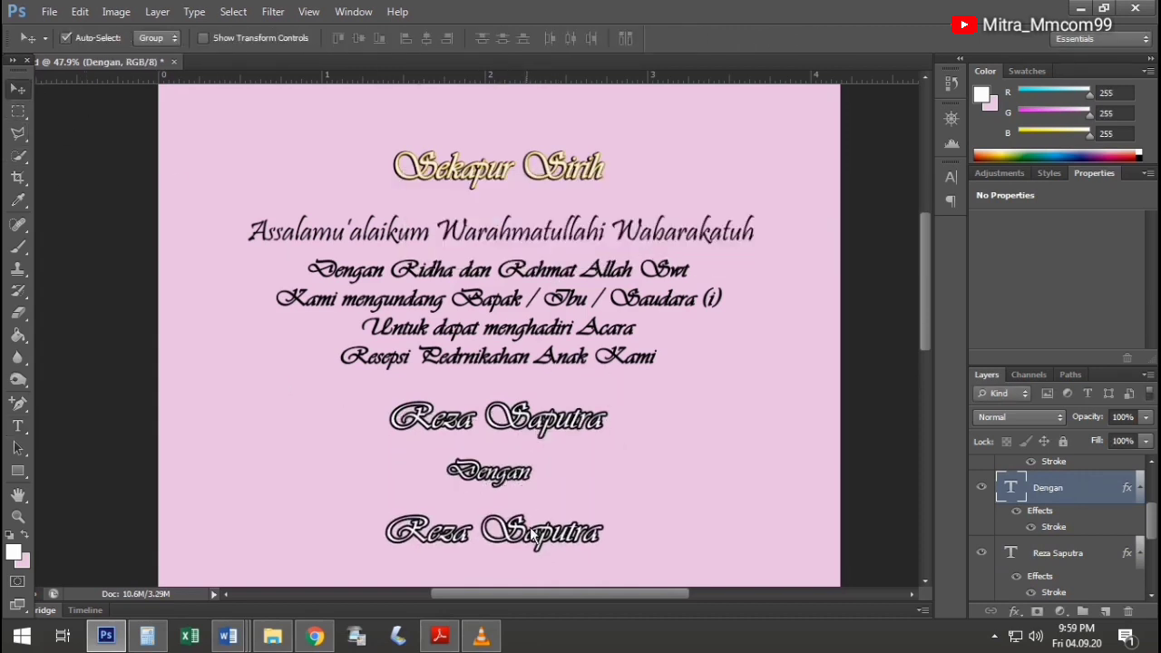
key(t)
click(535, 537)
key(ctrl+a)
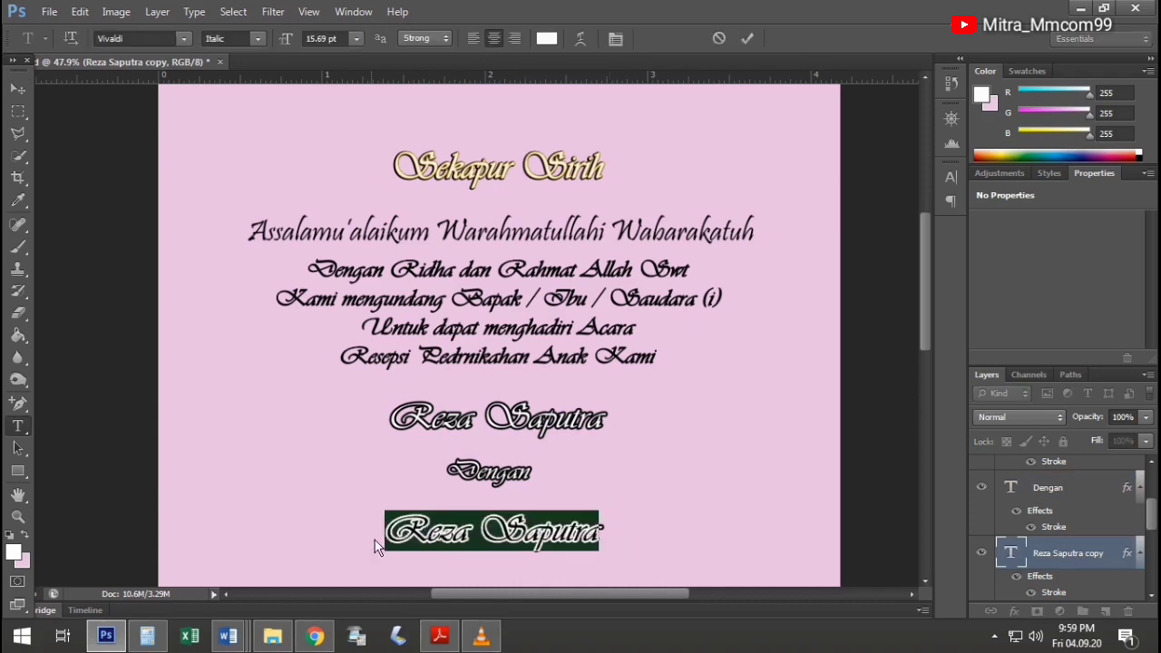
text(Rossa )
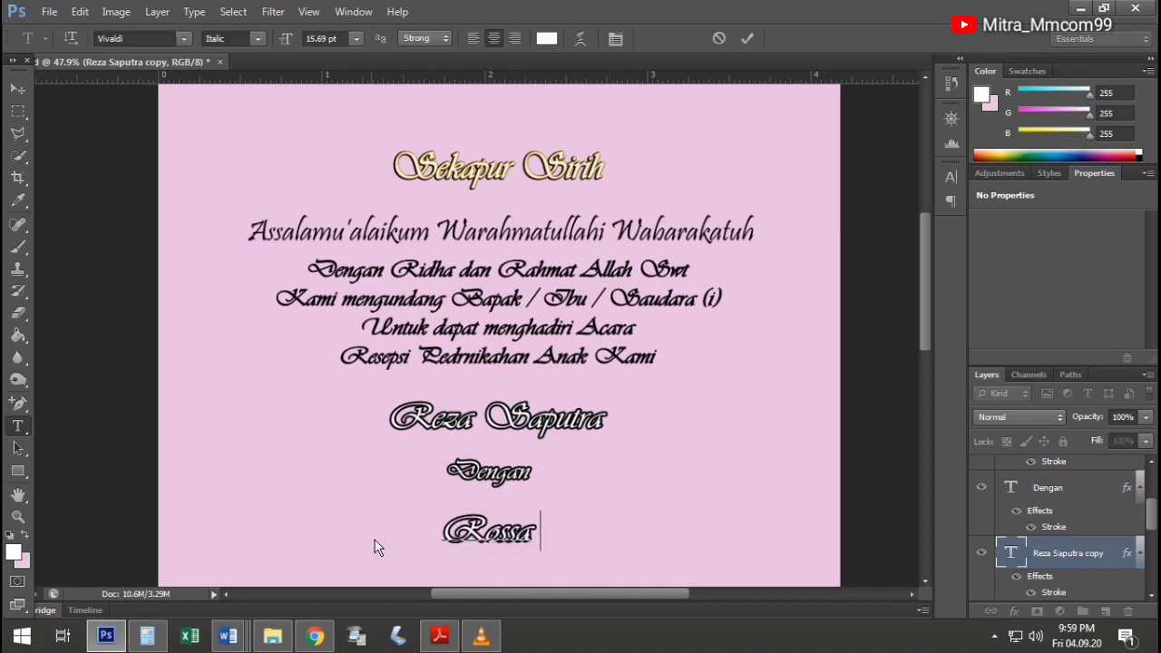
text(No)
key(BackSpace)
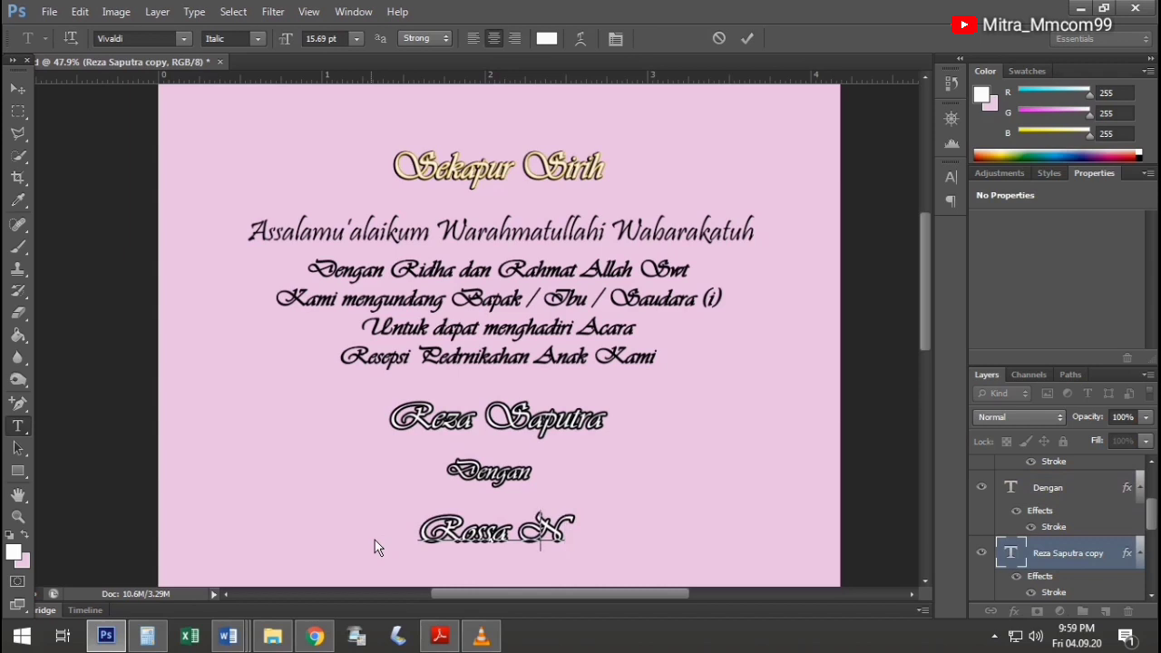
key(BackSpace)
text(Anggra)
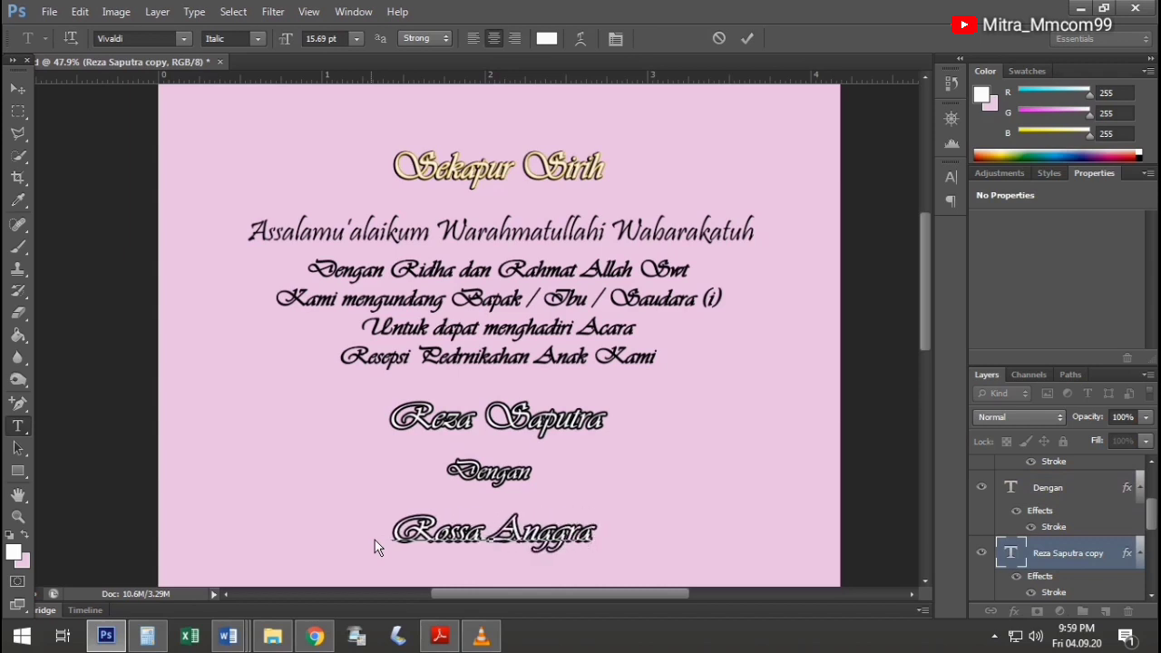
text(ini)
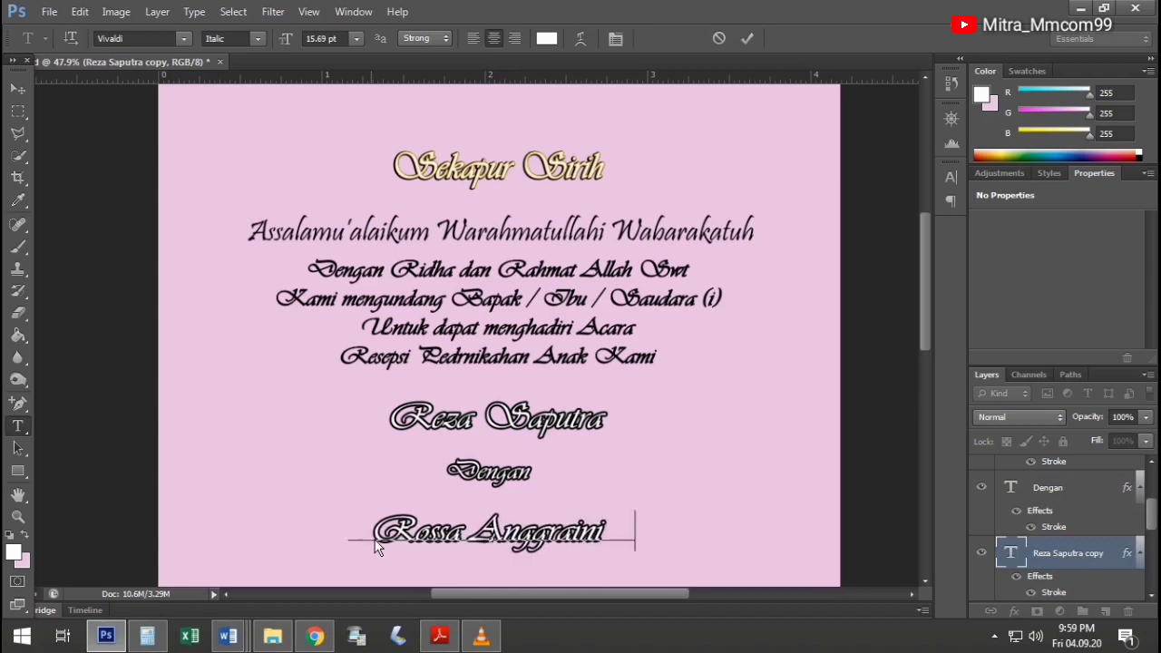
text( Seh)
key(BackSpace)
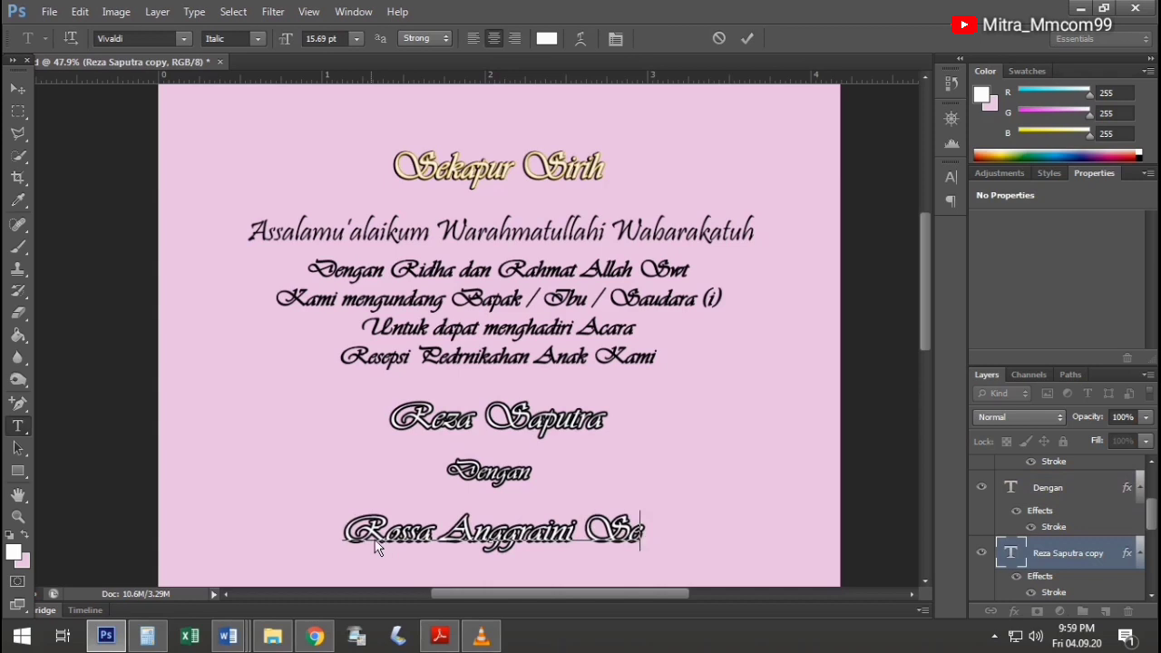
text(lla)
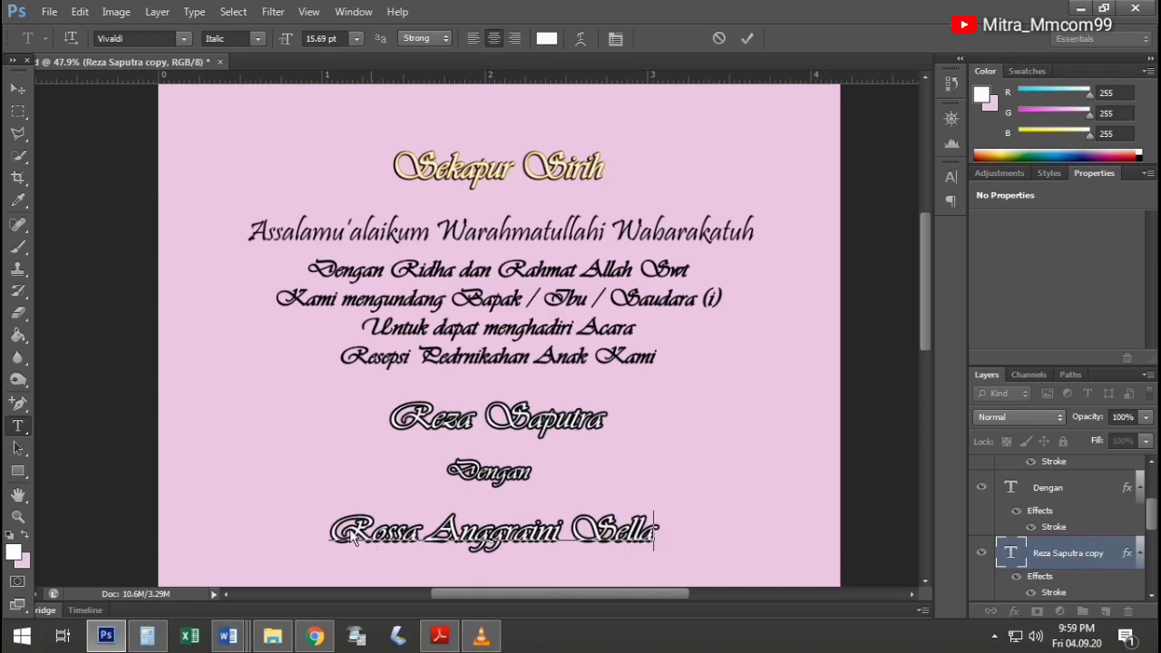
click(17, 88)
scroll(513, 540, down, 1)
Move the groom's and bride's names closer together around 'Dengan'
drag(512, 510, 516, 492)
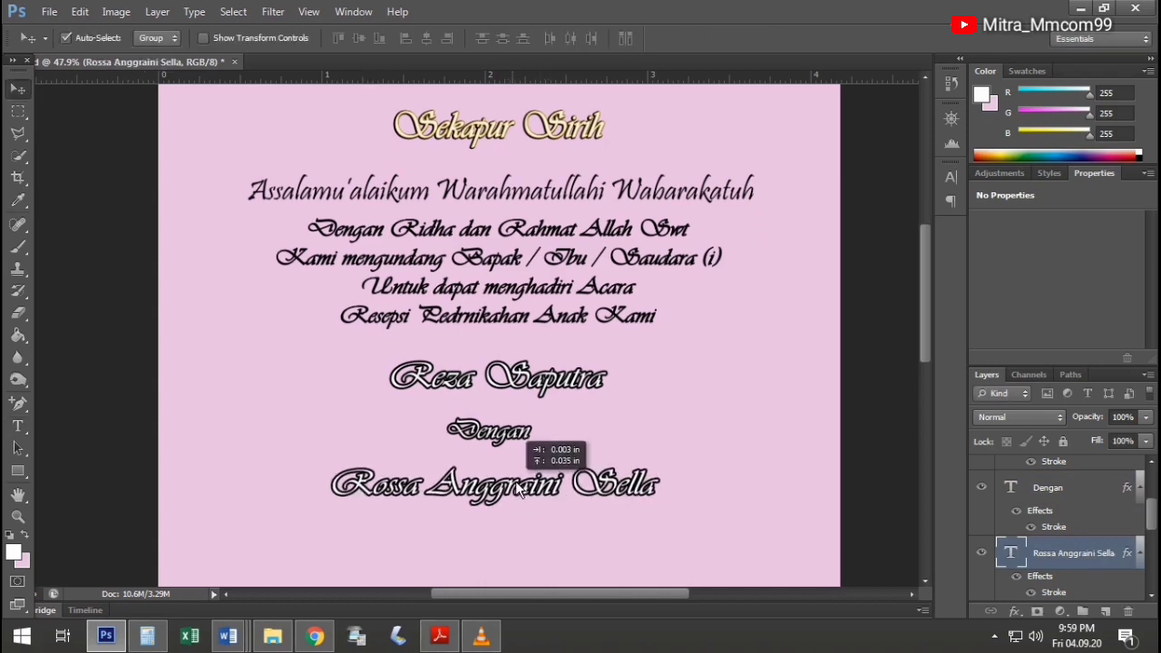
scroll(518, 497, down, 3)
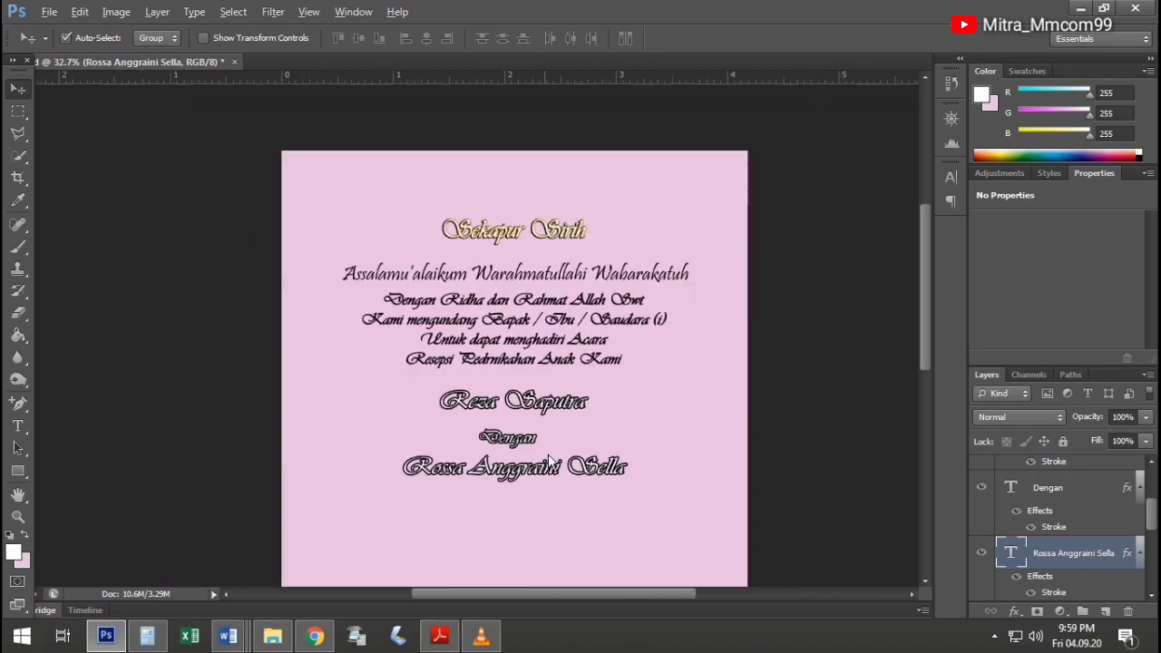
scroll(547, 422, up, 2)
scroll(545, 440, up, 2)
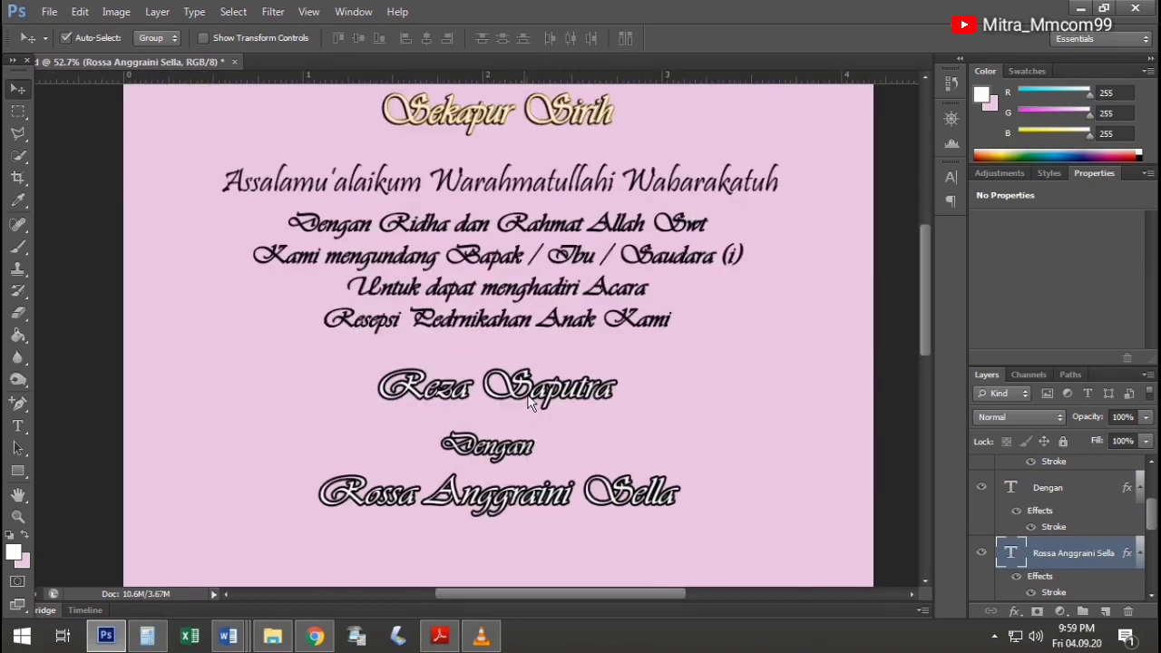
drag(532, 404, 531, 416)
drag(525, 504, 514, 458)
Scale 'Dengan' down to about 88% and nudge it slightly right
click(518, 455)
key(ctrl+t)
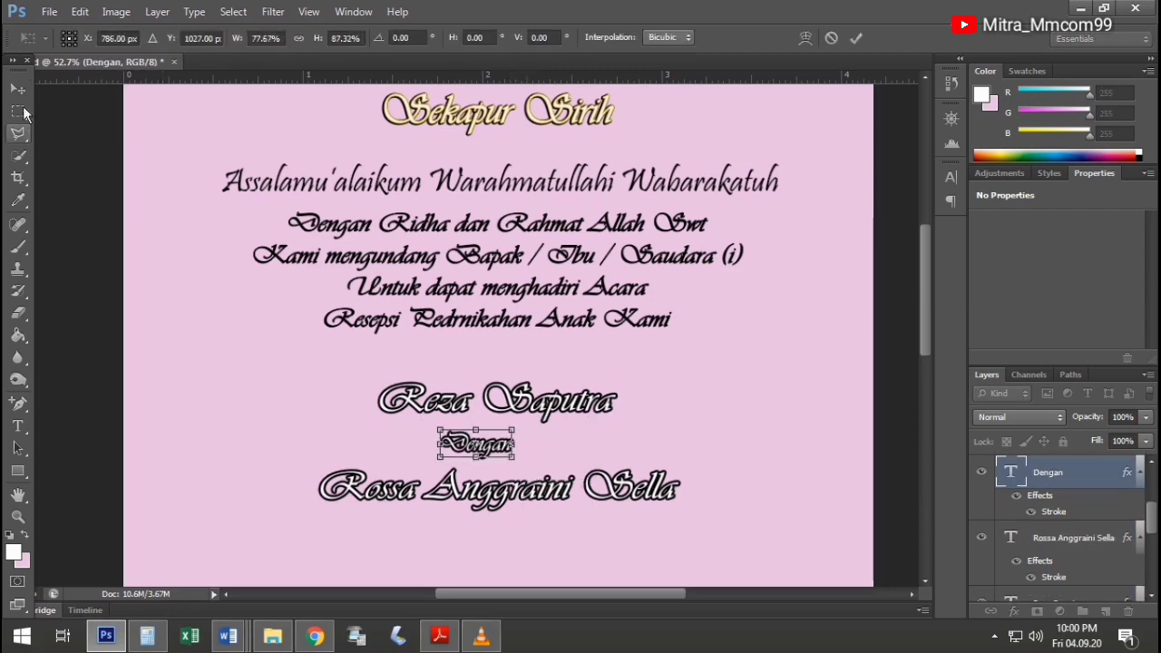
click(17, 88)
click(483, 257)
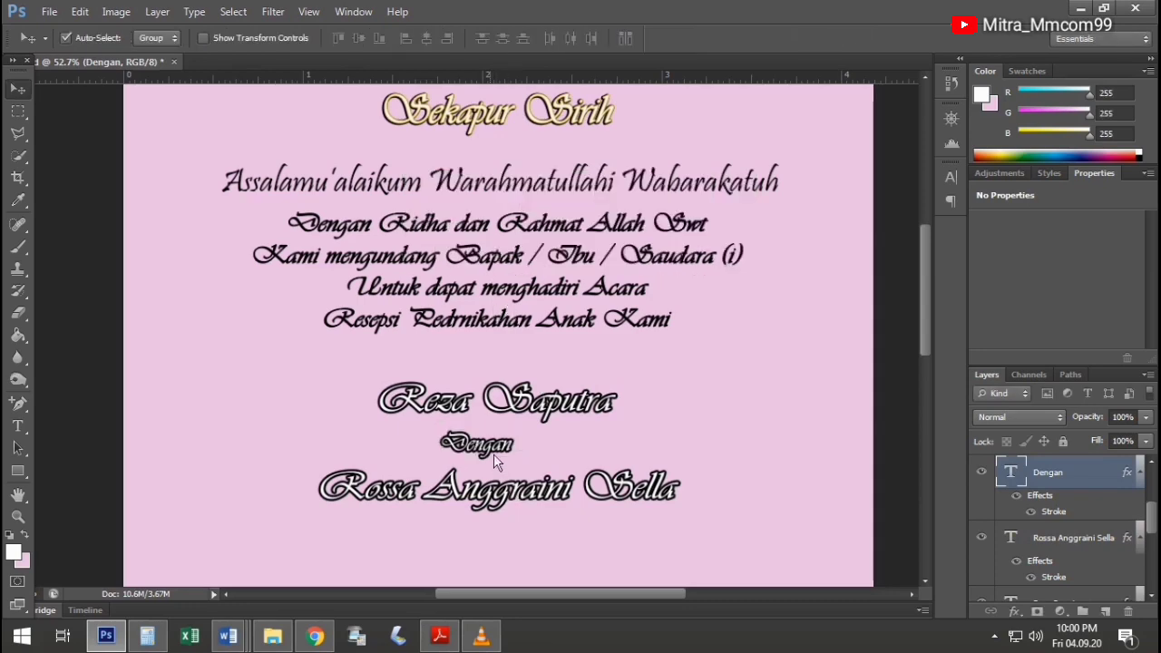
drag(493, 454, 506, 451)
Scroll down to view the page area below the bride's name
scroll(529, 453, down, 3)
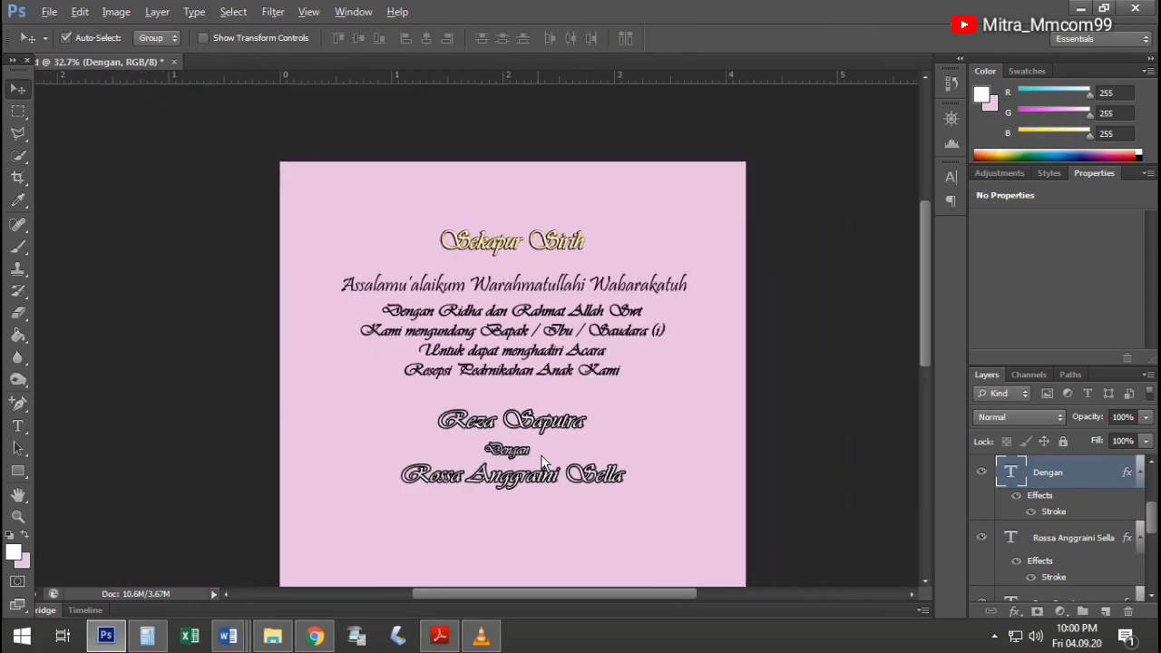
scroll(536, 458, down, 2)
scroll(524, 446, down, 1)
drag(529, 410, 529, 412)
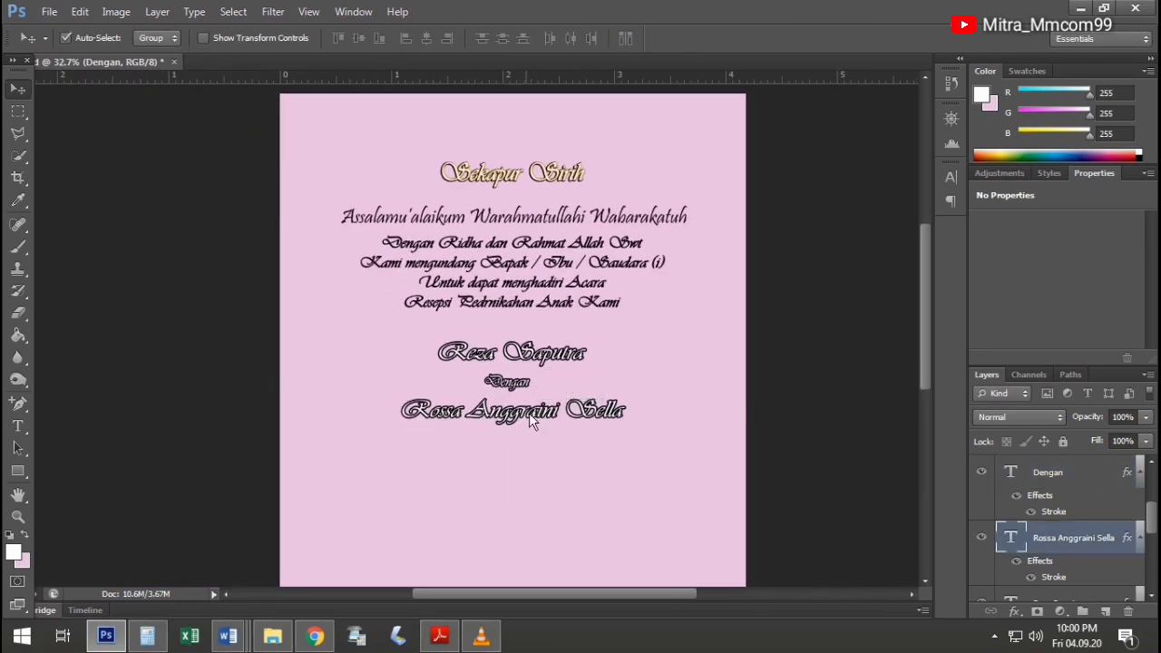
scroll(529, 413, down, 2)
scroll(524, 272, down, 1)
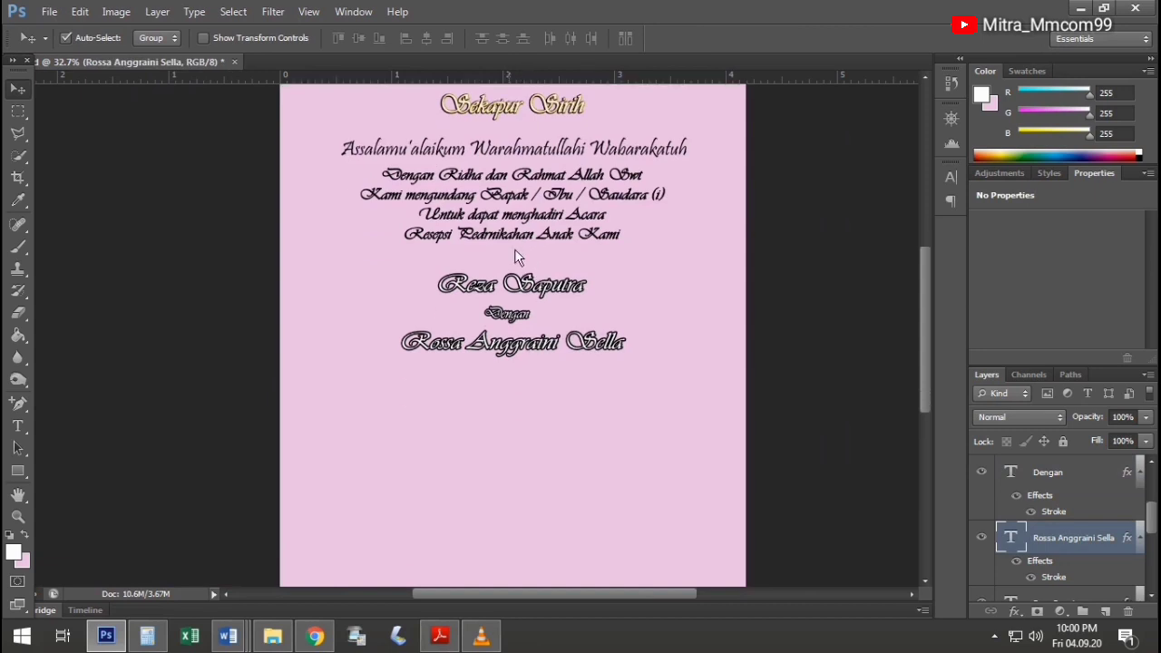
scroll(514, 251, down, 1)
Duplicate the invitation paragraph below the bride's name and left-align it
drag(516, 202, 521, 427)
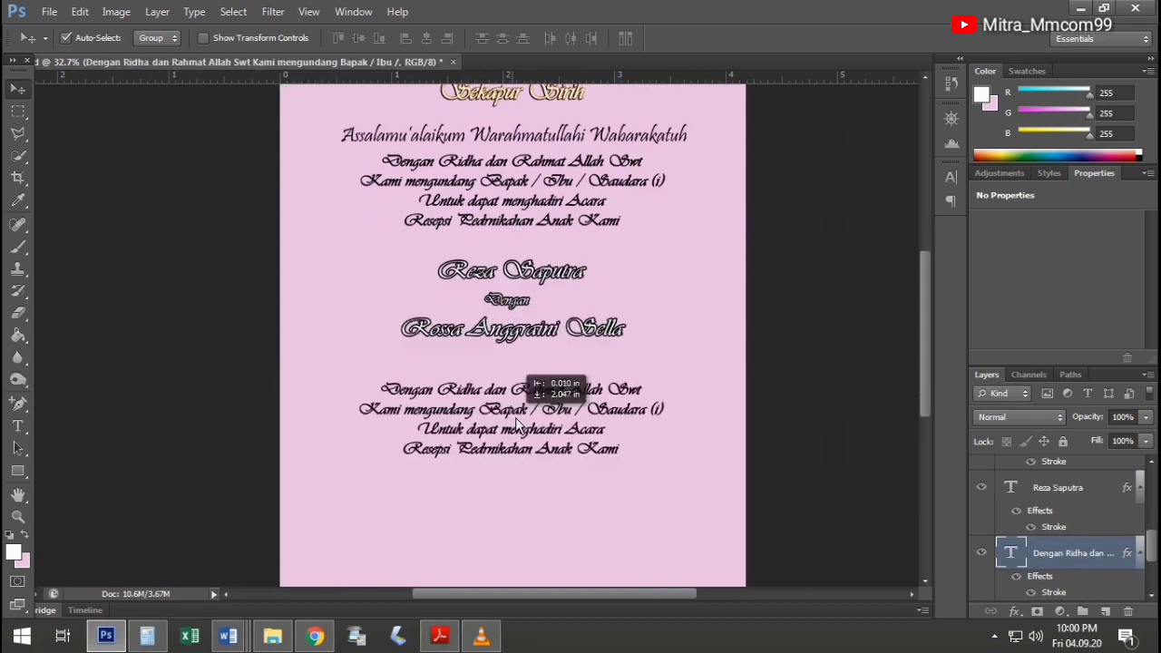
key(t)
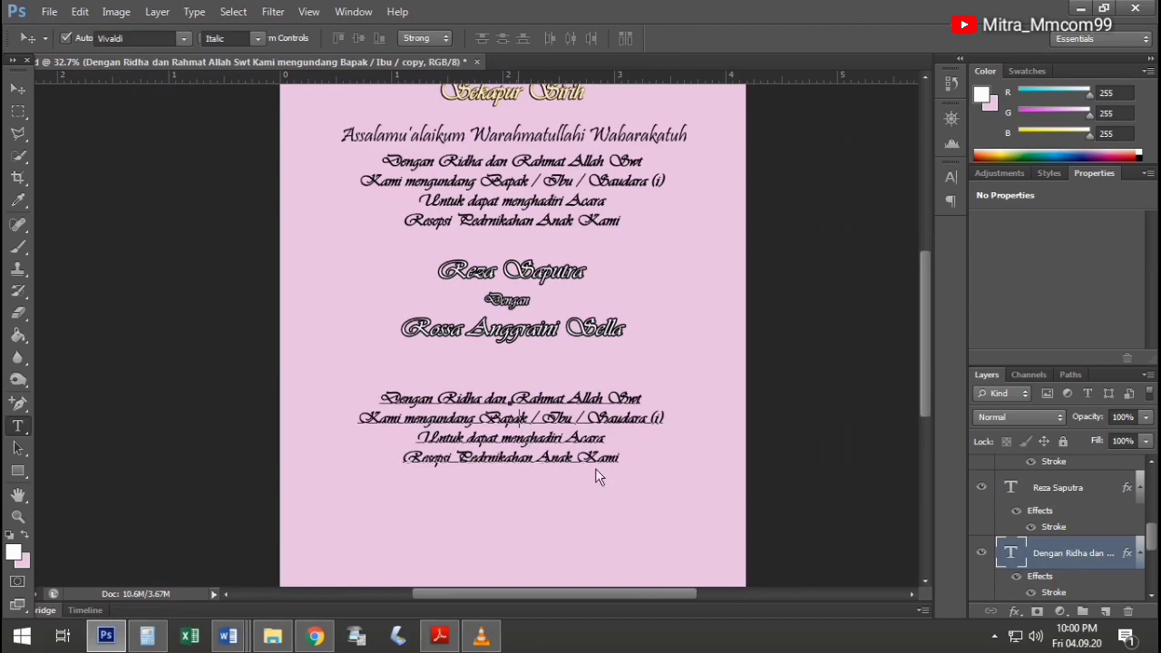
drag(625, 461, 361, 365)
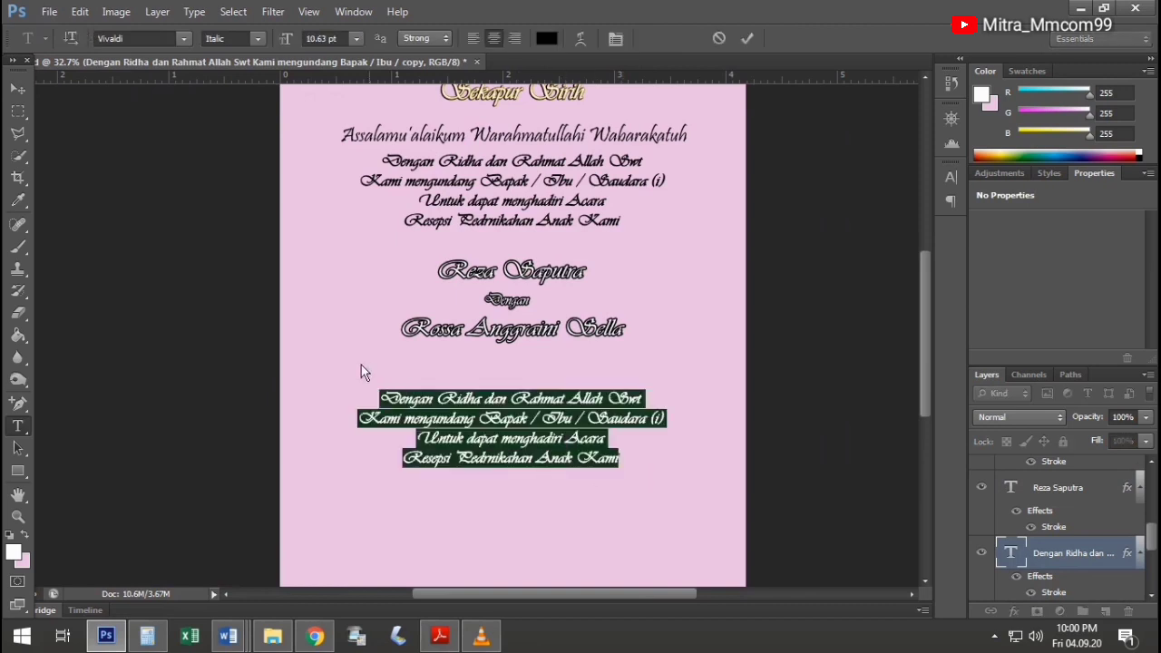
click(473, 38)
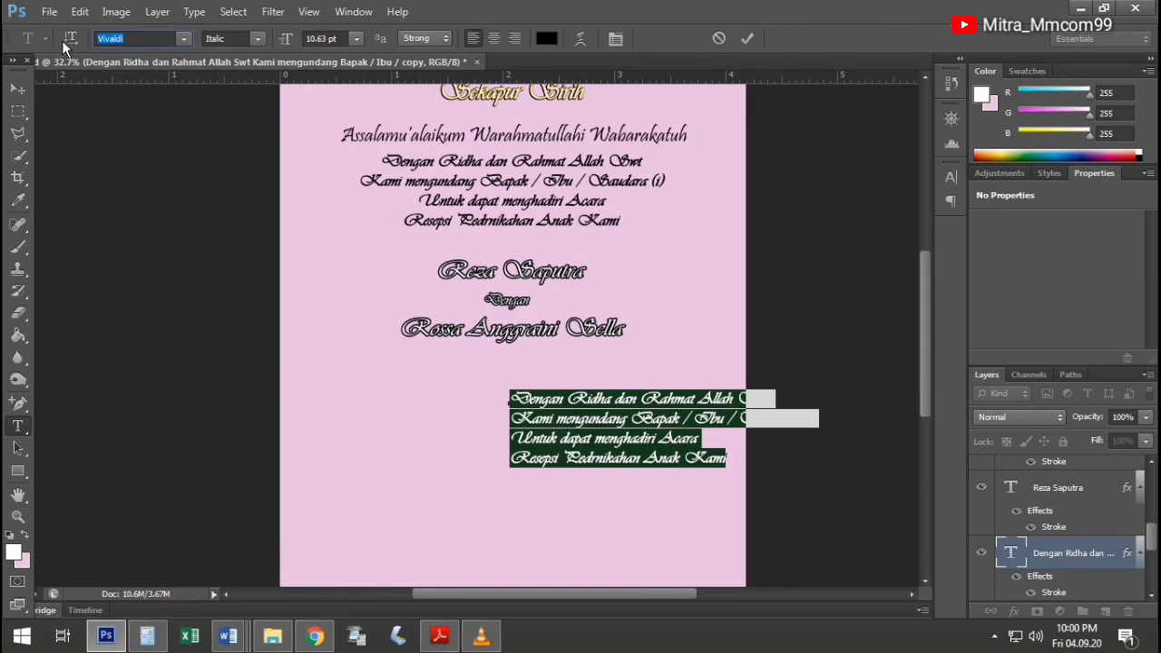
Set the copied block's font to Monotype Corsiva and shift it left and up
text(On)
text(ype Corsiva)
key(Up)
key(Up)
key(Up)
key(Up)
text(Mon)
text(orsiva)
key(Return)
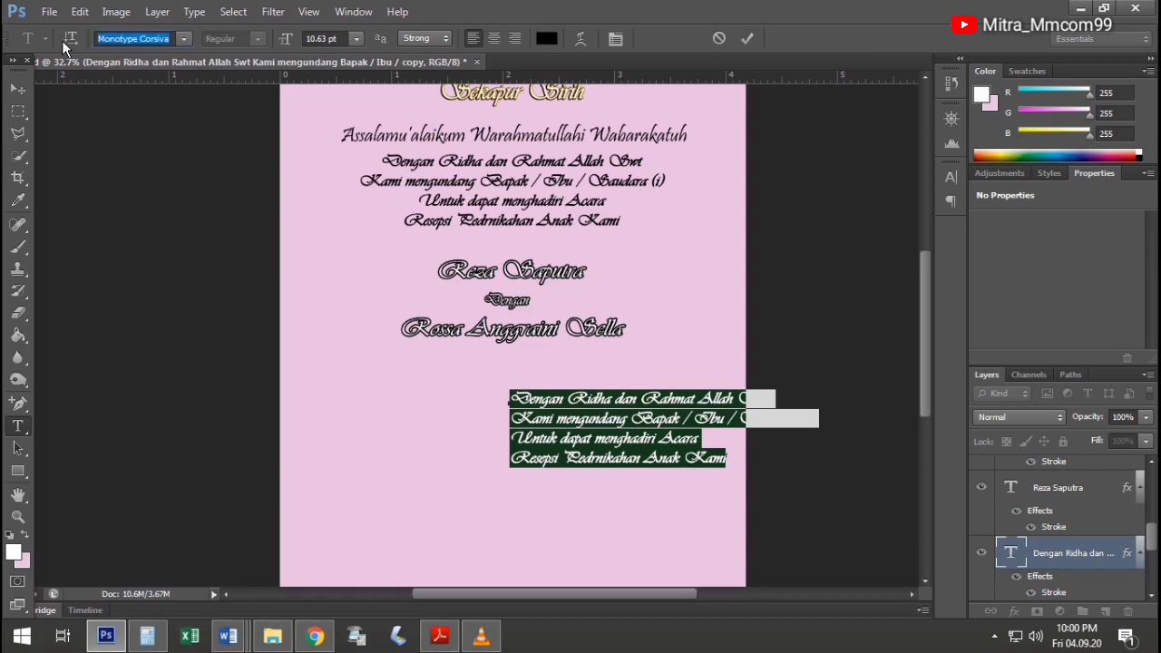
mouse_move(711, 488)
mouse_down()
mouse_move(589, 481)
mouse_move(403, 386)
mouse_up()
click(589, 482)
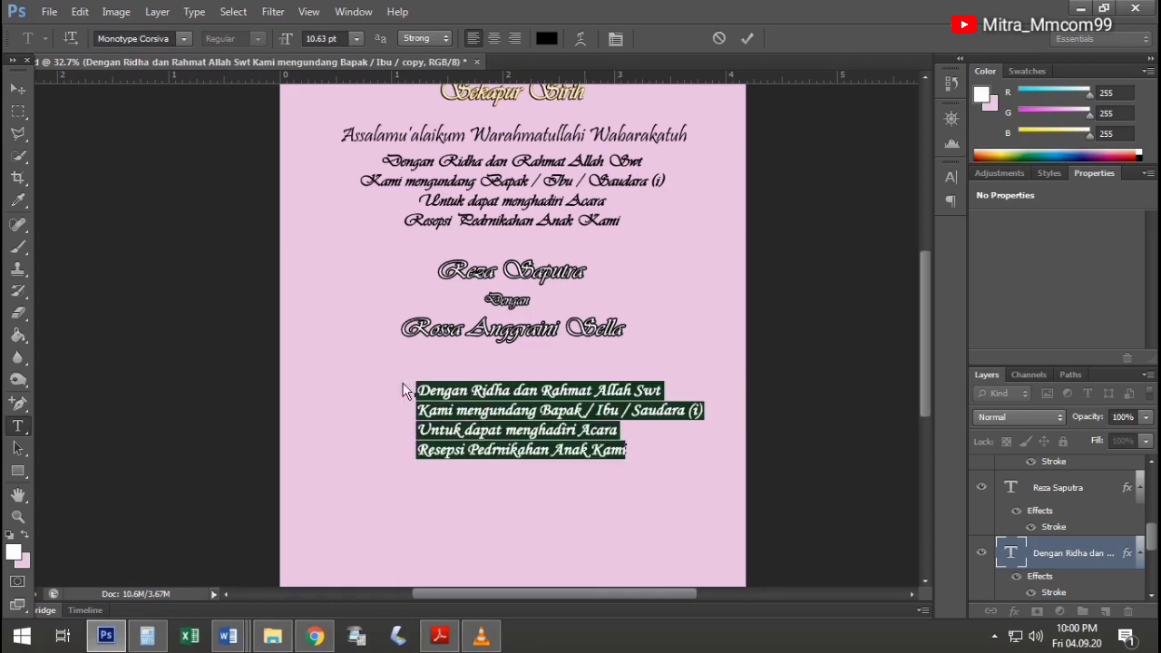
Switch the block to Radioactive font and retype it as 'Yang Isnya Alah akan kami laksanakan pada'
click(147, 42)
double_click(147, 41)
click(138, 39)
text(Radioactive)
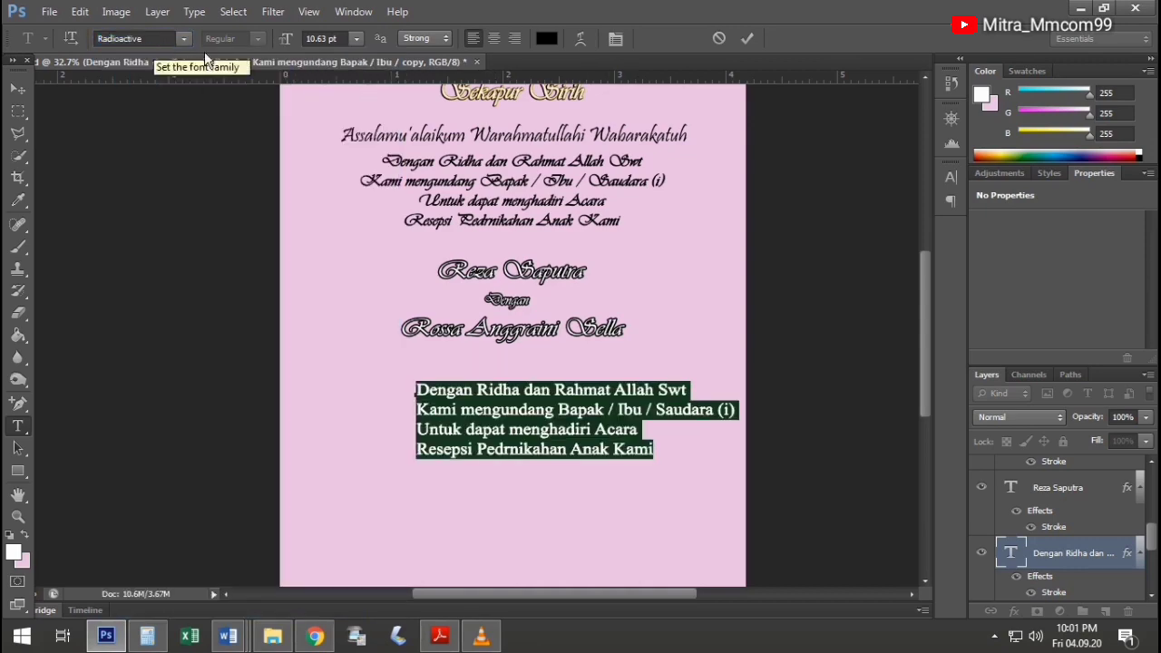
click(667, 468)
drag(666, 472, 402, 391)
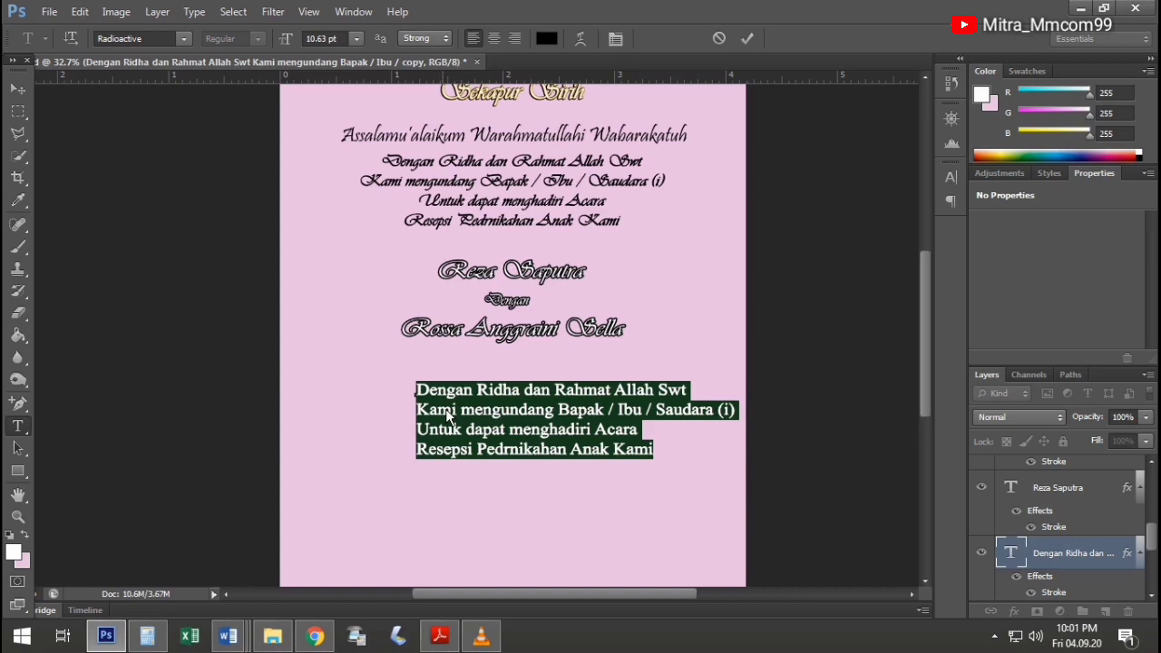
text(Yang )
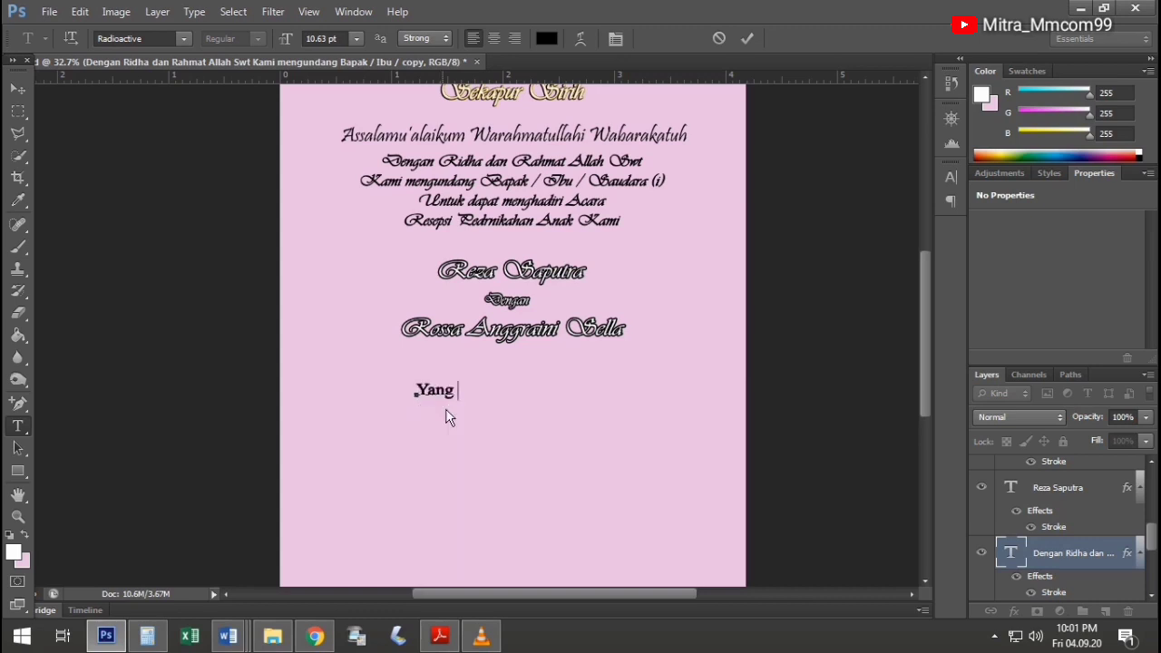
text(Isnya Alah)
text( akan kami lak)
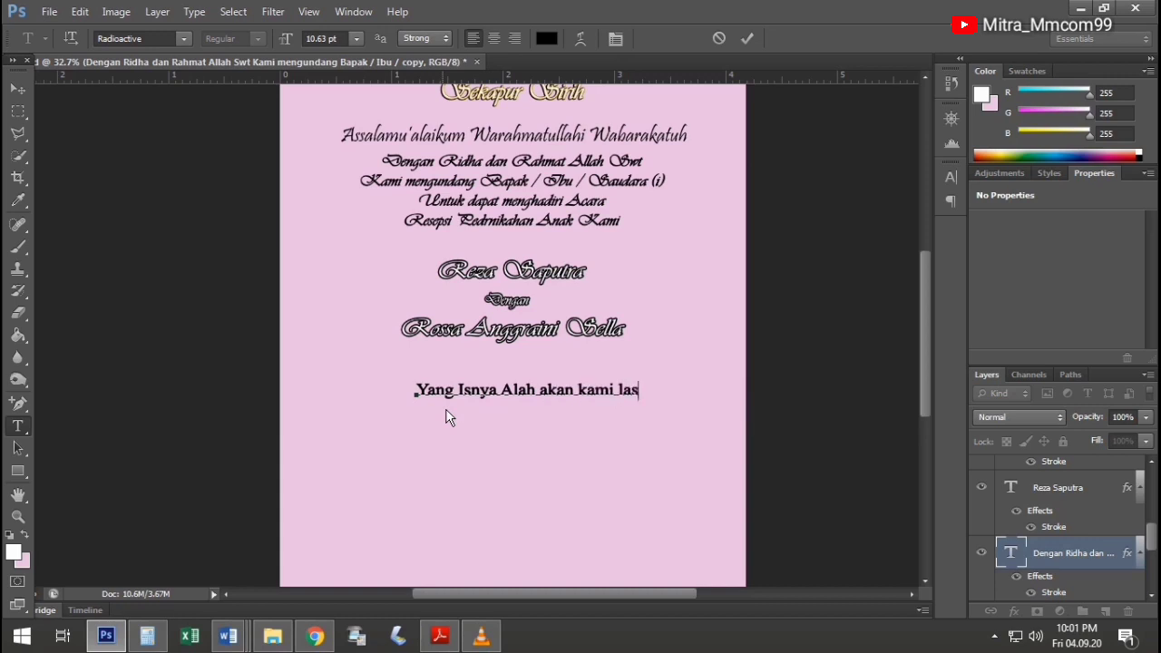
text(sanakan)
text( pada :)
Commit and reposition the Yang Isnya line, then select the text of its copy
click(18, 88)
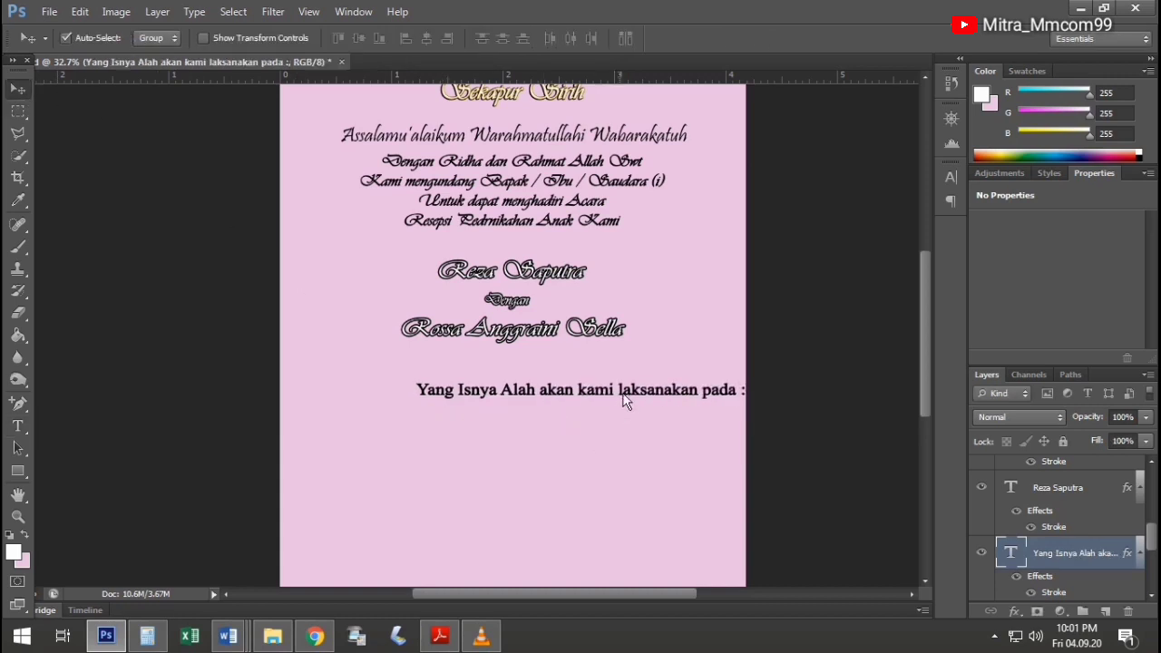
mouse_move(622, 396)
mouse_down()
mouse_move(570, 381)
mouse_move(566, 432)
mouse_up()
key(t)
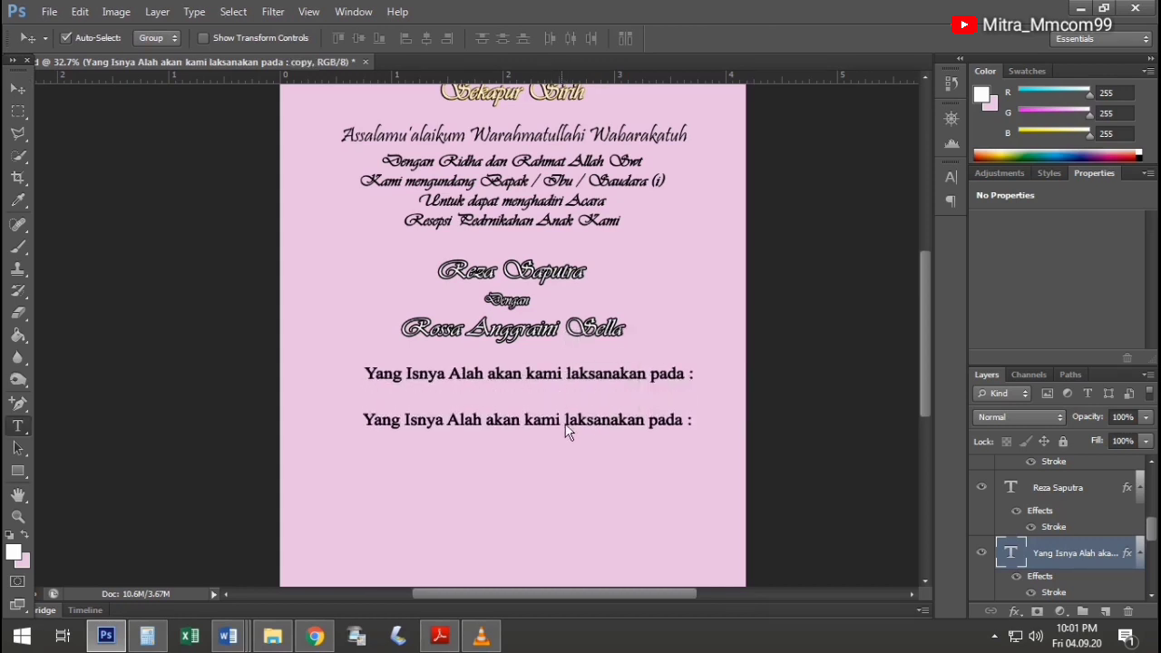
click(627, 425)
drag(712, 424, 299, 426)
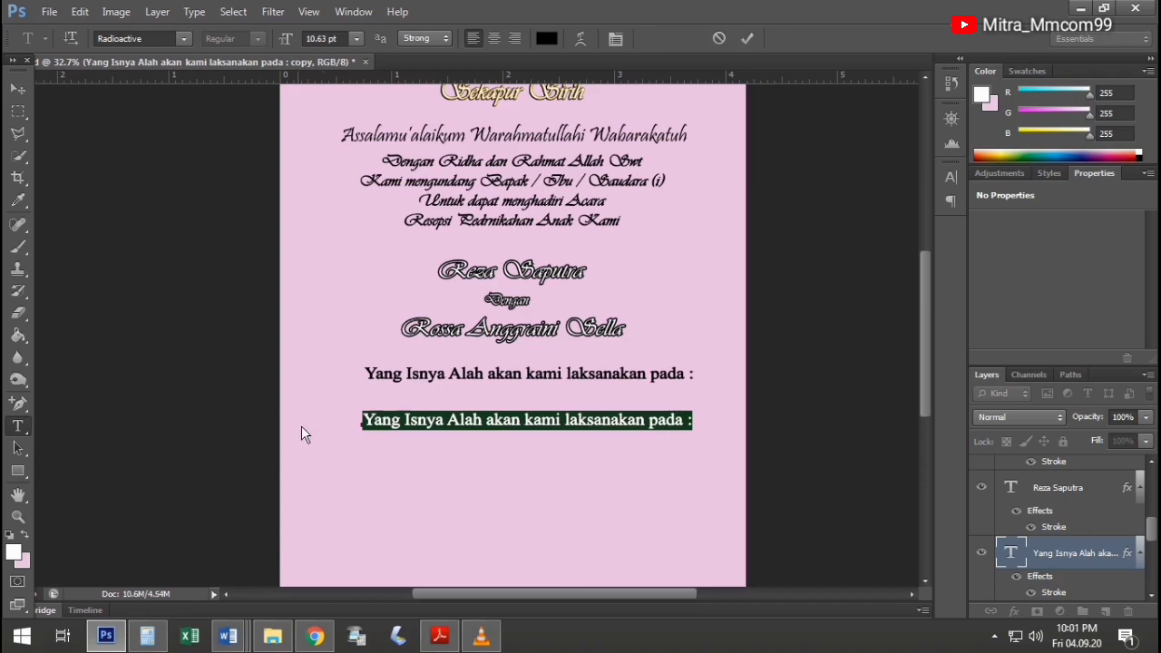
Retype the copy as the Akad Nikah, Acara Resepsi, Pukul and Alamat list
text(Akad)
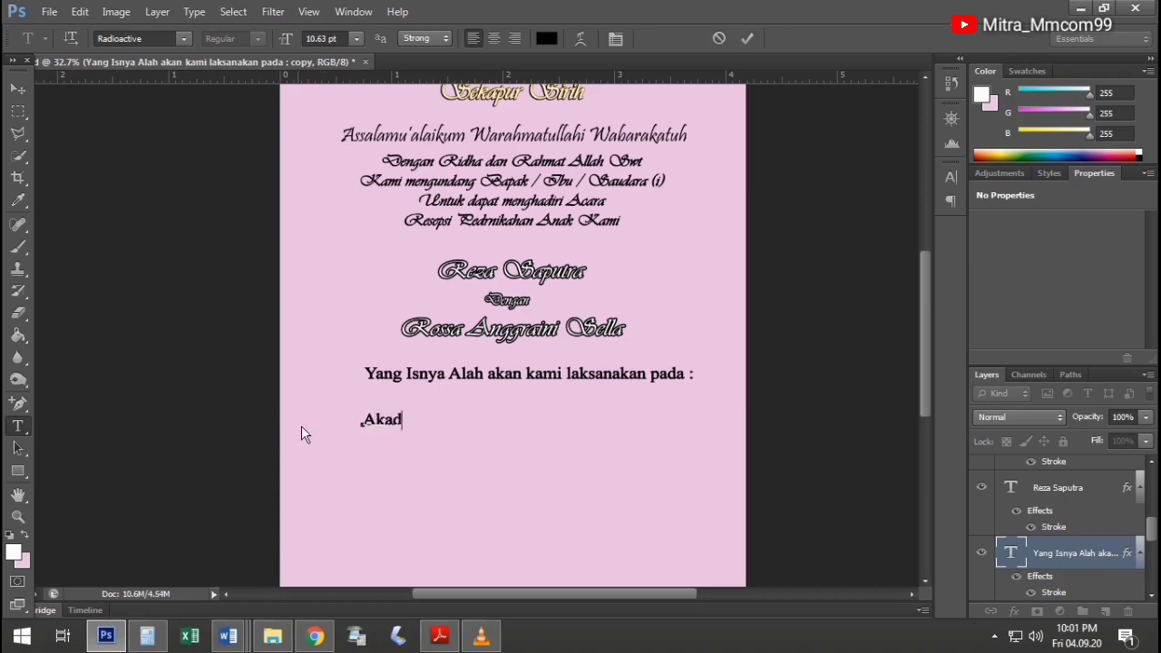
text( Nikah )
text( :)
key(Return)
text(Acara Resepsi )
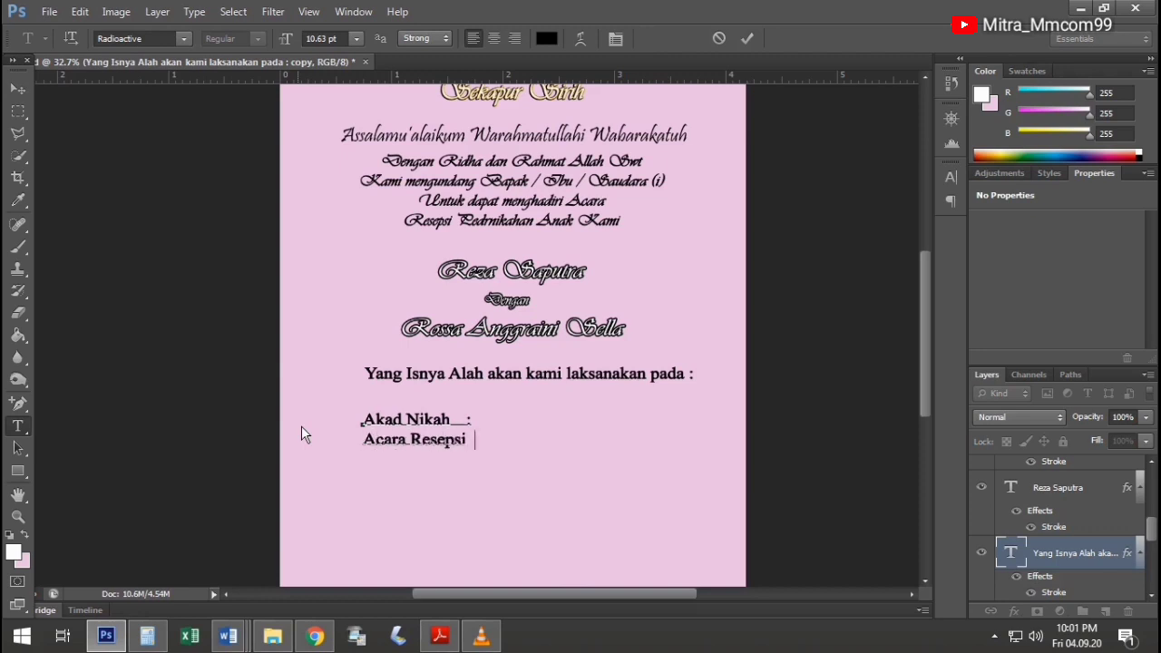
text( :)
key(Return)
text(Puku)
text(l                :)
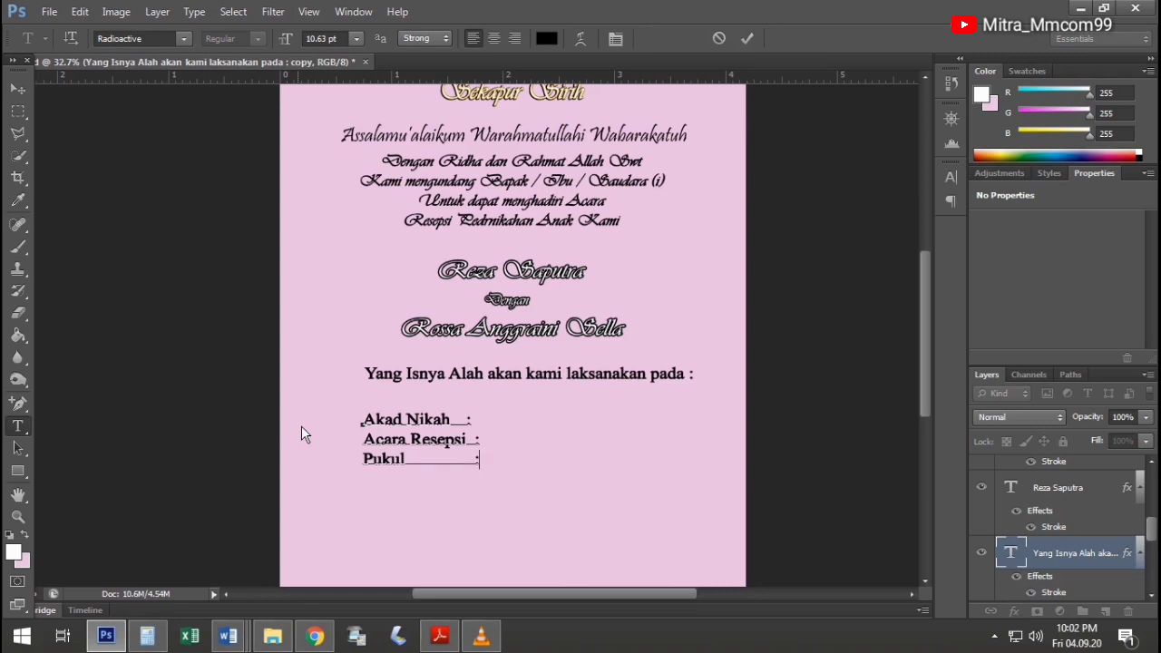
key(Return)
text(Alamat         )
text(: Desa )
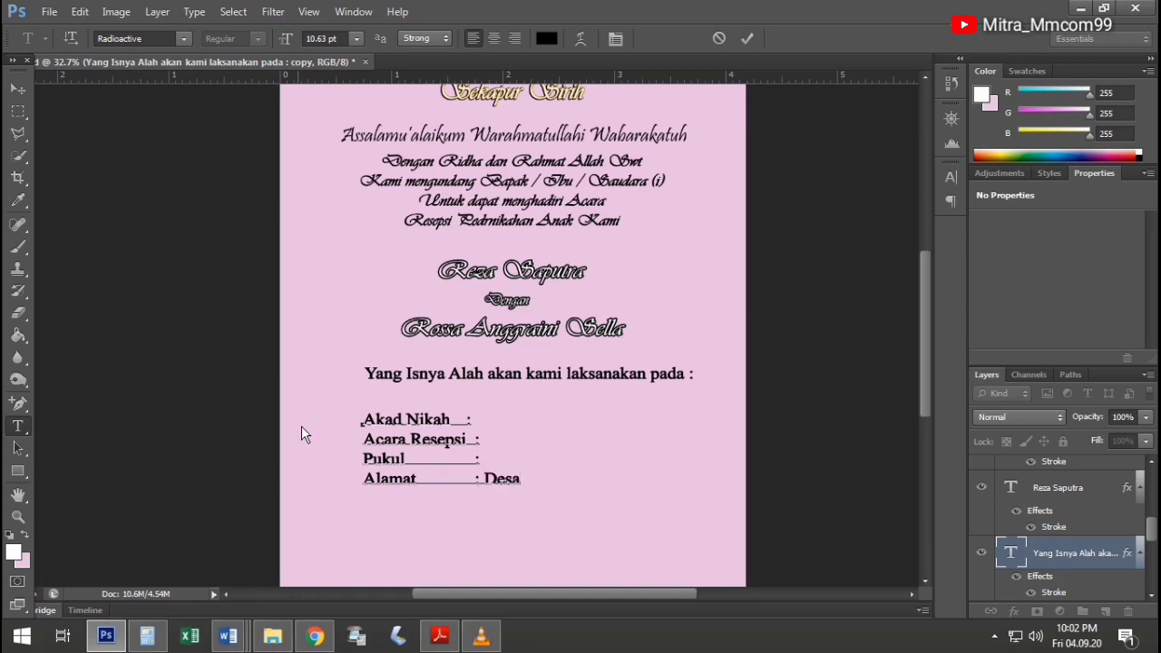
text(Panton Pwo)
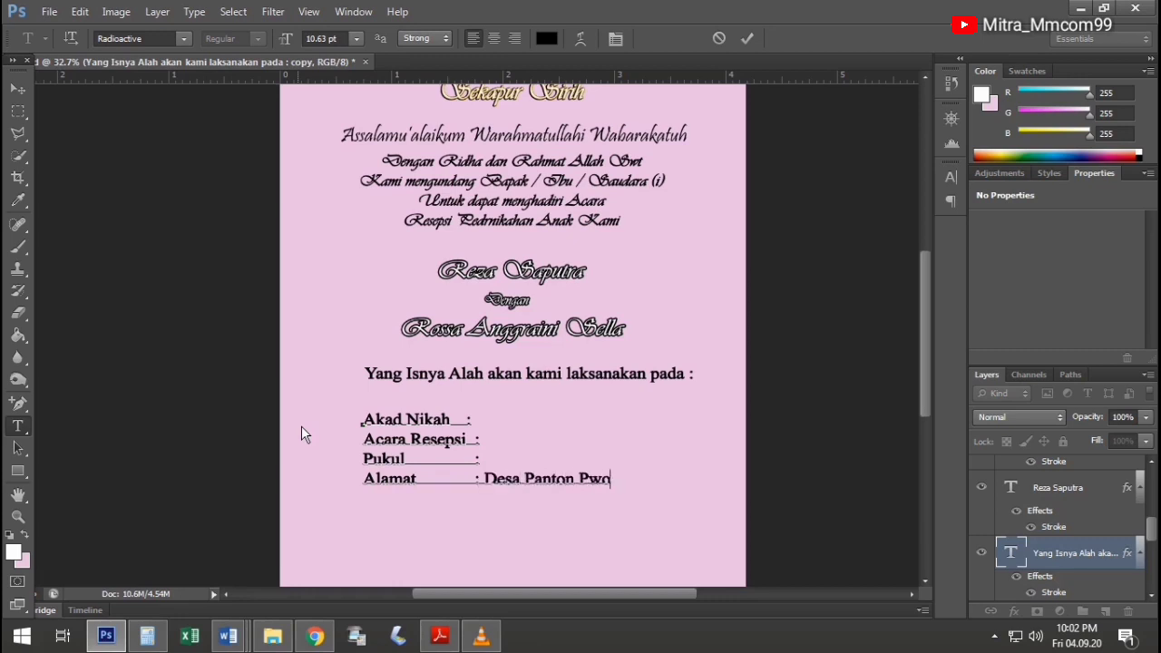
text(h)
Complete the address as Desa Panton Pawoh, Kec. Labuhanhaji Barat, Kab. Aceh Selatan
key(BackSpace)
key(BackSpace)
key(BackSpace)
text(awoh )
text(Kec. L)
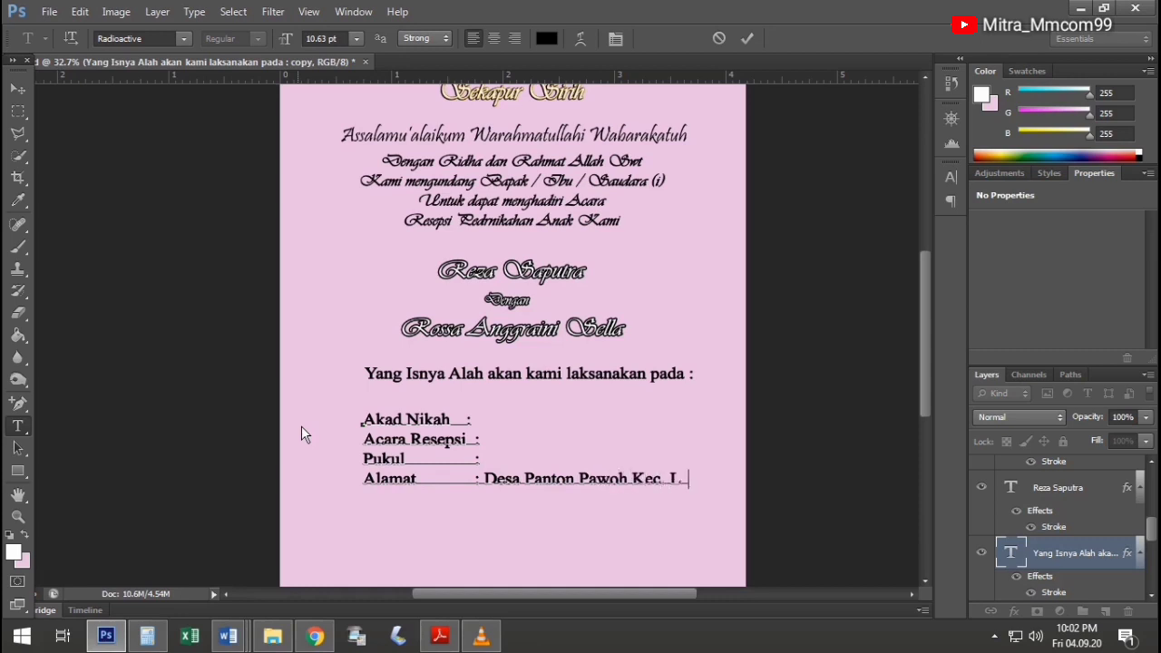
text(abuhan)
key(BackSpace)
key(BackSpace)
key(BackSpace)
key(BackSpace)
key(BackSpace)
key(BackSpace)
key(BackSpace)
key(BackSpace)
key(BackSpace)
key(BackSpace)
key(BackSpace)
key(BackSpace)
key(Return)
text(Kec)
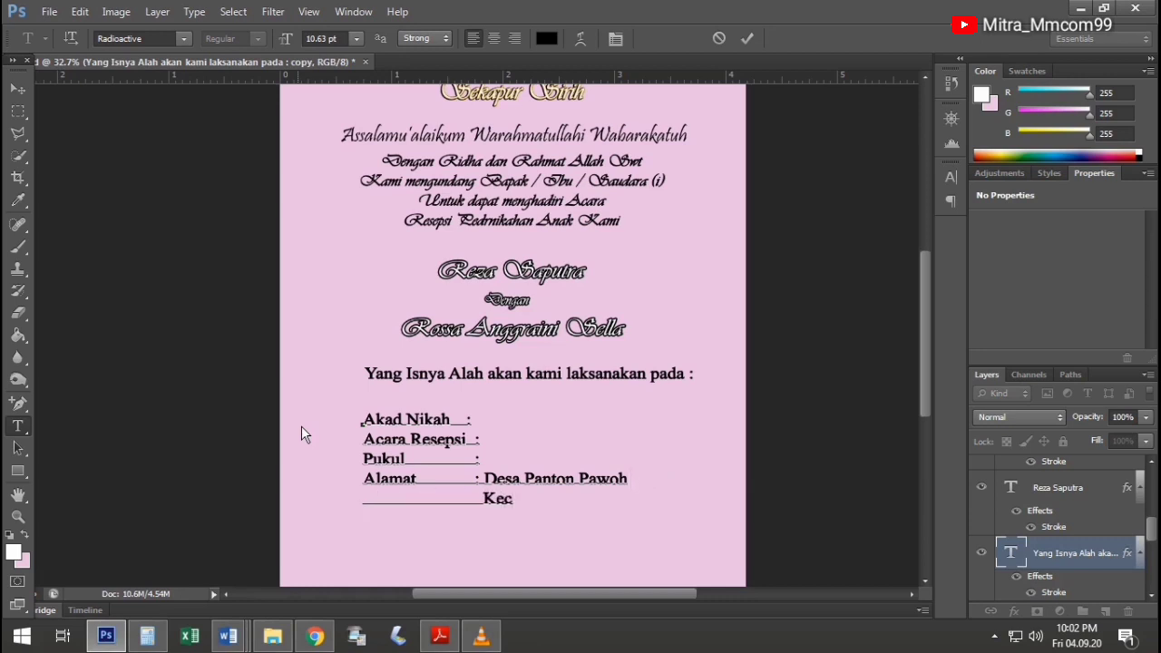
text(. Labuhanhaji Barat)
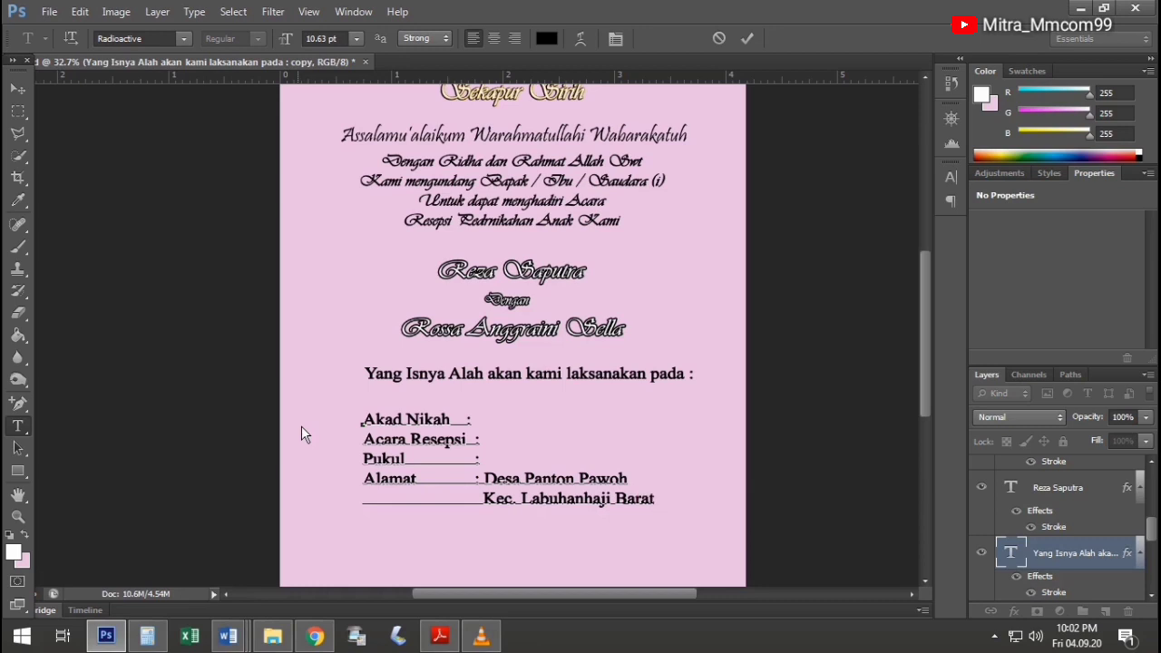
text( Aceh Selat)
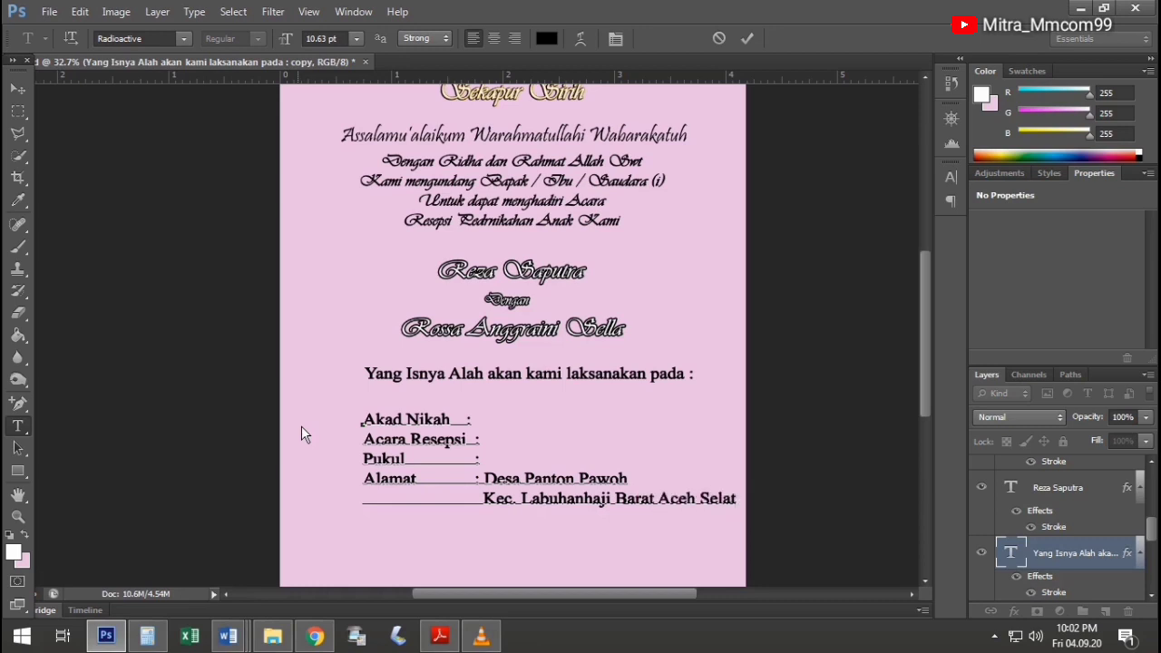
text(an)
key(Return)
text(______________)
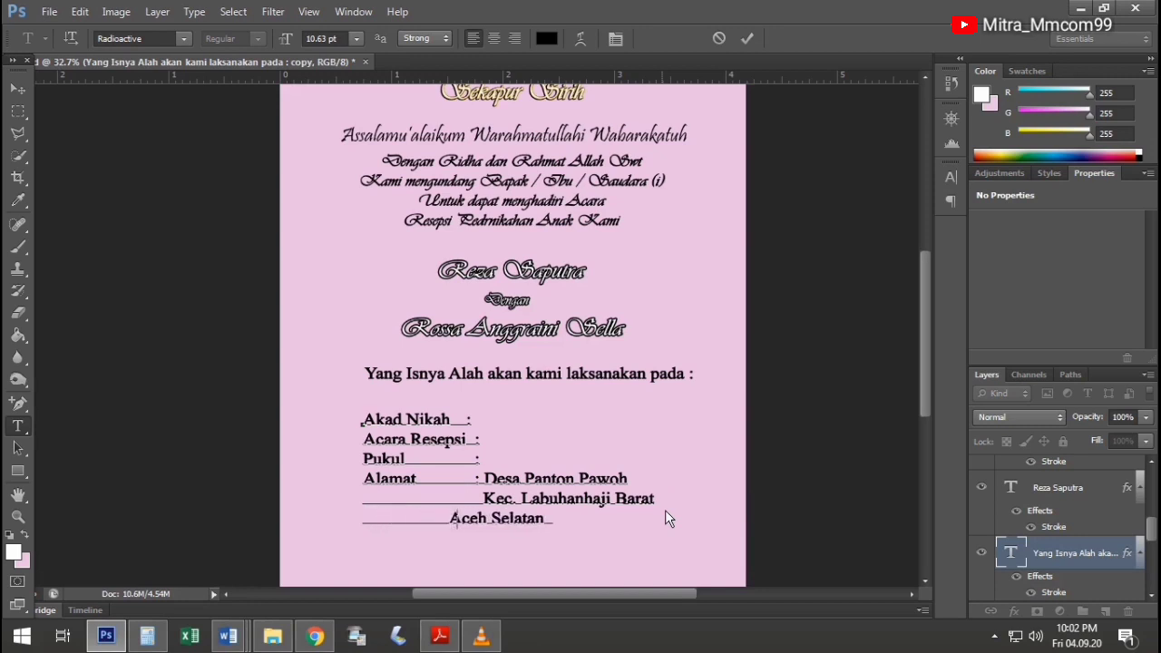
text(_______Kab.)
click(17, 88)
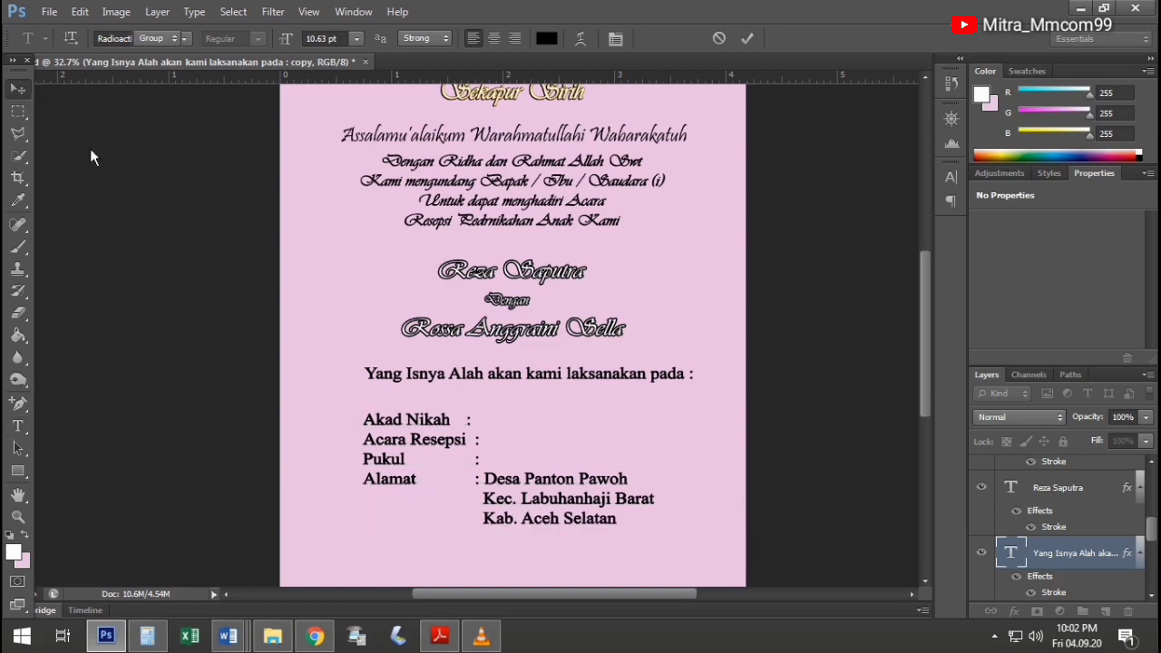
key(t)
click(463, 427)
text(Rabu,)
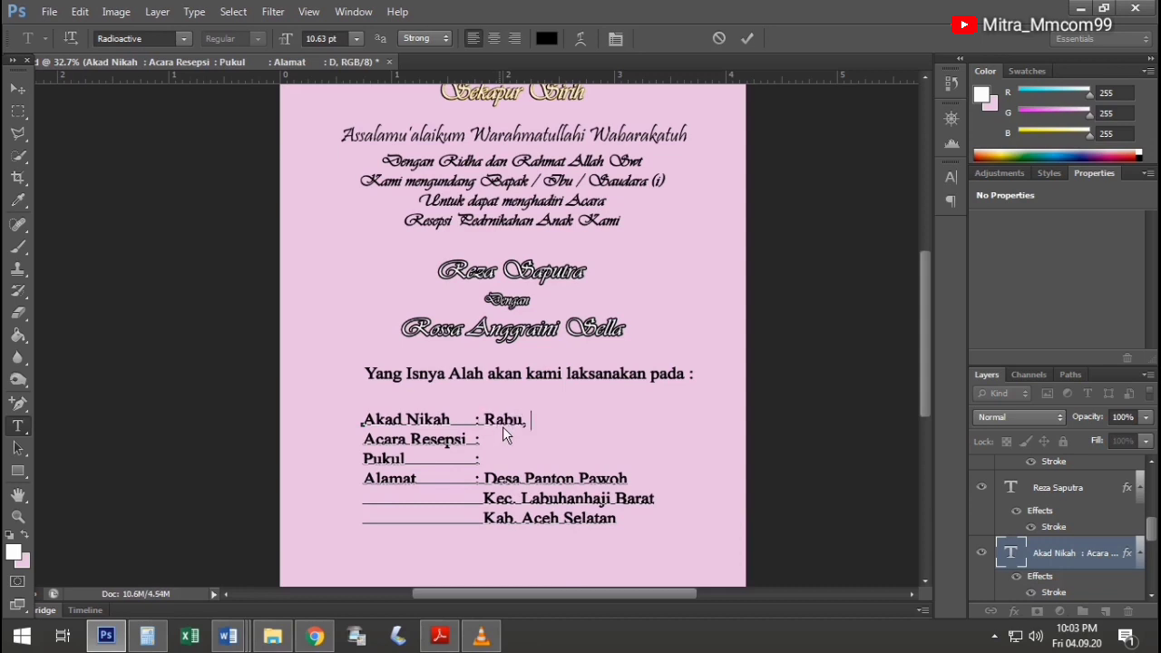
Fill in 02 Januari 2020, 10 Januari 2020 and 09.00 Wib s/d Selesai after the colons
text(02 Januari)
text( 2020)
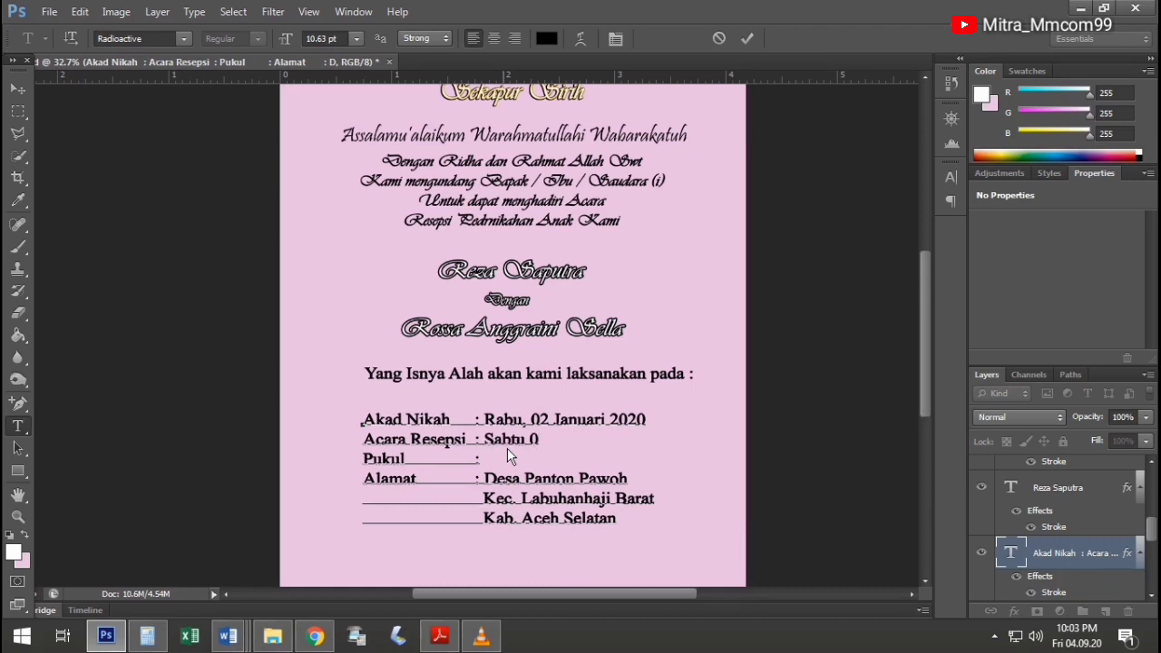
key(BackSpace)
text(10)
text( Januari 2020)
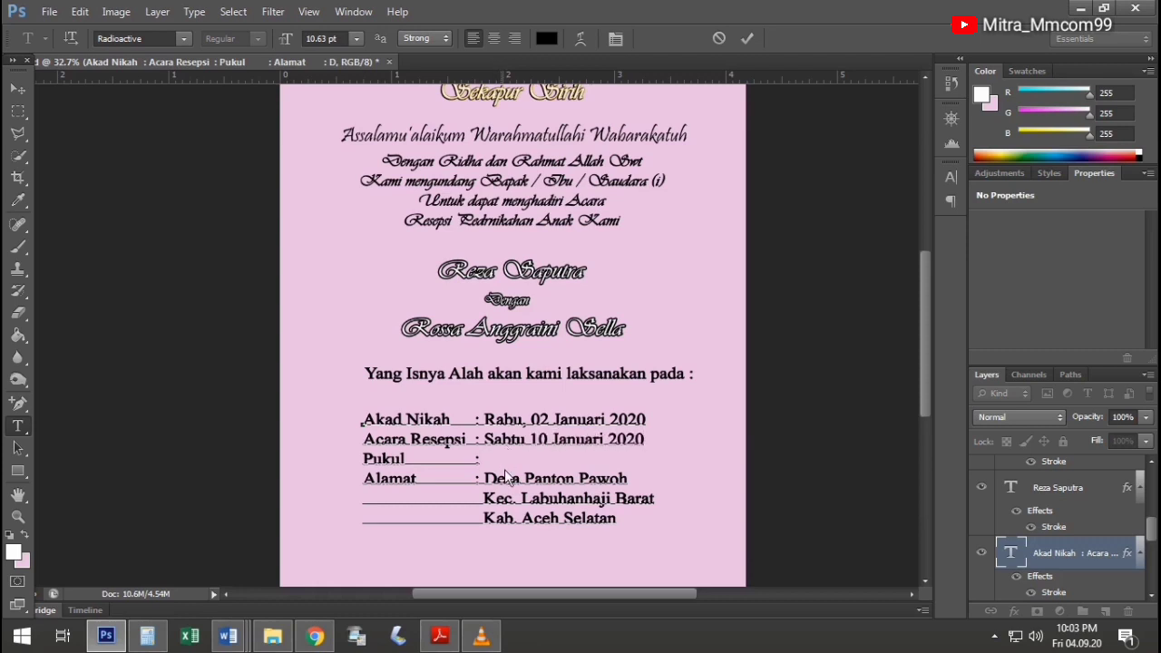
click(504, 464)
text(090)
key(BackSpace)
text(Wib s/d)
text( S elesai)
click(18, 88)
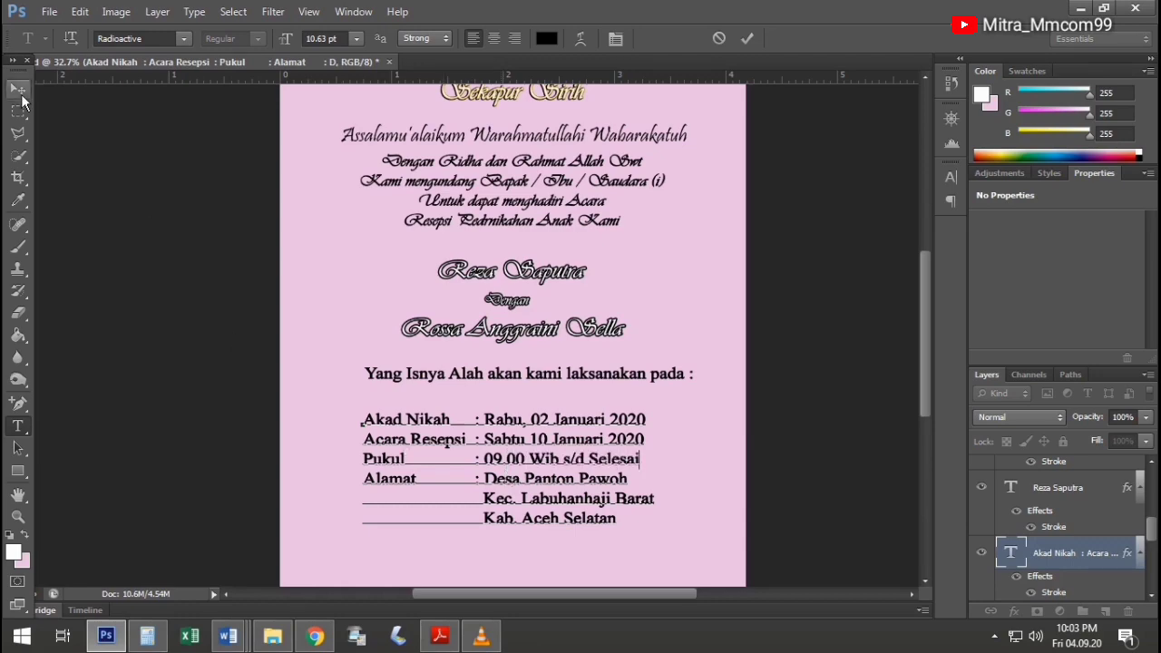
scroll(589, 497, up, 1)
scroll(572, 480, up, 1)
Set the 'Yang Isnya Alah' line in the Pristina font
scroll(560, 478, up, 1)
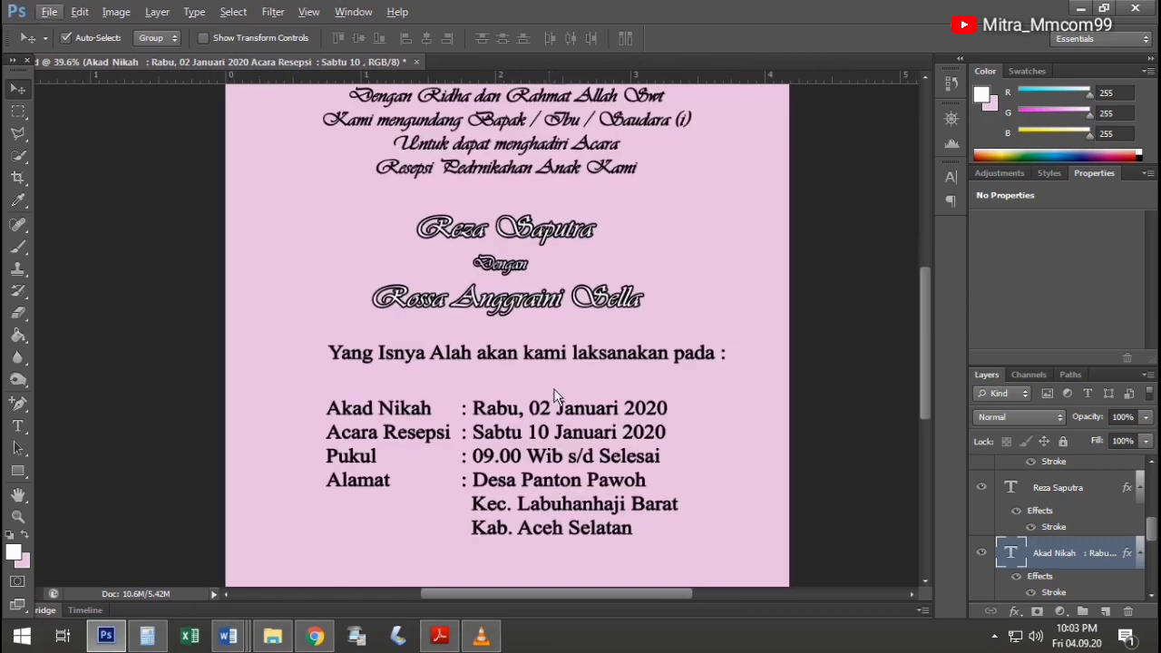
click(560, 359)
drag(559, 357, 555, 357)
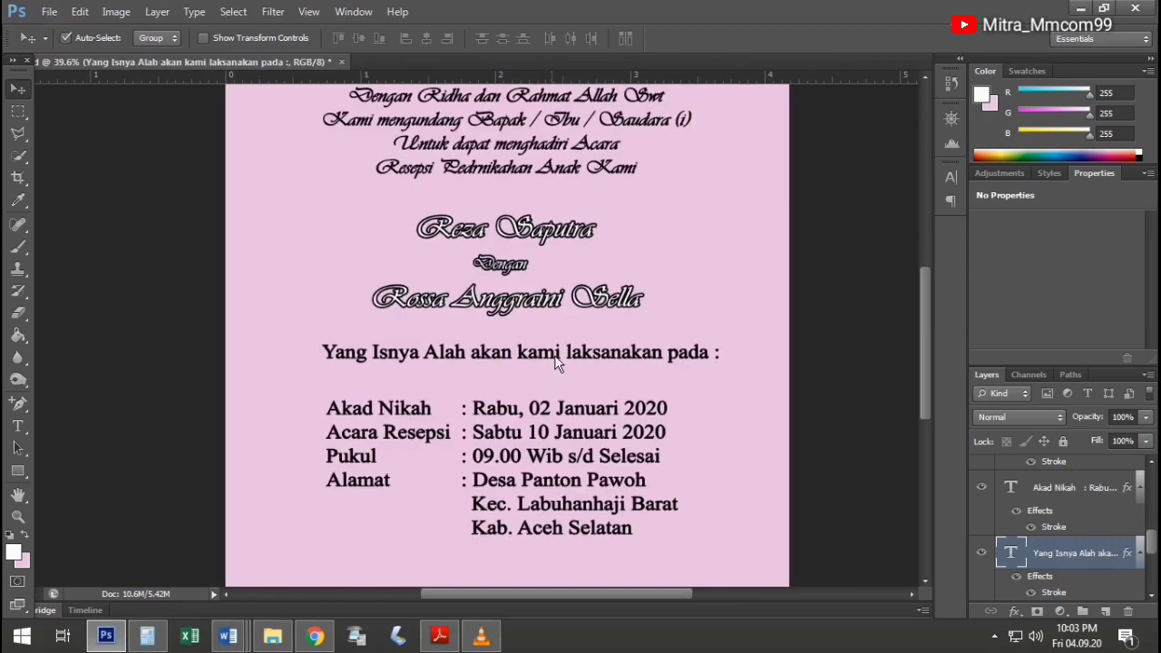
key(t)
click(555, 355)
drag(737, 358, 159, 323)
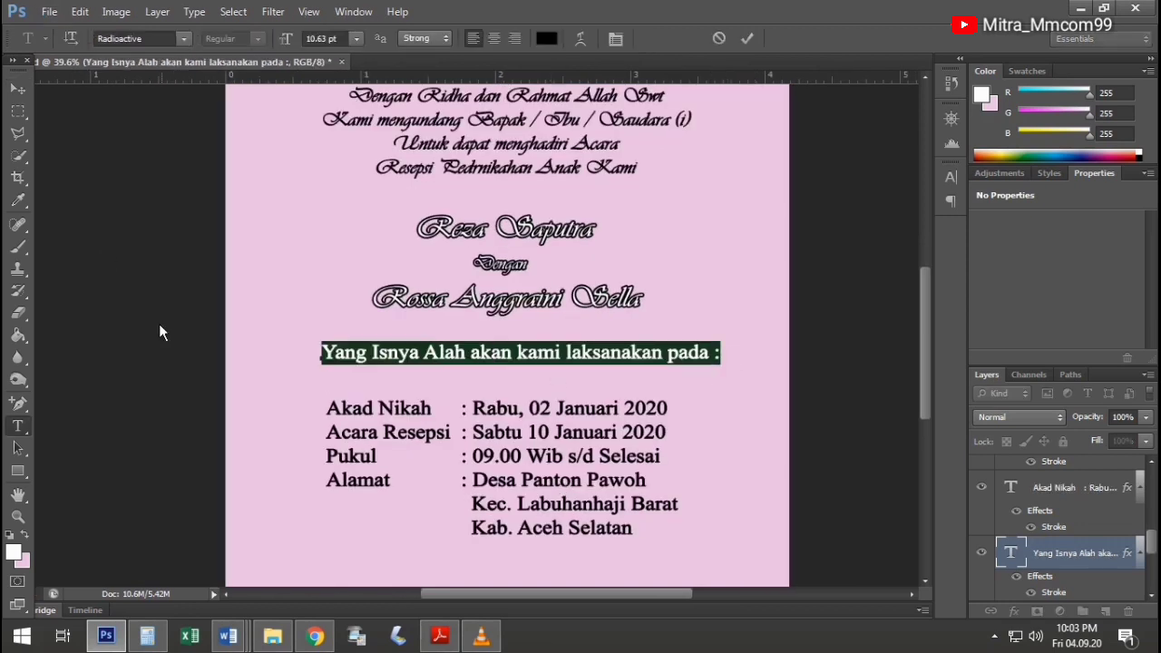
click(158, 44)
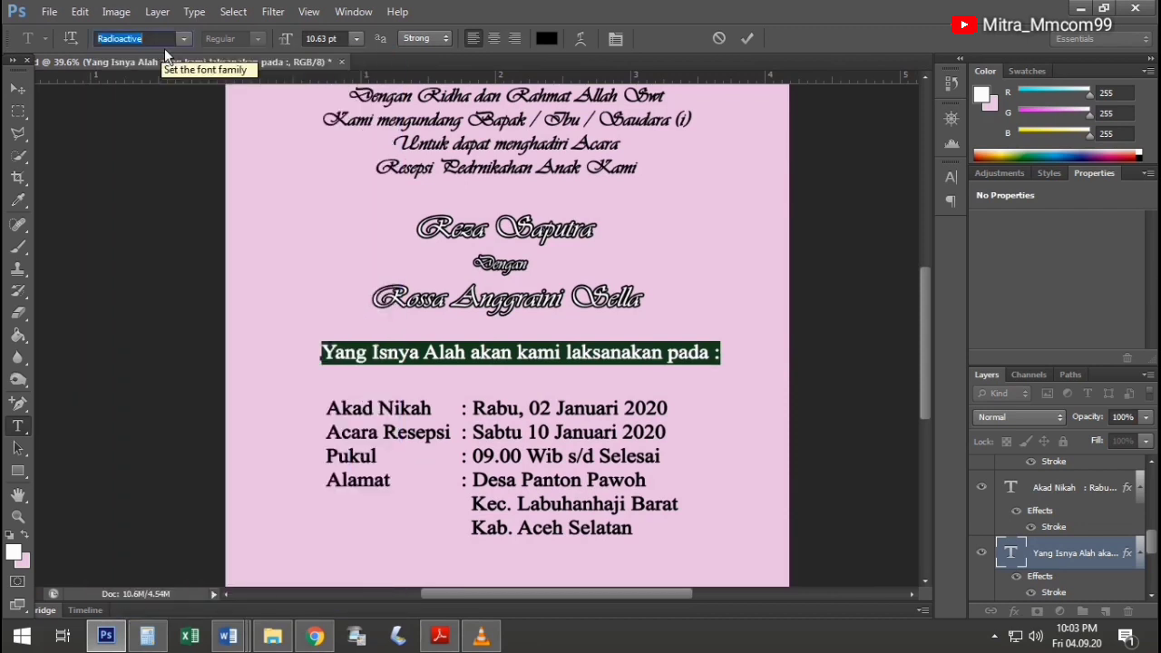
key(Up)
key(Up)
key(Down)
key(Return)
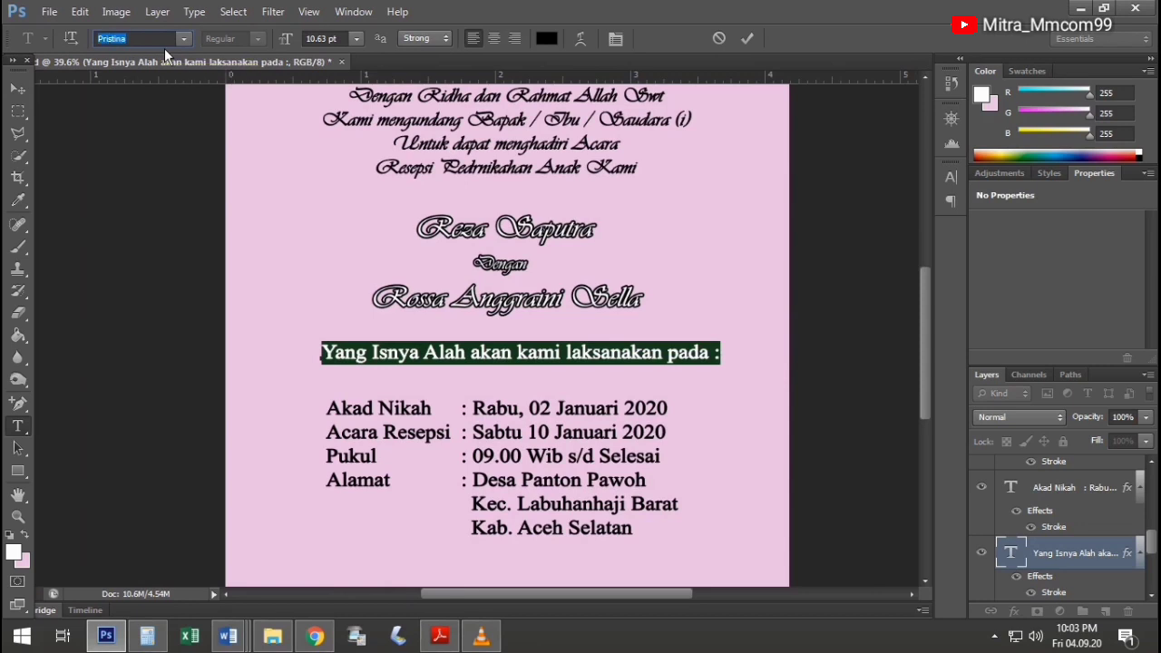
Move the Yang Isnya line right and the Akad Nikah block up beneath it
click(18, 88)
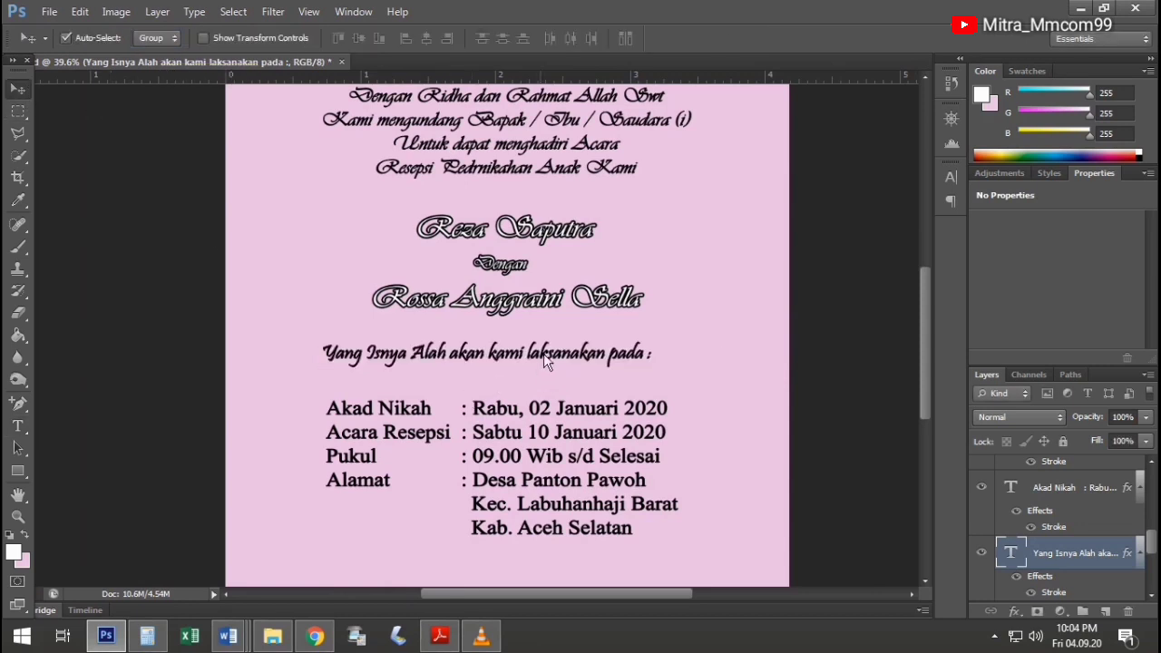
drag(547, 359, 567, 361)
drag(574, 480, 585, 468)
Give the Yang Isnya line a 0%-opacity Stroke and settle it above the details
drag(575, 361, 575, 372)
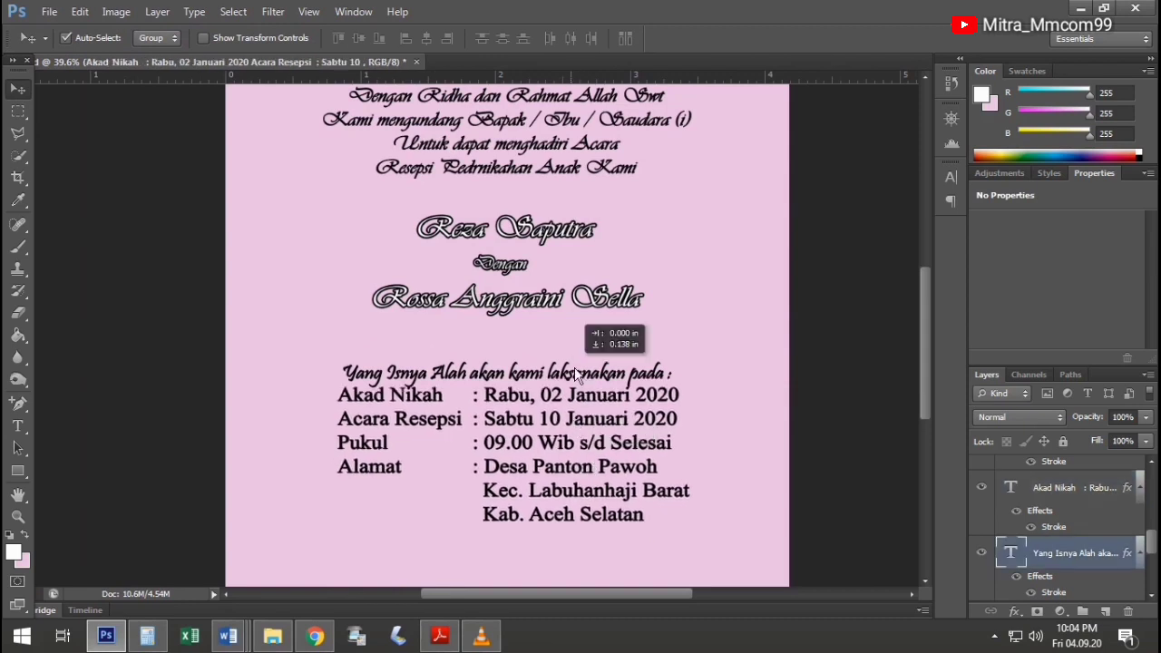
click(1016, 611)
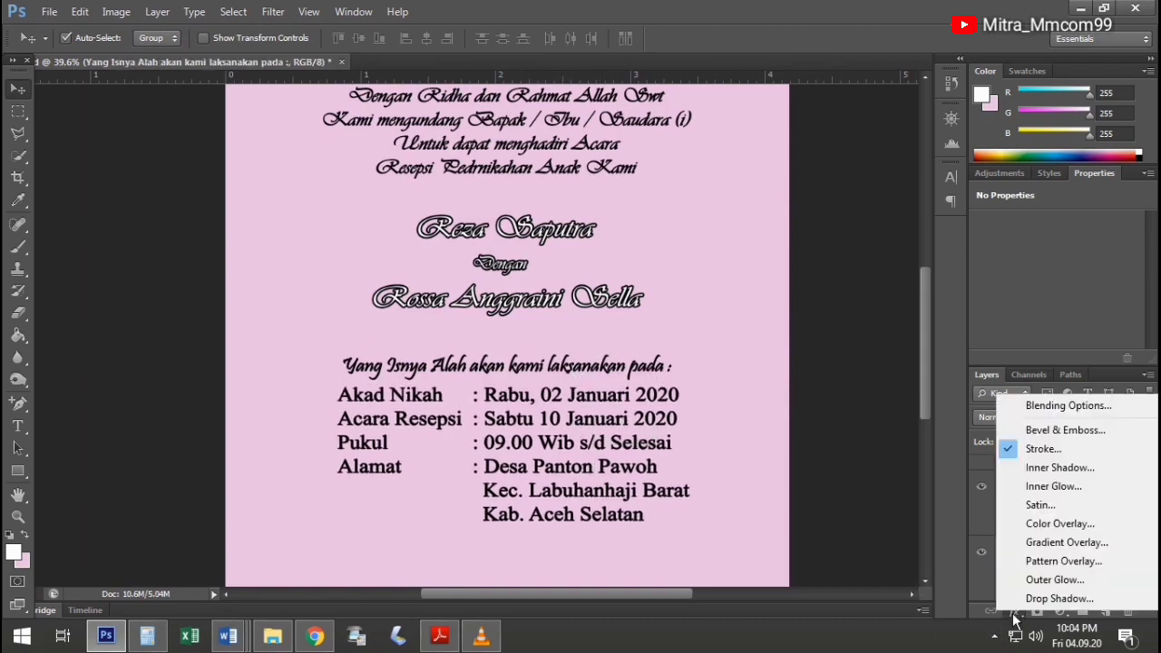
click(1031, 451)
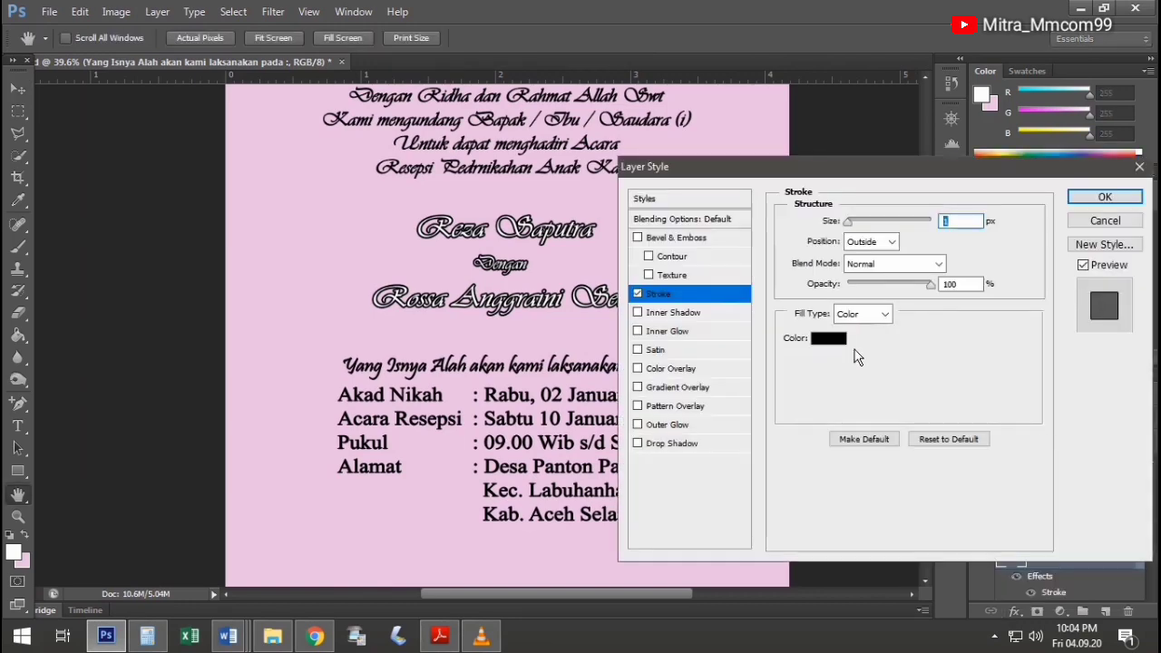
drag(932, 289, 843, 289)
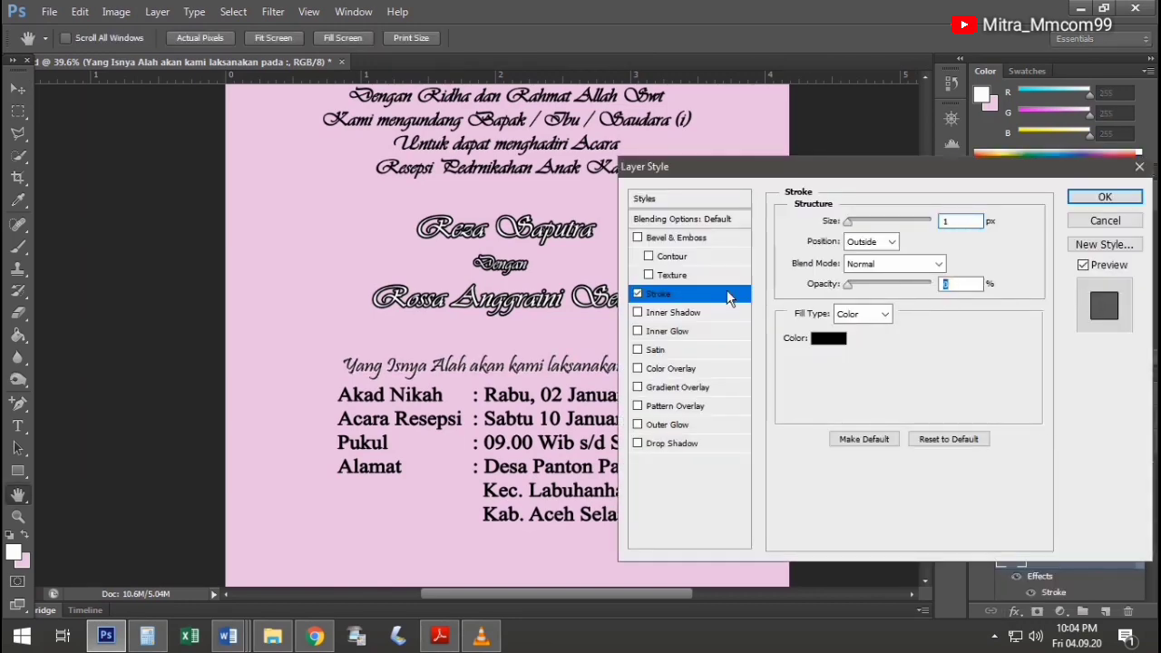
click(1105, 196)
drag(500, 364, 500, 359)
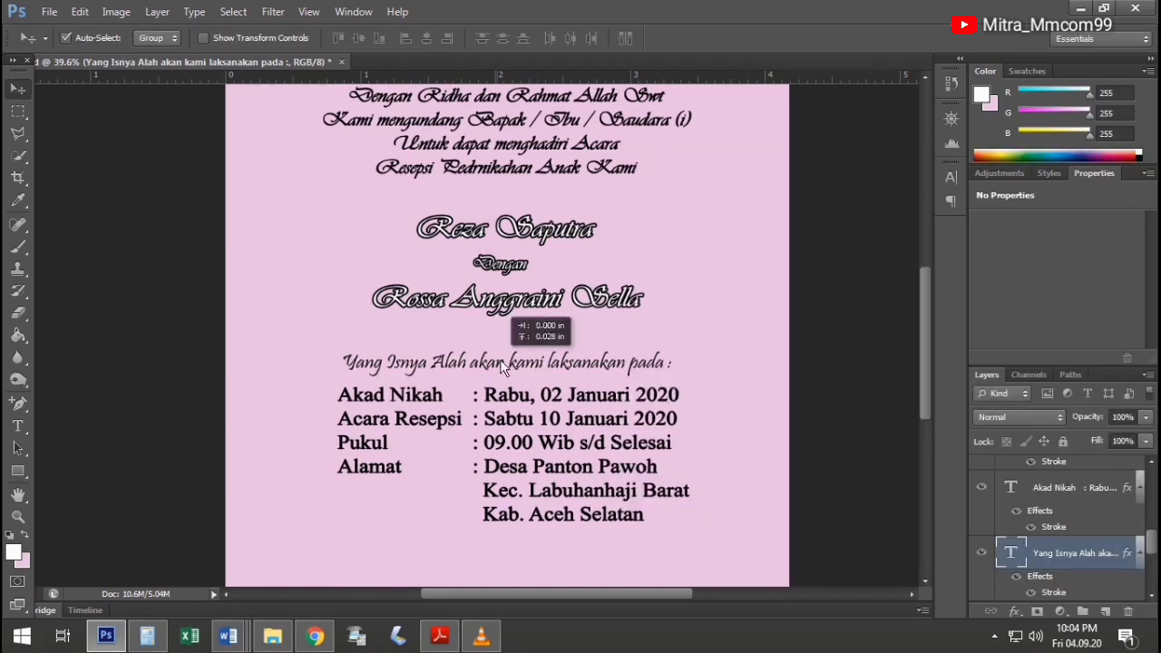
Lower the Dengan Ridha invitation lines' Stroke opacity to about 32%
scroll(485, 333, up, 1)
click(542, 218)
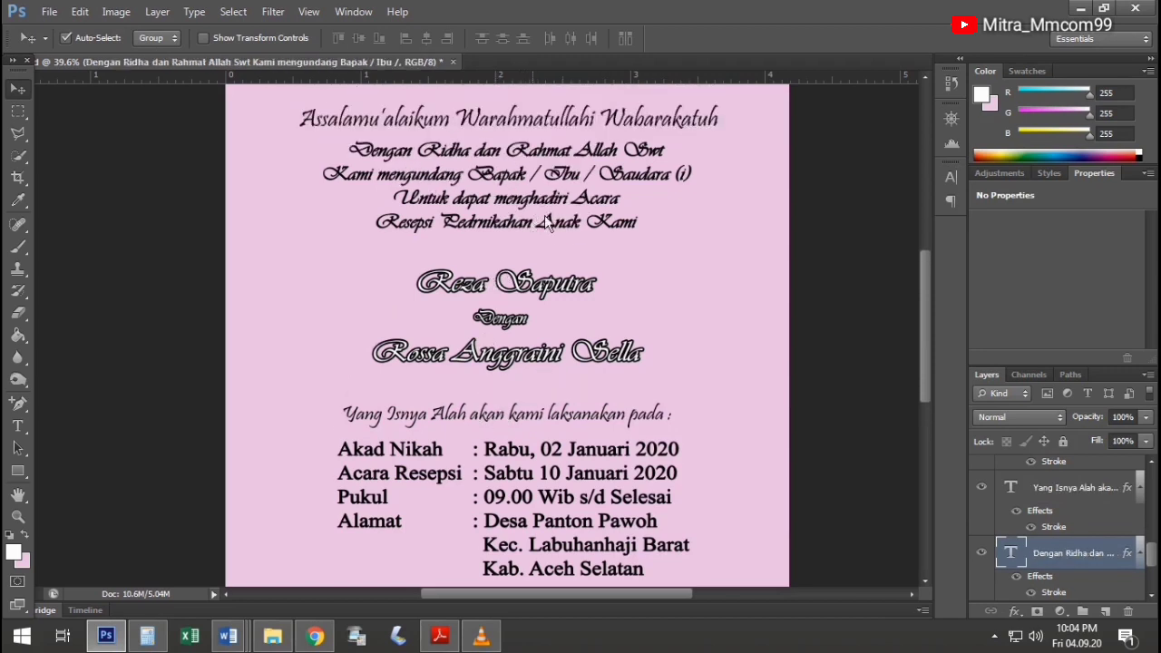
click(1015, 611)
click(1034, 445)
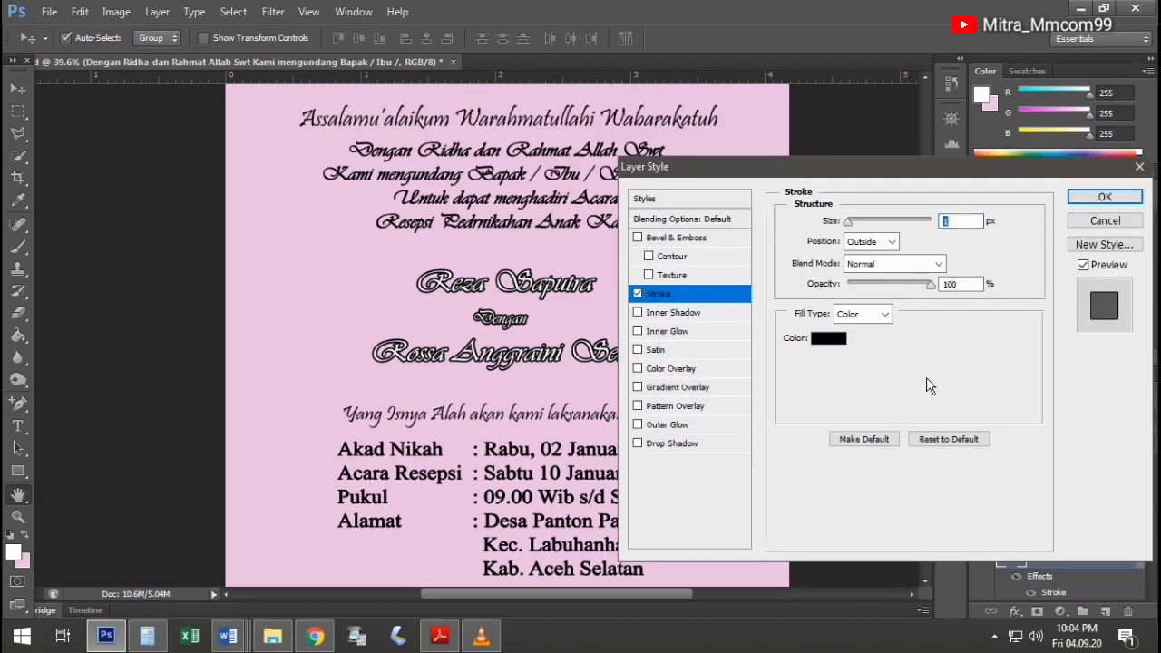
drag(927, 287, 877, 284)
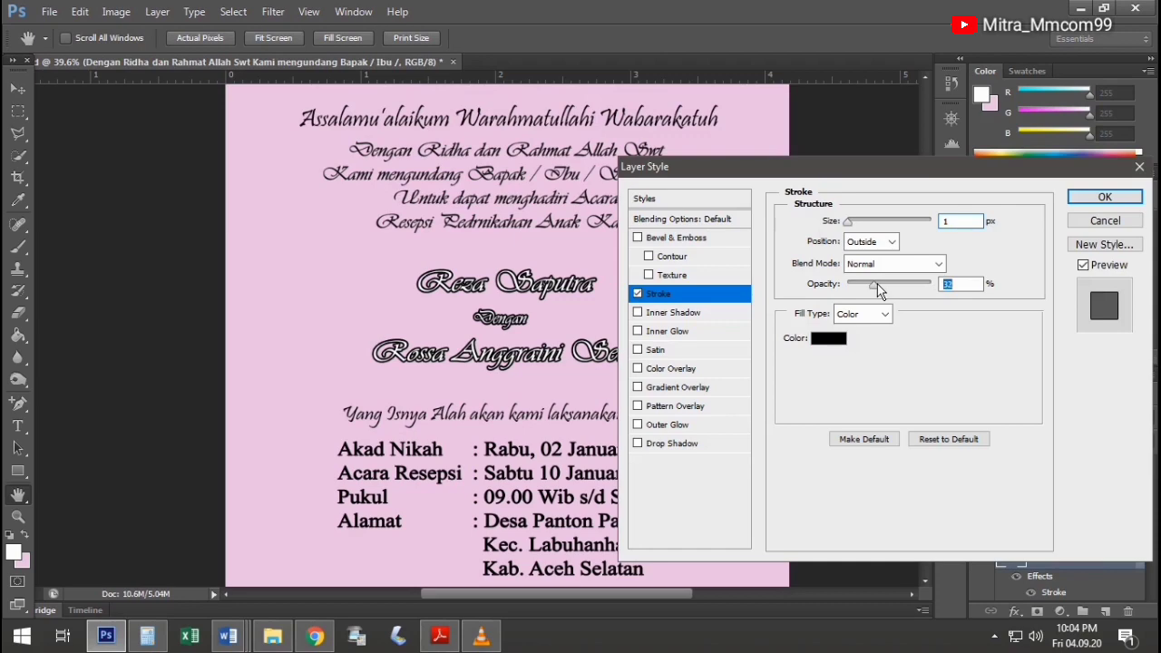
click(1099, 198)
key(v)
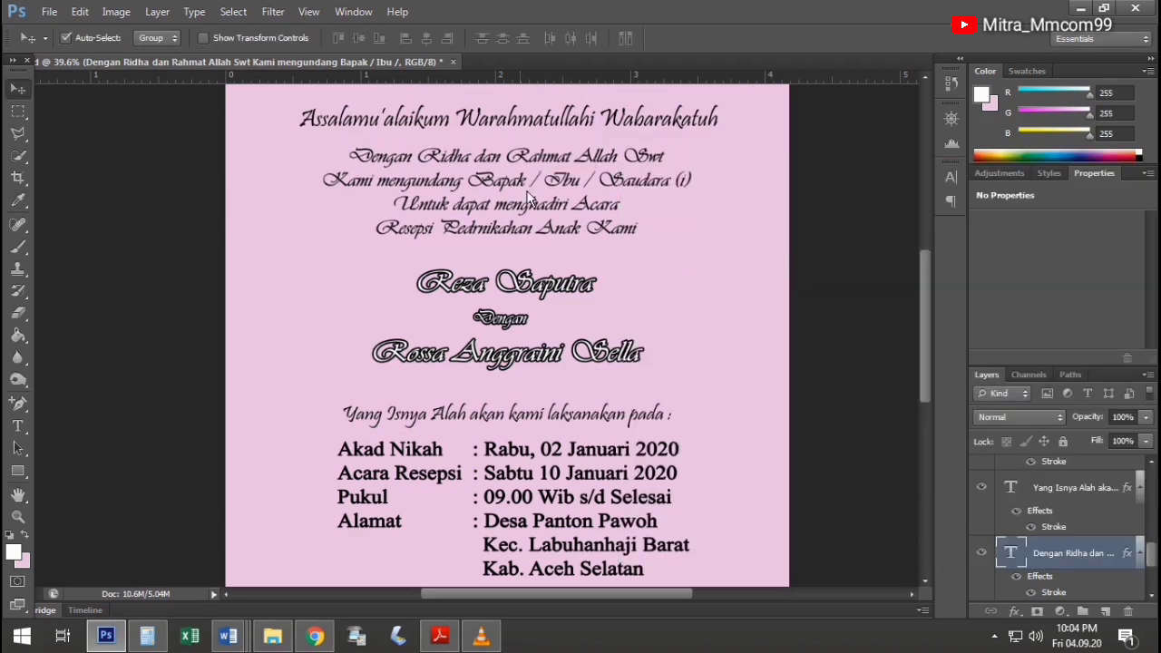
scroll(583, 338, down, 2)
scroll(545, 359, up, 2)
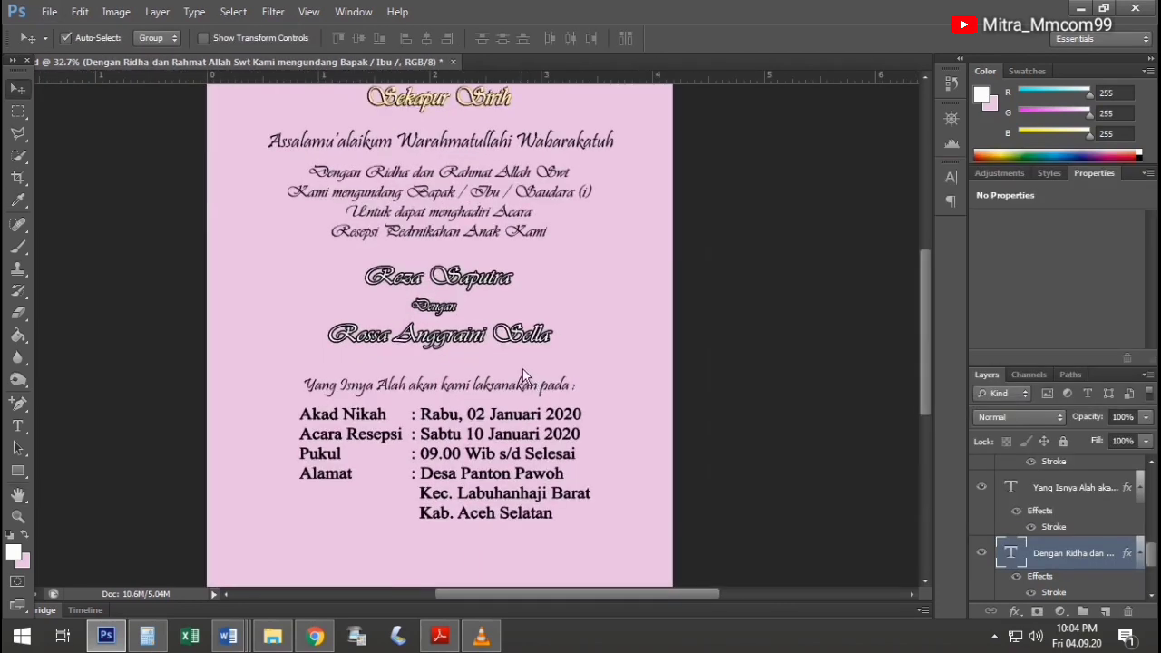
scroll(495, 368, down, 1)
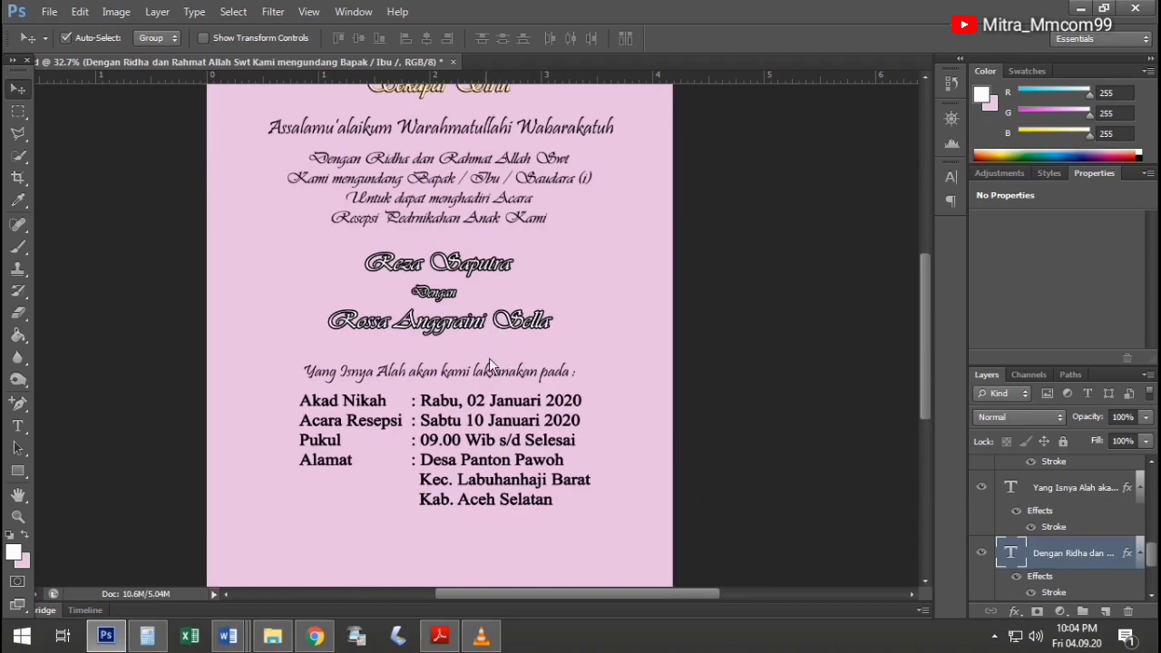
scroll(489, 363, down, 1)
scroll(486, 363, down, 1)
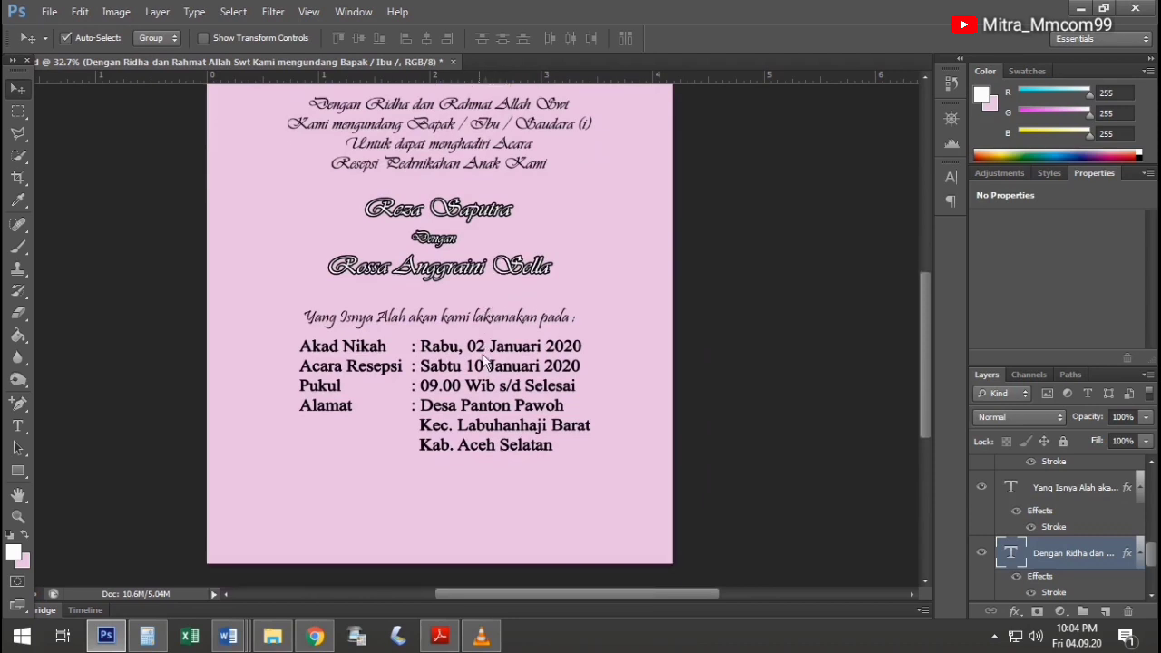
scroll(490, 327, up, 1)
scroll(491, 300, up, 1)
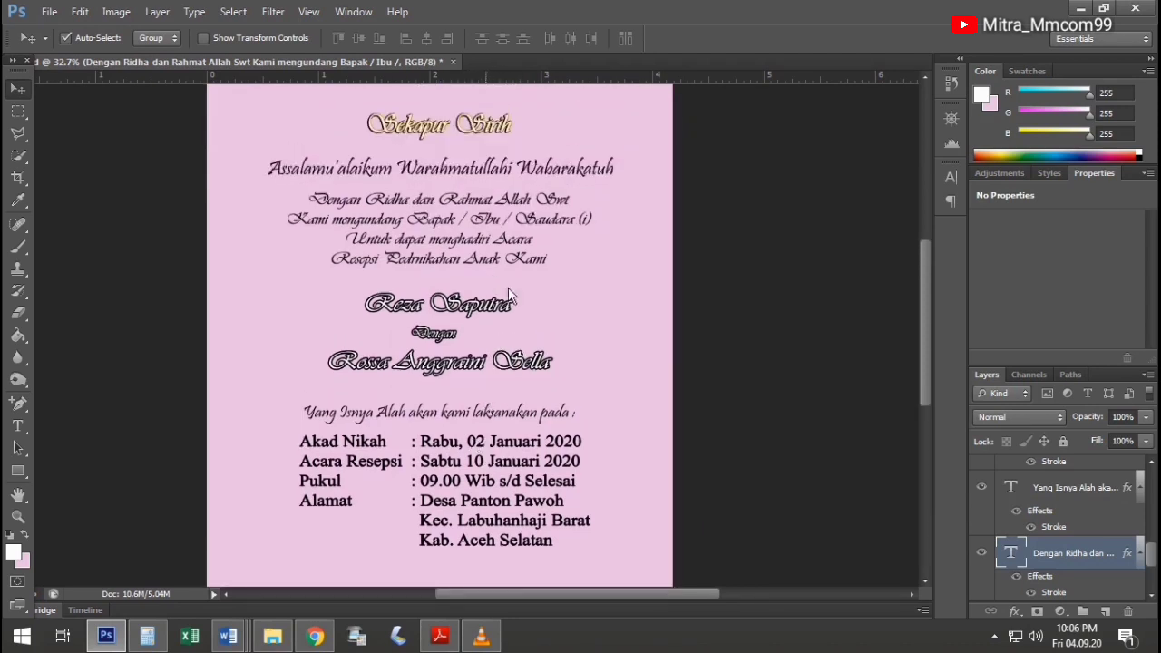
scroll(494, 274, up, 2)
scroll(496, 263, up, 1)
scroll(497, 236, up, 1)
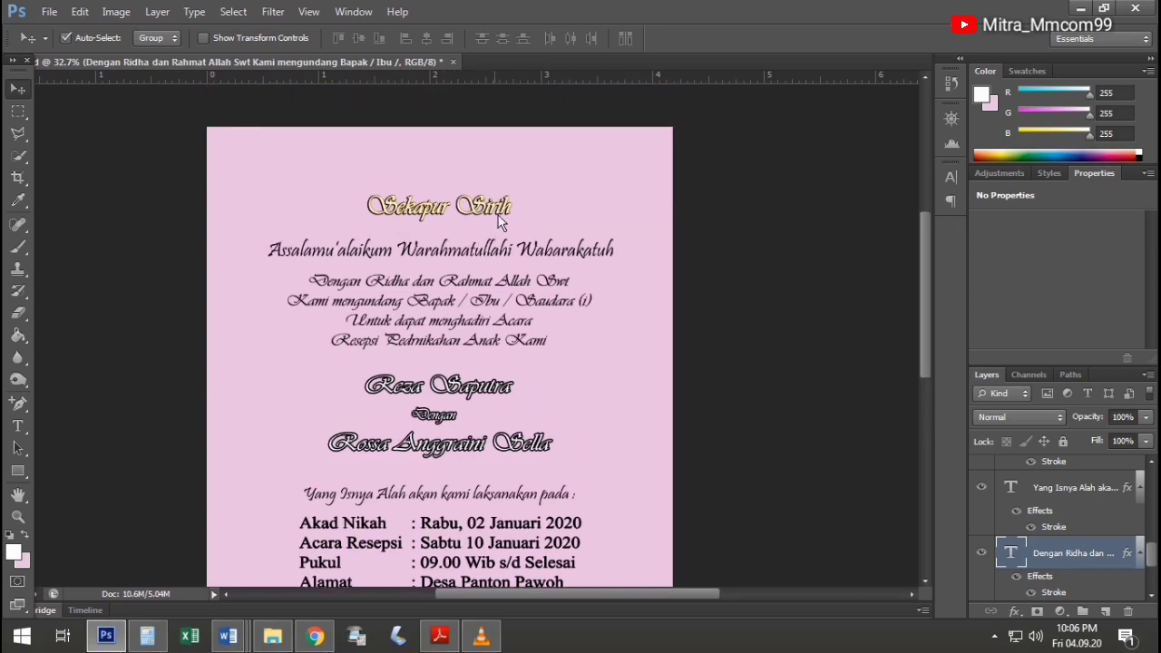
click(497, 210)
scroll(490, 236, down, 2)
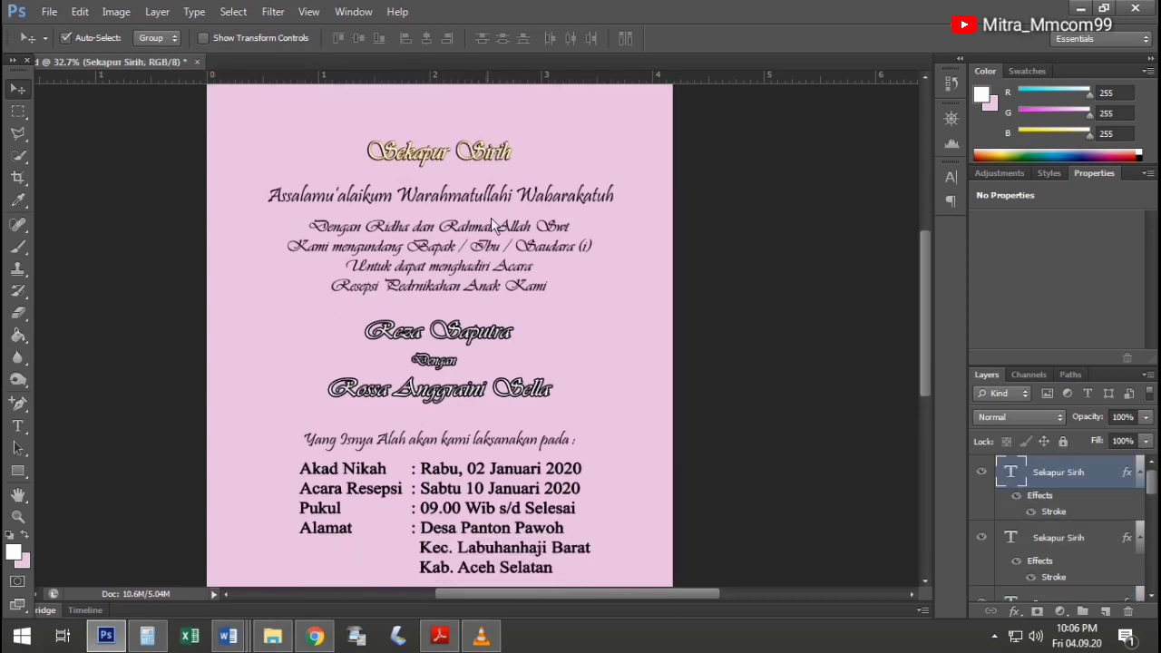
scroll(482, 256, down, 1)
scroll(486, 267, down, 1)
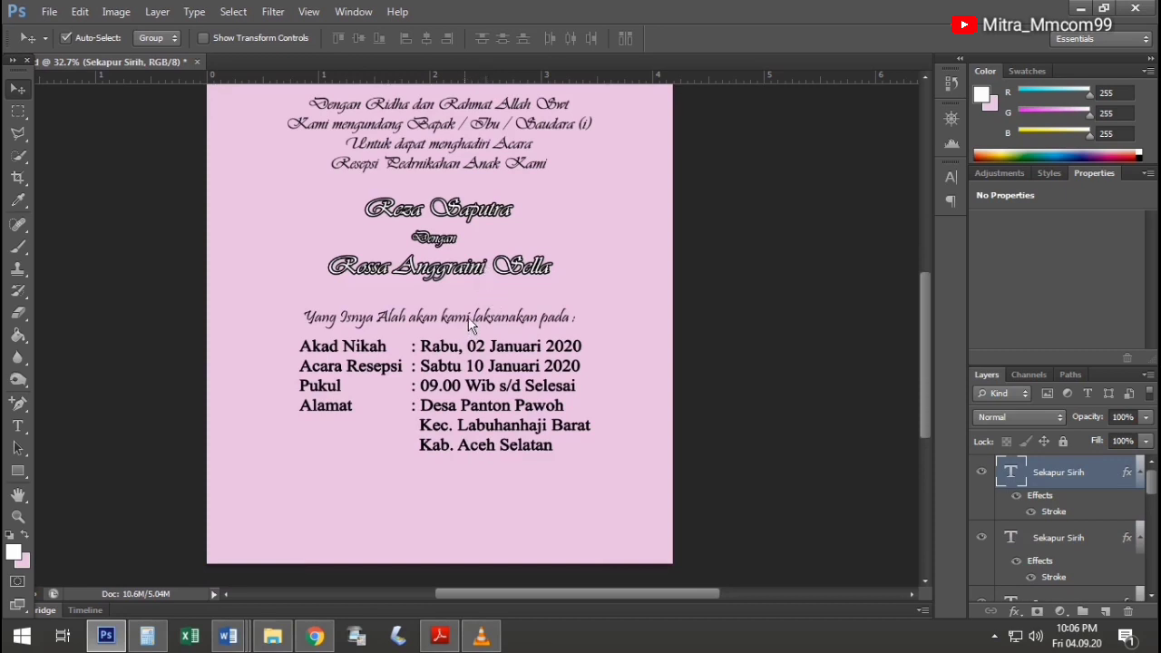
Duplicate the Yang Isnya line below the address as 'Atas Kehadiran Bapak/Ibu/Sdr(i) kami ucapkan terima kasih'
drag(470, 325, 471, 480)
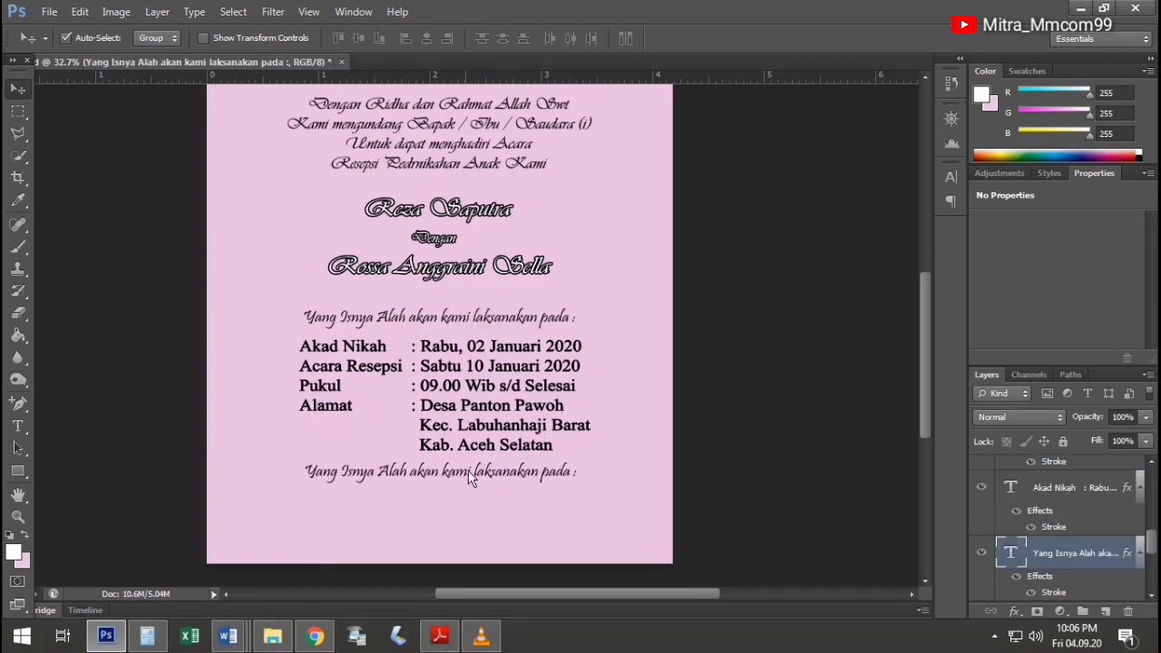
key(t)
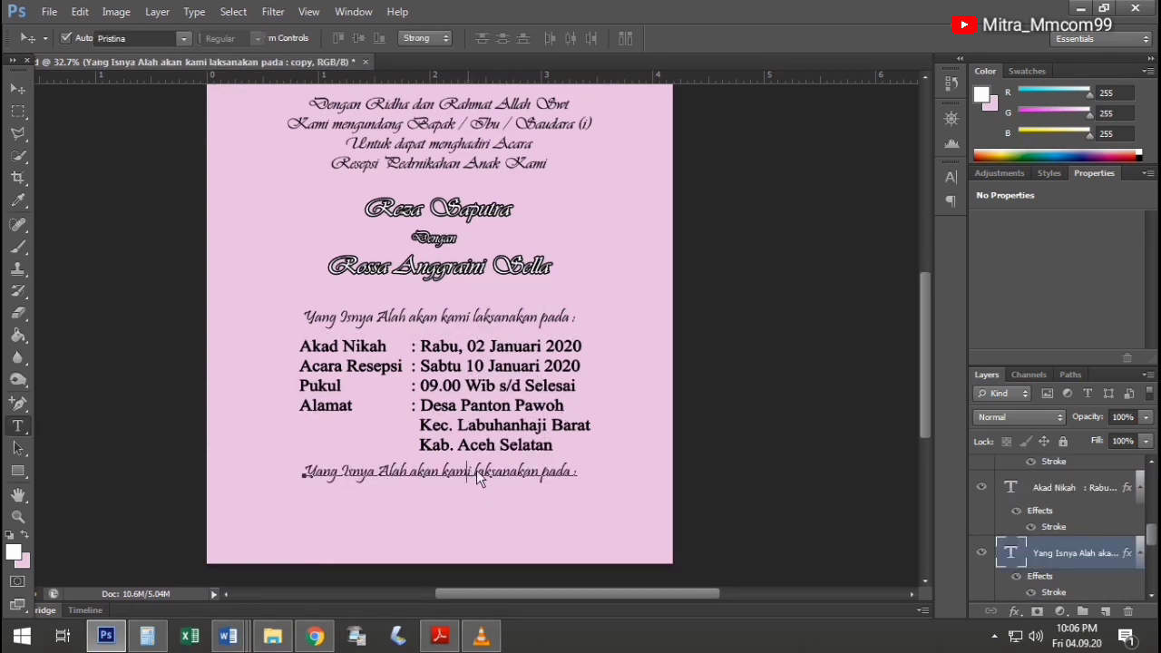
click(588, 472)
drag(578, 473, 232, 489)
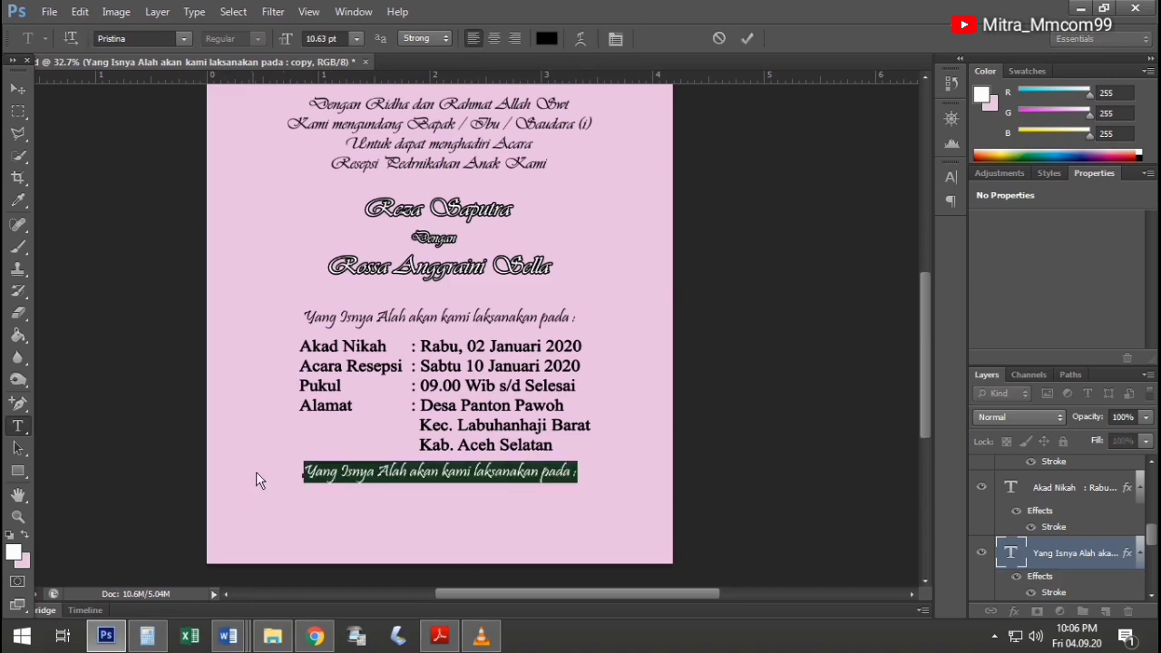
text(Atas Ke)
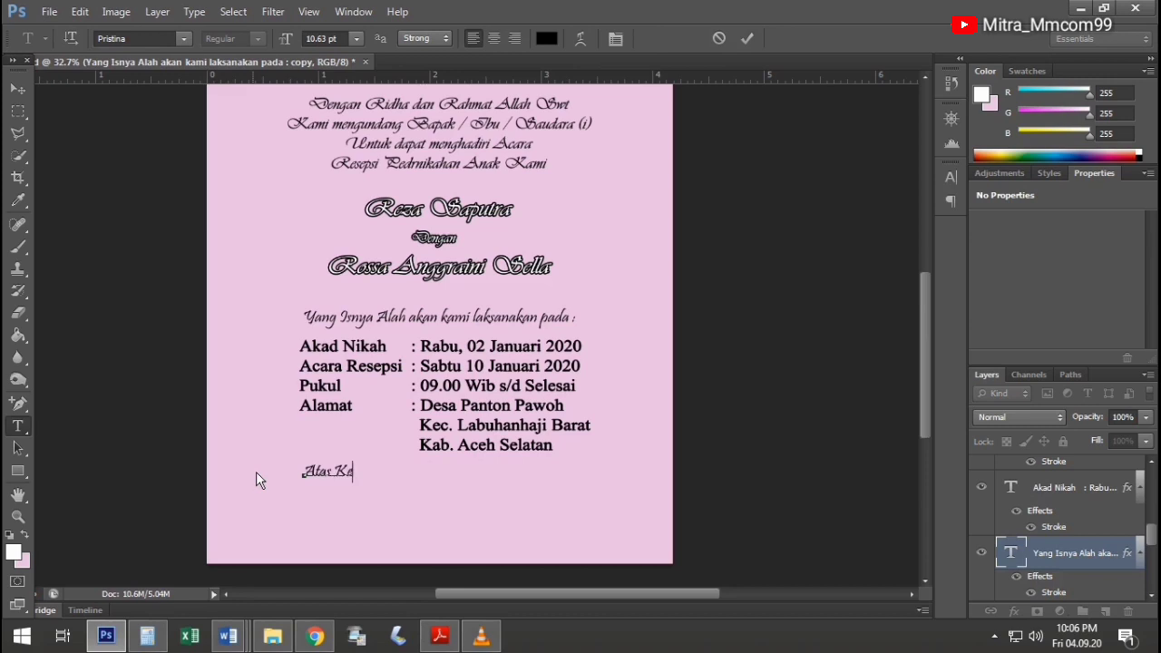
text(hadiran Bapak/)
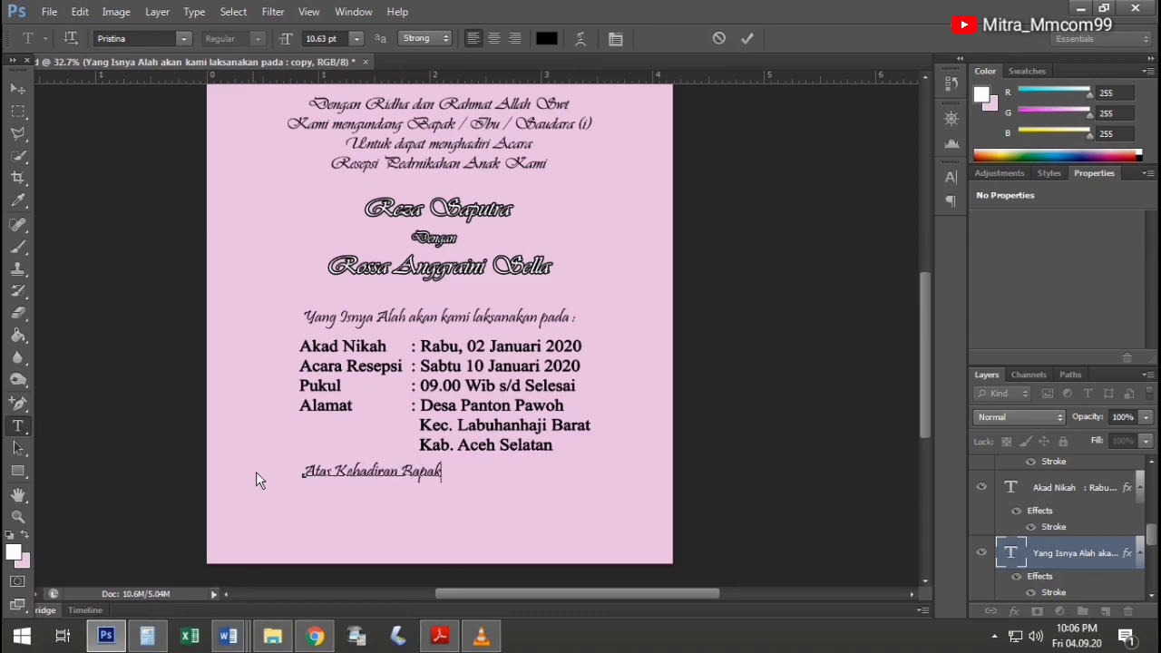
text(Ibu/Sdr(i)
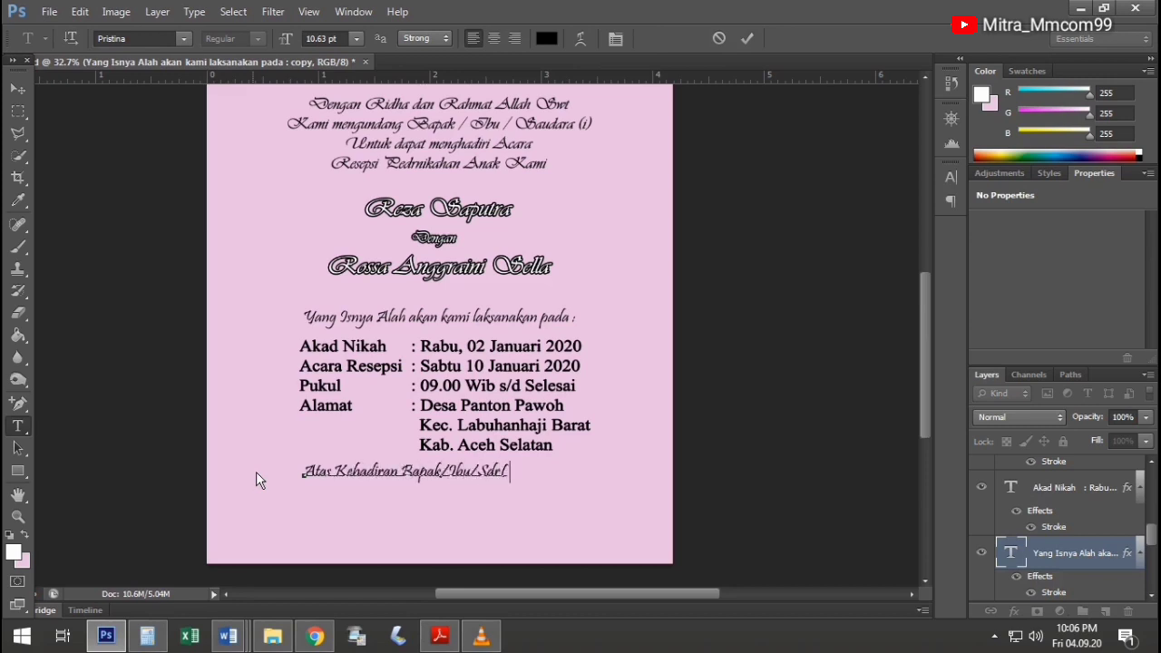
text() kami )
text(ucapkan terima ka)
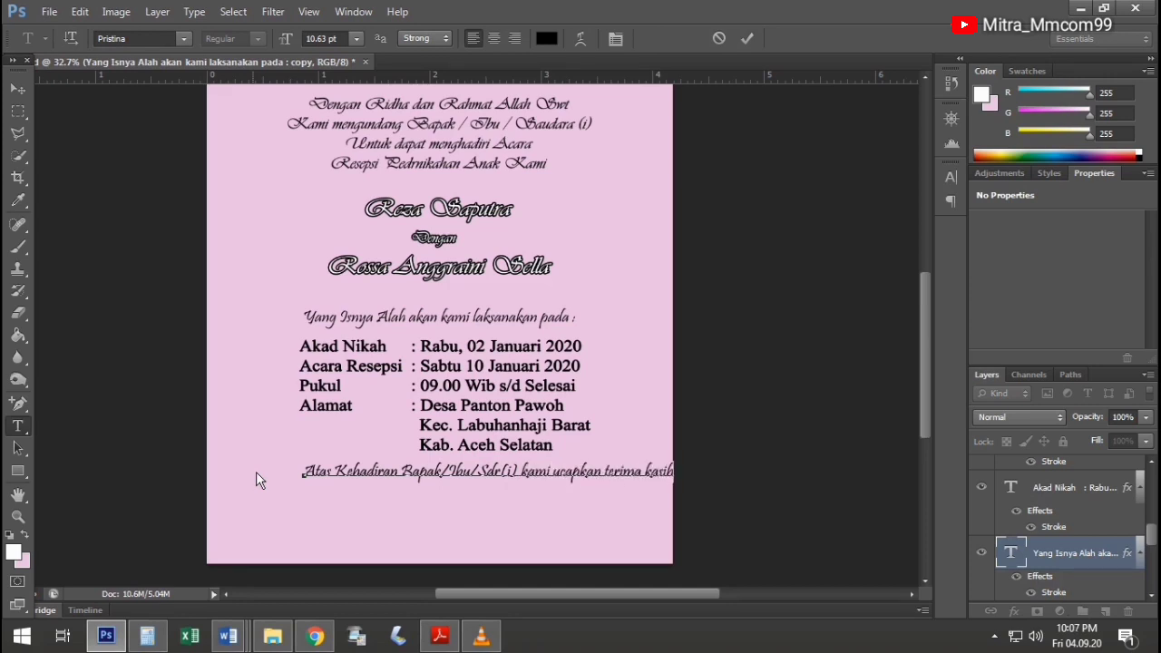
text(sih)
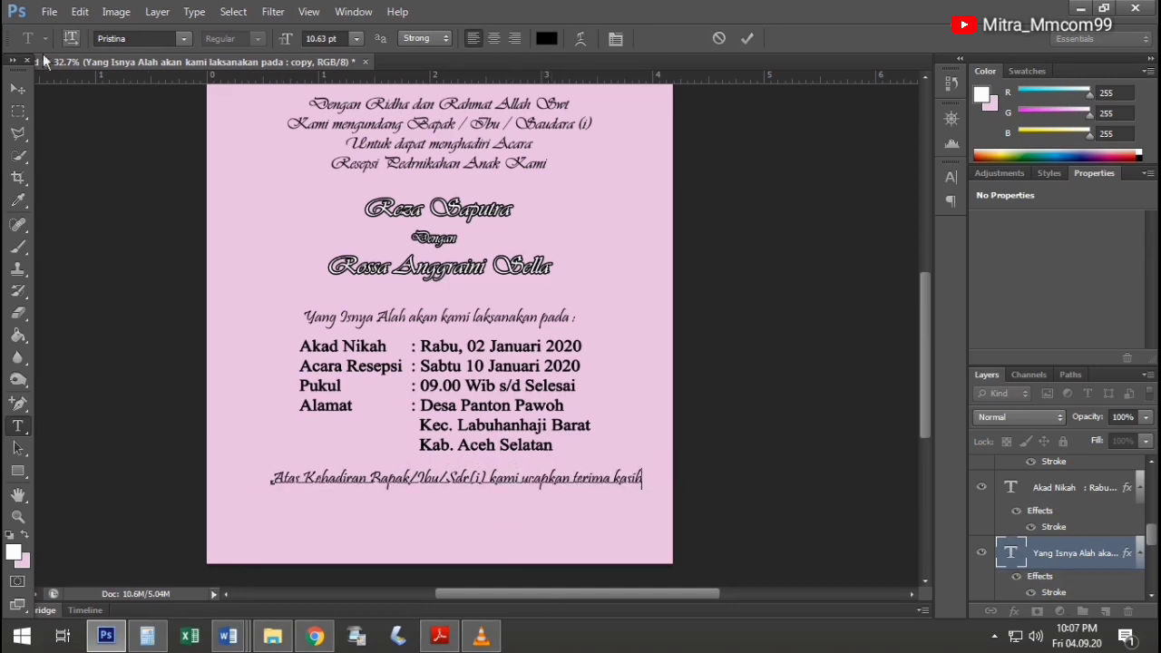
click(17, 88)
Select the Dengan Ridha invitation lines for free transform
scroll(454, 272, up, 2)
click(455, 238)
key(ctrl+t)
Squash the invitation lines vertically and move the couple's names and details up
mouse_move(439, 285)
mouse_down()
mouse_move(479, 222)
mouse_move(479, 201)
mouse_up()
click(17, 88)
click(494, 251)
drag(450, 317, 451, 269)
drag(435, 347, 440, 306)
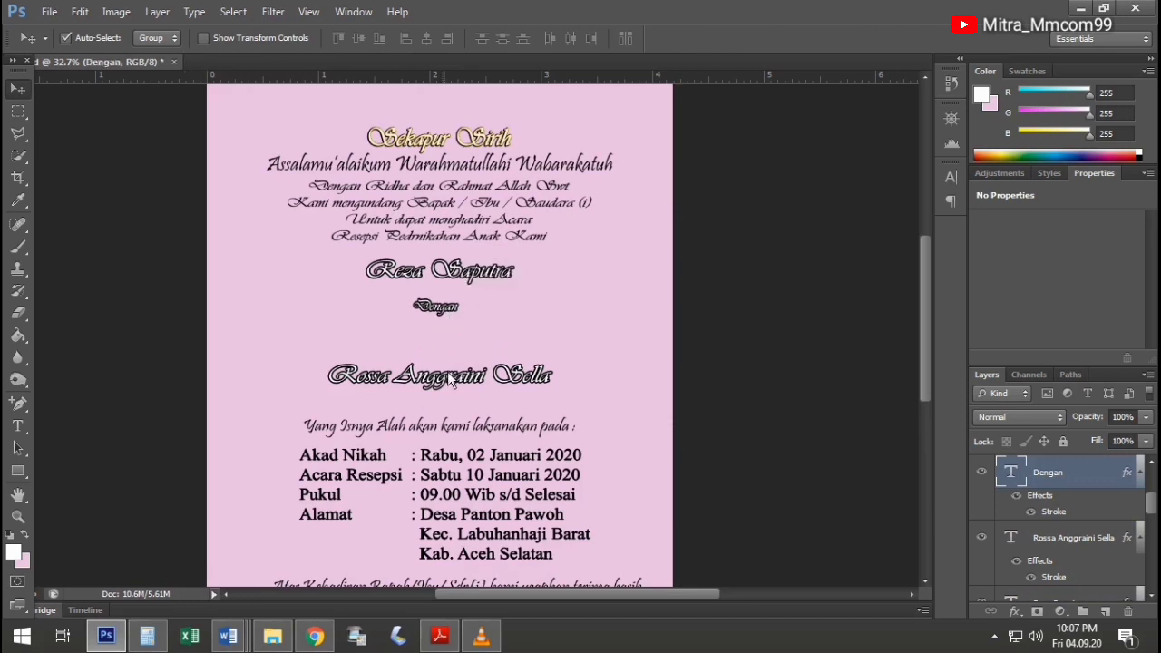
drag(447, 371, 447, 331)
mouse_move(452, 423)
mouse_down()
mouse_move(454, 375)
mouse_move(478, 392)
mouse_move(478, 381)
mouse_up()
Stretch the Yang Isnya line wider and move the thank-you line up
click(478, 381)
key(ctrl+t)
drag(586, 378, 599, 378)
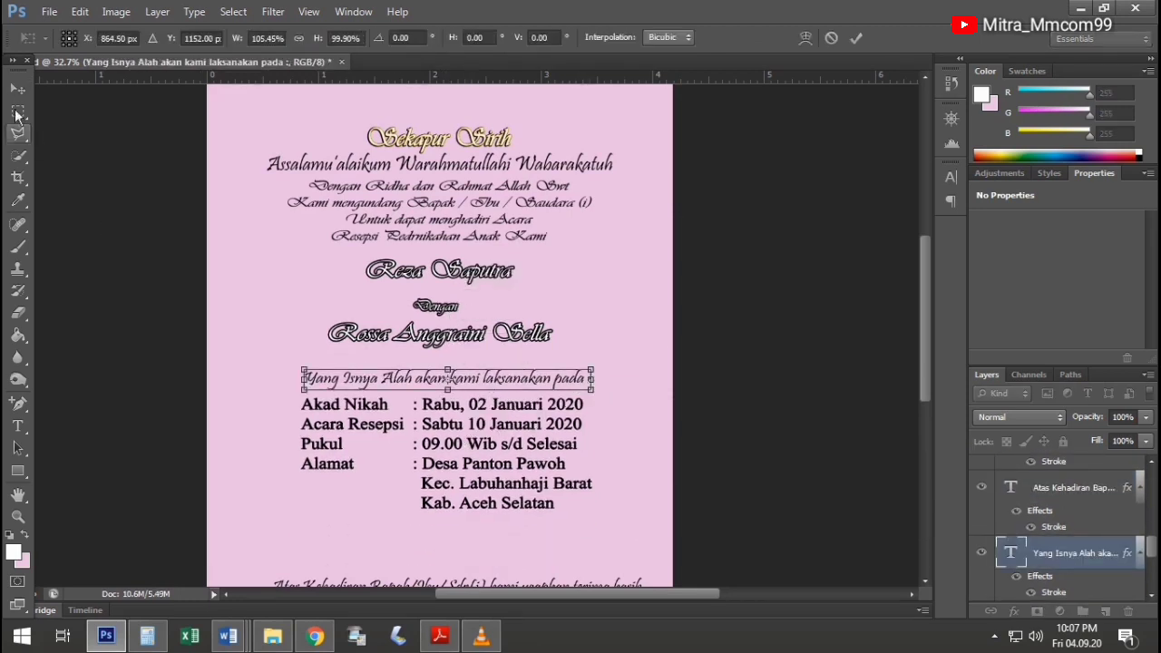
click(17, 88)
key(Return)
drag(499, 385, 499, 382)
scroll(499, 382, down, 2)
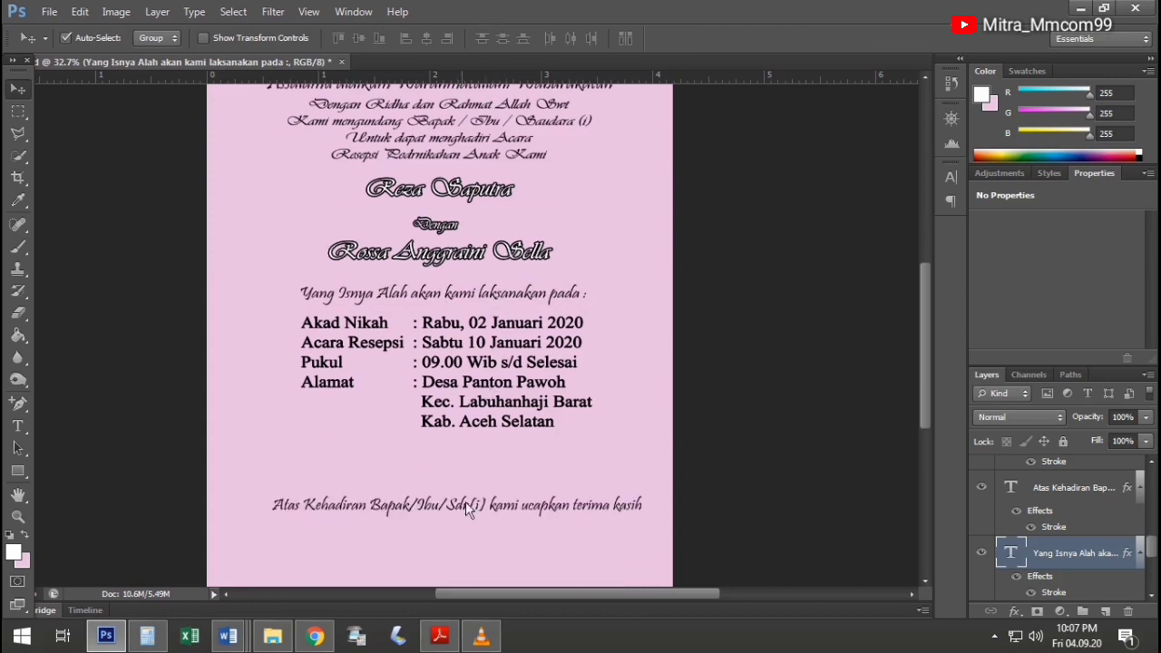
drag(465, 502, 468, 460)
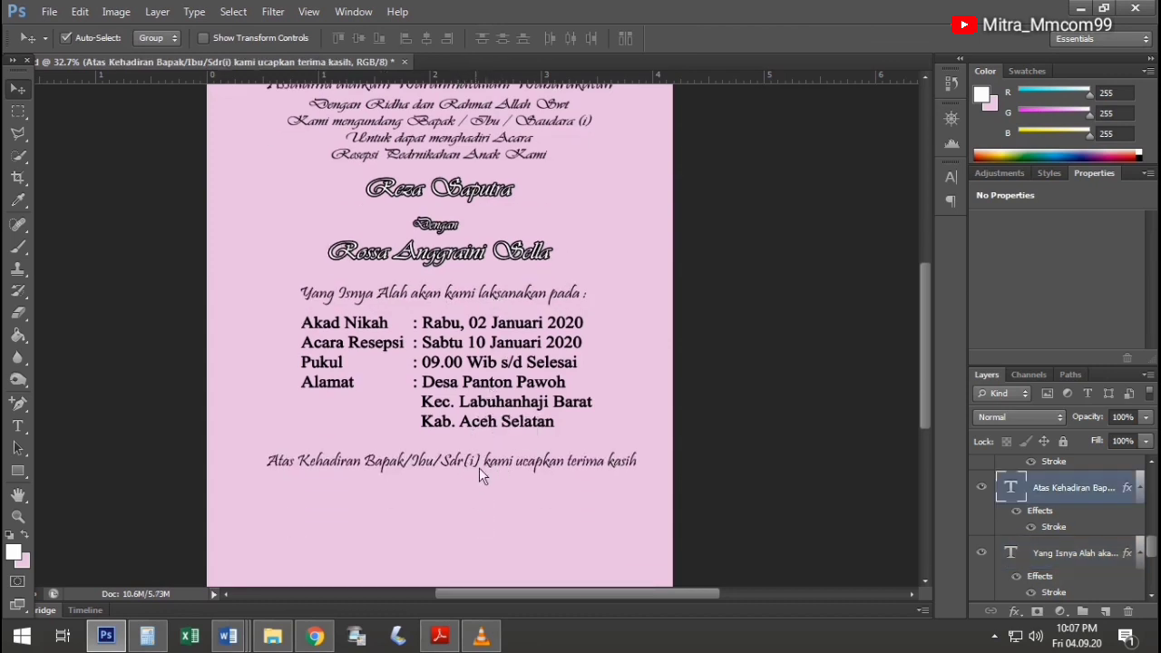
Add a second closing line "Wassalamu'alaikum Wr.. Wb.." under the thank-you text
key(t)
click(477, 465)
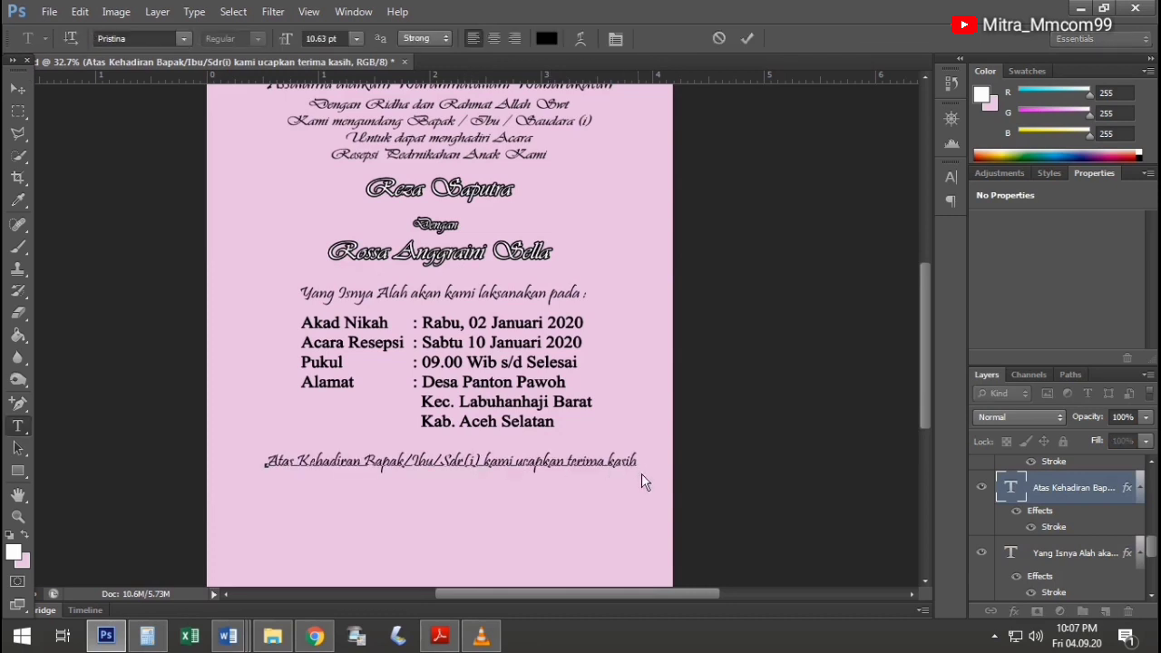
drag(642, 473, 224, 448)
scroll(330, 434, up, 1)
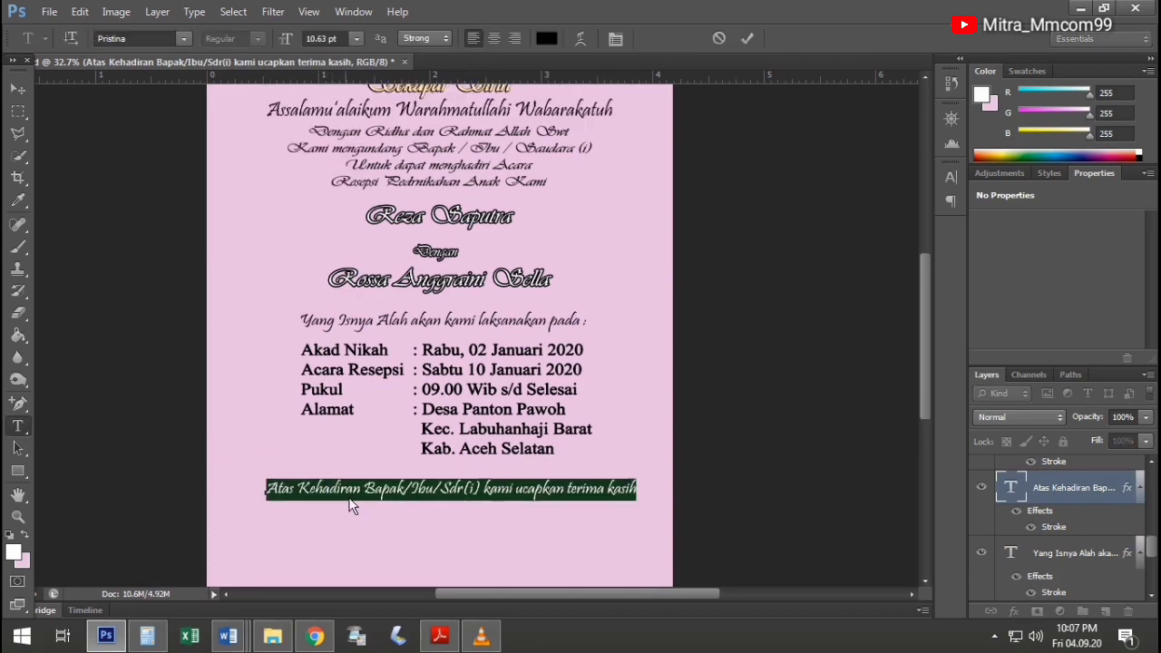
click(652, 522)
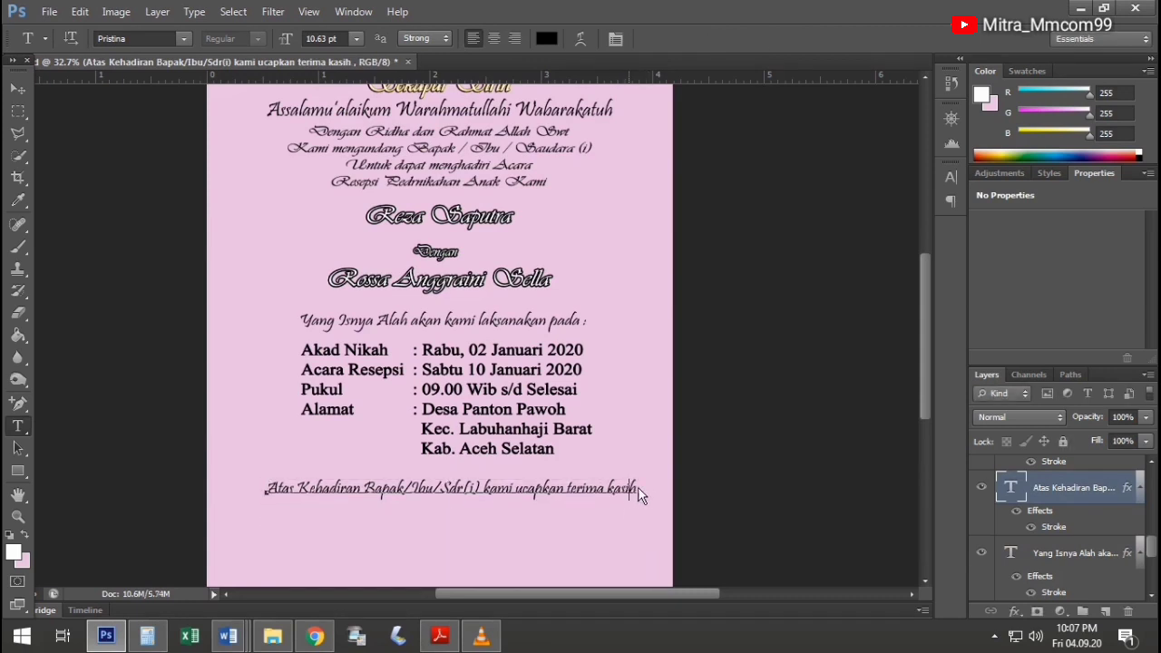
click(639, 490)
key(Return)
text(Wassalam)
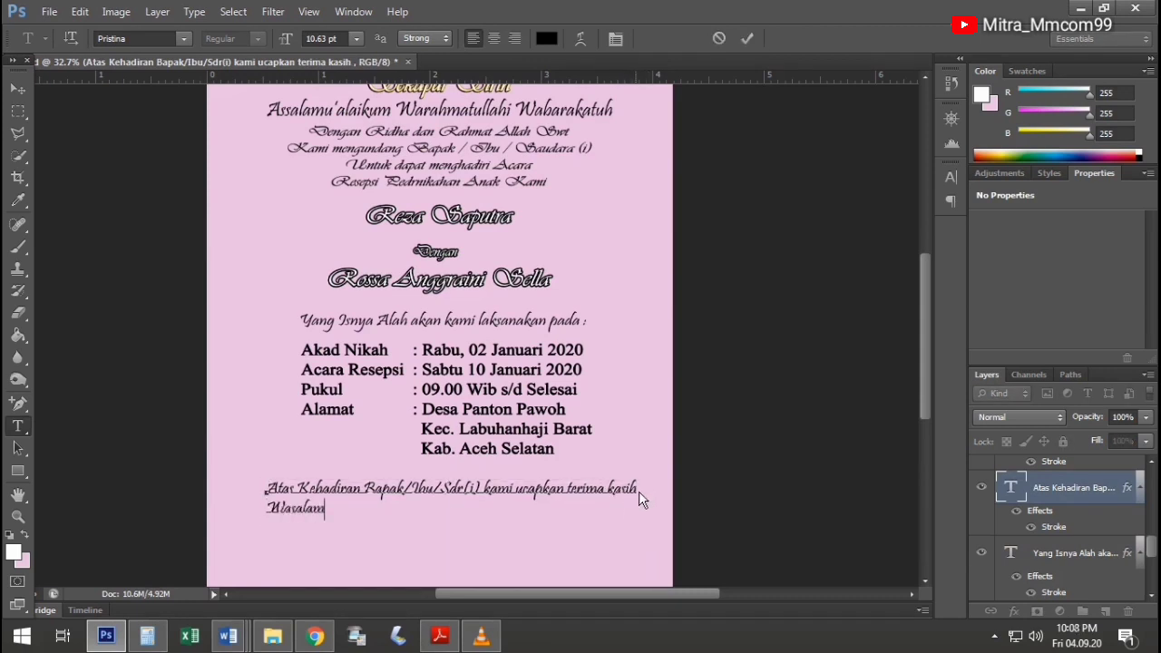
text(u'a)
text(laikum Wr. Wb)
text(. Wb.)
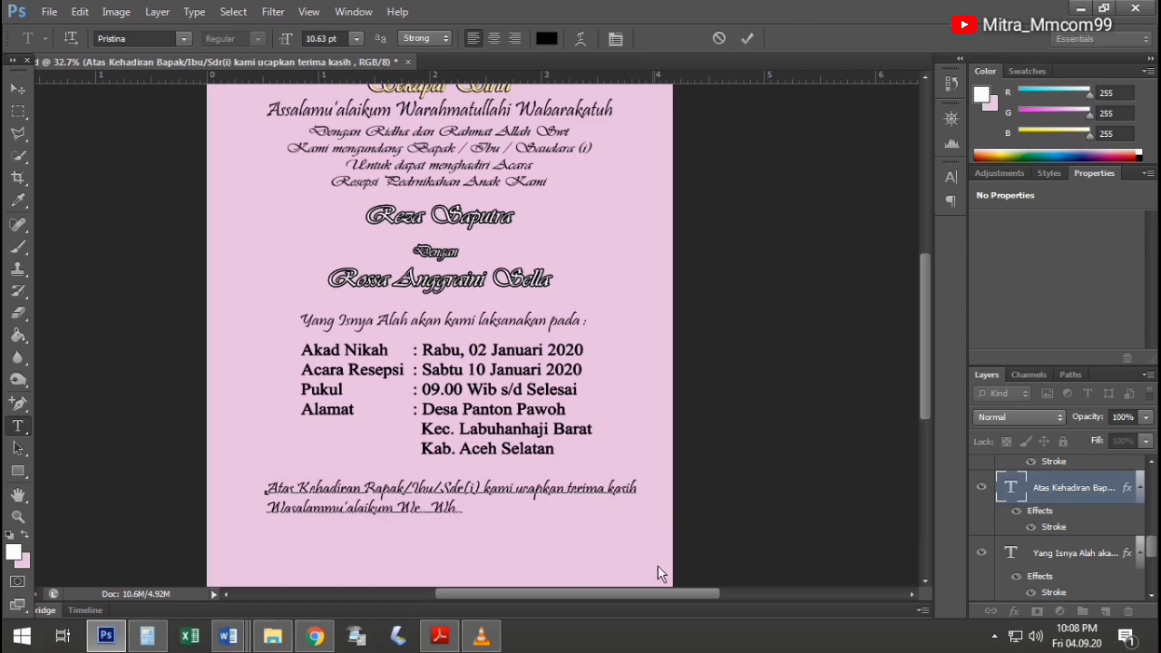
Centre the two-line closing paragraph
drag(639, 497, 310, 479)
click(494, 38)
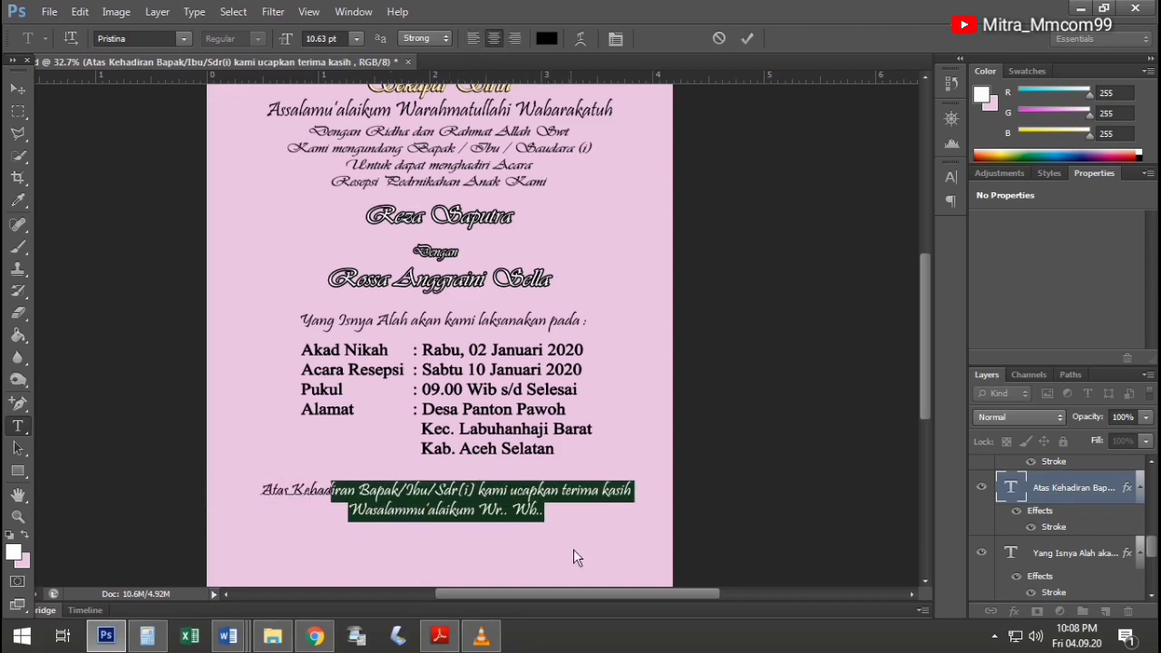
click(18, 89)
Duplicate the closing text, retype it with the parents' names, and place it lower
scroll(501, 507, down, 1)
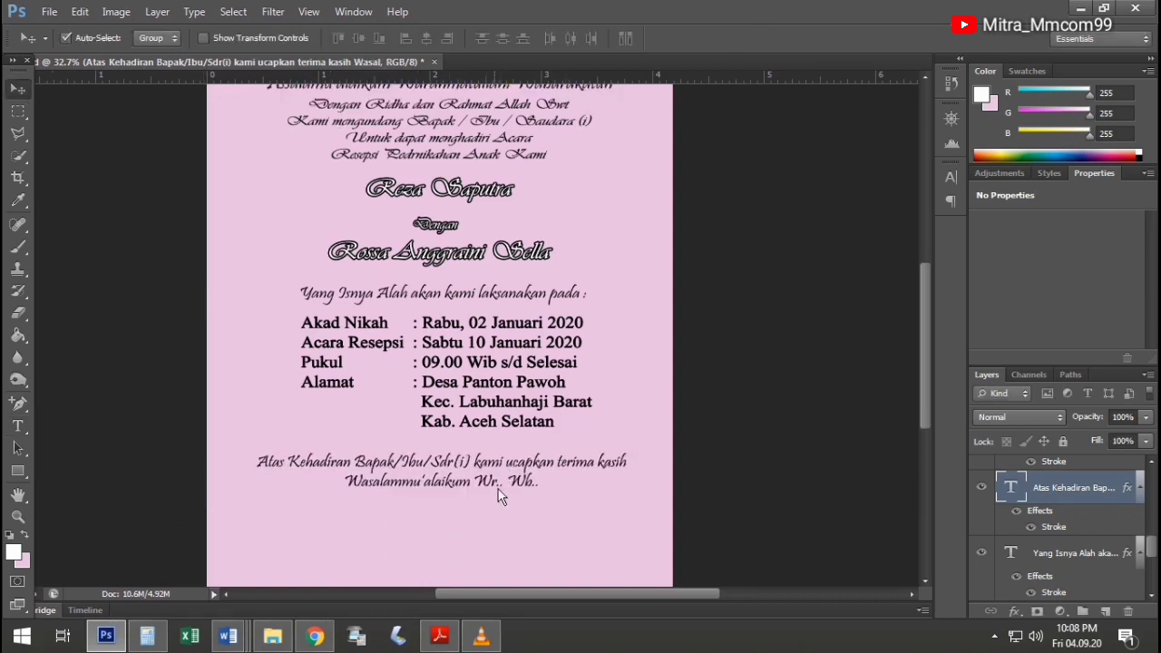
scroll(500, 507, down, 2)
drag(480, 441, 484, 514)
key(t)
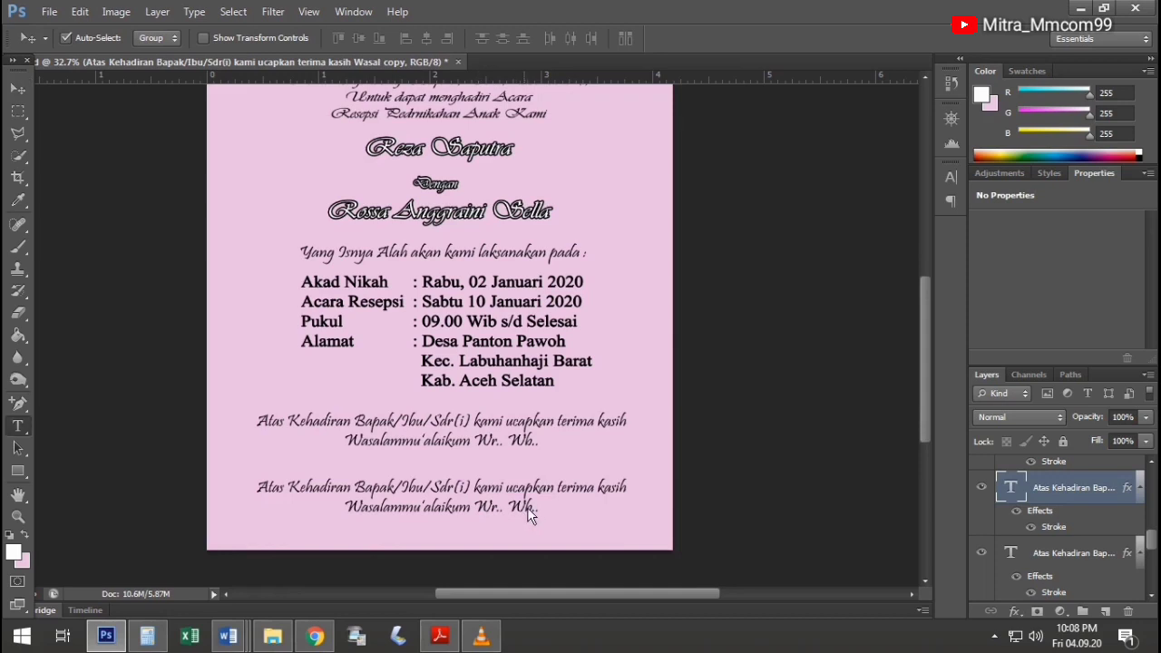
click(528, 508)
key(ctrl+a)
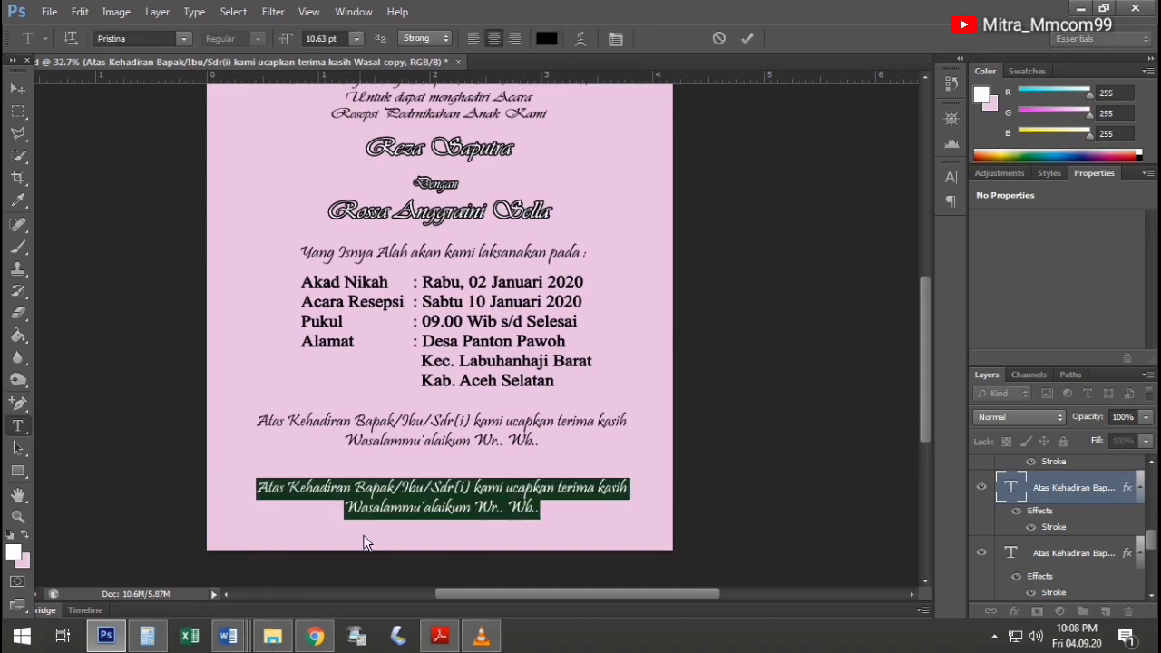
text(Re)
text(bdul Maj)
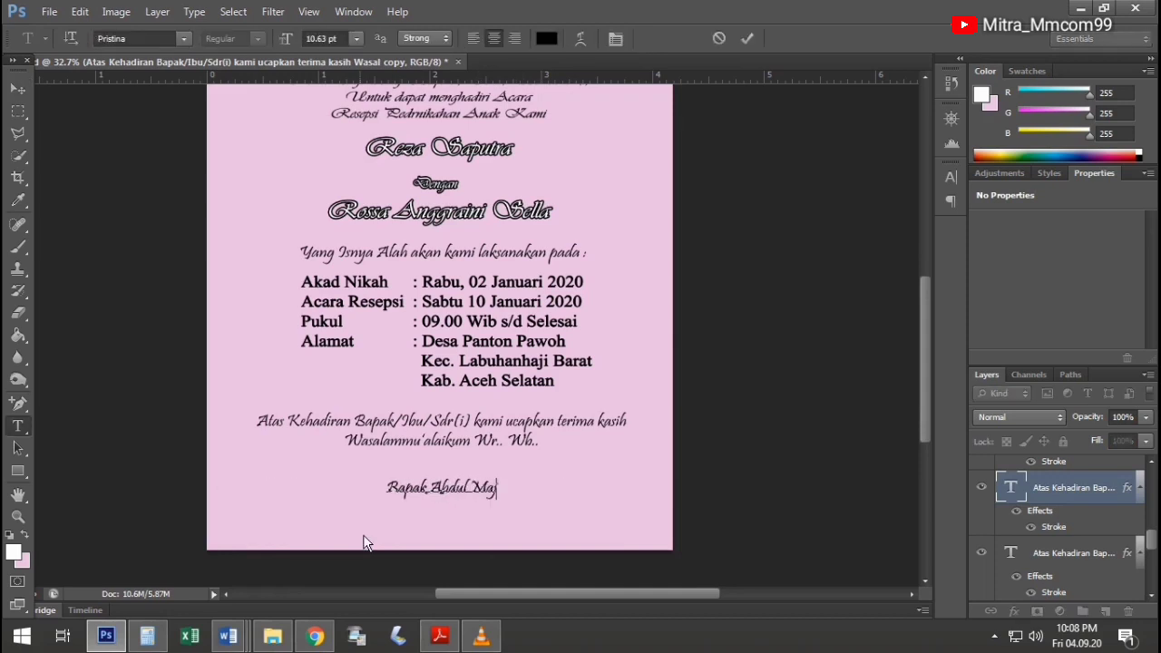
text(id)
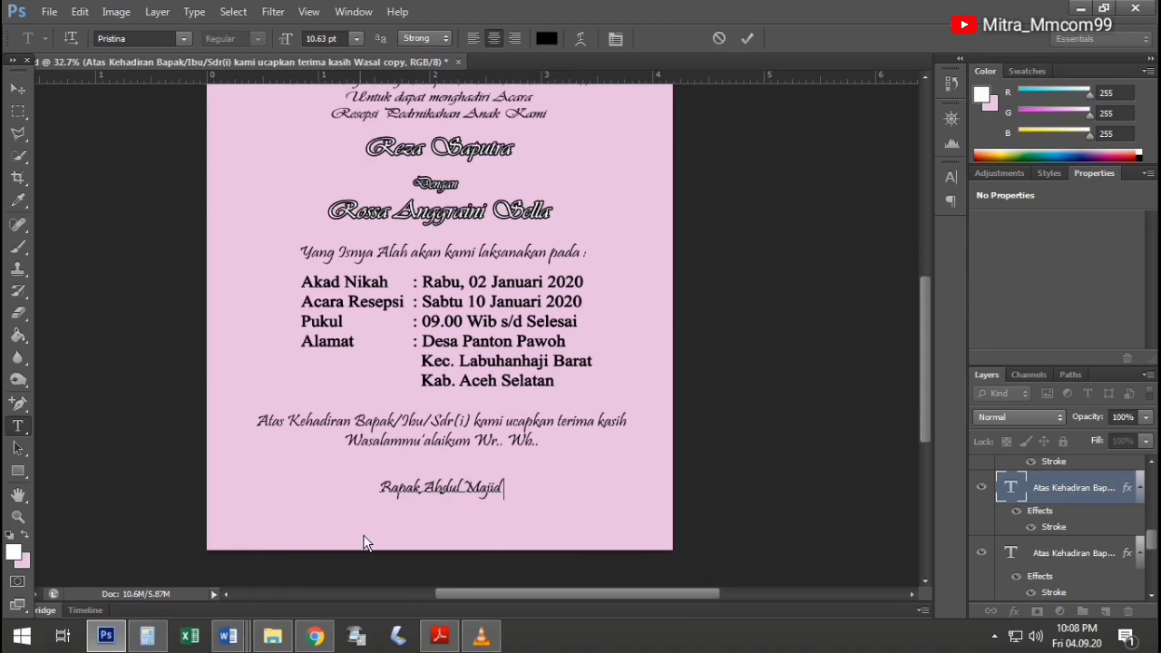
text( & Ibu)
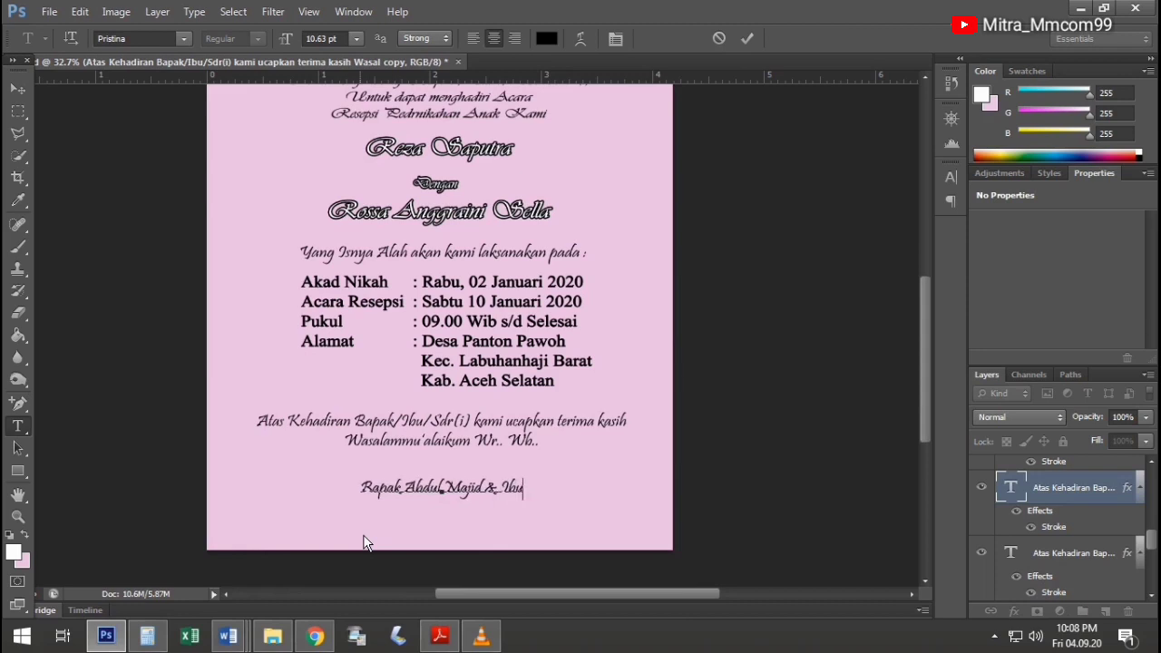
text( Sarah)
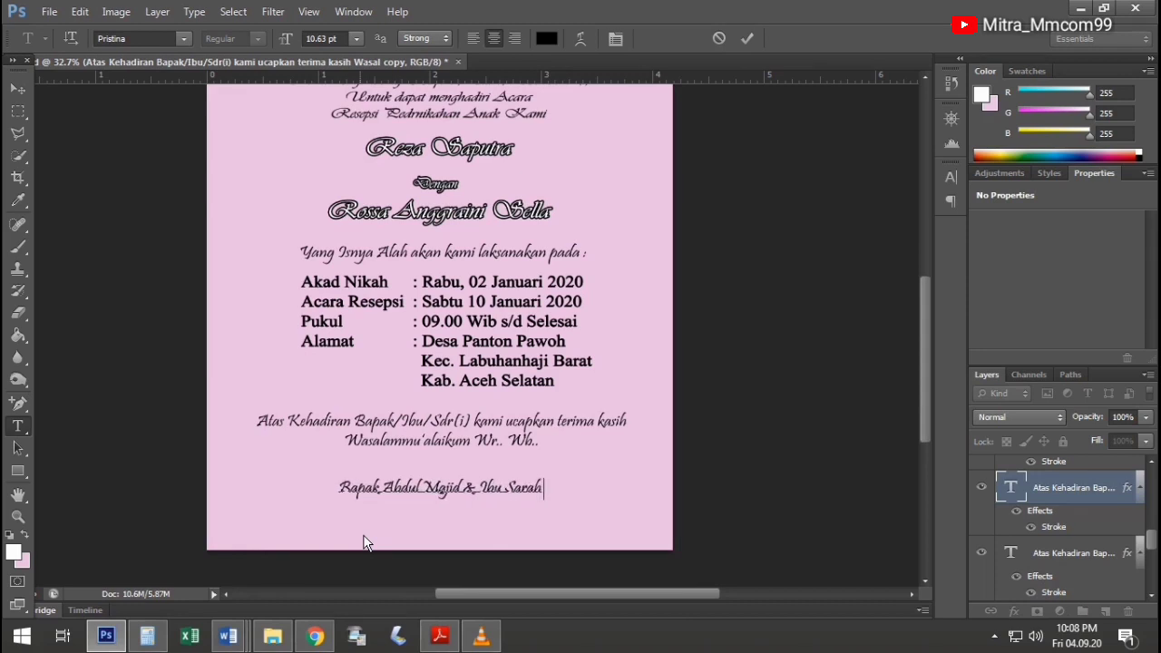
text( Ayu Ningsi)
click(17, 88)
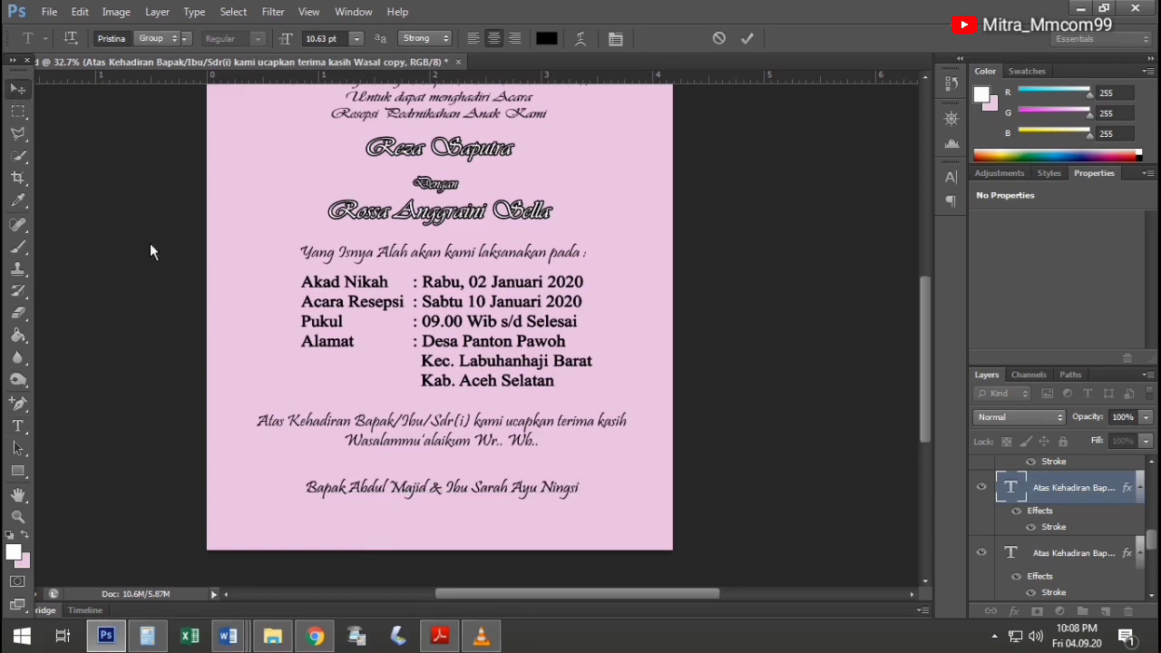
drag(522, 490, 523, 513)
Set the parents' names line in the Radioactive font
key(t)
click(582, 510)
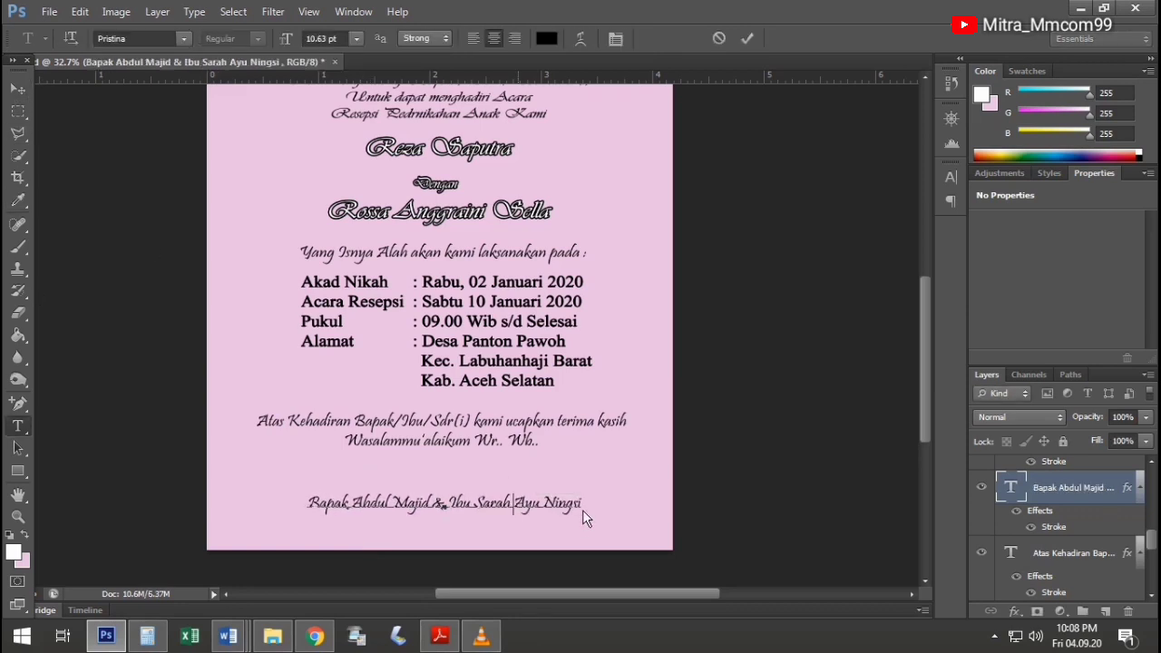
key(ctrl+a)
click(103, 38)
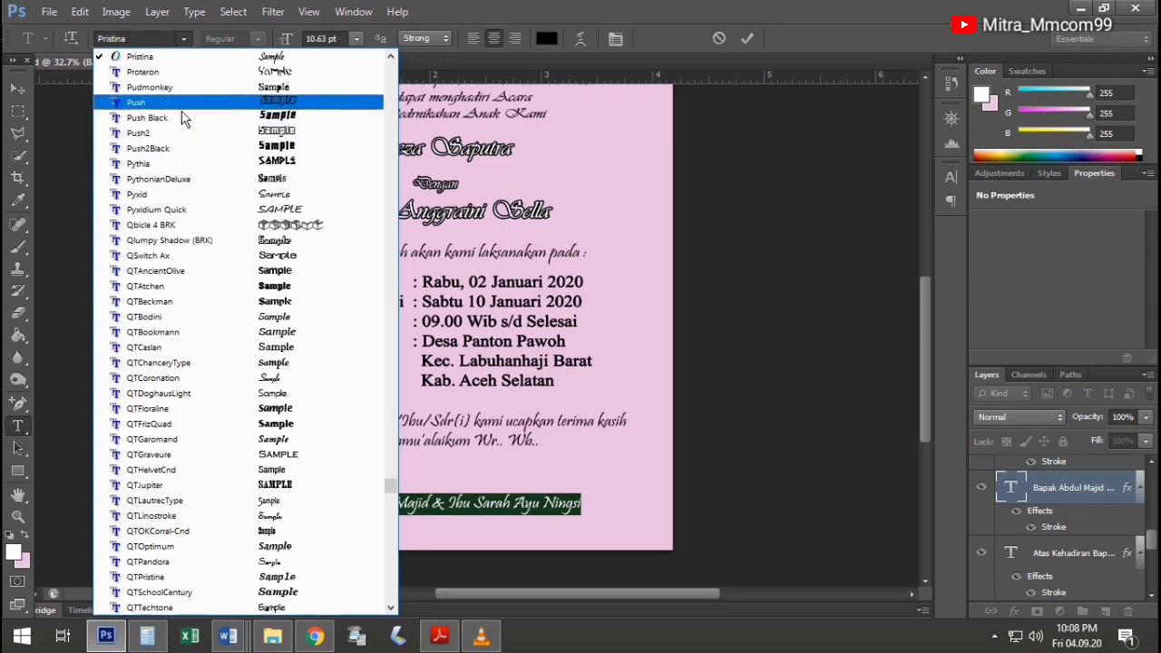
scroll(160, 136, up, 8)
scroll(160, 145, up, 9)
click(150, 39)
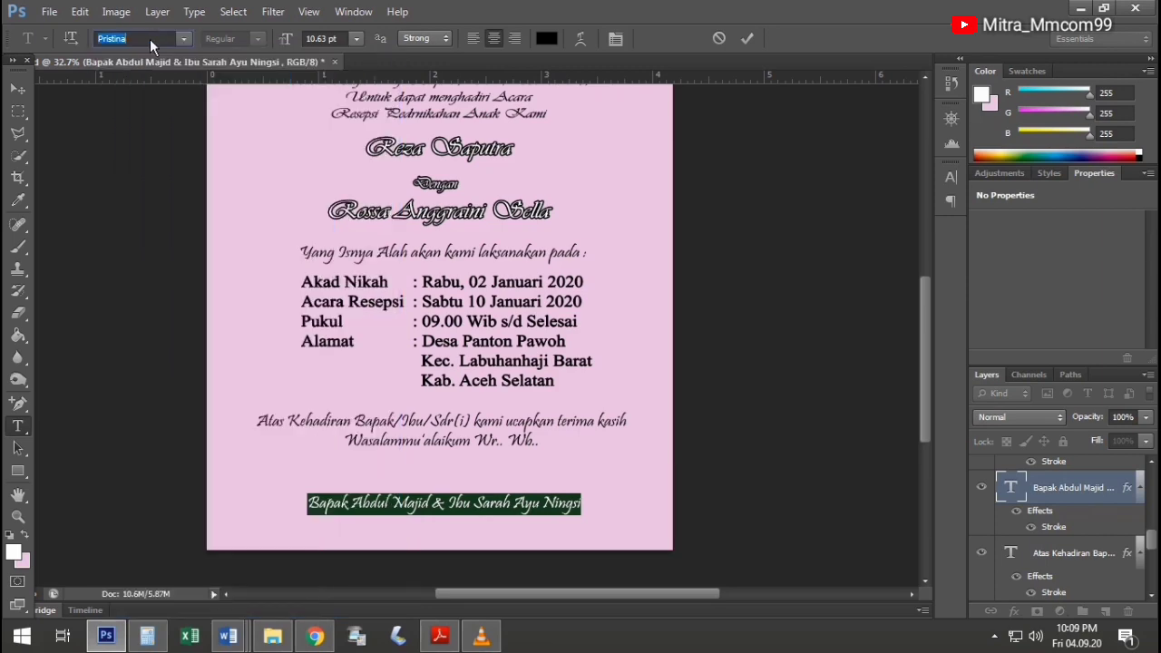
text(Rom)
key(Return)
key(ctrl+Return)
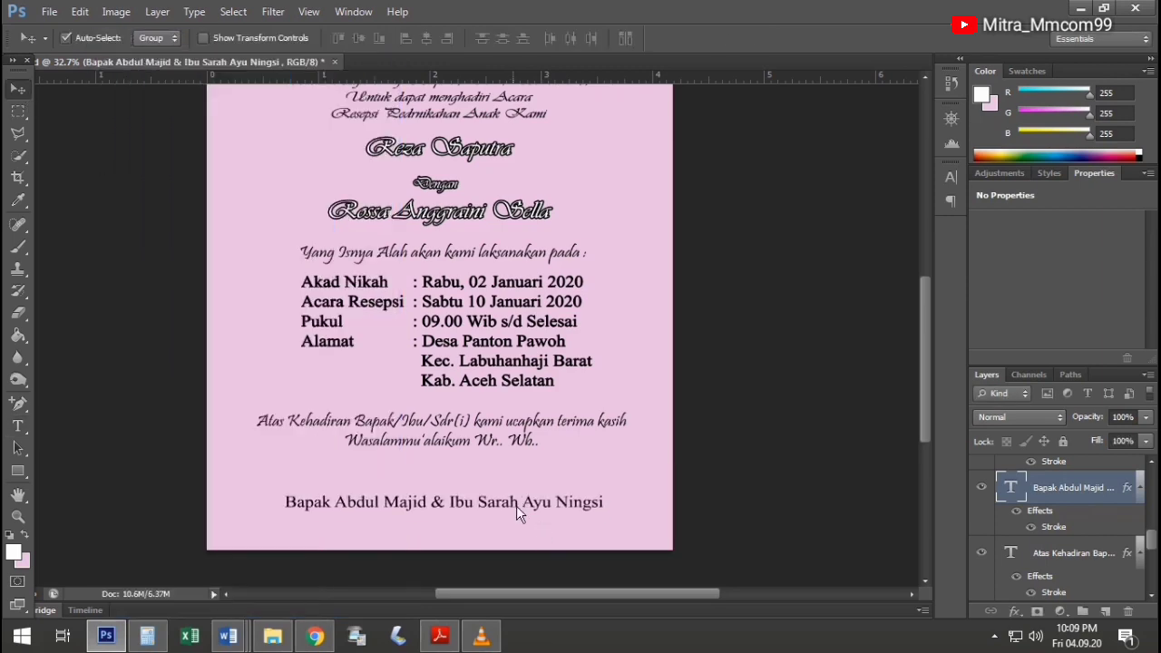
Scale the parents' names line down slightly and centre it under the closing text
key(ctrl+t)
drag(604, 534, 562, 529)
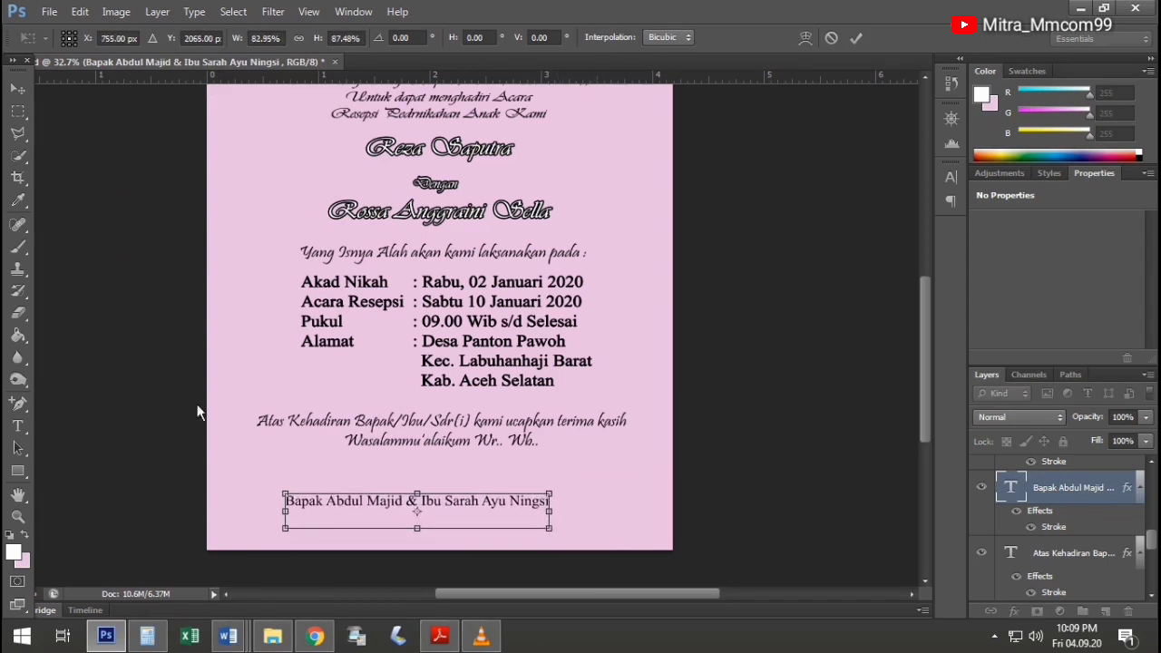
click(17, 88)
click(496, 250)
drag(496, 506, 526, 511)
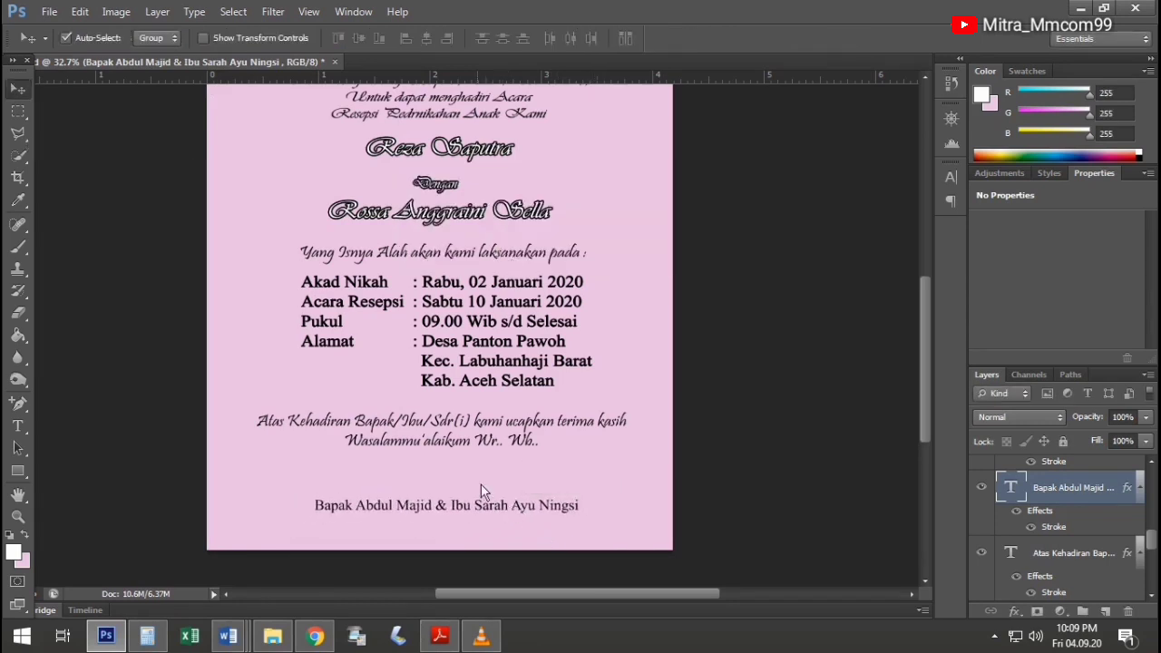
Adjust the Stroke layer effect on the parents' names line
click(1015, 610)
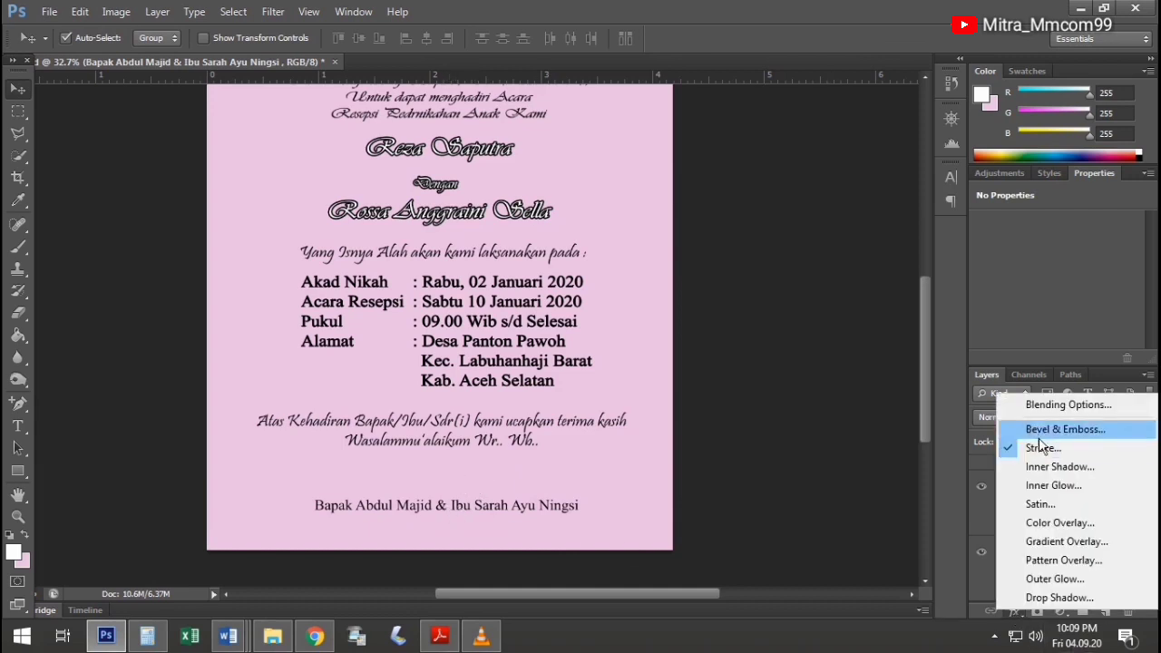
click(1037, 520)
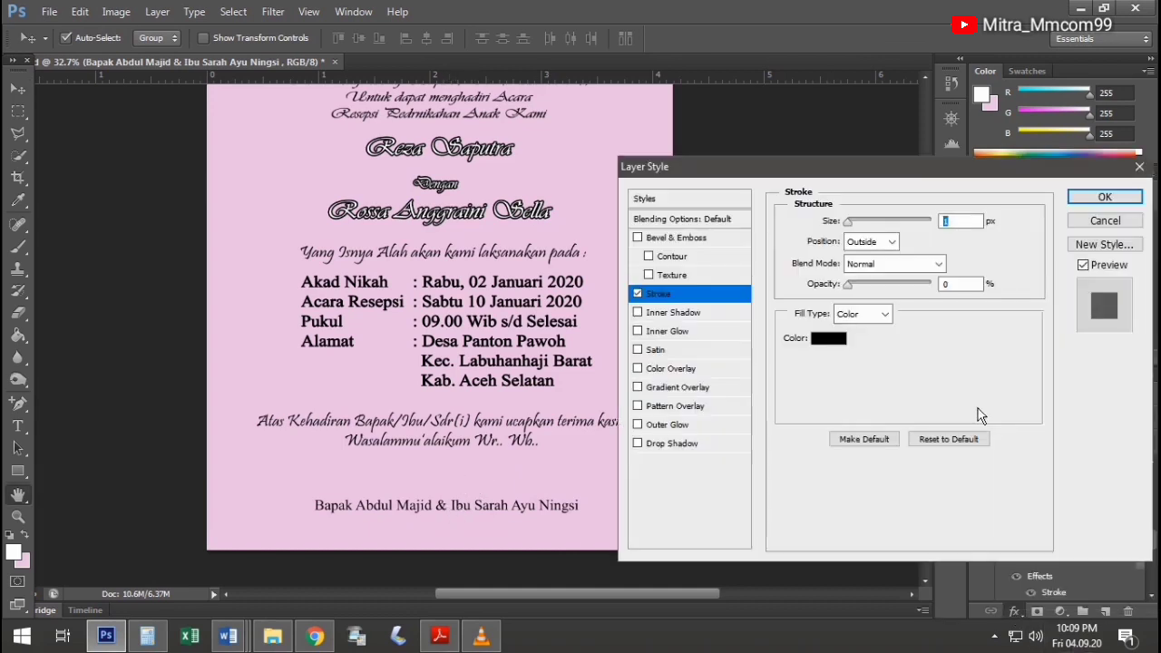
click(1099, 201)
scroll(440, 570, down, 1)
Underline the whole parents' names line
key(t)
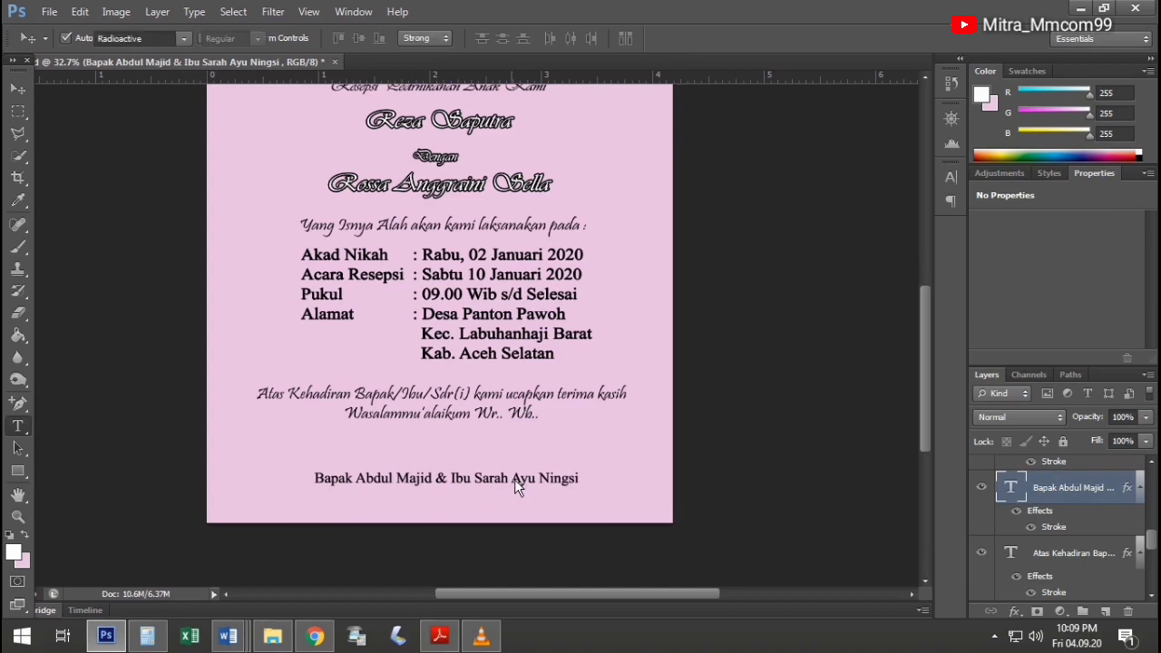
click(515, 479)
drag(579, 481, 612, 49)
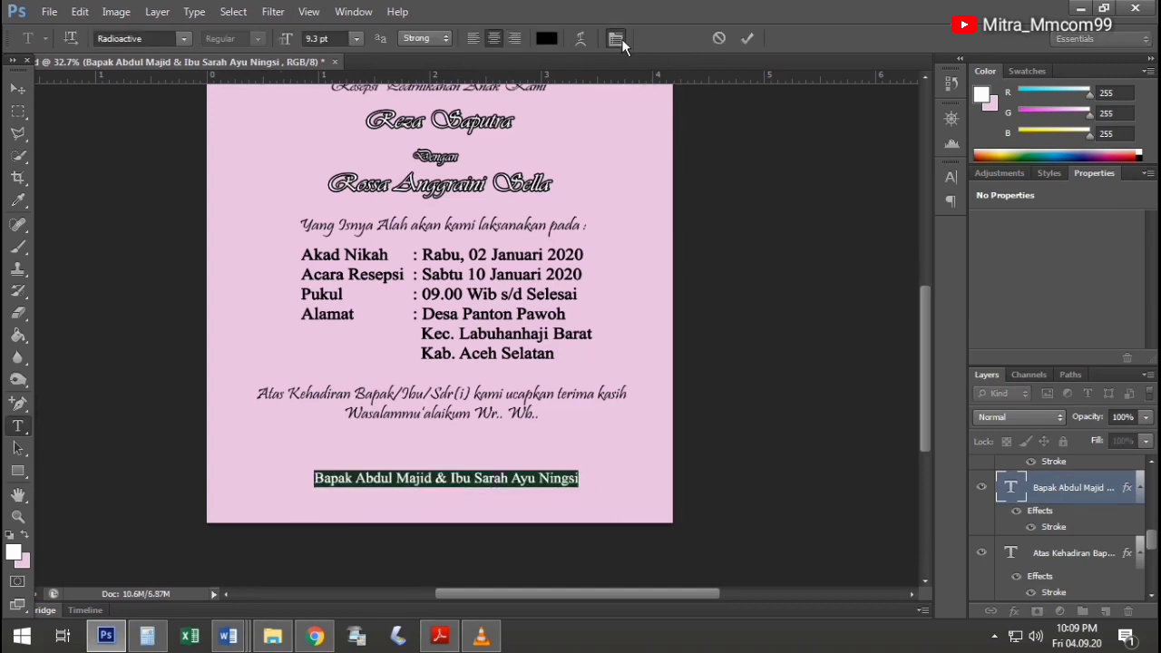
click(621, 40)
click(17, 88)
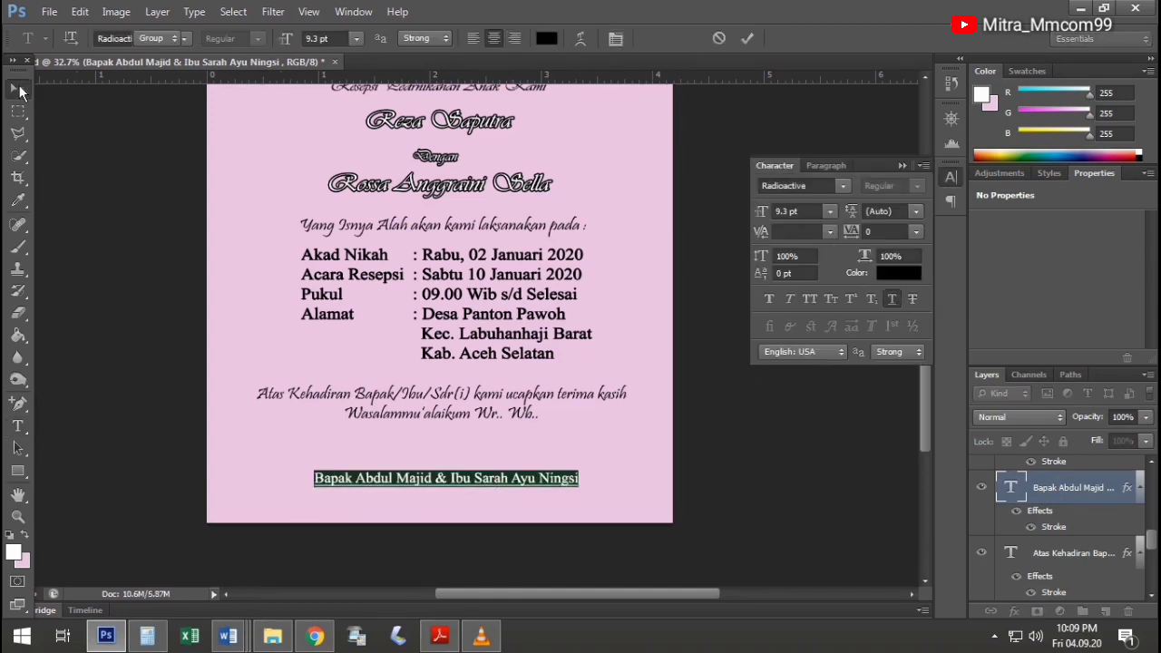
click(903, 165)
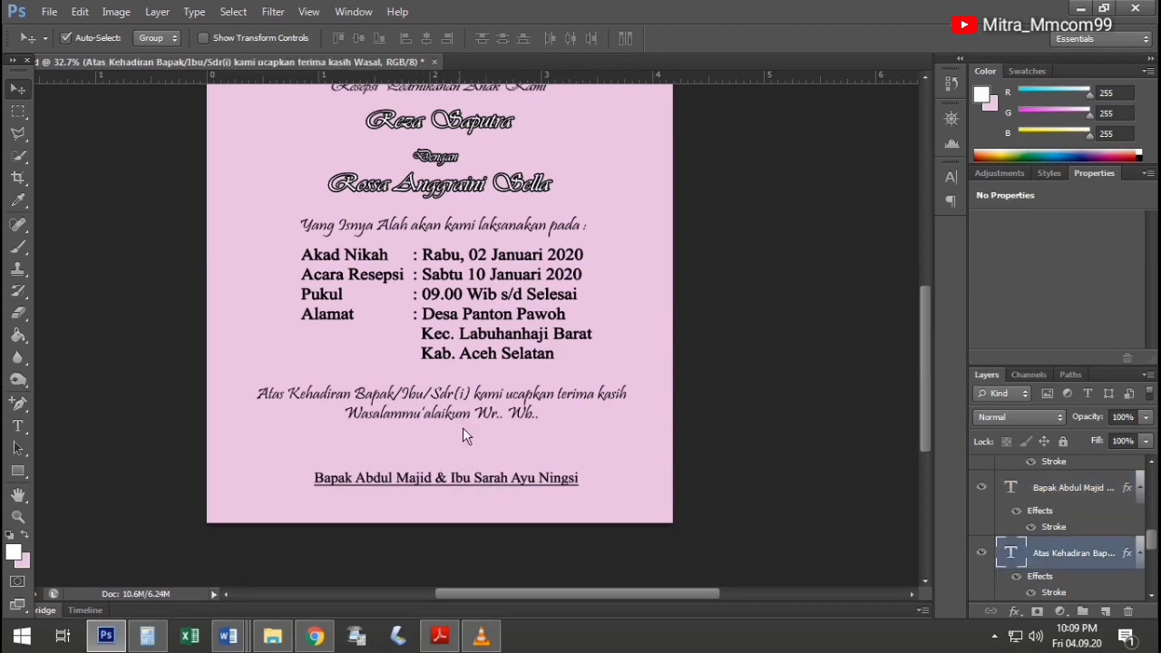
Duplicate the closing text as 'Turut Mengundang Seluruh Ahli Famili' below the parents' names
drag(463, 421, 467, 473)
key(t)
drag(549, 473, 241, 441)
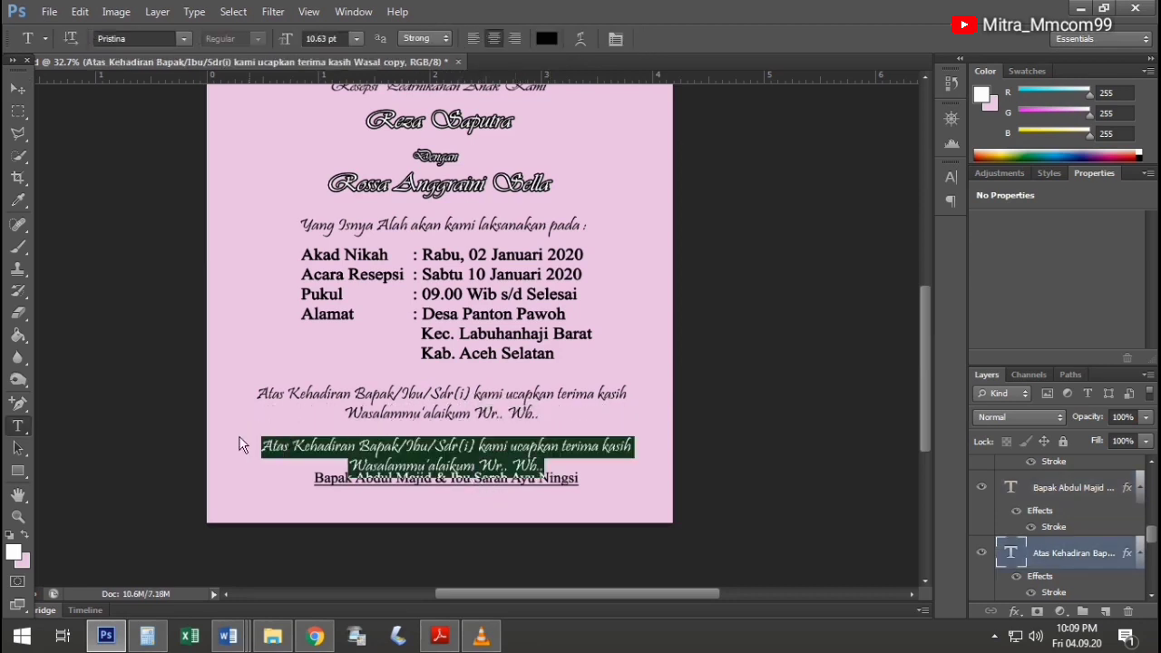
text(Turut Me)
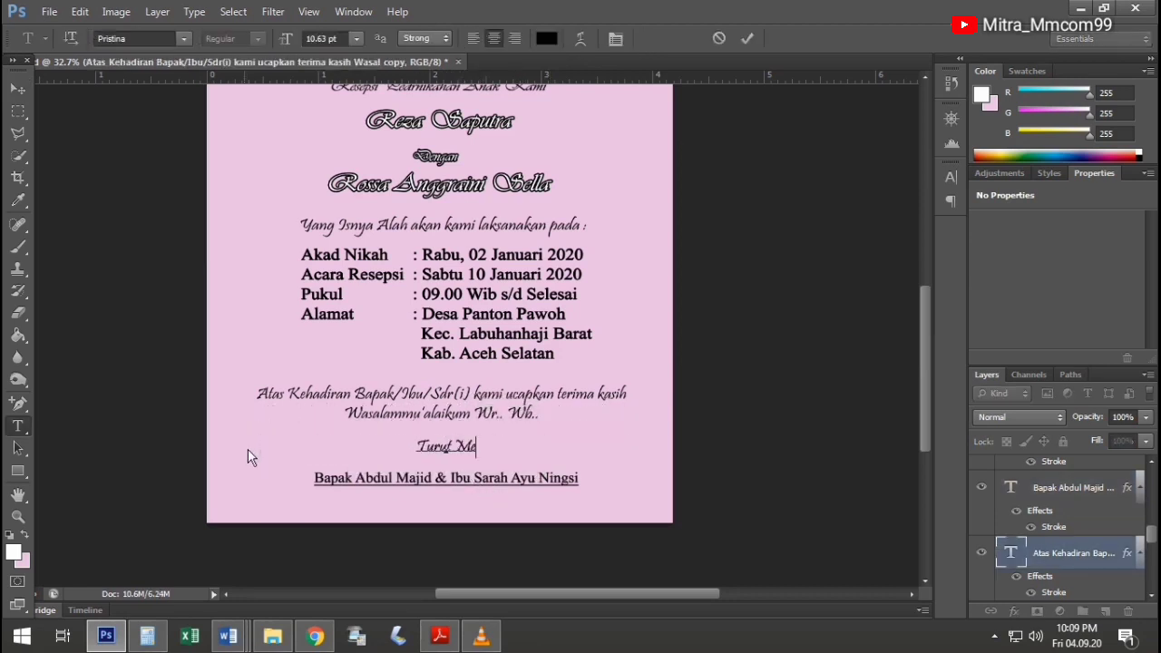
text(ngundang)
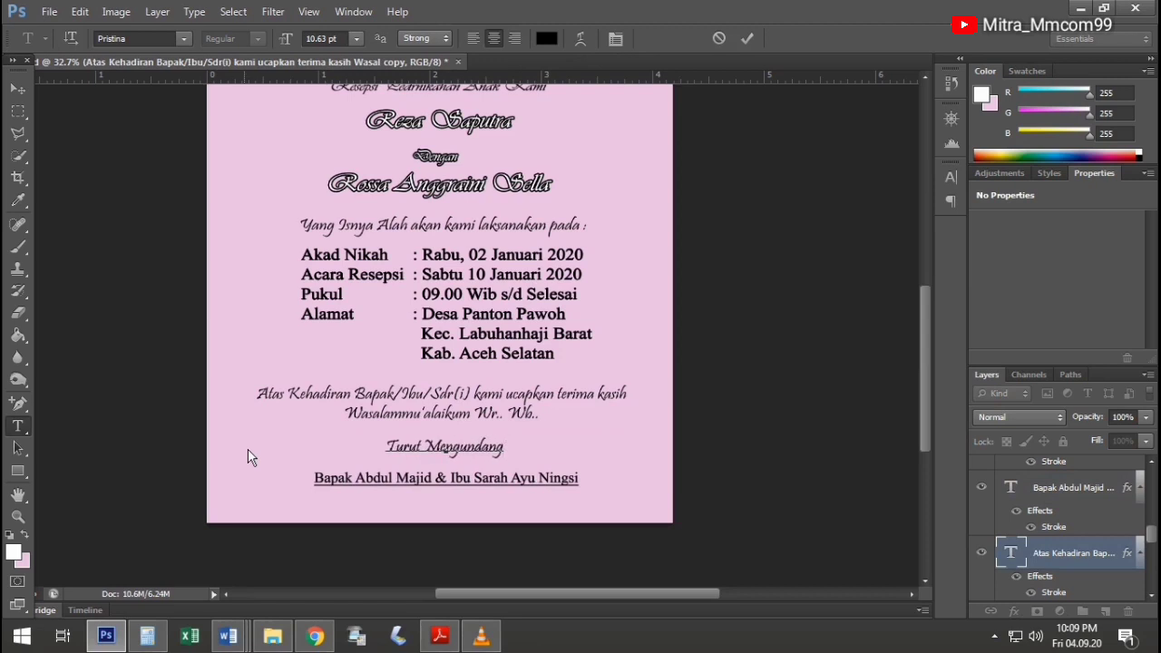
text( Seluruh Ahli Fami)
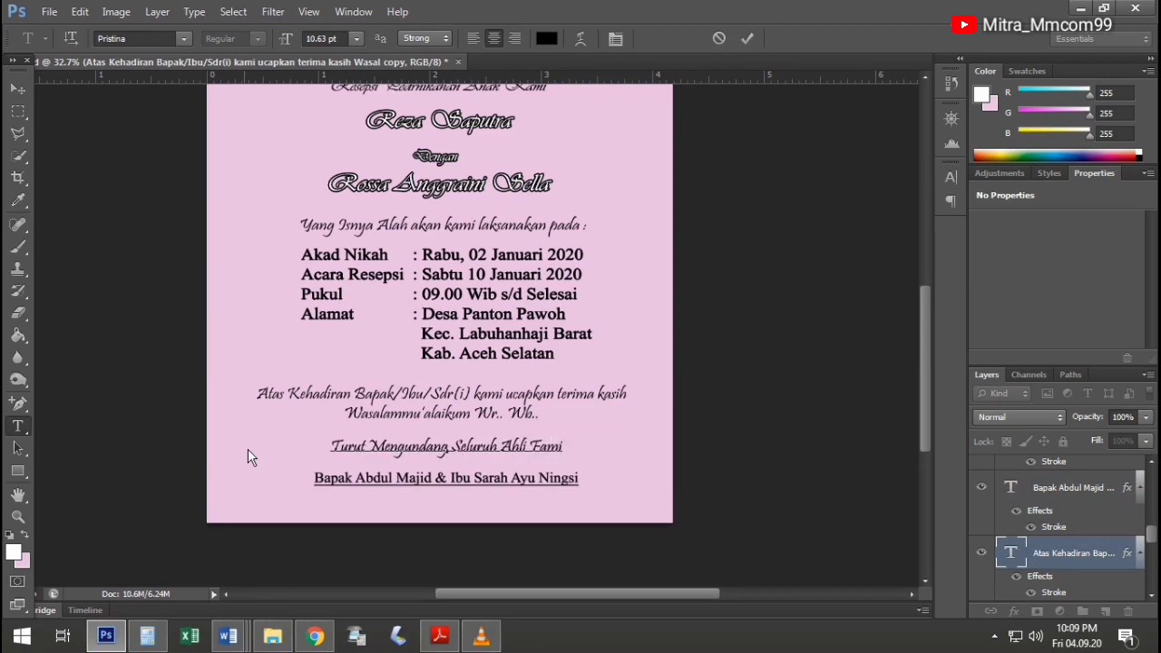
text(li)
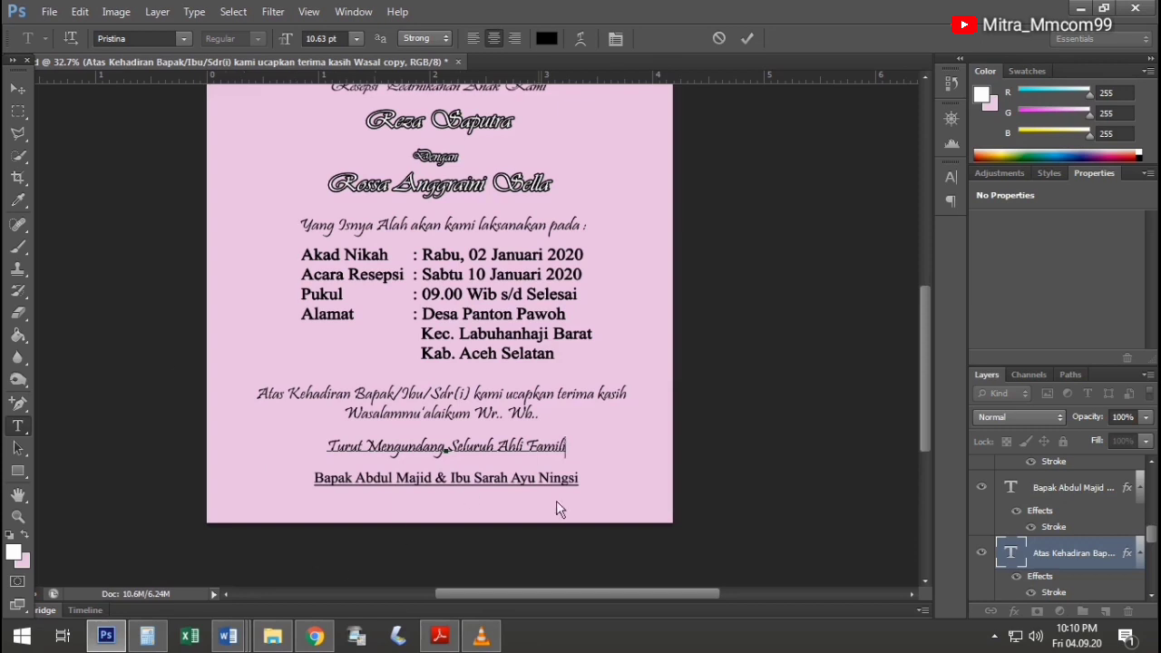
click(18, 88)
drag(502, 452, 501, 501)
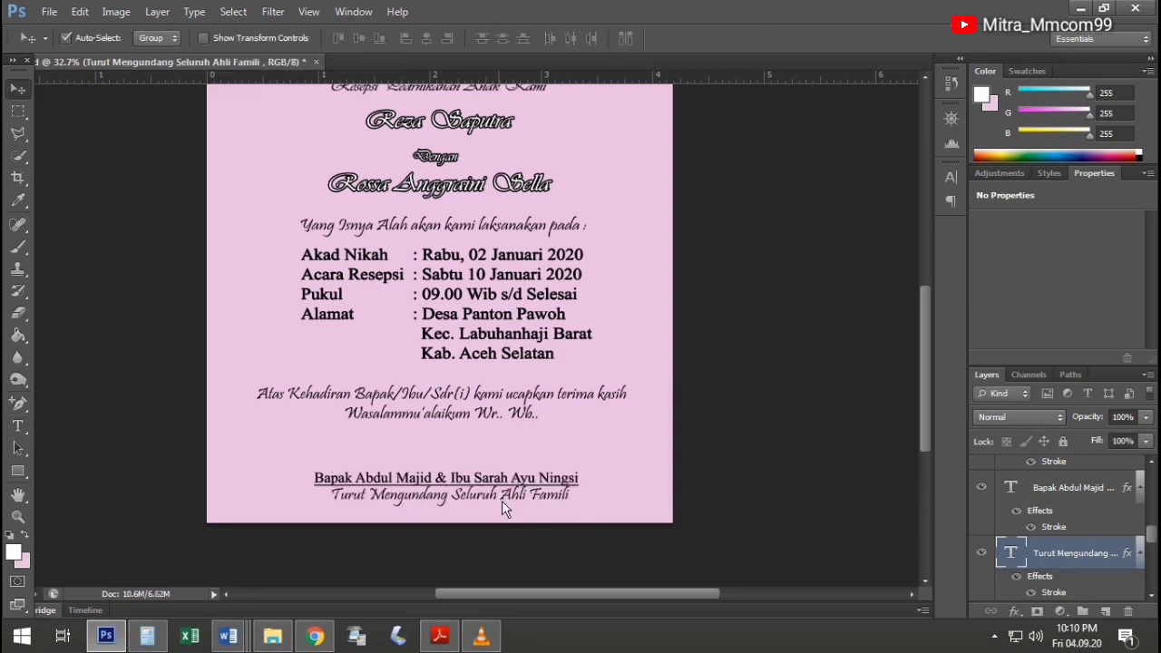
Scale the family line down with free transform
key(ctrl+t)
drag(563, 523, 489, 500)
click(18, 88)
click(537, 258)
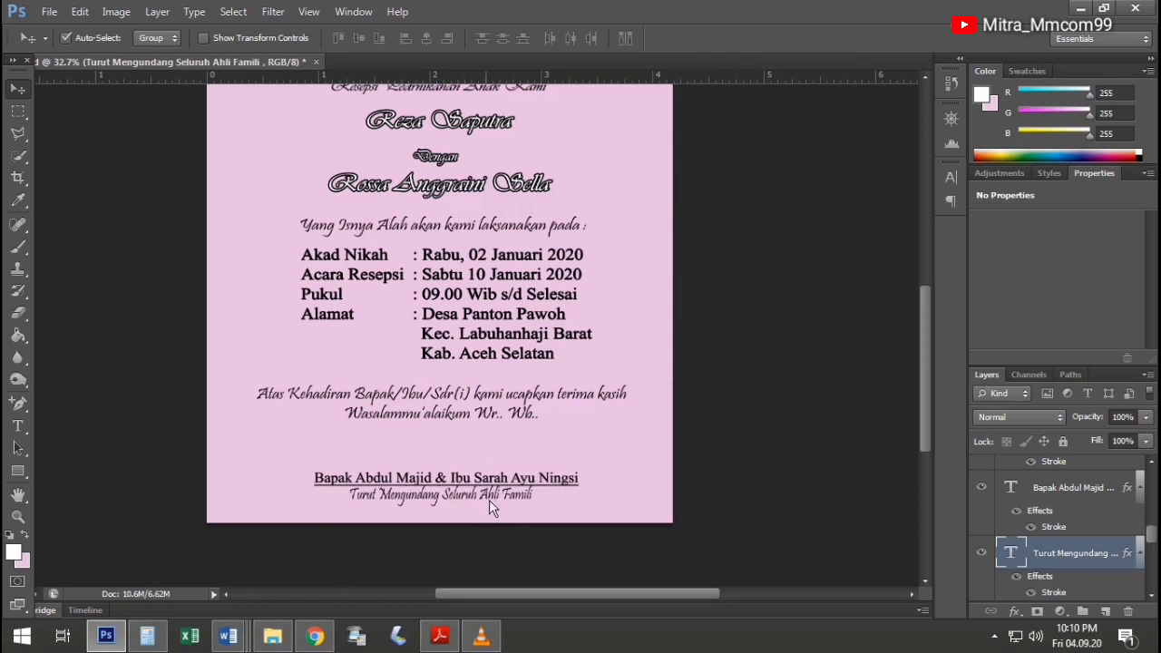
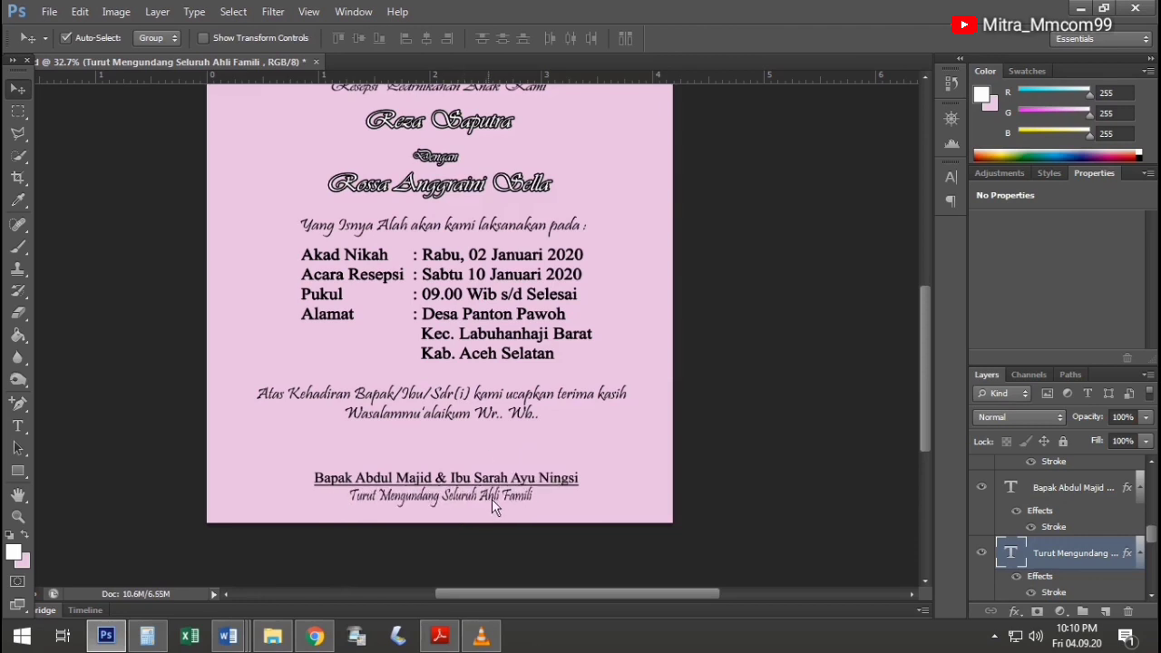
Set the Turut Mengundang line to Californian FB and narrow it to about 83% width
key(t)
drag(542, 497, 350, 497)
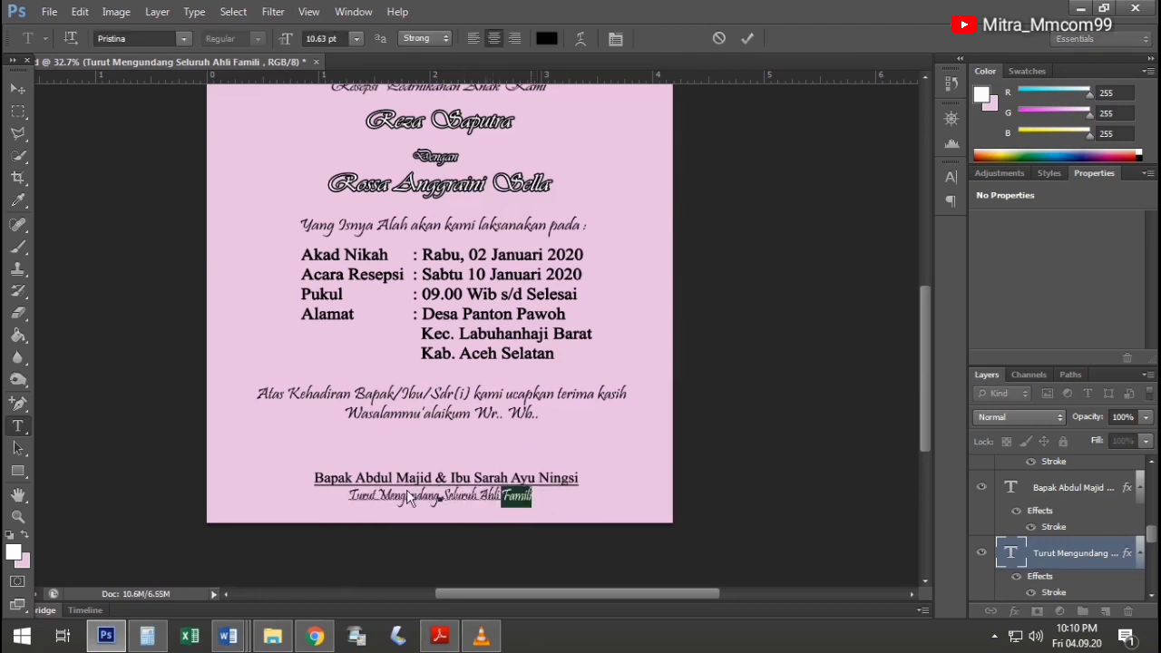
click(152, 40)
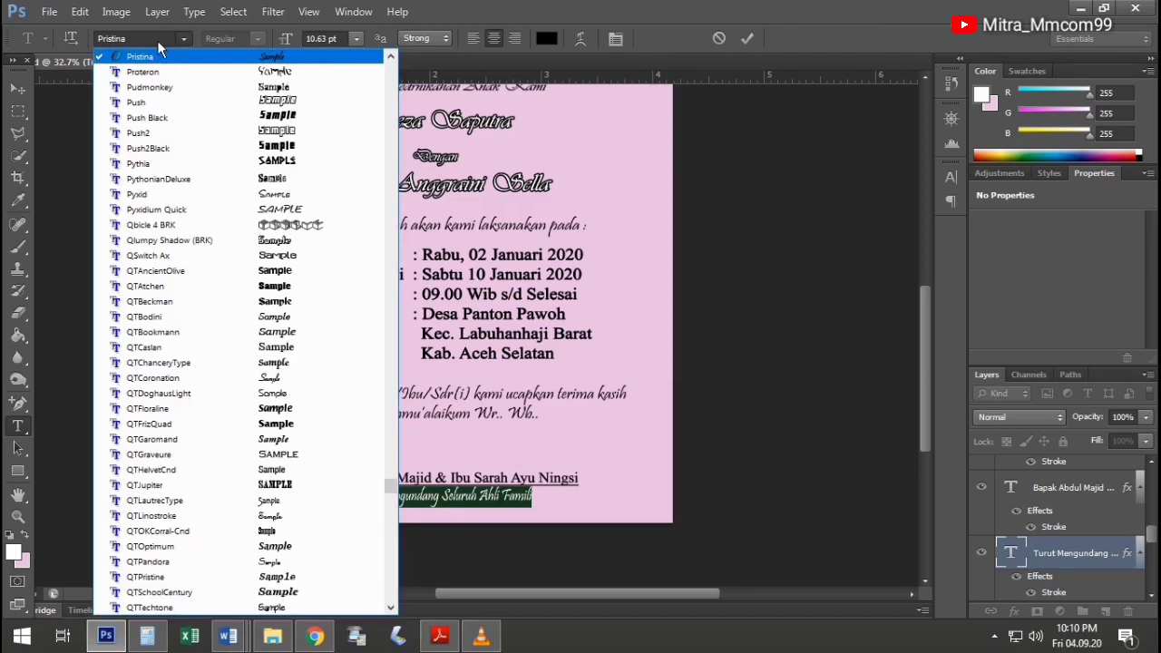
click(157, 39)
text(Californian FB)
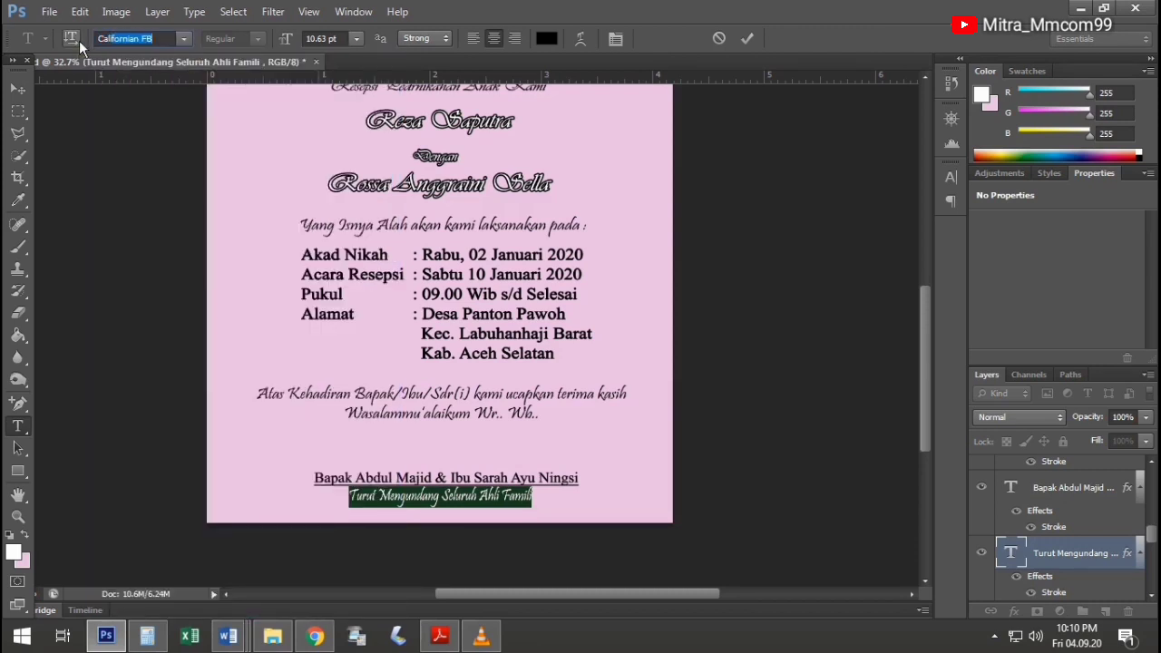
key(Return)
click(17, 89)
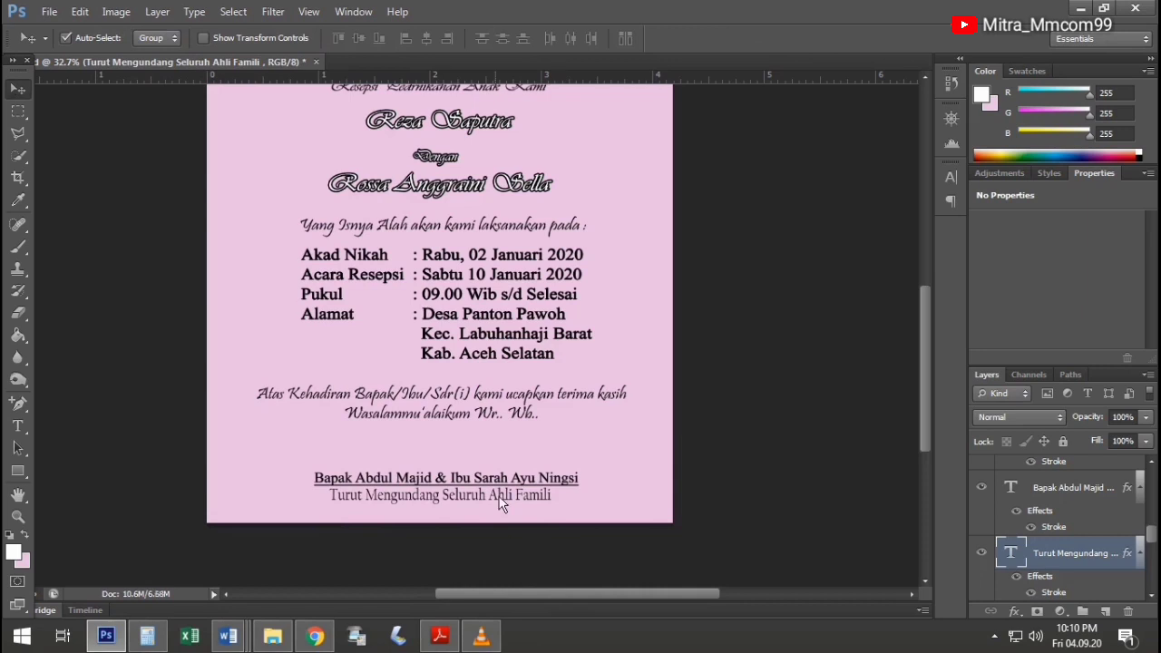
key(ctrl+t)
drag(552, 507, 479, 507)
click(18, 89)
click(506, 253)
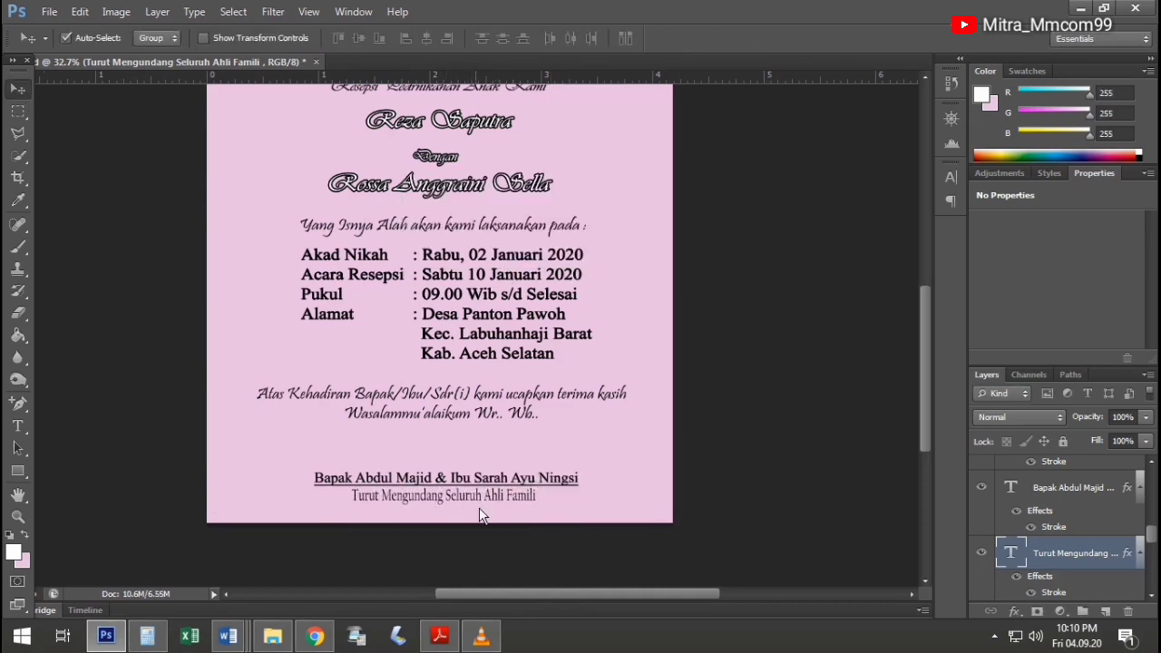
Set the parents' names line to Californian FB and shift it slightly right
click(571, 482)
key(t)
drag(570, 479, 179, 477)
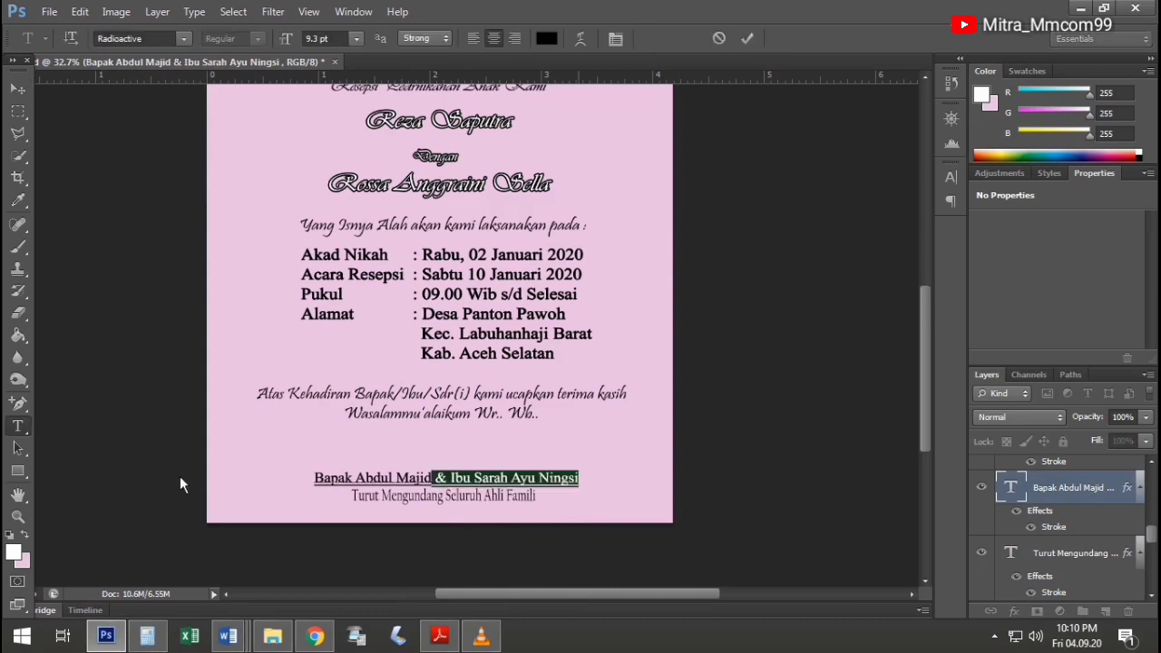
text(Californian FB)
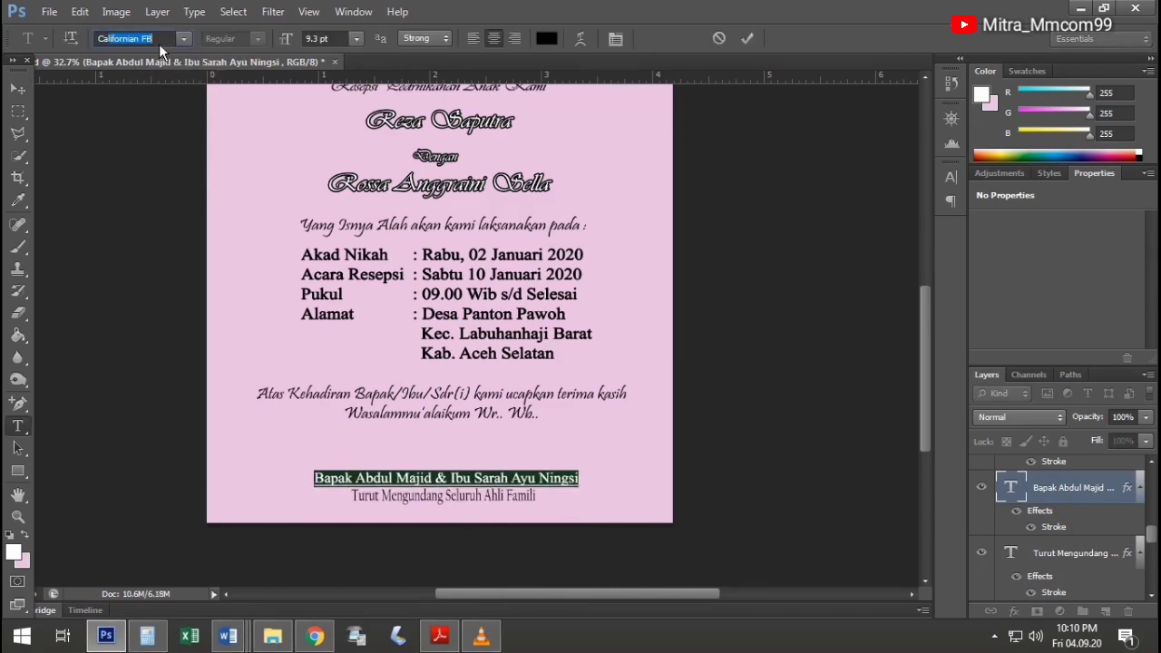
key(Return)
click(19, 85)
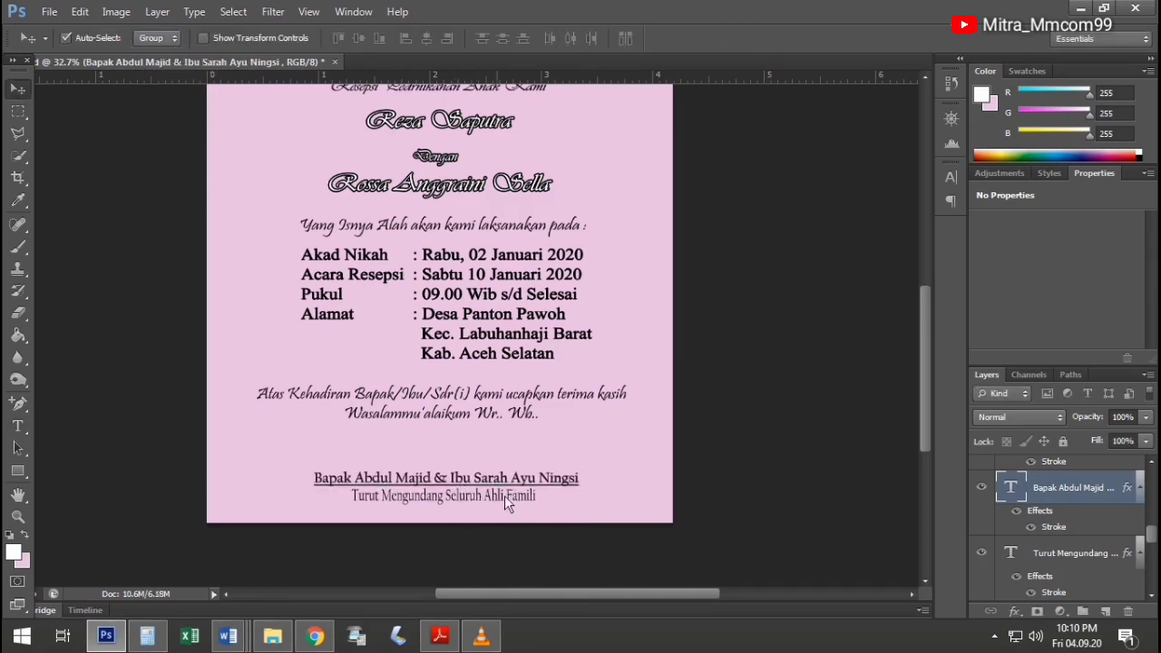
drag(511, 488, 516, 480)
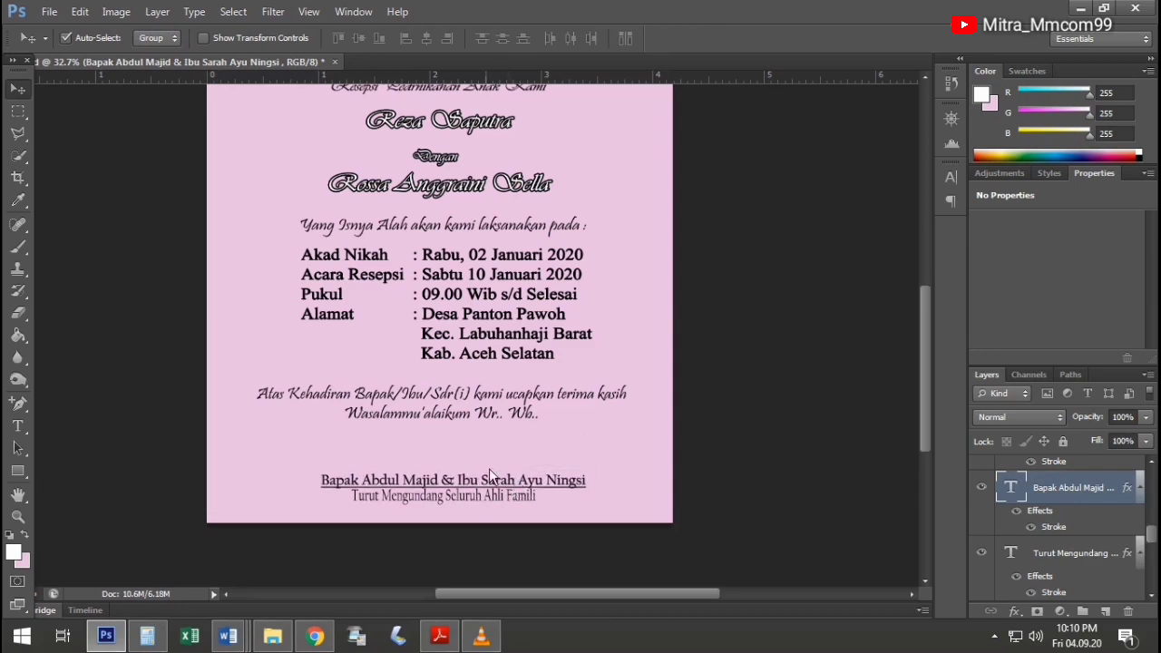
Move a copy of the Sekapur Sirih title higher on the card
scroll(515, 376, down, 1)
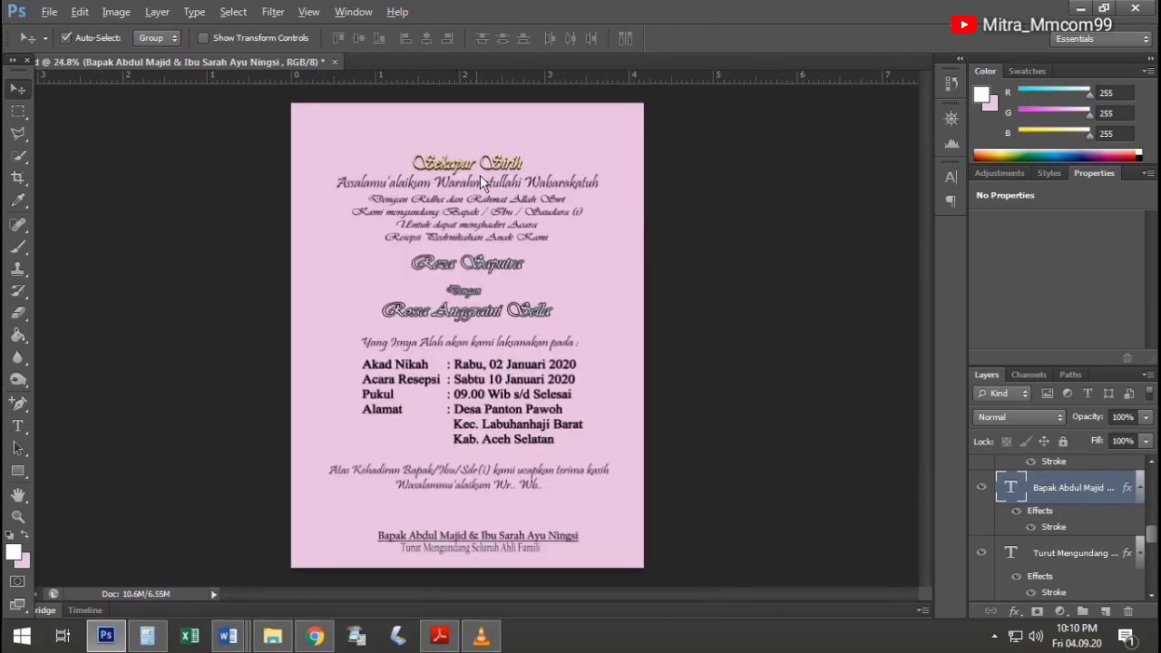
scroll(480, 175, up, 1)
scroll(491, 180, up, 1)
scroll(491, 181, up, 1)
scroll(489, 202, up, 1)
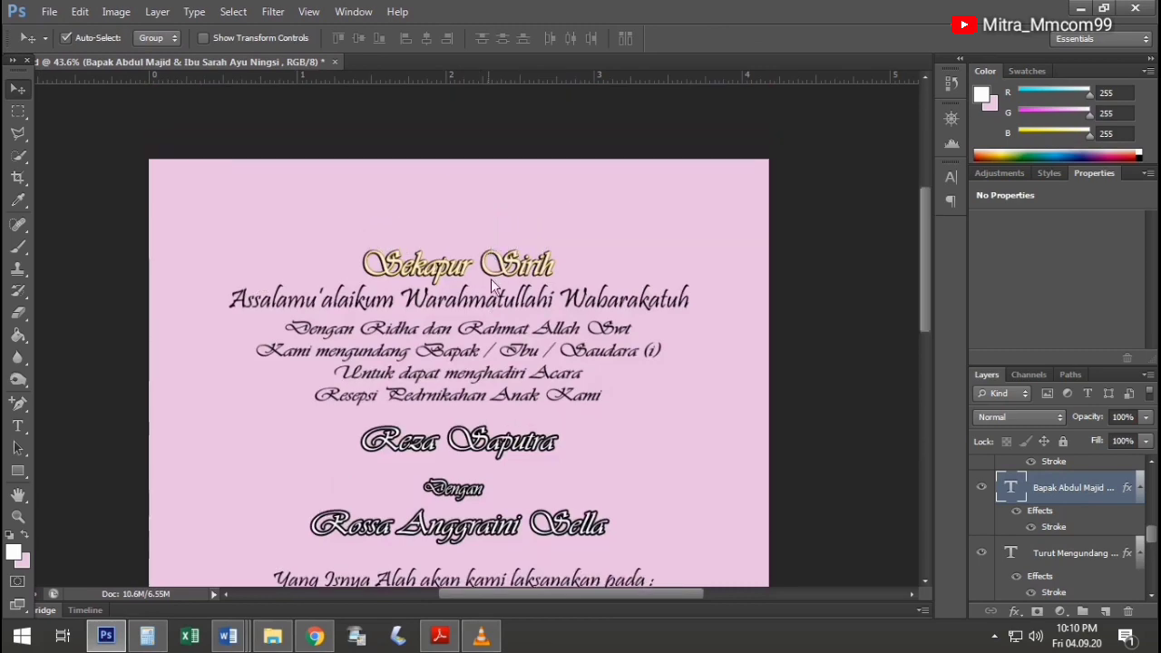
click(493, 286)
mouse_move(495, 283)
mouse_down()
mouse_move(513, 237)
mouse_move(511, 247)
mouse_up()
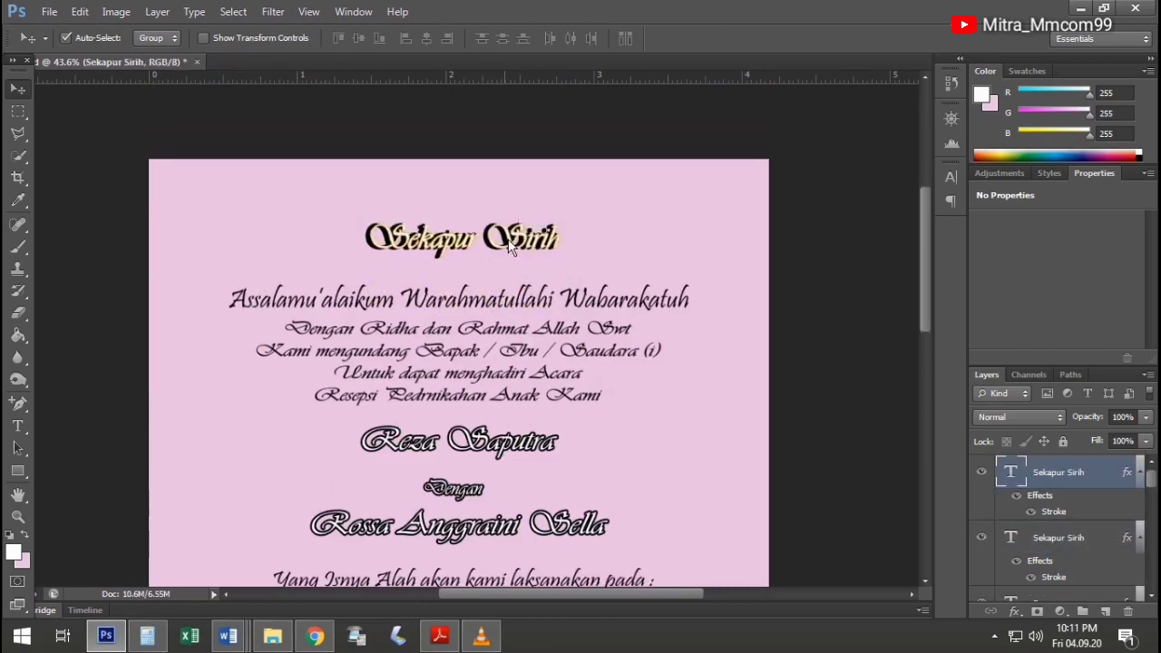
scroll(508, 263, down, 2)
scroll(502, 289, down, 2)
scroll(494, 308, down, 2)
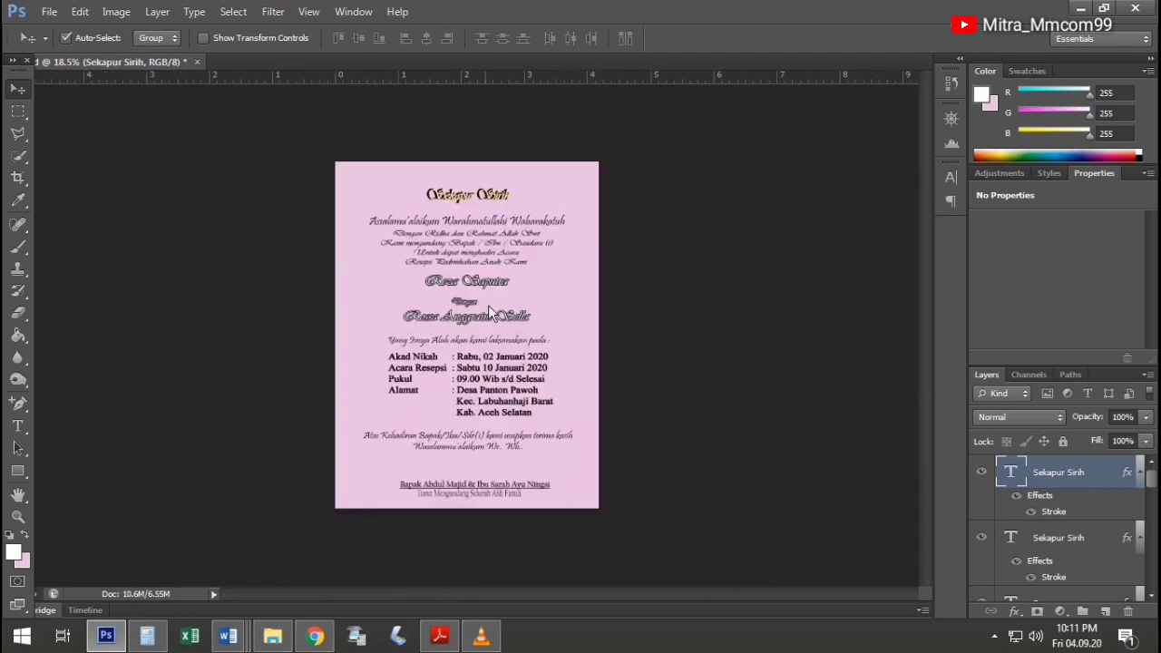
Find the Bismillah image in the Documents folder and drag it over to Photoshop
click(272, 635)
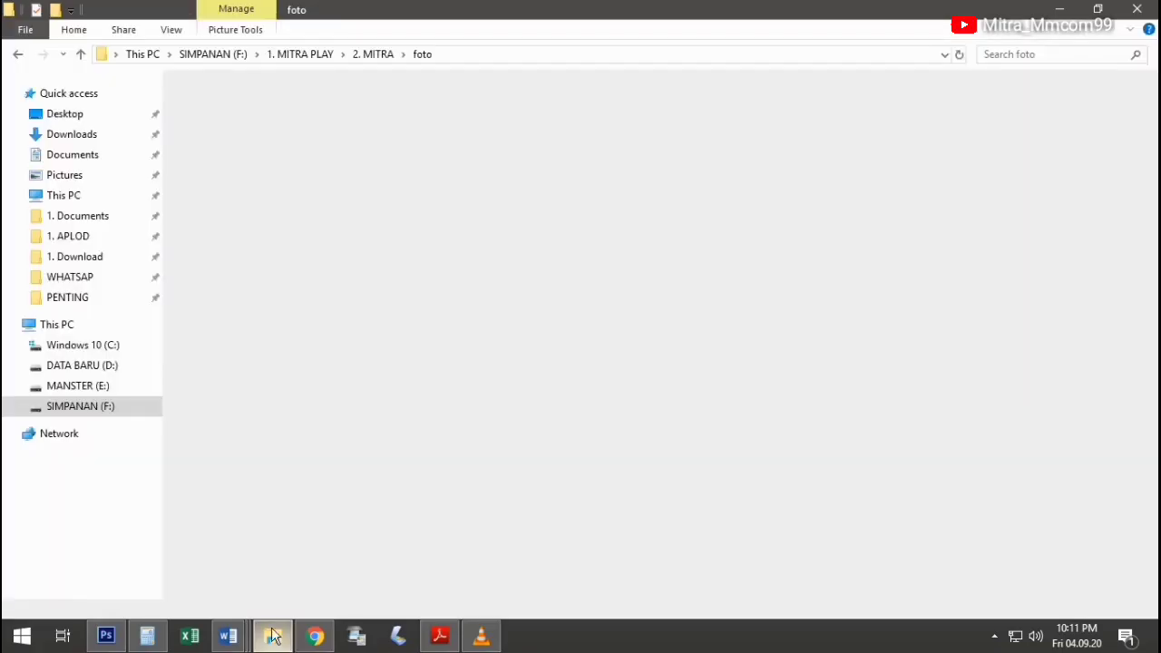
click(65, 176)
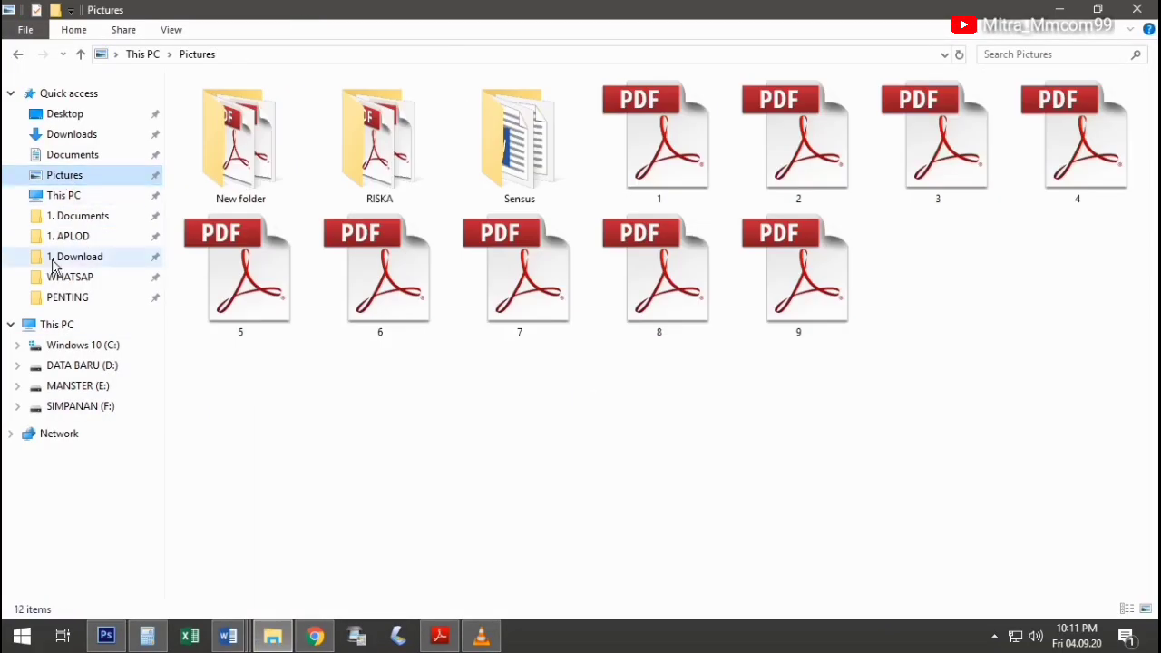
click(77, 218)
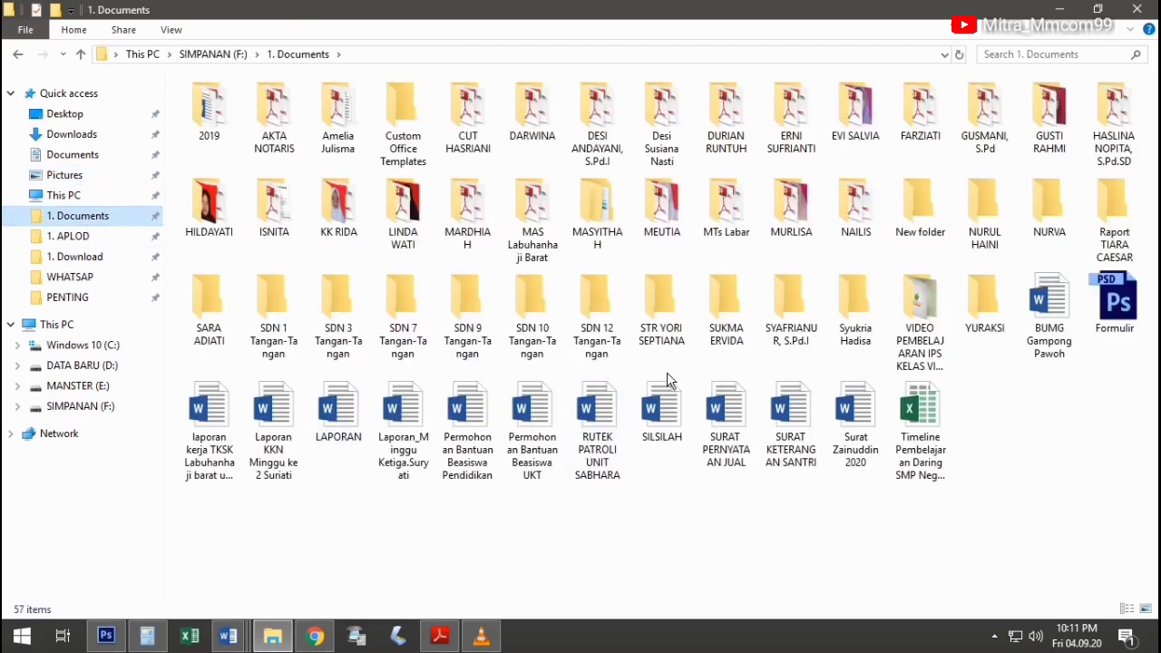
click(80, 257)
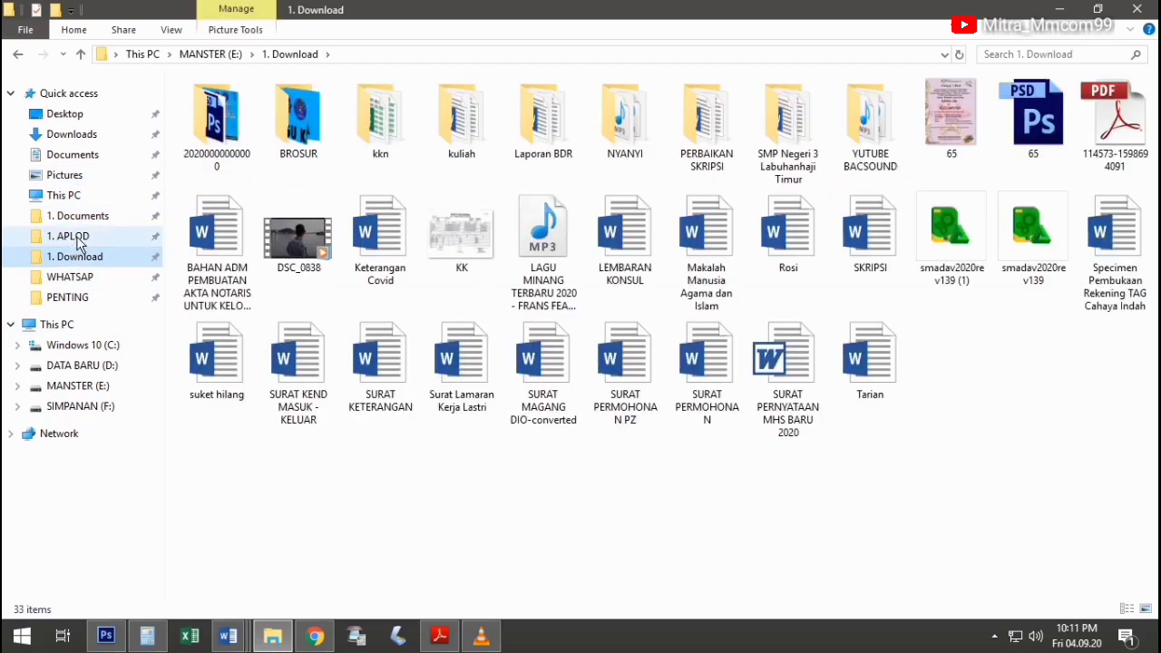
click(80, 241)
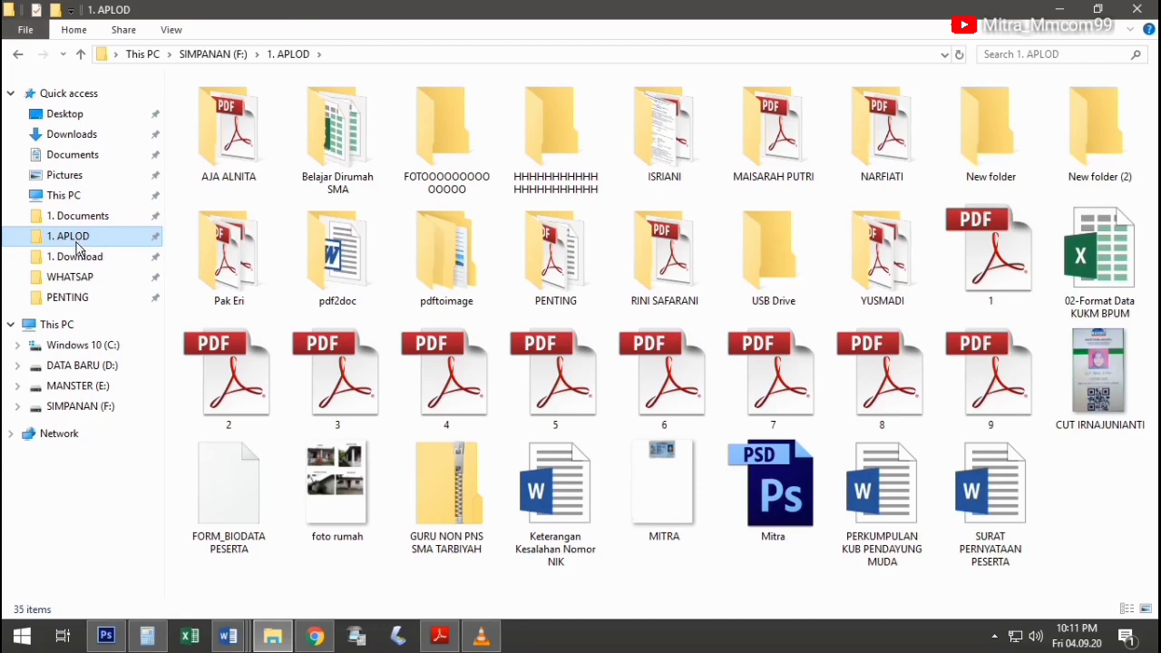
click(78, 261)
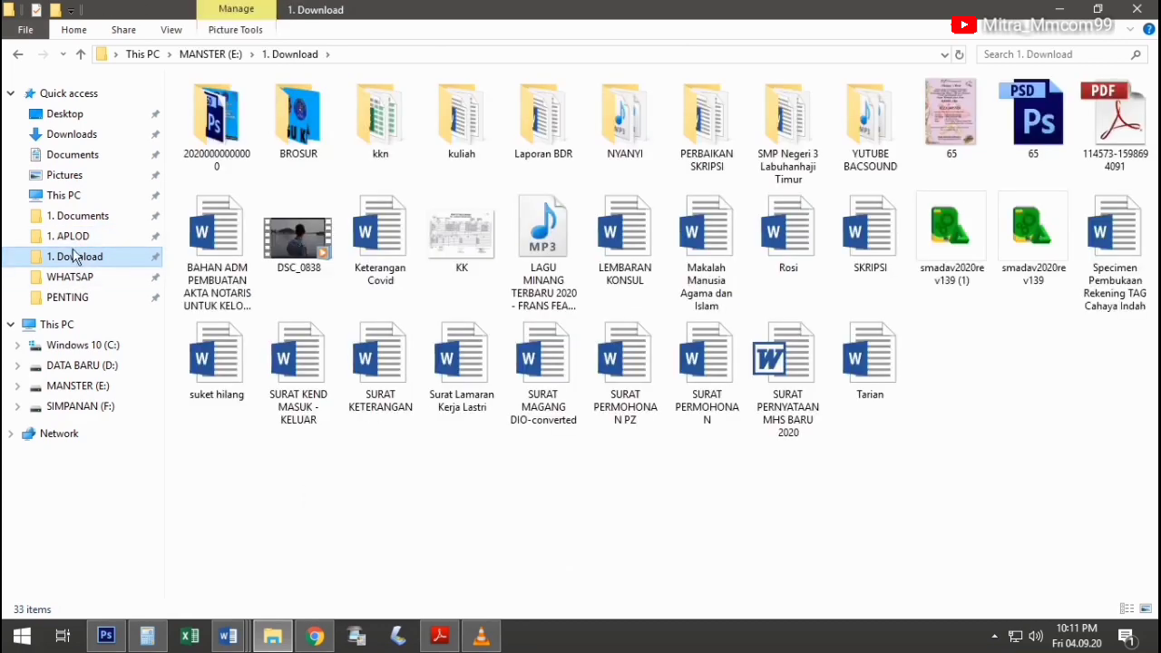
click(83, 175)
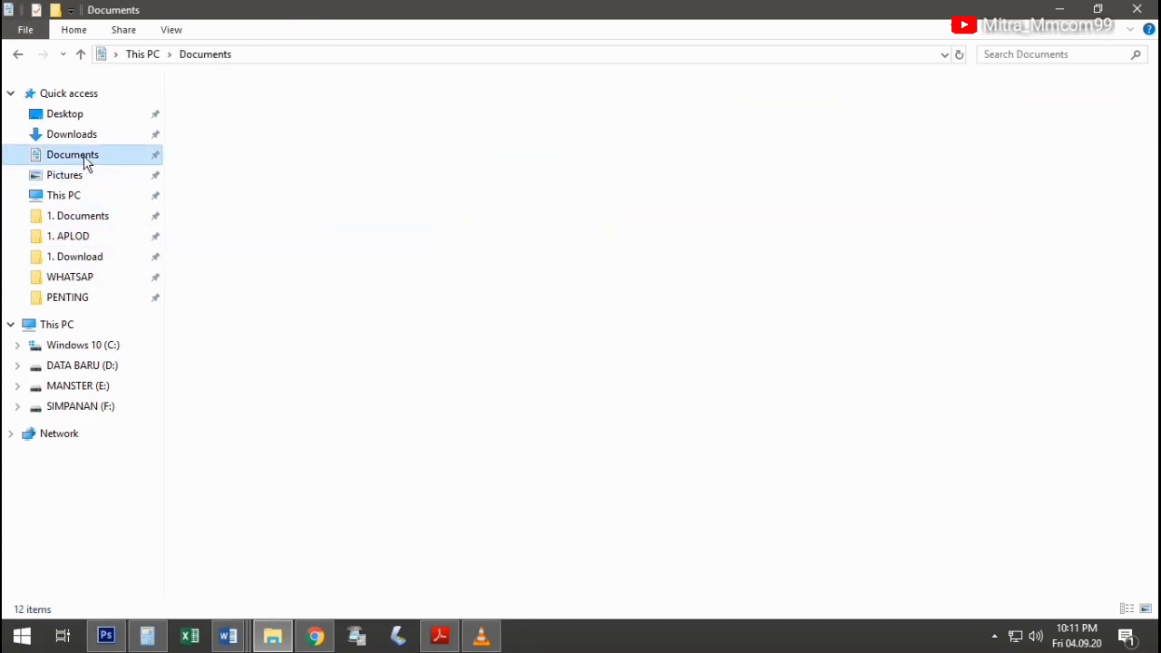
drag(426, 406, 121, 615)
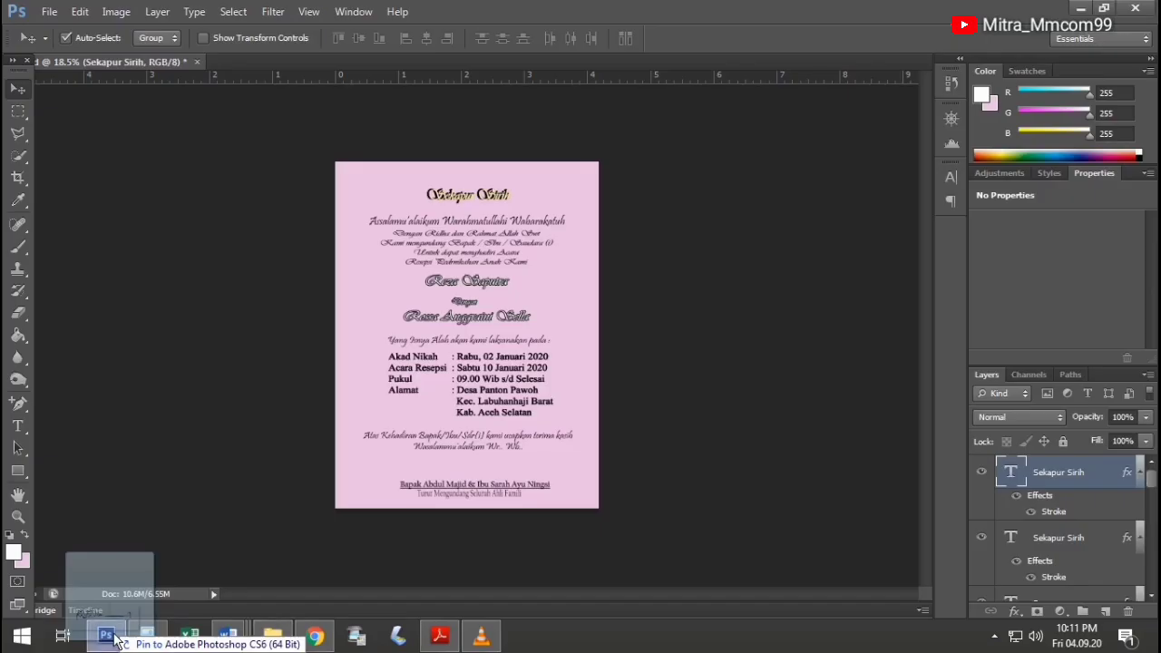
drag(121, 615, 301, 420)
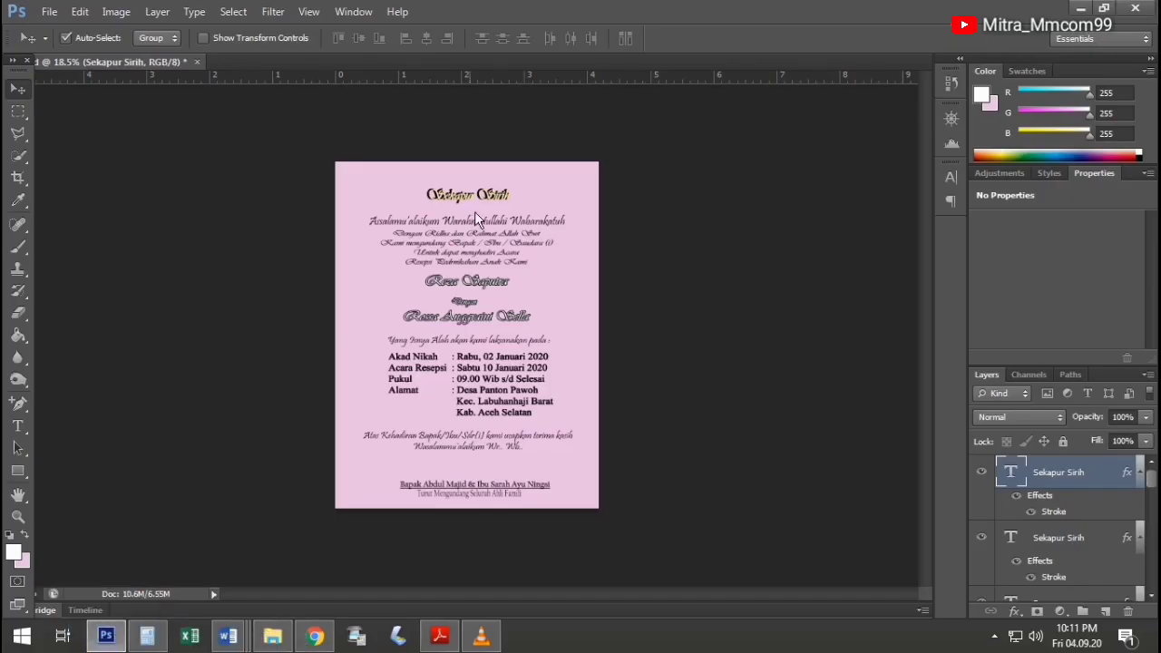
Place the Bismillah image on the invitation, undoing two accidental background shifts
drag(472, 211, 475, 208)
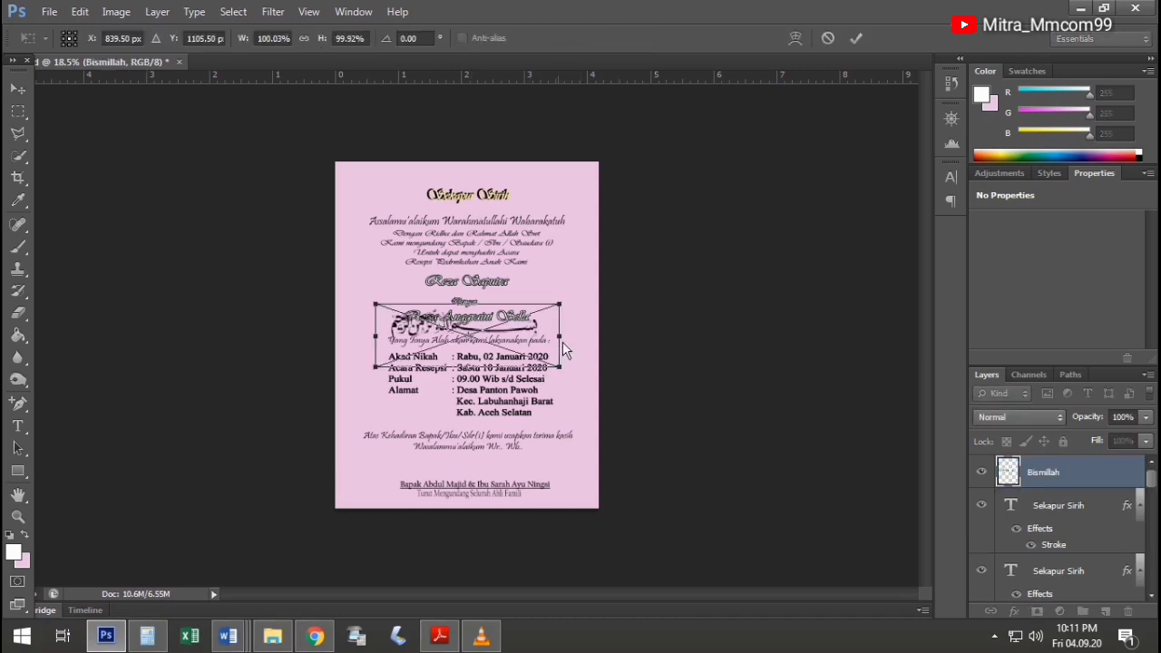
scroll(543, 322, up, 3)
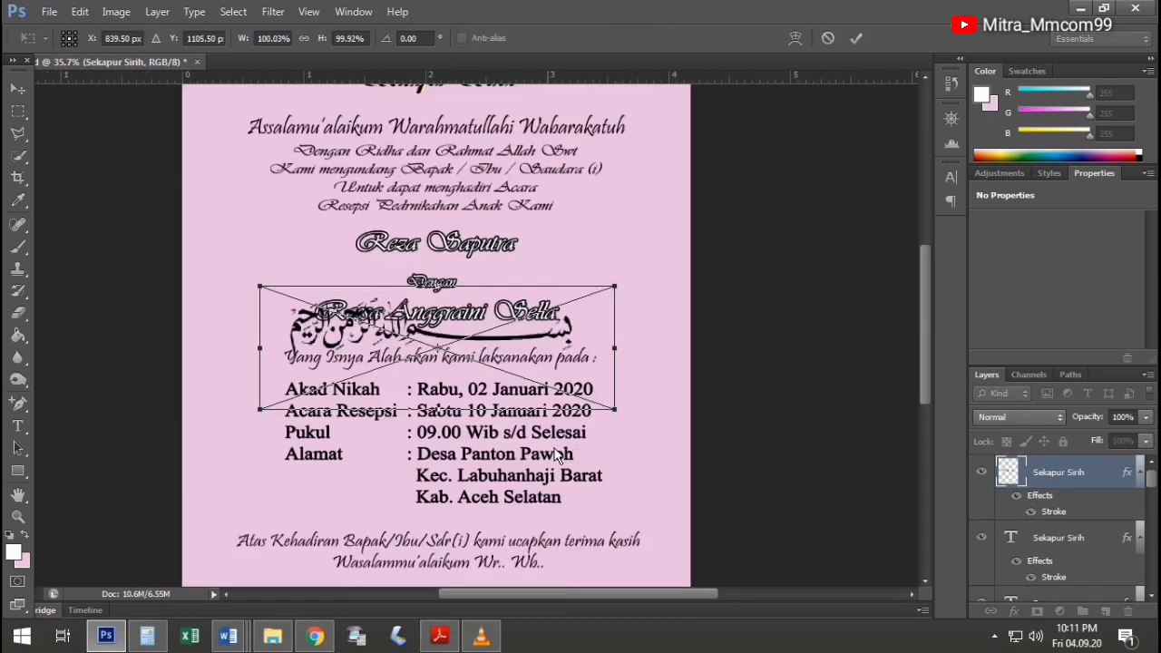
click(19, 88)
click(495, 252)
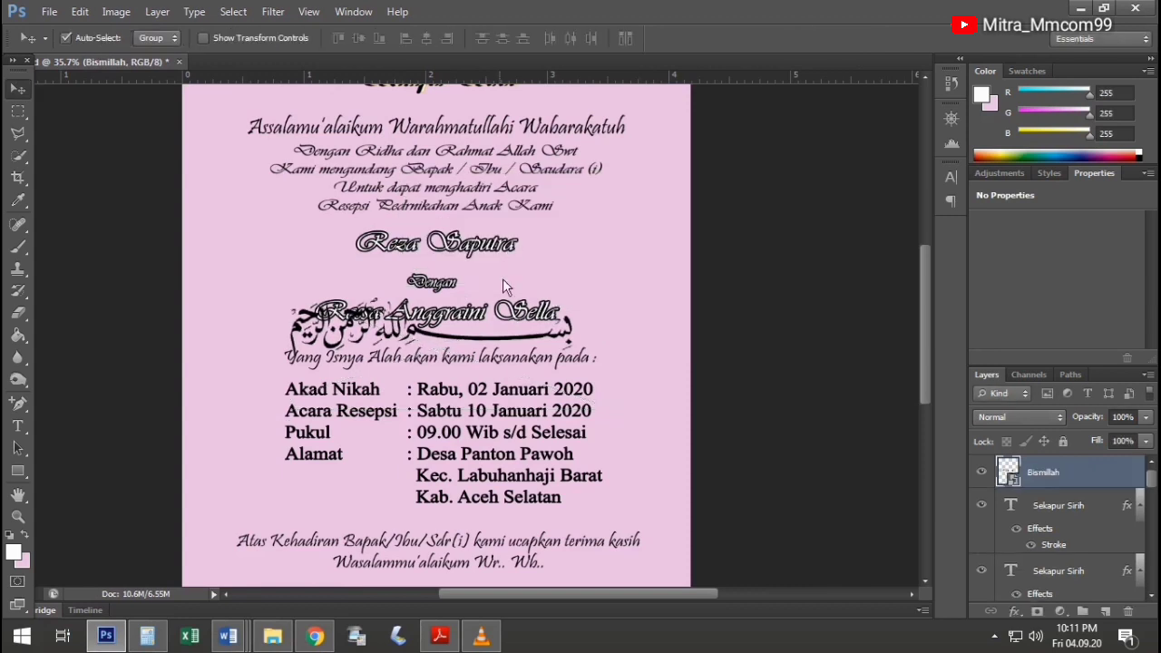
mouse_move(533, 345)
mouse_down()
mouse_move(575, 354)
mouse_move(542, 361)
mouse_move(571, 309)
mouse_up()
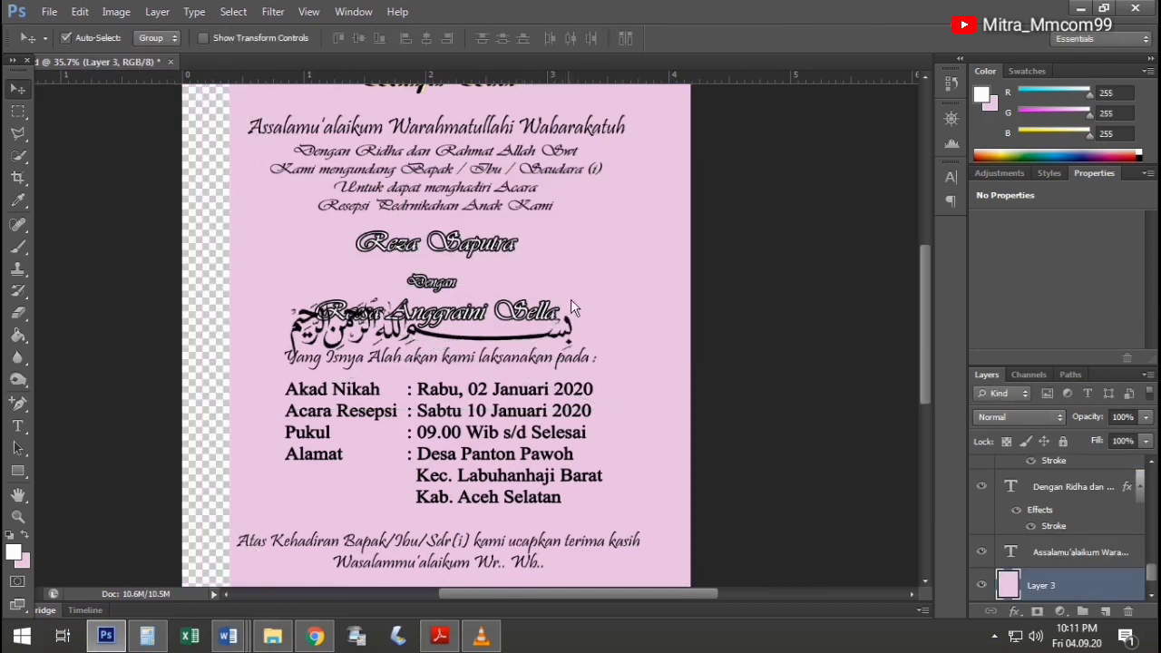
key(ctrl+z)
click(542, 356)
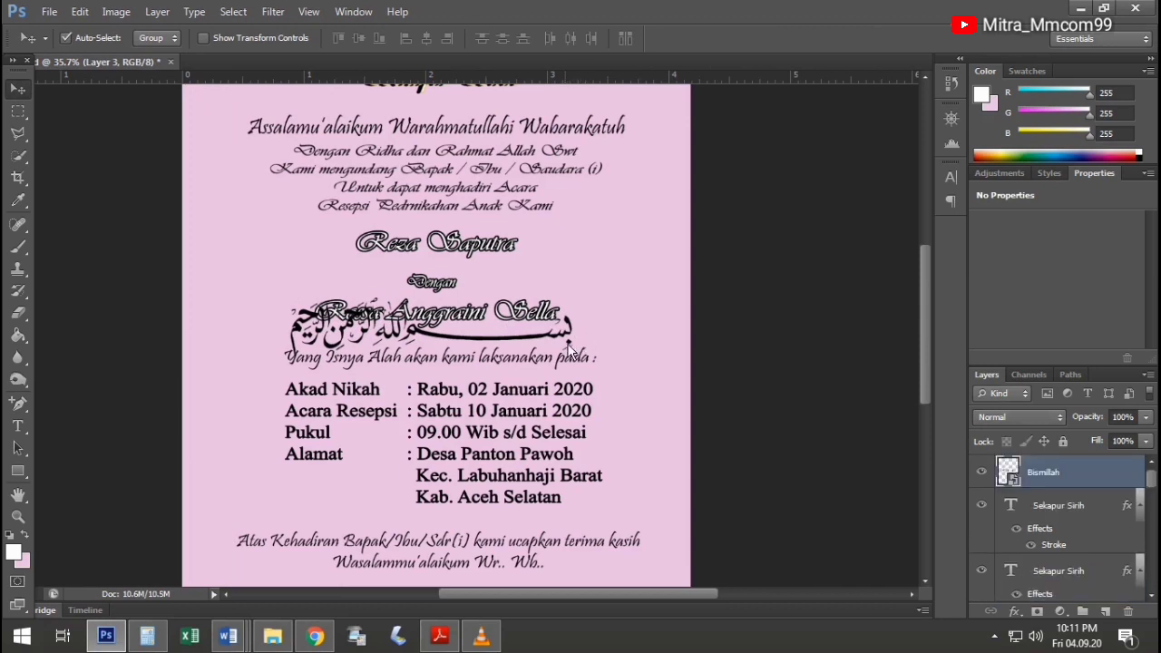
drag(542, 356, 562, 334)
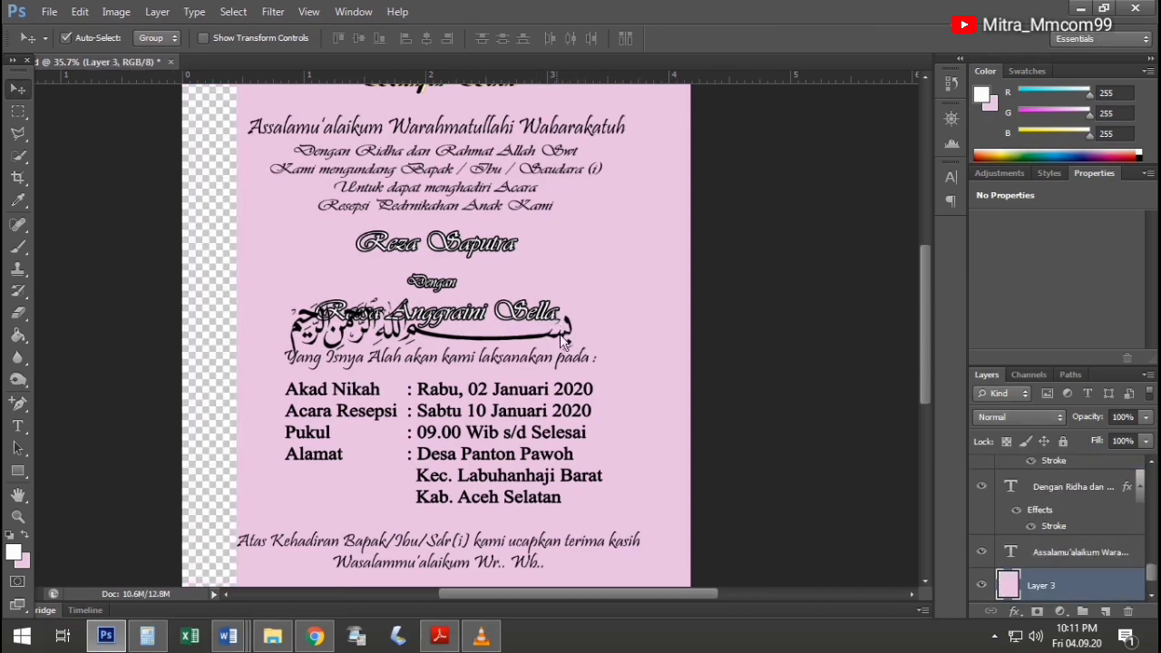
key(ctrl+z)
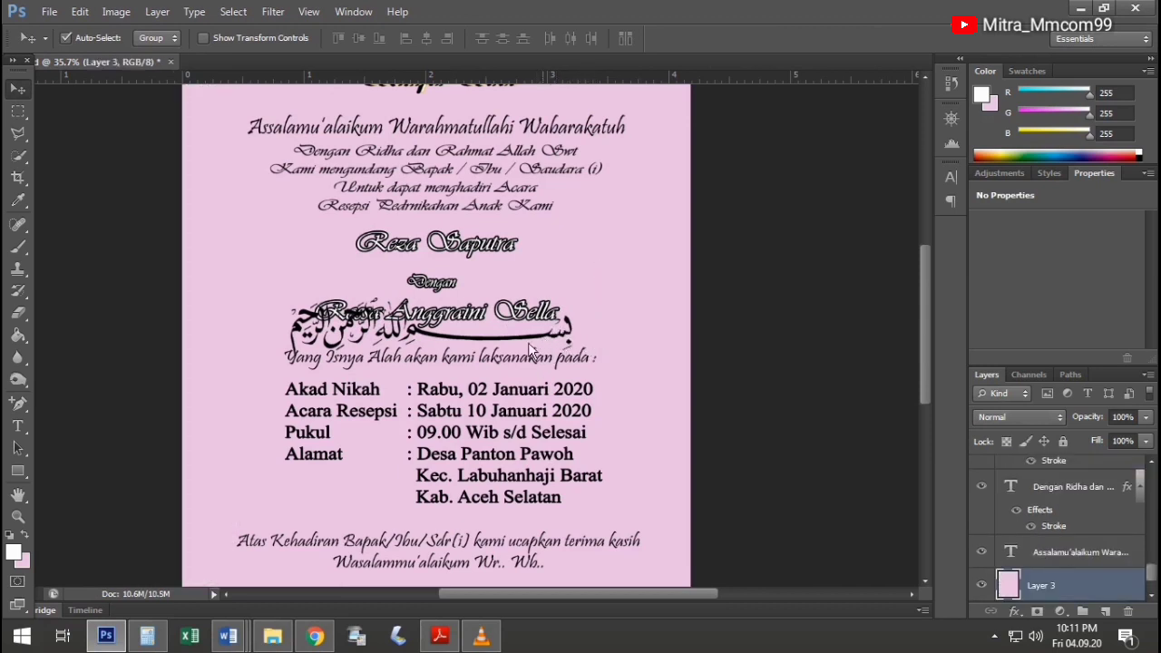
Move the Bismillah up, scale it down, and centre it above Sekapur Sirih
drag(529, 346, 529, 121)
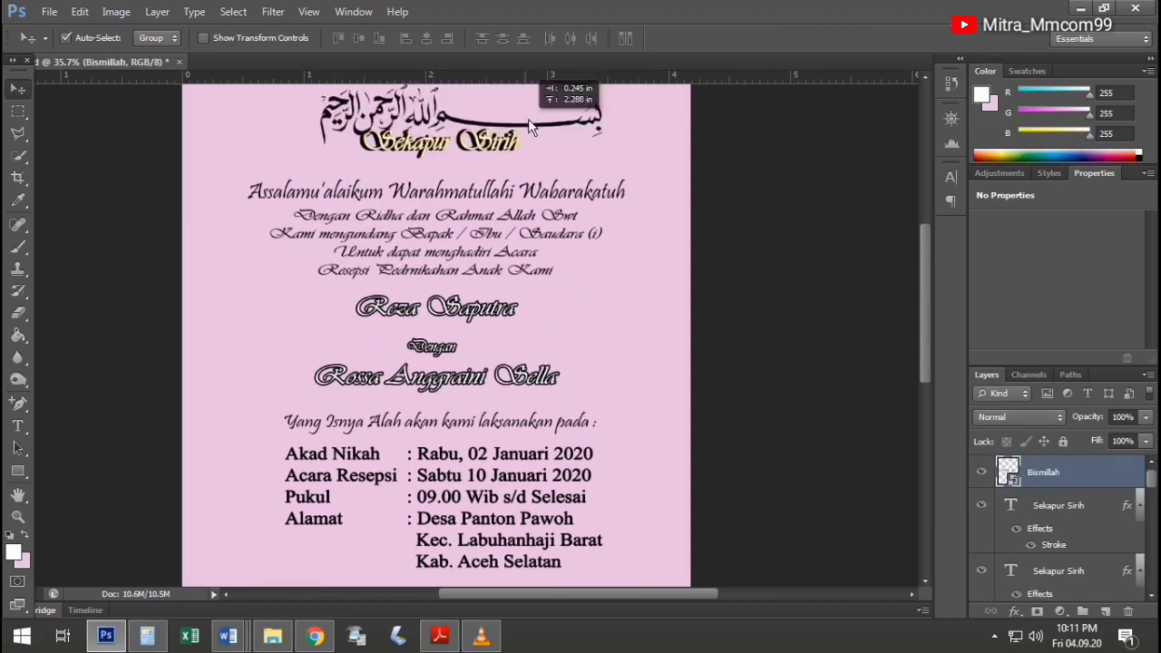
drag(533, 127, 508, 166)
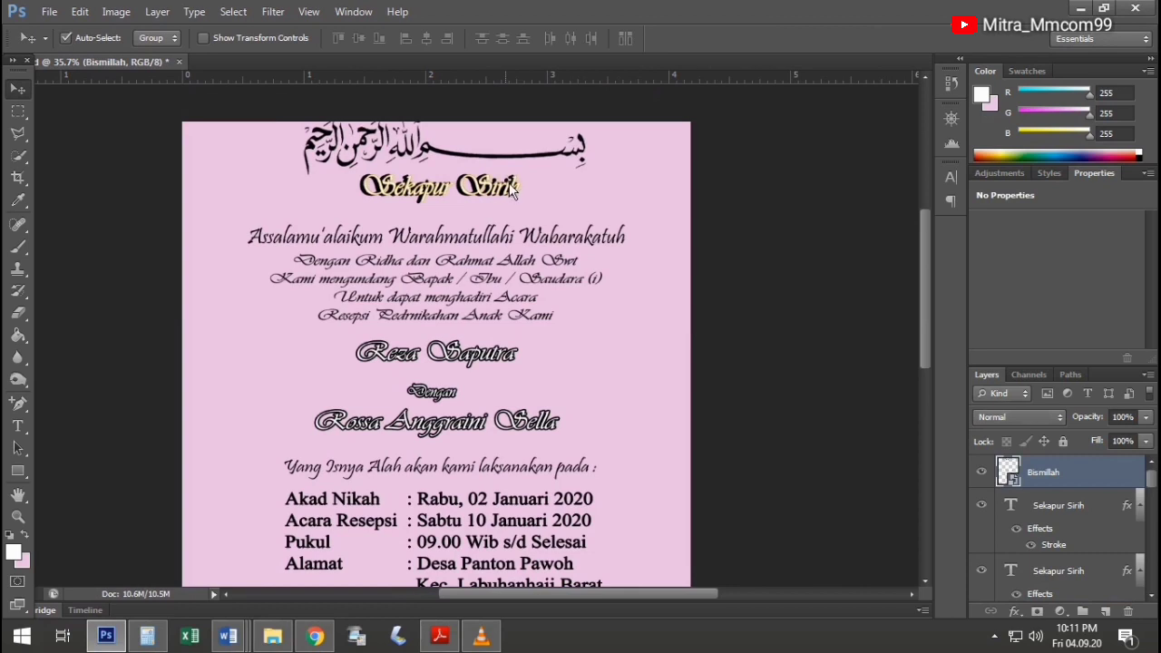
key(ctrl+t)
drag(631, 233, 481, 203)
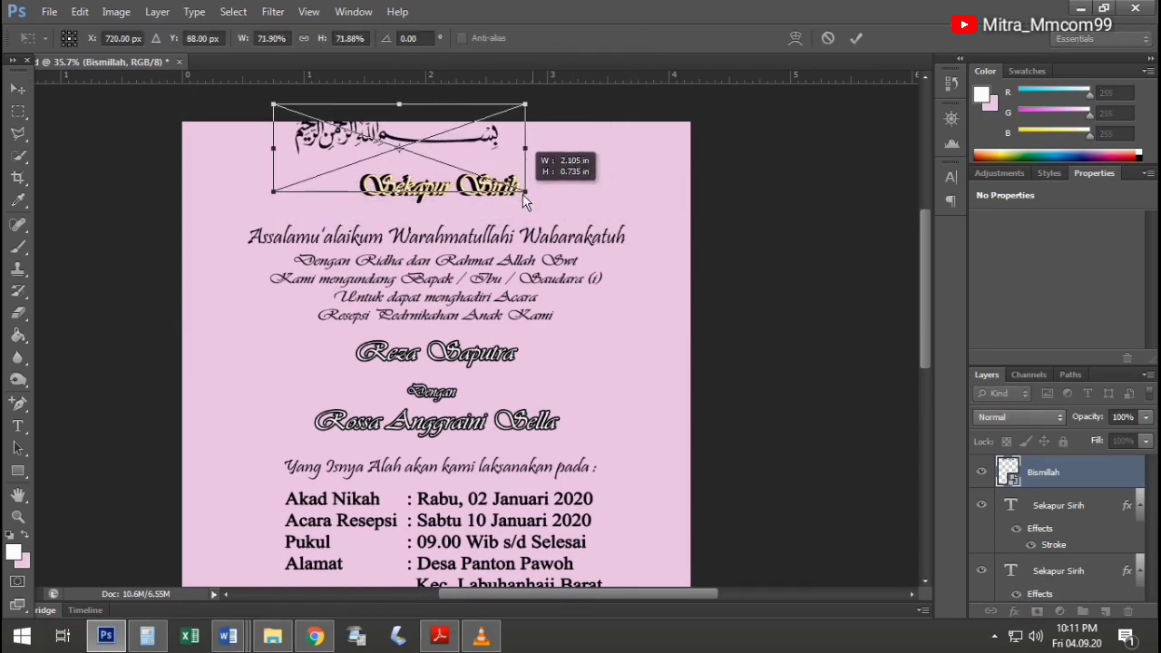
click(19, 106)
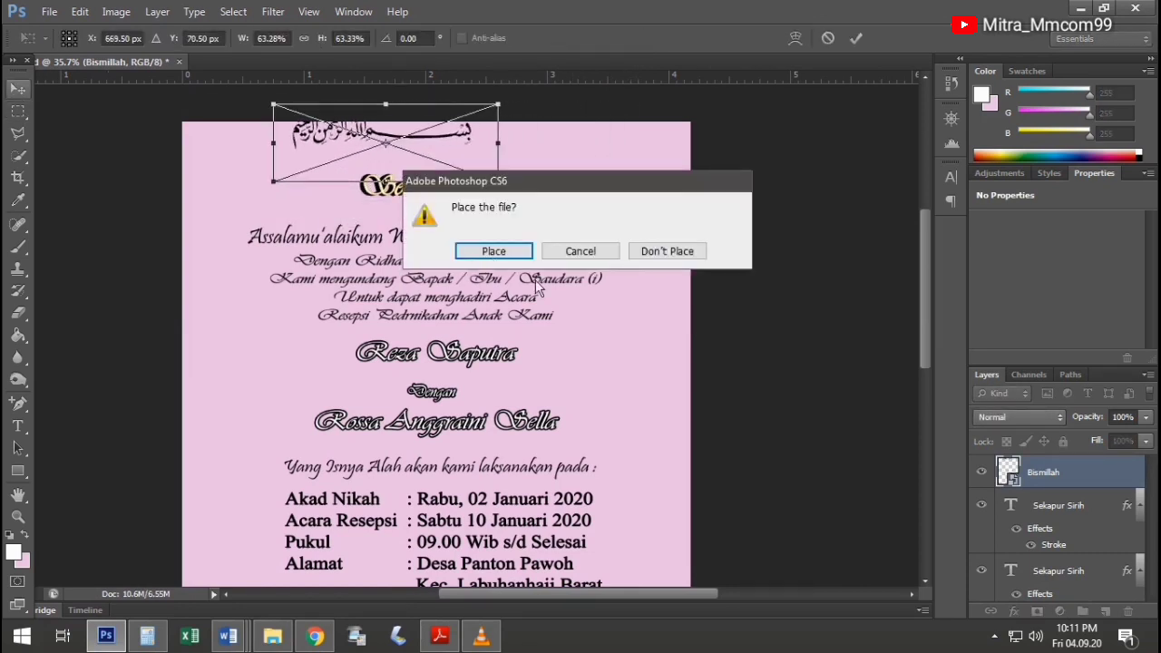
click(498, 253)
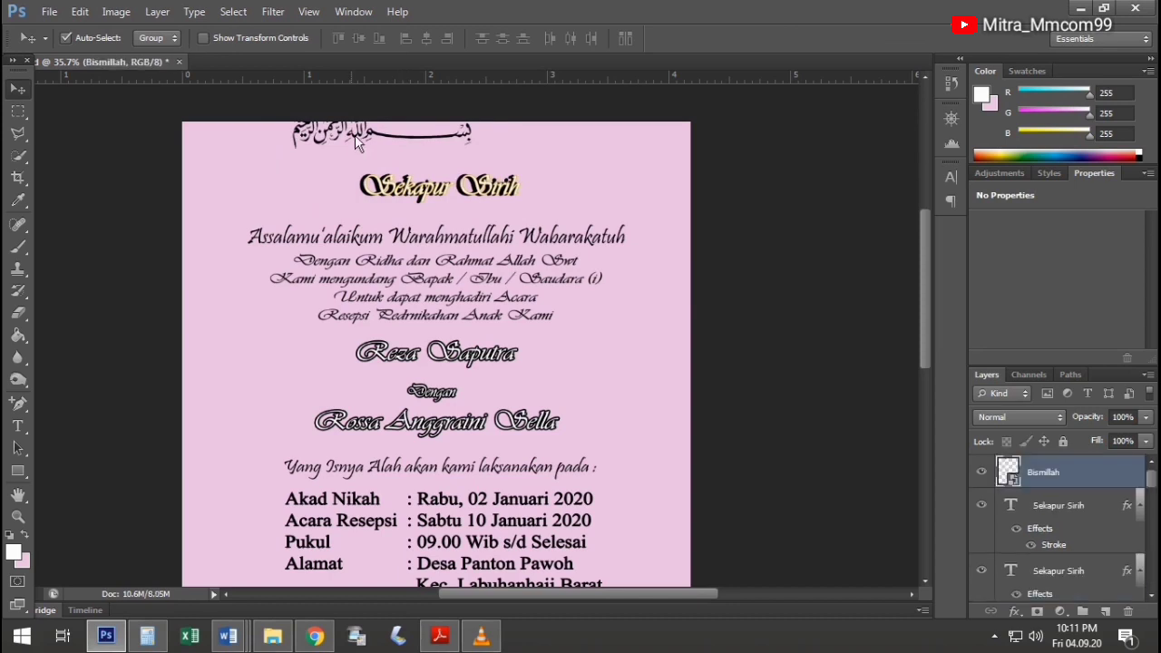
drag(355, 135, 419, 160)
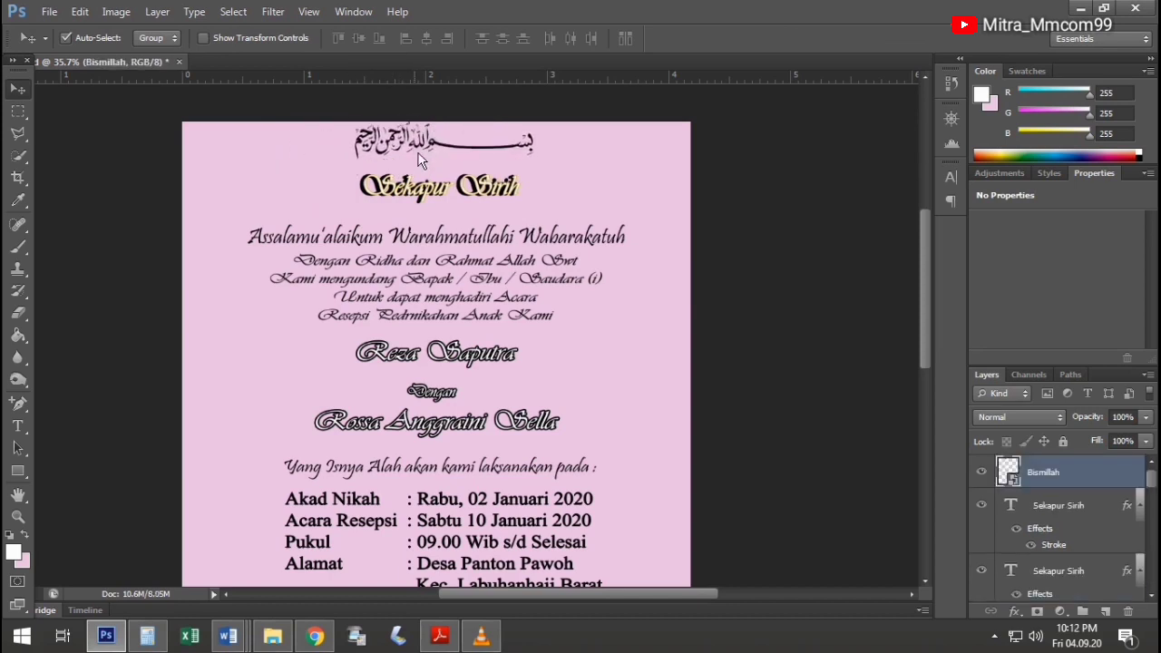
Shrink the Bismillah slightly more and lower the Sekapur Sirih heading a touch
key(ctrl+t)
drag(348, 127, 356, 131)
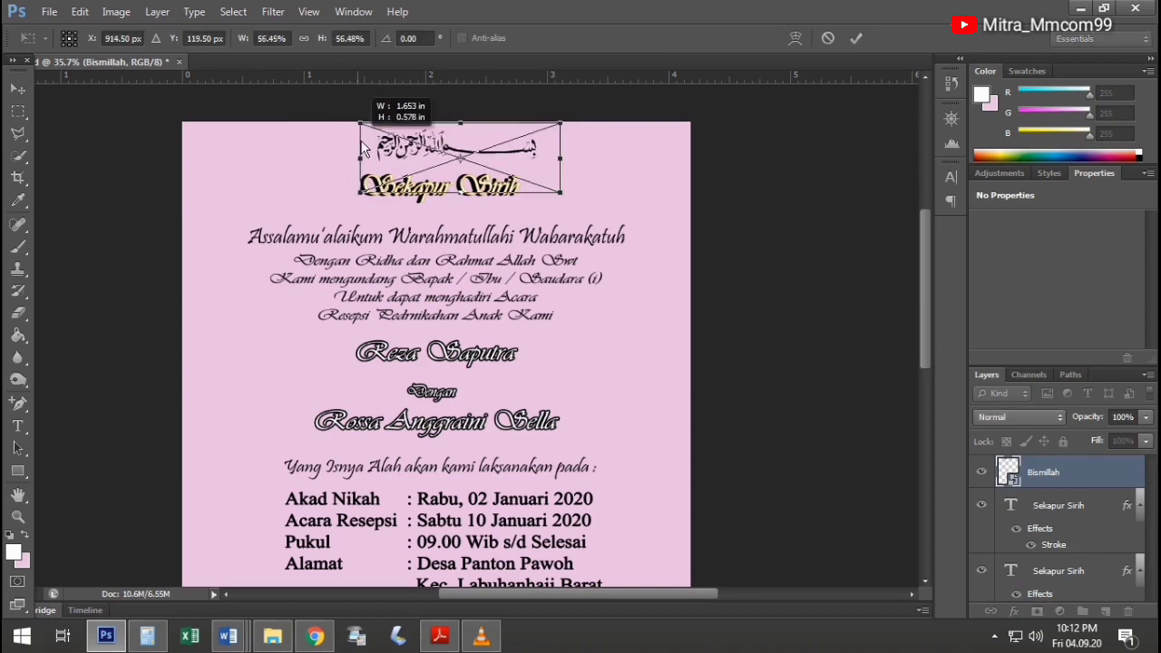
drag(421, 158, 429, 168)
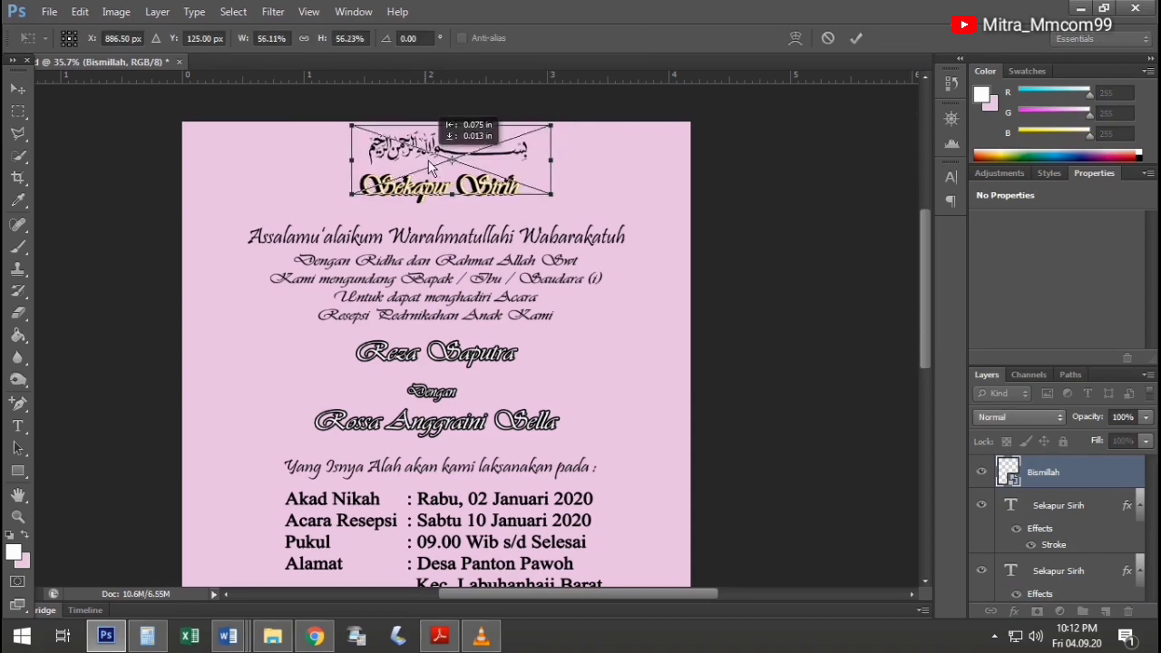
click(17, 88)
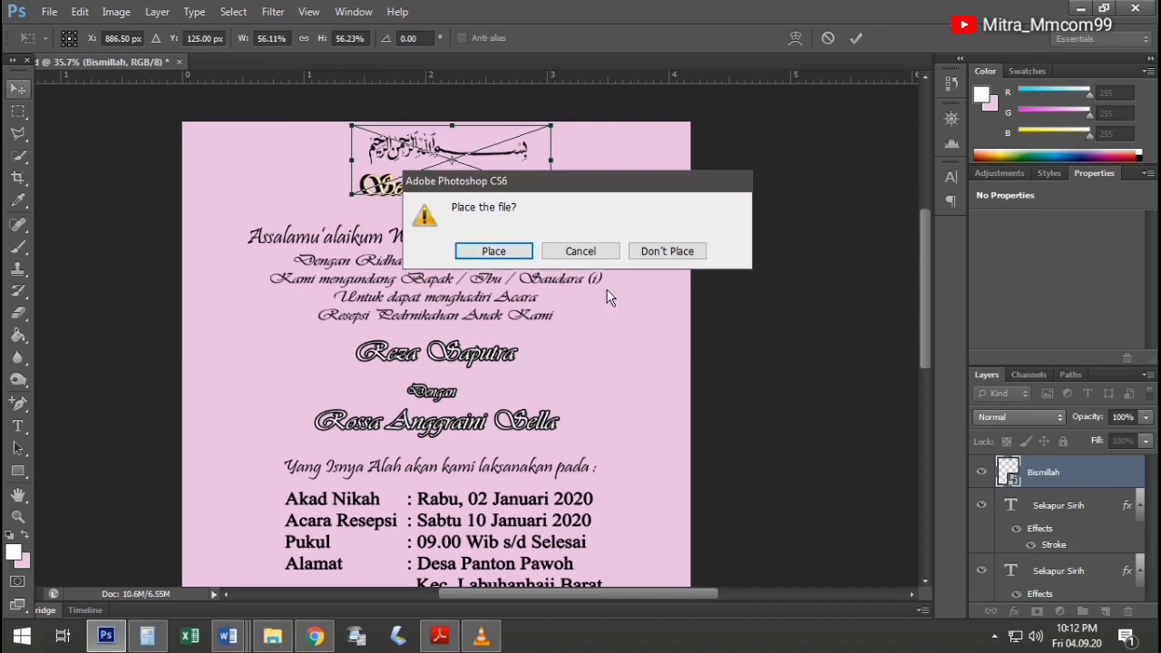
click(500, 255)
mouse_move(453, 195)
mouse_down()
mouse_move(457, 212)
mouse_move(450, 193)
mouse_up()
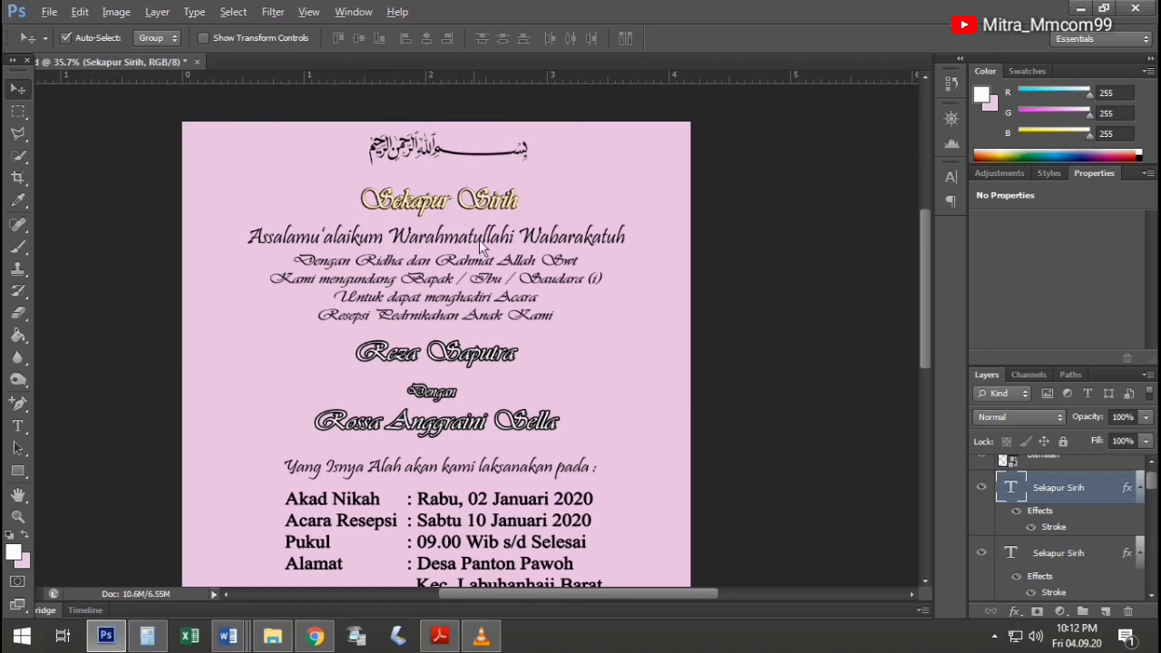
Nudge the Bismillah calligraphy slightly left and down
scroll(479, 240, down, 2)
click(447, 165)
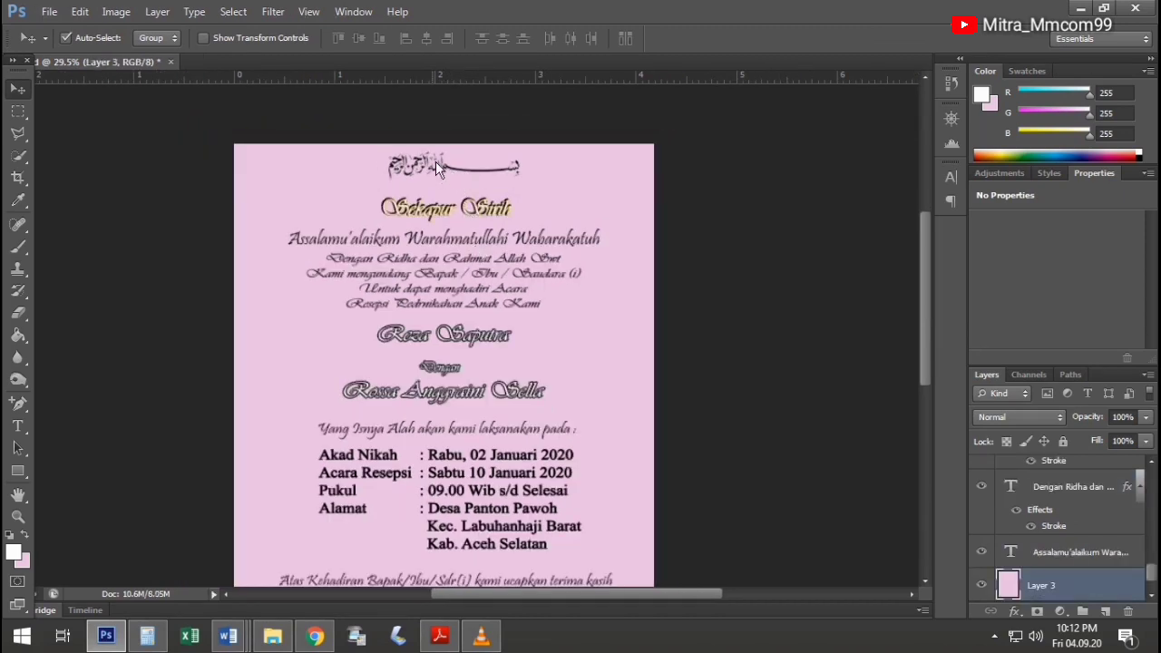
click(403, 163)
drag(406, 165, 399, 169)
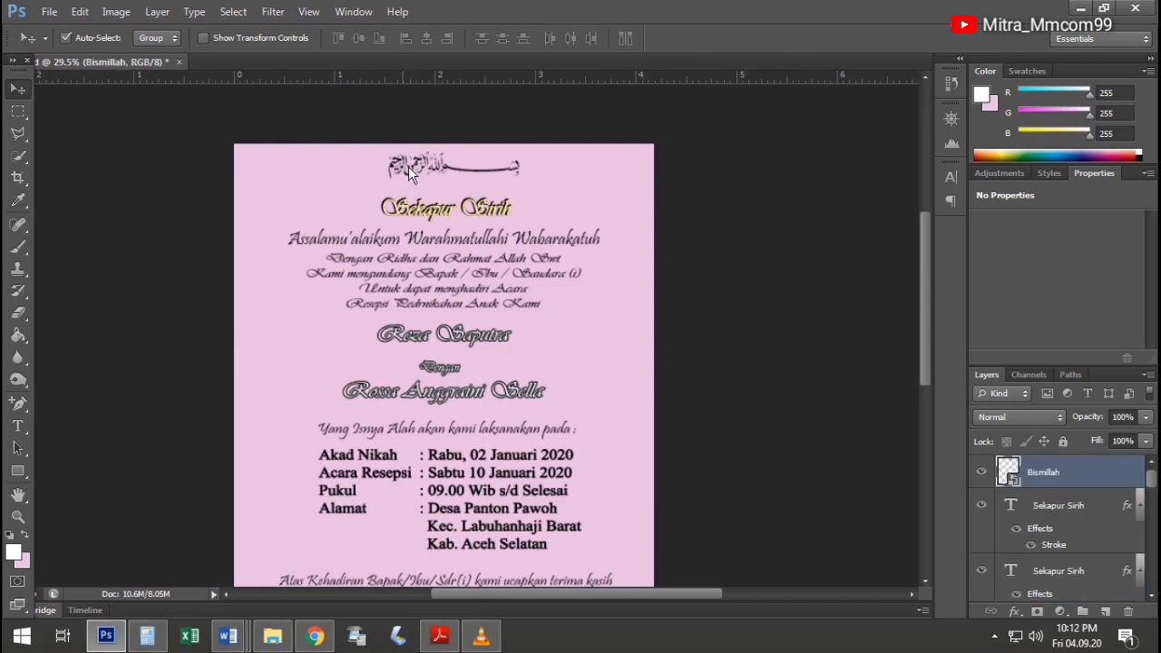
scroll(455, 263, down, 2)
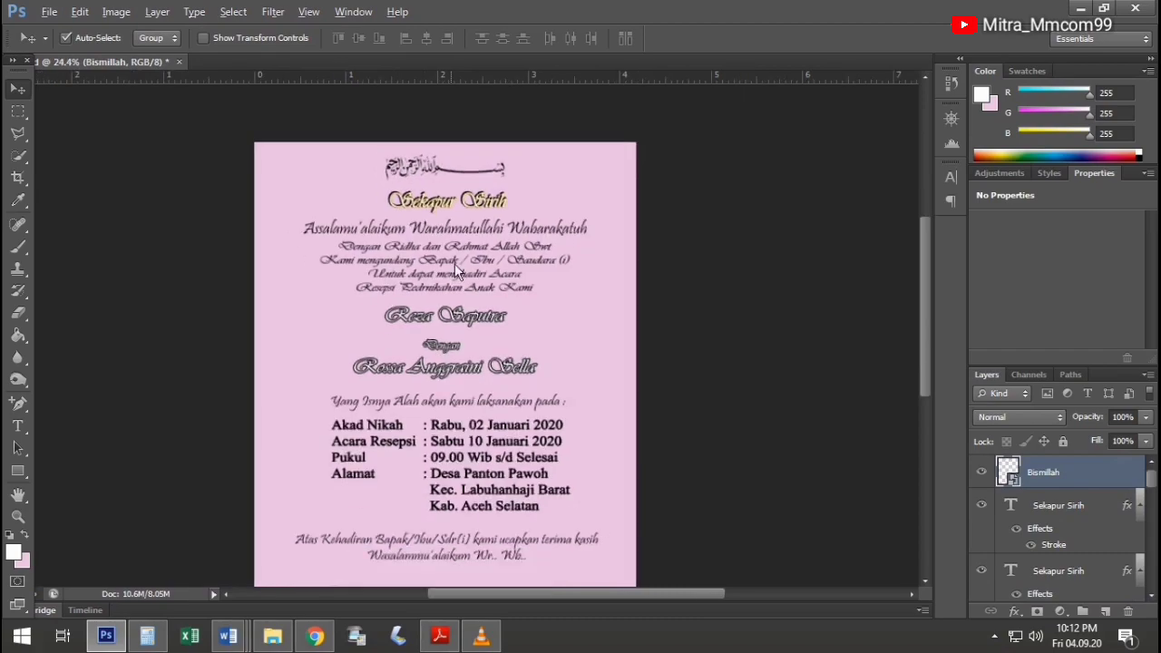
alt+scroll(410, 336, up, 1)
Bring Bingkai.png onto the card and stretch it along the left edge
click(272, 635)
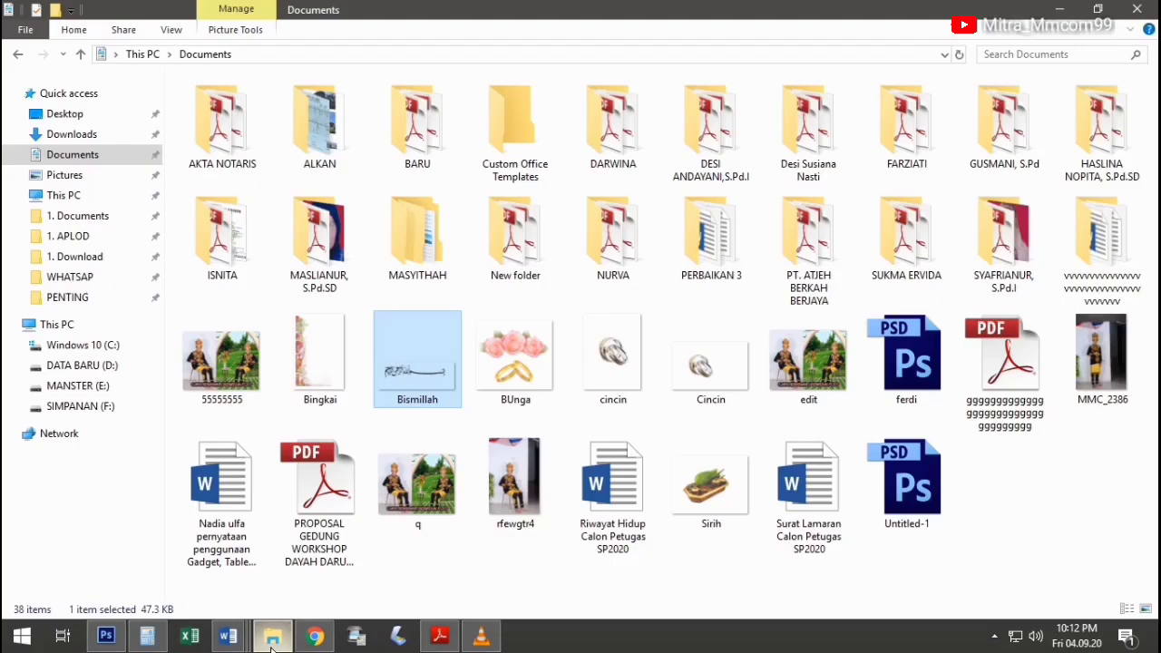
drag(313, 399, 106, 638)
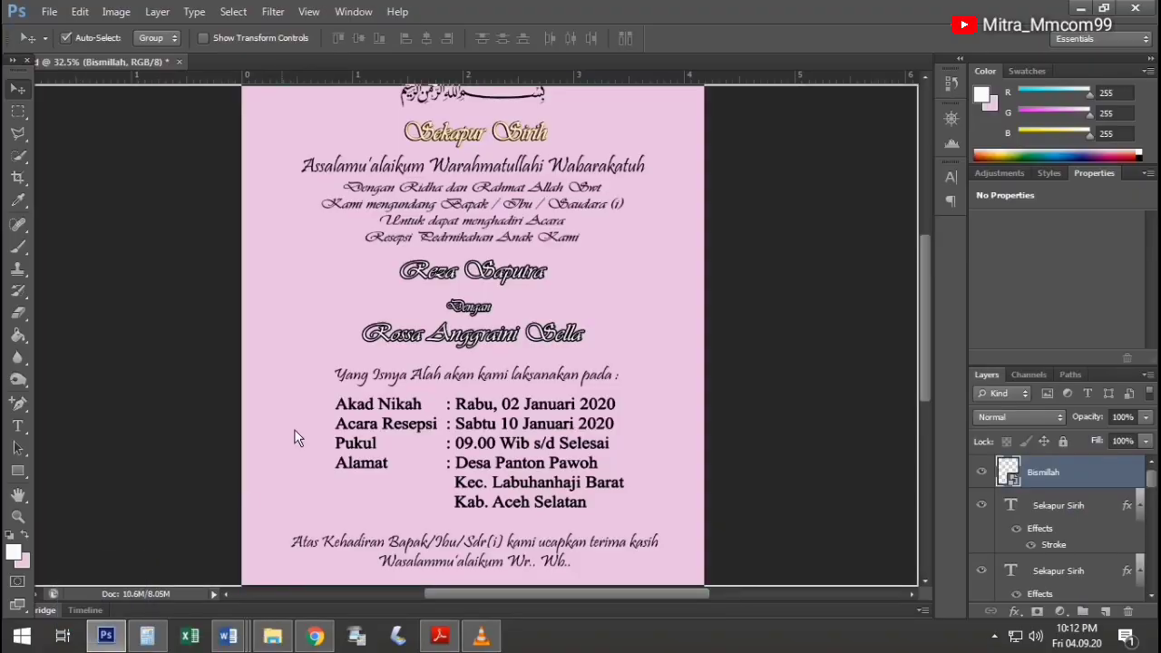
drag(106, 638, 296, 422)
scroll(296, 422, up, 3)
drag(326, 213, 274, 224)
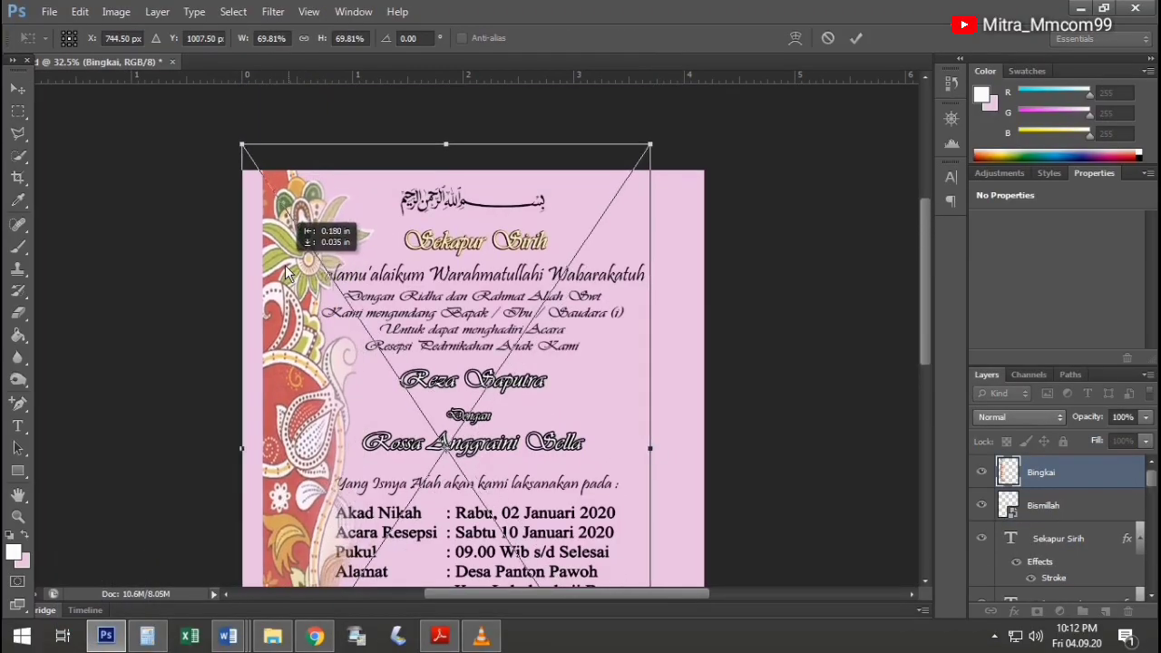
scroll(327, 381, down, 5)
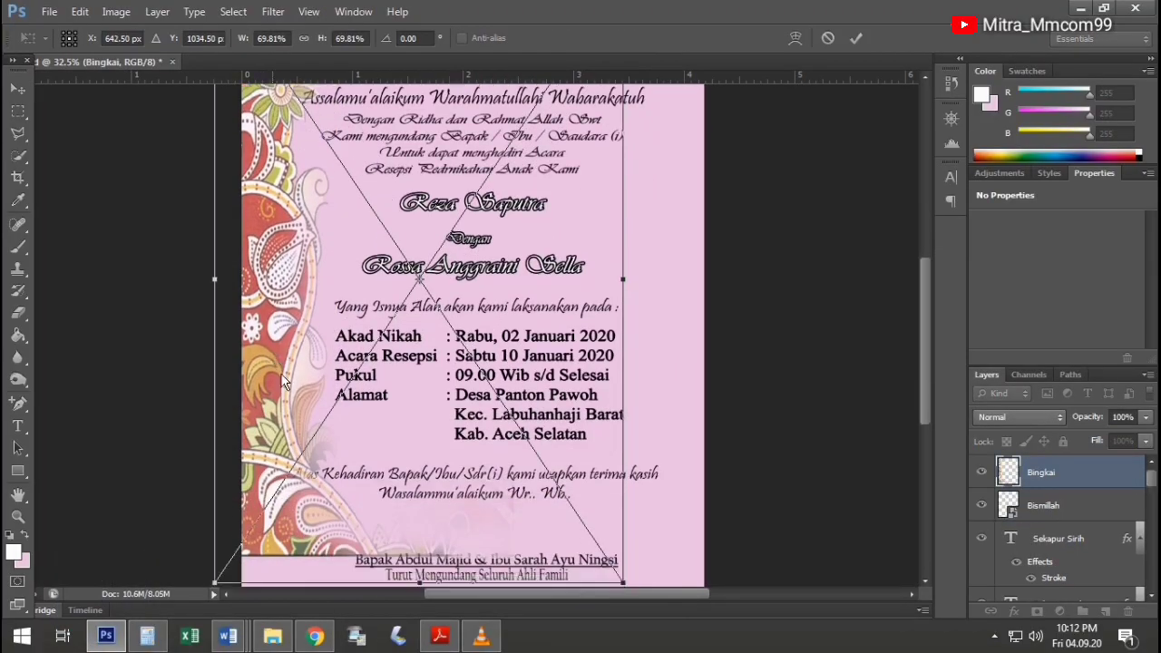
scroll(424, 521, down, 2)
drag(419, 529, 415, 563)
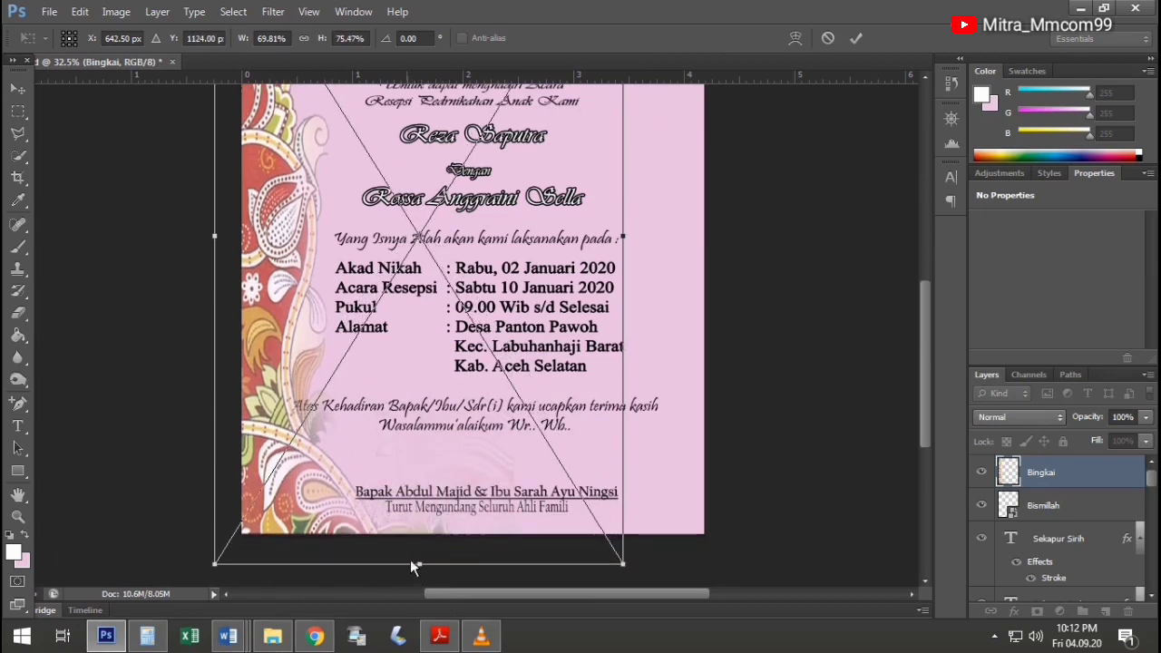
Fit the Bingkai border to full height, place it, and add a blank layer mask
scroll(288, 298, up, 2)
scroll(289, 297, up, 1)
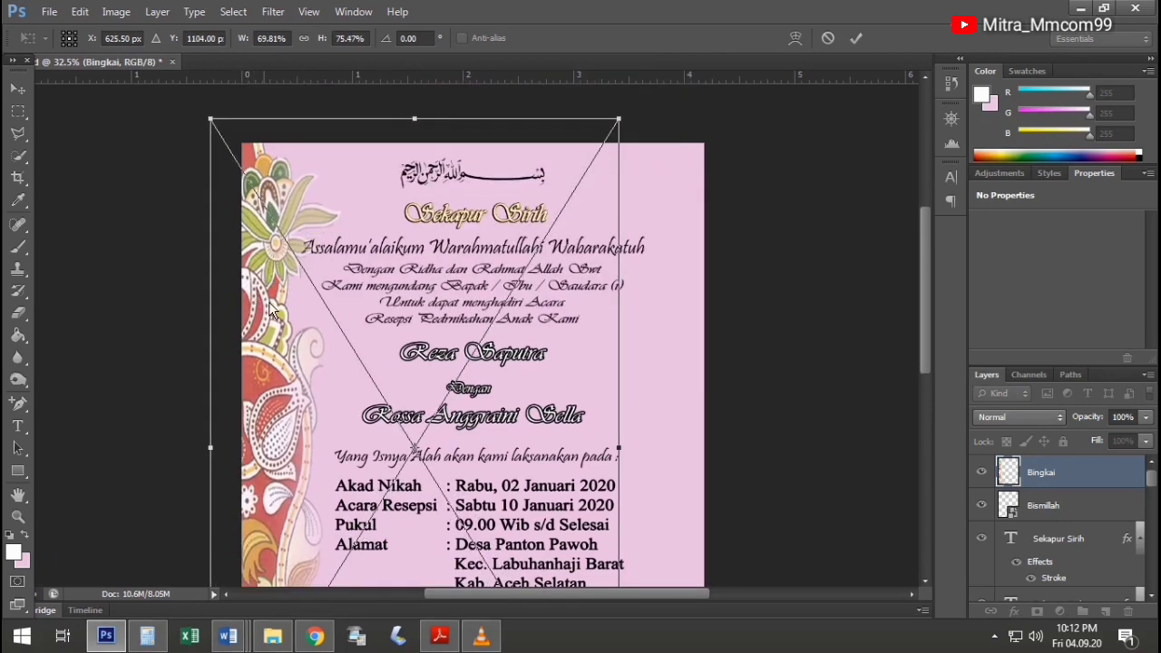
scroll(286, 345, down, 2)
scroll(283, 390, down, 1)
scroll(284, 388, up, 1)
scroll(344, 272, up, 3)
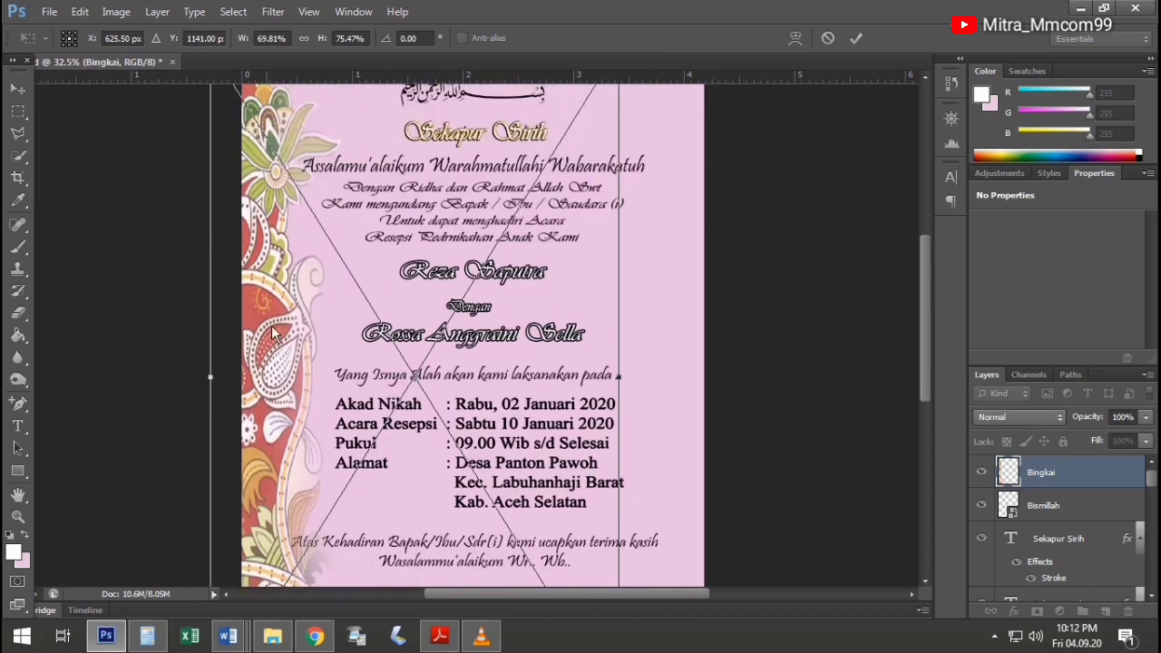
scroll(400, 181, up, 1)
drag(415, 160, 415, 158)
key(v)
click(525, 257)
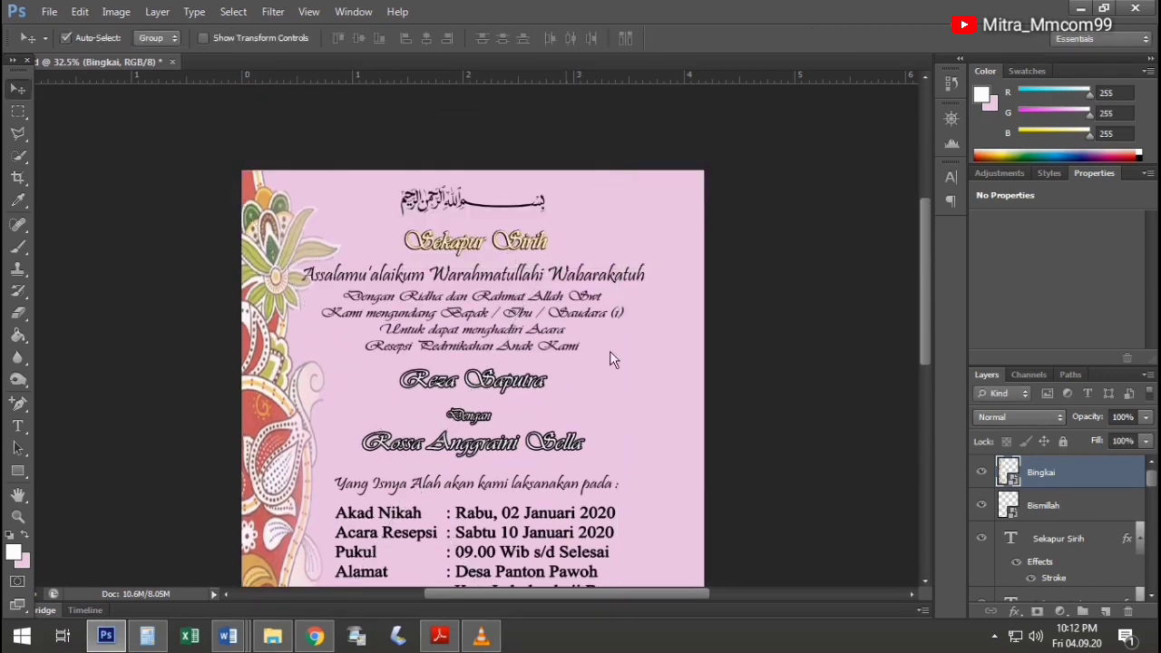
click(1037, 611)
Narrow the closing thank-you text from the left and shift it slightly down-left
scroll(408, 363, down, 4)
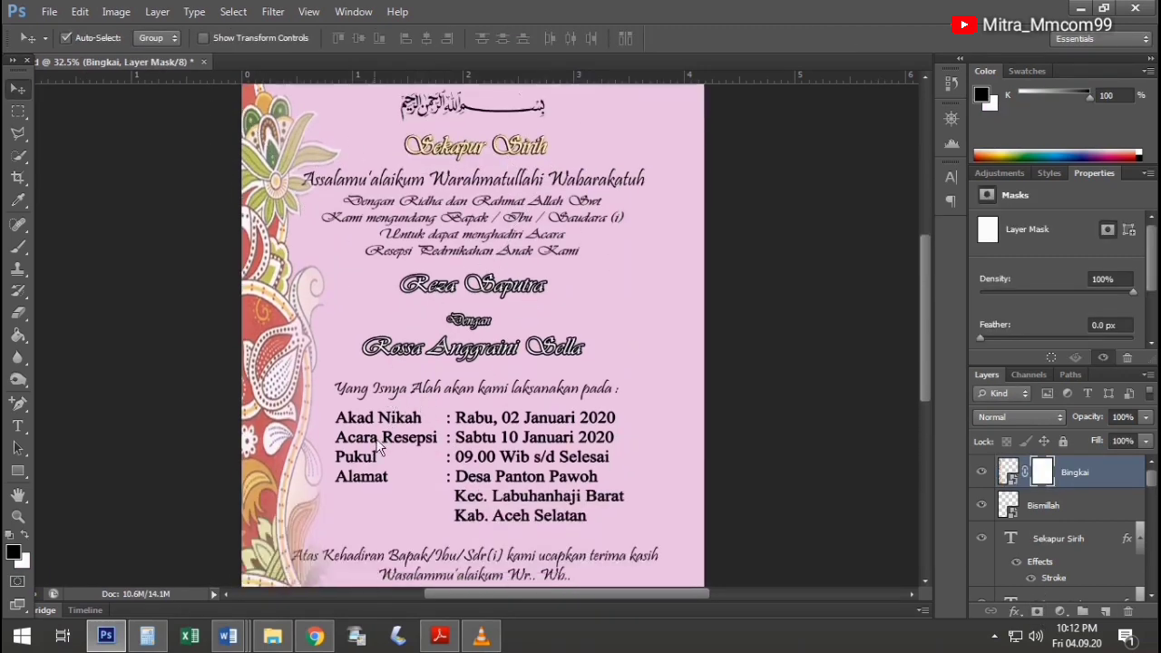
click(20, 246)
scroll(420, 443, down, 1)
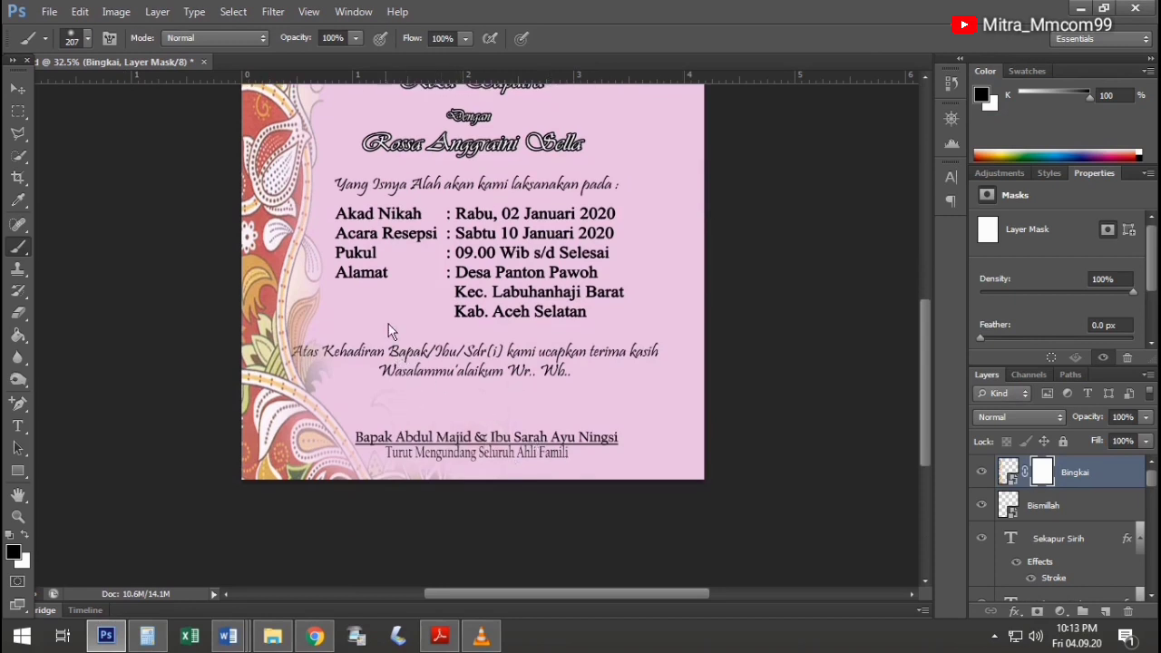
click(18, 88)
click(494, 363)
key(ctrl+t)
drag(289, 372, 334, 372)
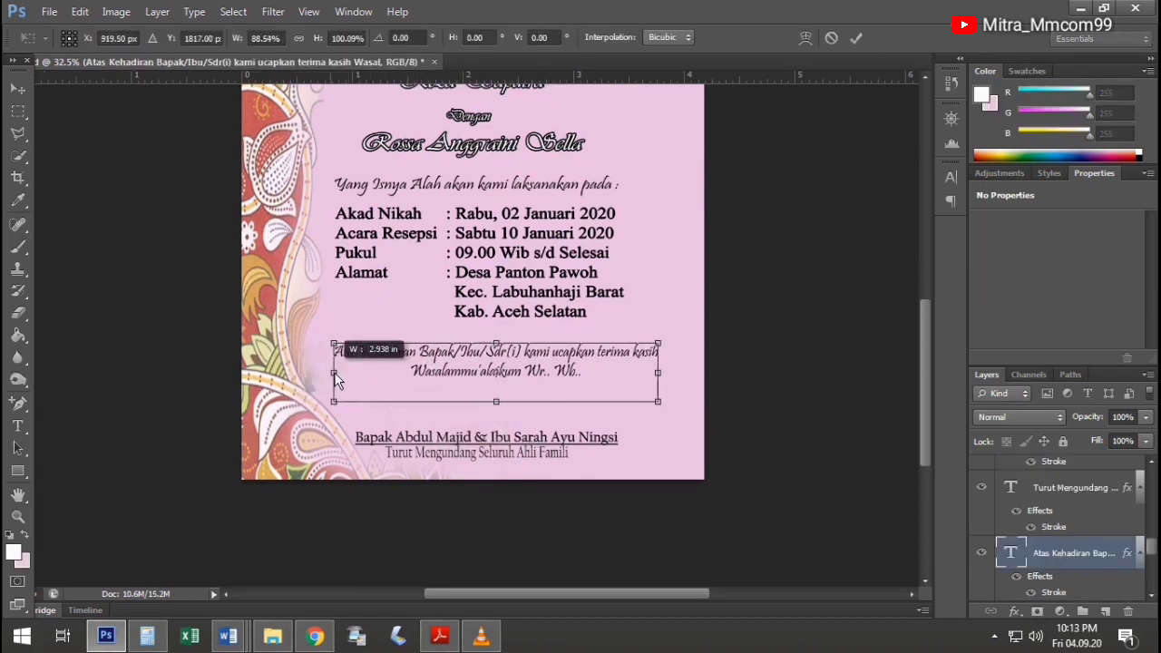
click(18, 88)
click(490, 254)
drag(508, 359, 501, 372)
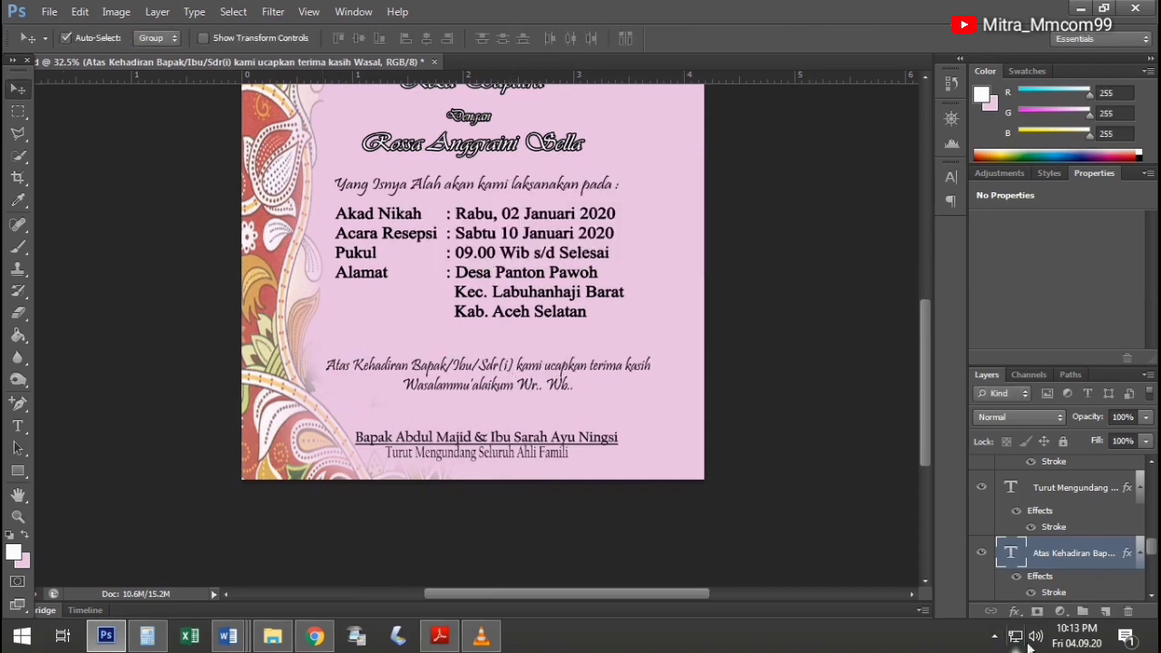
Give the closing text a stroke effect at about 47% opacity
click(1014, 611)
click(1039, 451)
drag(927, 284, 871, 288)
click(1105, 196)
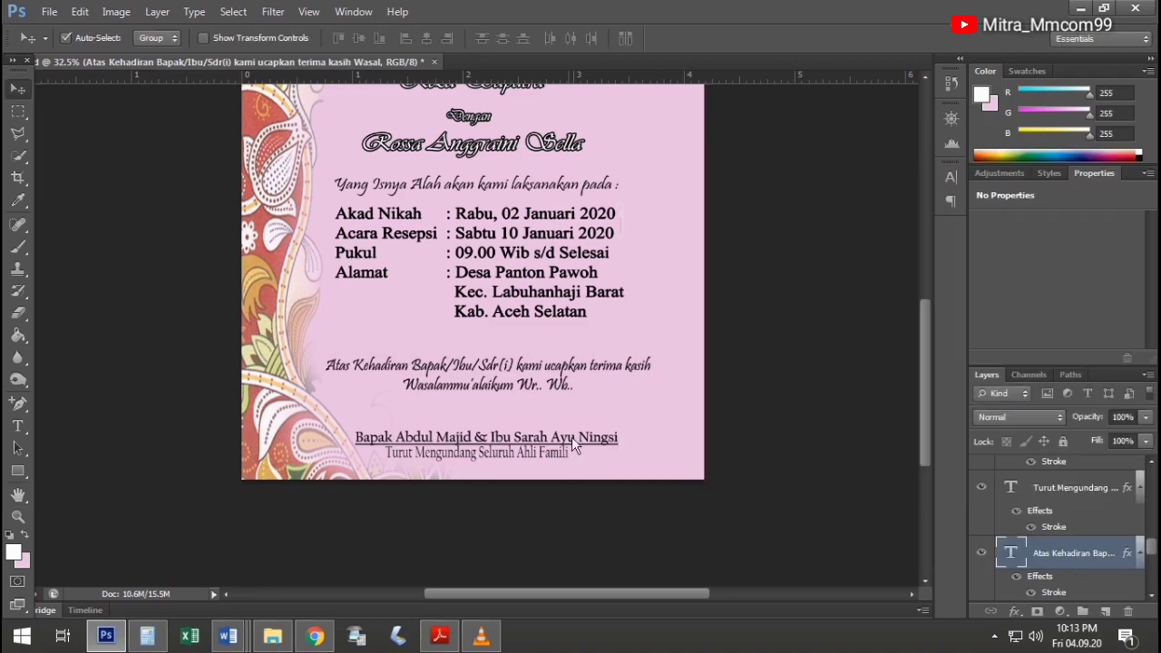
Set the parents' names stroke to 45% opacity and bring up the Documents folder
scroll(1062, 526, down, 2)
click(1013, 610)
click(1050, 454)
double_click(1053, 472)
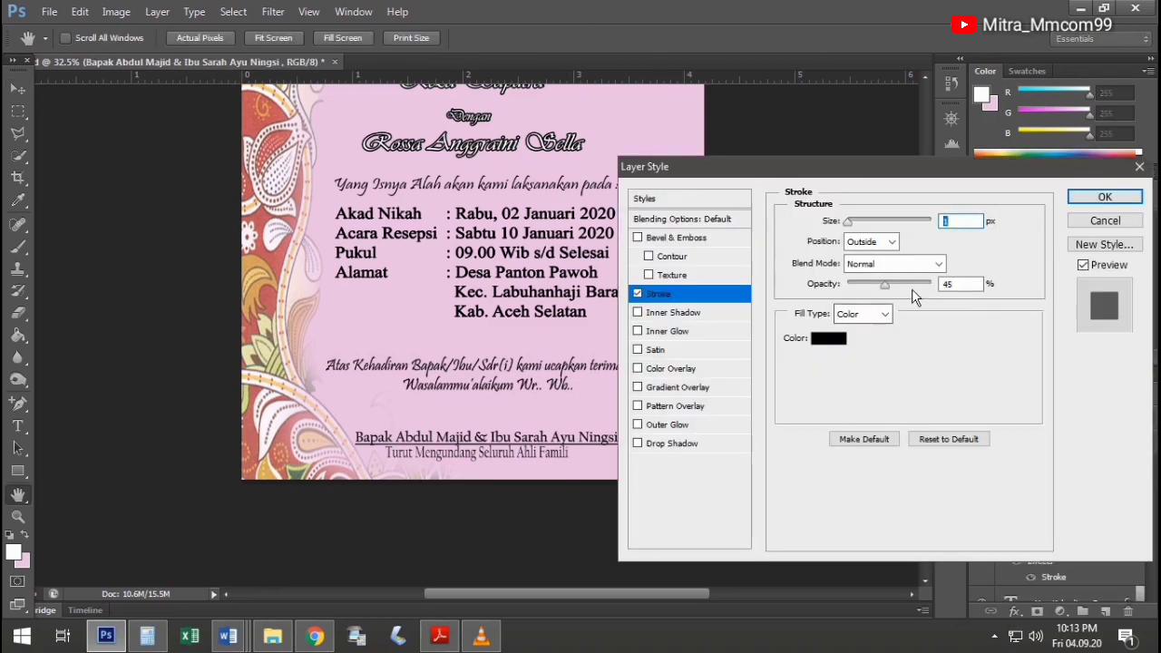
click(1105, 194)
scroll(509, 417, up, 2)
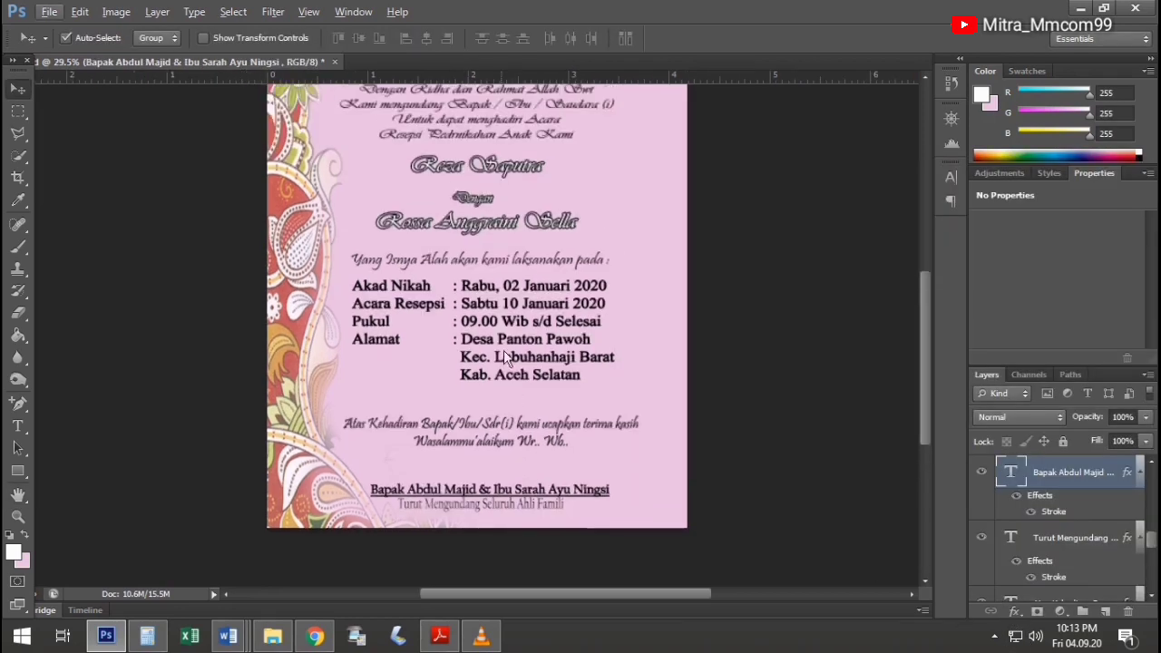
scroll(503, 350, up, 2)
scroll(491, 369, up, 1)
scroll(507, 361, up, 1)
scroll(453, 399, down, 4)
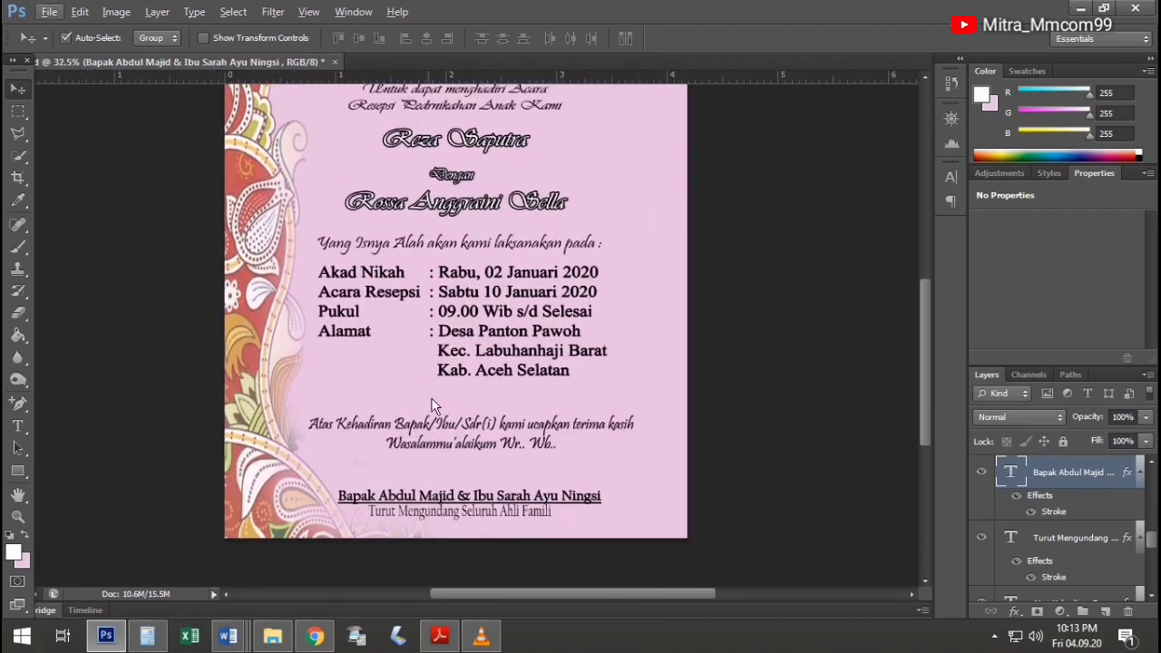
click(272, 635)
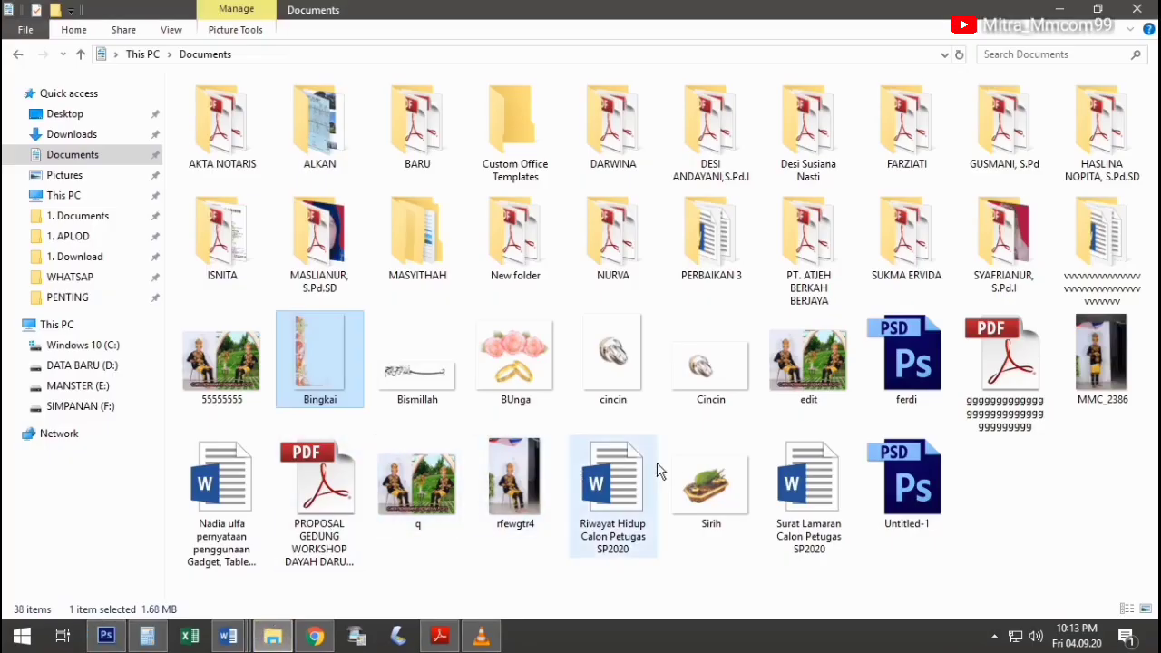
Place the Sirih image at about 63% size, tilted about 14°, in the bottom-right corner
mouse_move(708, 490)
mouse_down()
mouse_move(143, 616)
mouse_move(431, 561)
mouse_up()
drag(616, 508, 607, 502)
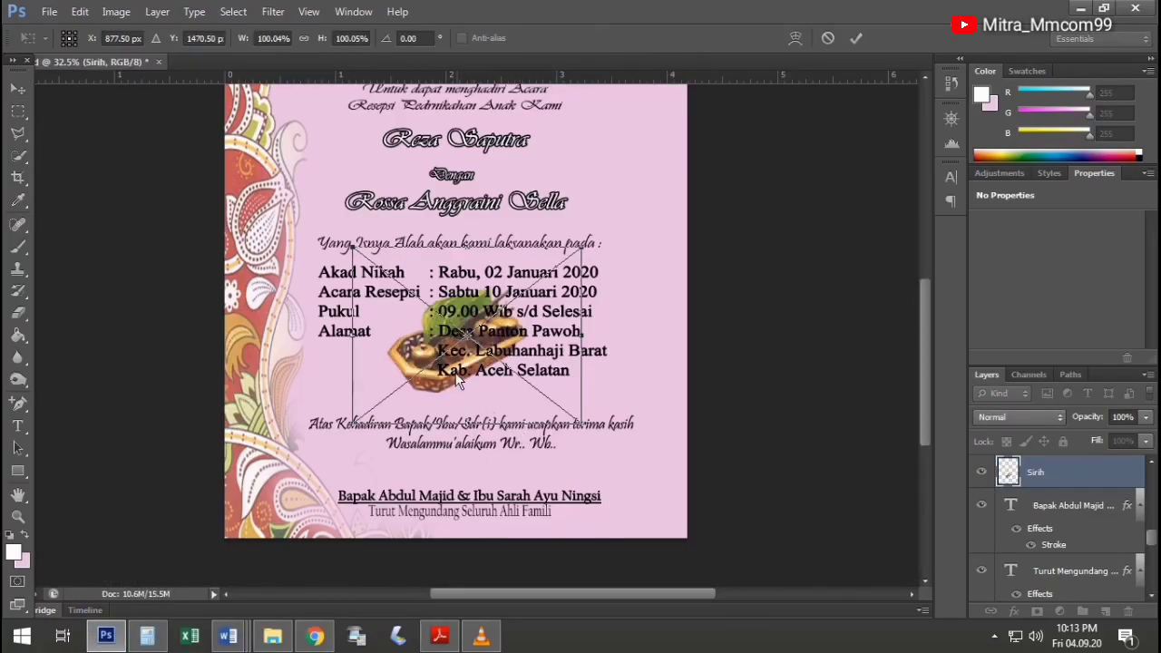
drag(353, 250, 406, 294)
drag(567, 367, 590, 344)
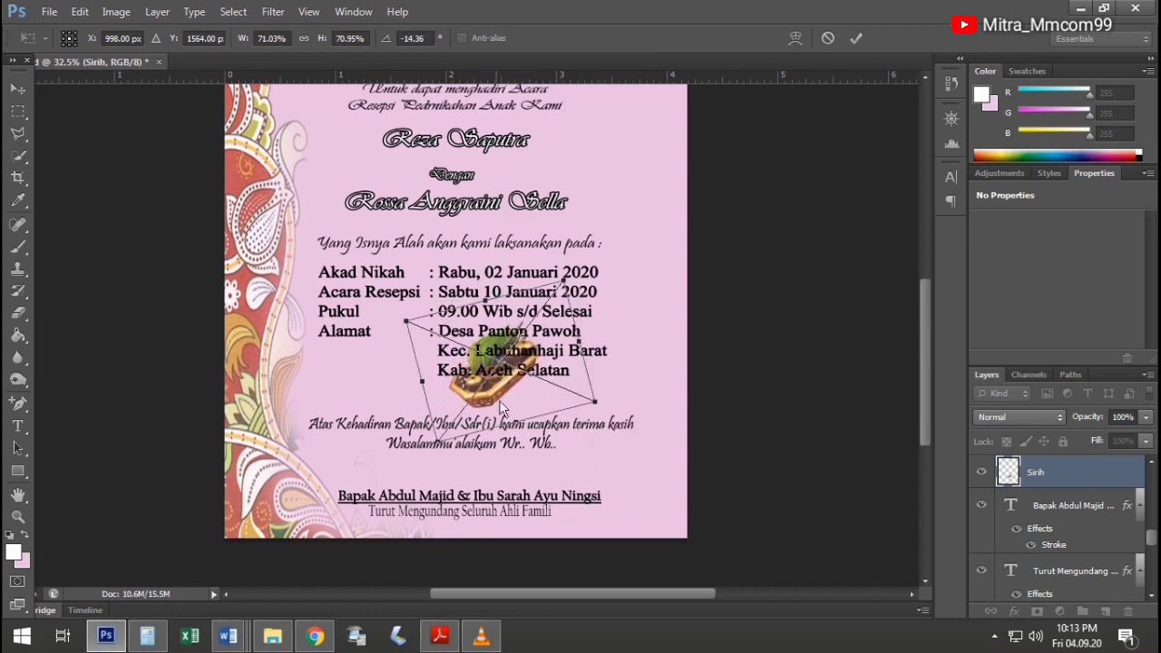
mouse_move(536, 409)
mouse_down()
mouse_move(637, 518)
mouse_move(659, 510)
mouse_up()
drag(522, 441, 564, 451)
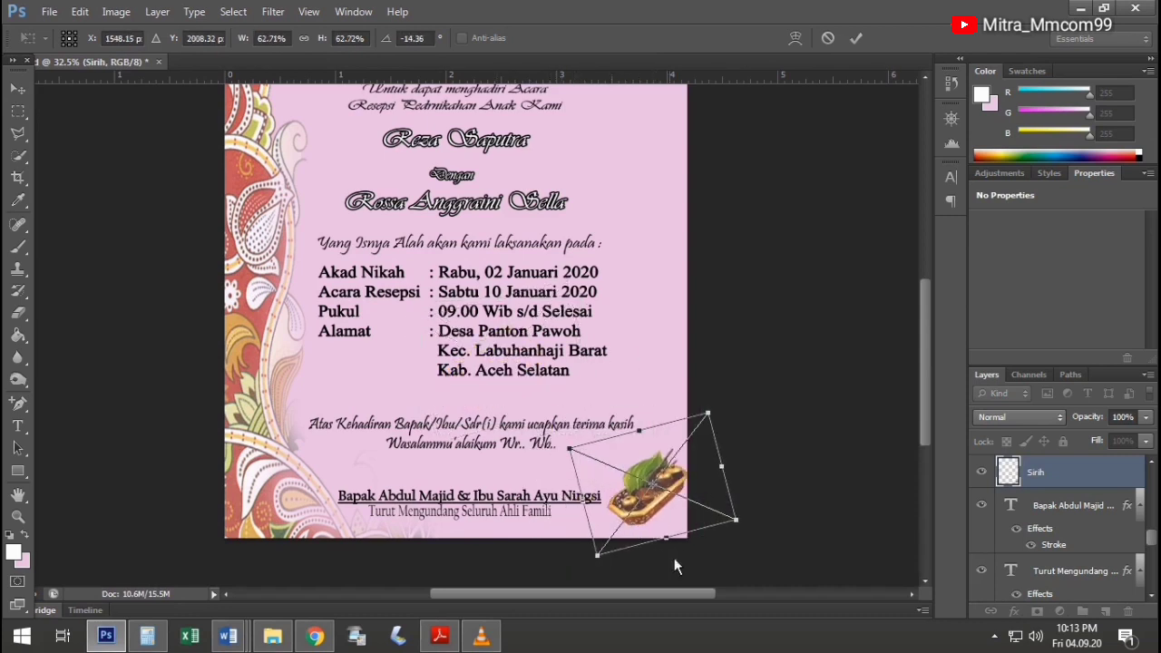
drag(655, 506, 660, 508)
key(v)
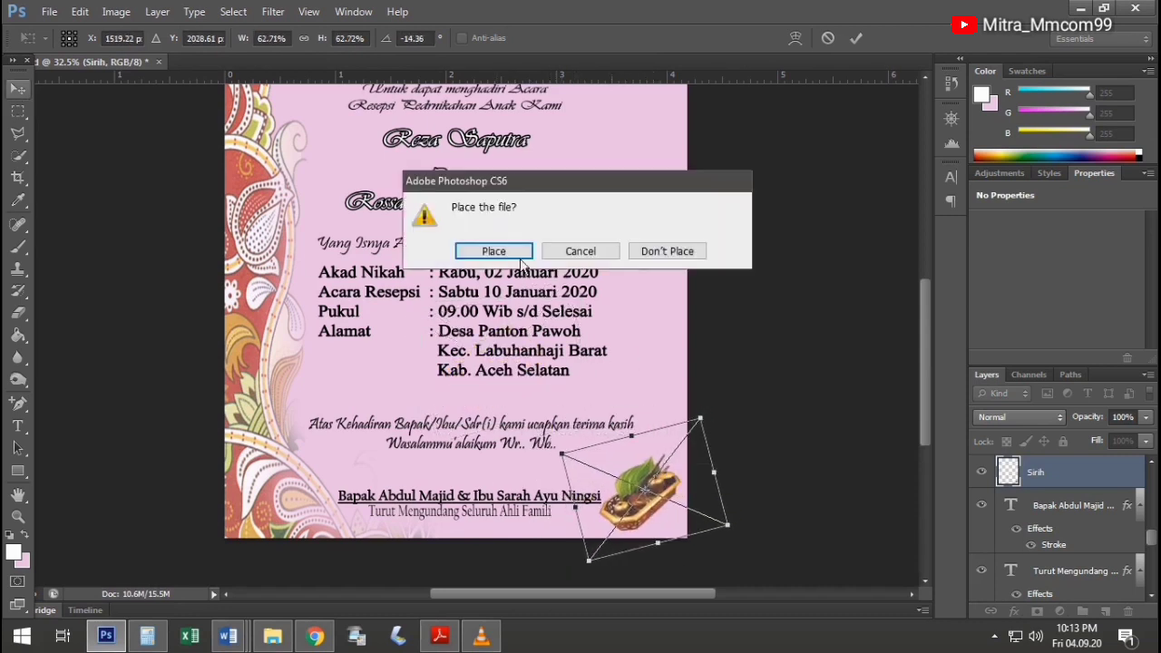
key(Return)
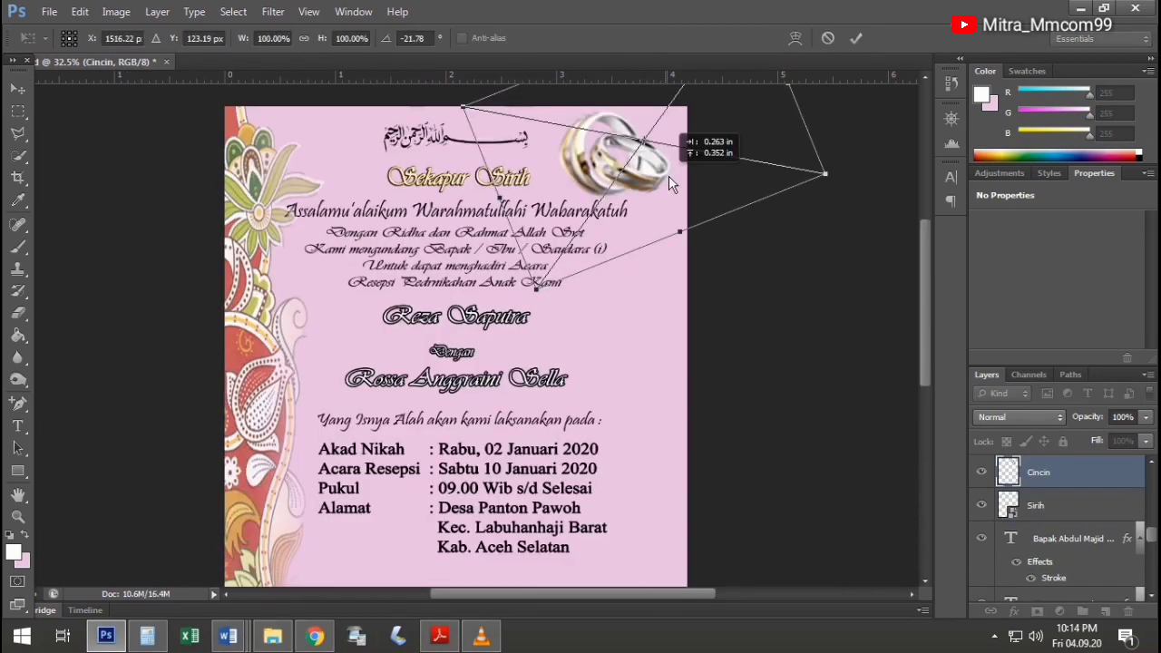
Scale the Cincin rings to about 58%, tilt them, and place them top-right
drag(669, 181, 669, 182)
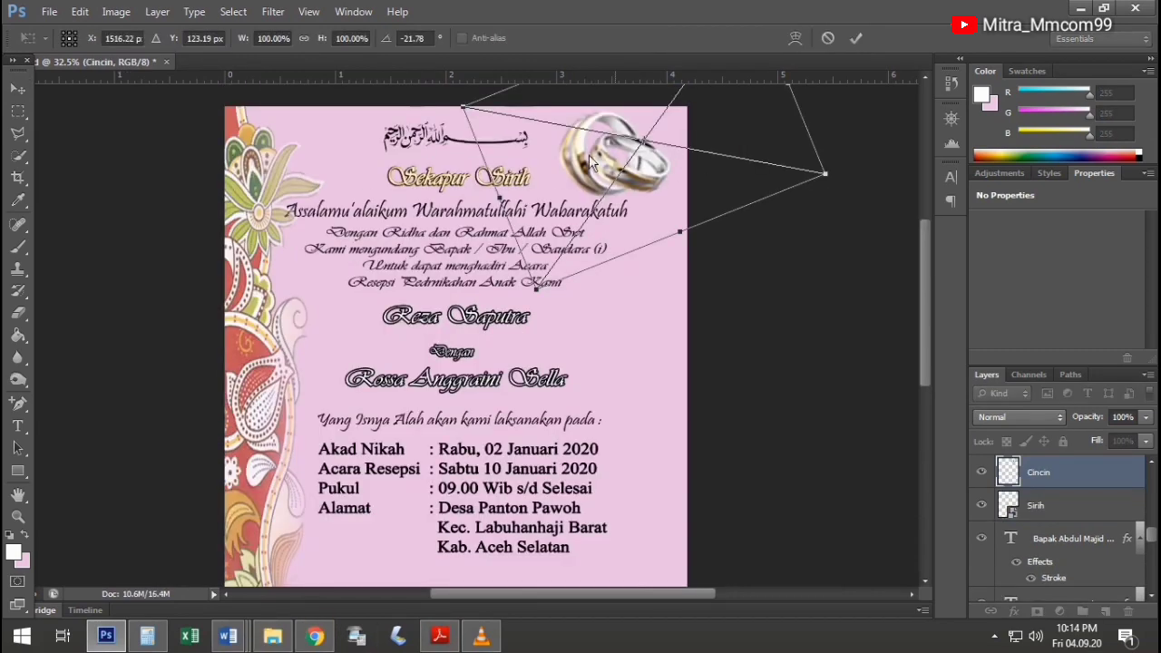
mouse_move(470, 109)
mouse_down()
mouse_move(750, 188)
mouse_move(683, 171)
mouse_up()
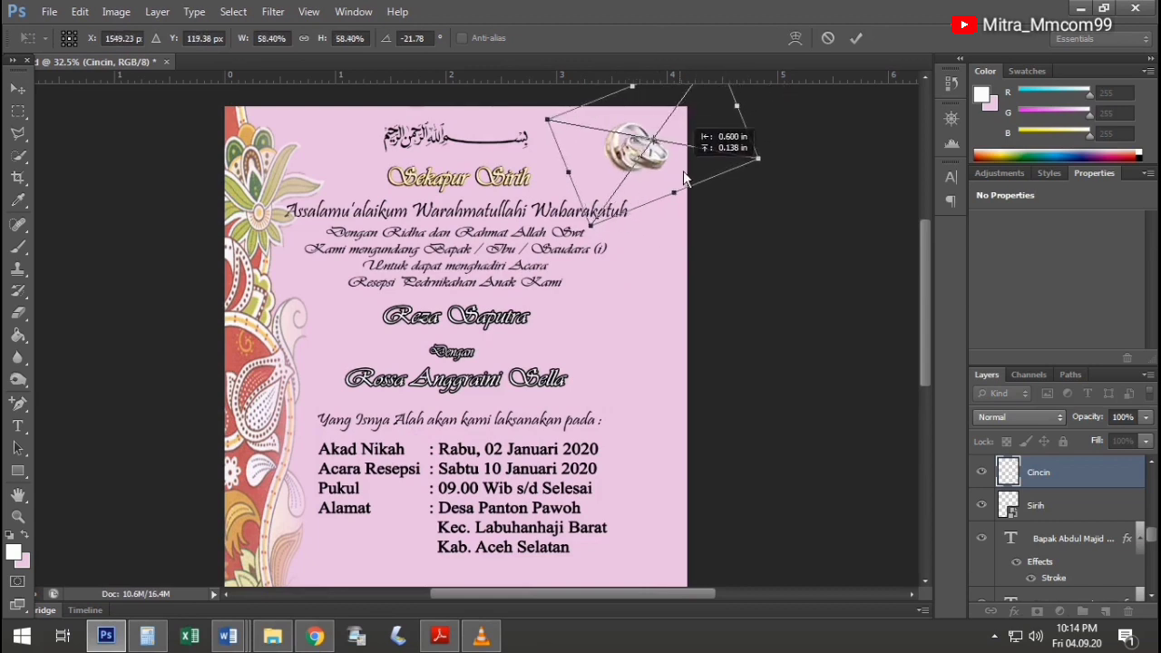
mouse_move(666, 238)
mouse_down()
mouse_move(712, 213)
mouse_move(641, 247)
mouse_up()
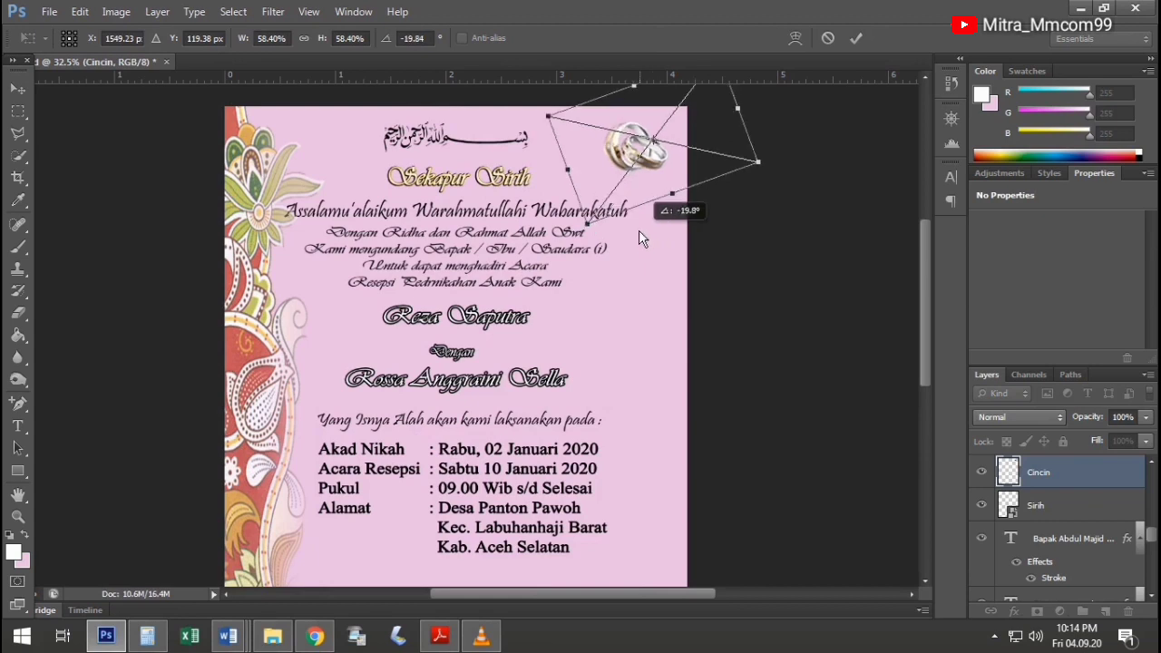
drag(640, 247, 663, 186)
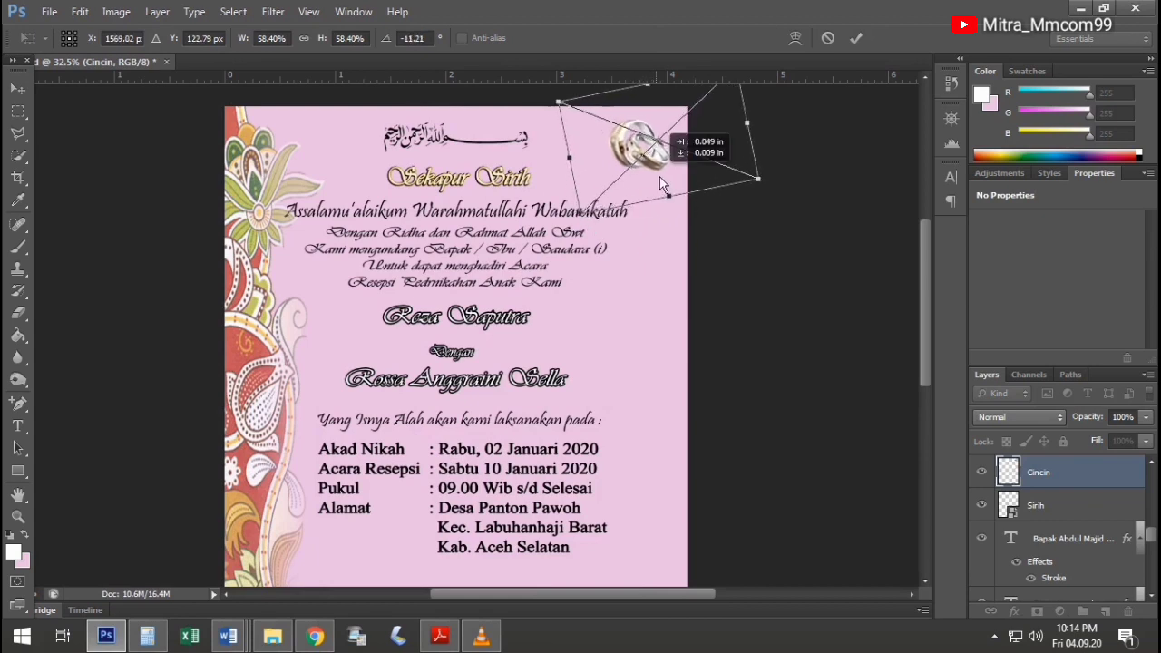
click(20, 89)
click(481, 254)
key(Return)
Move the Cincin layer two steps down the stack, then select the Bingkai border layer
scroll(485, 259, down, 1)
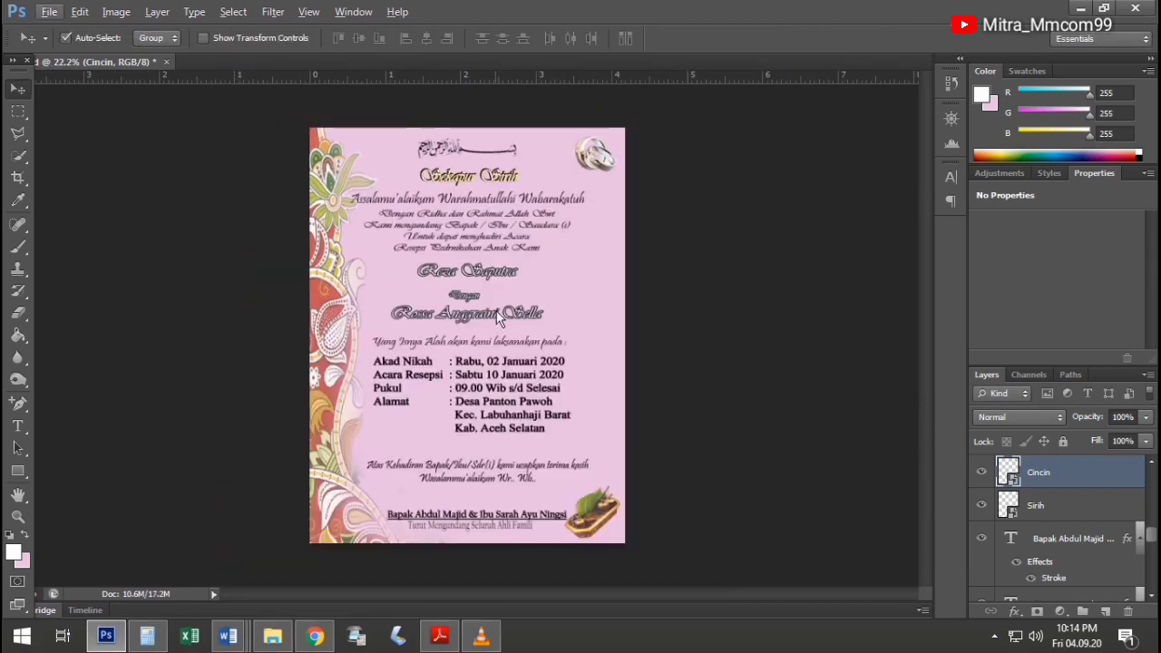
scroll(458, 336, up, 1)
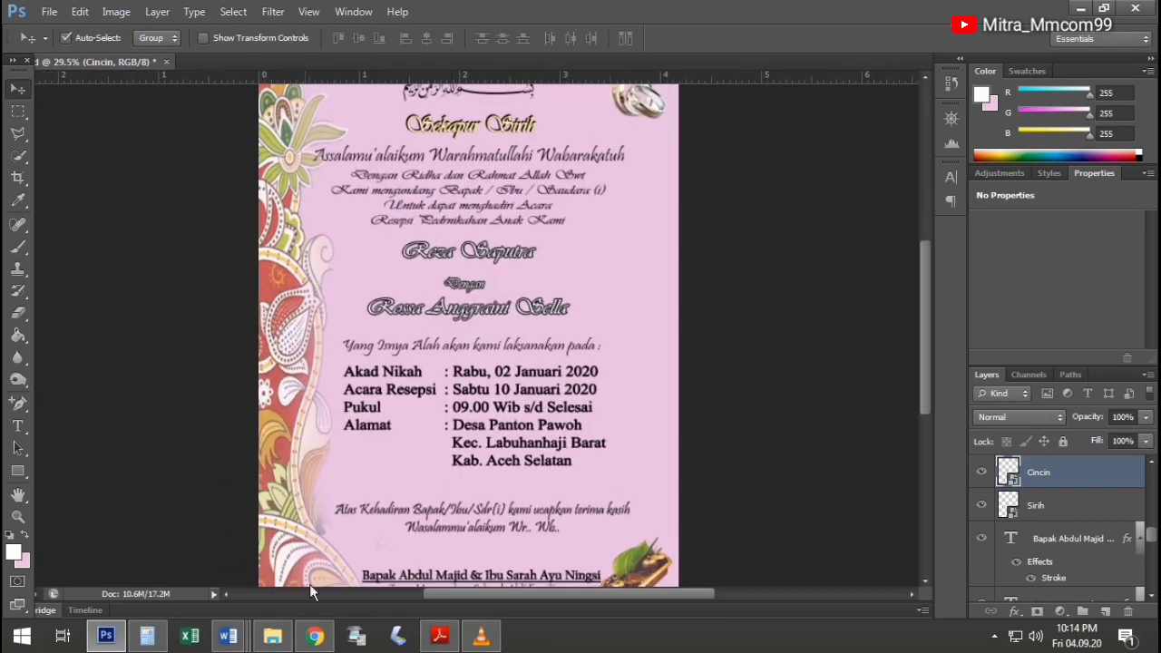
key(ctrl+bracketleft)
key(ctrl+bracketleft)
key(ctrl+bracketleft)
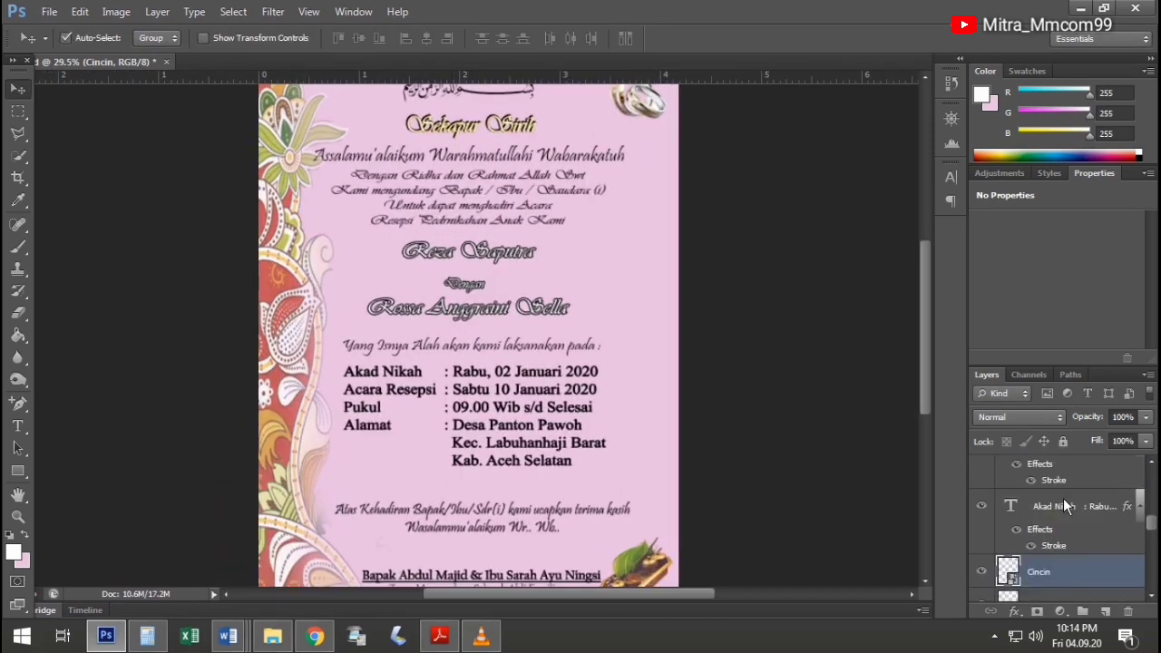
key(ctrl+bracketleft)
scroll(1066, 526, down, 1)
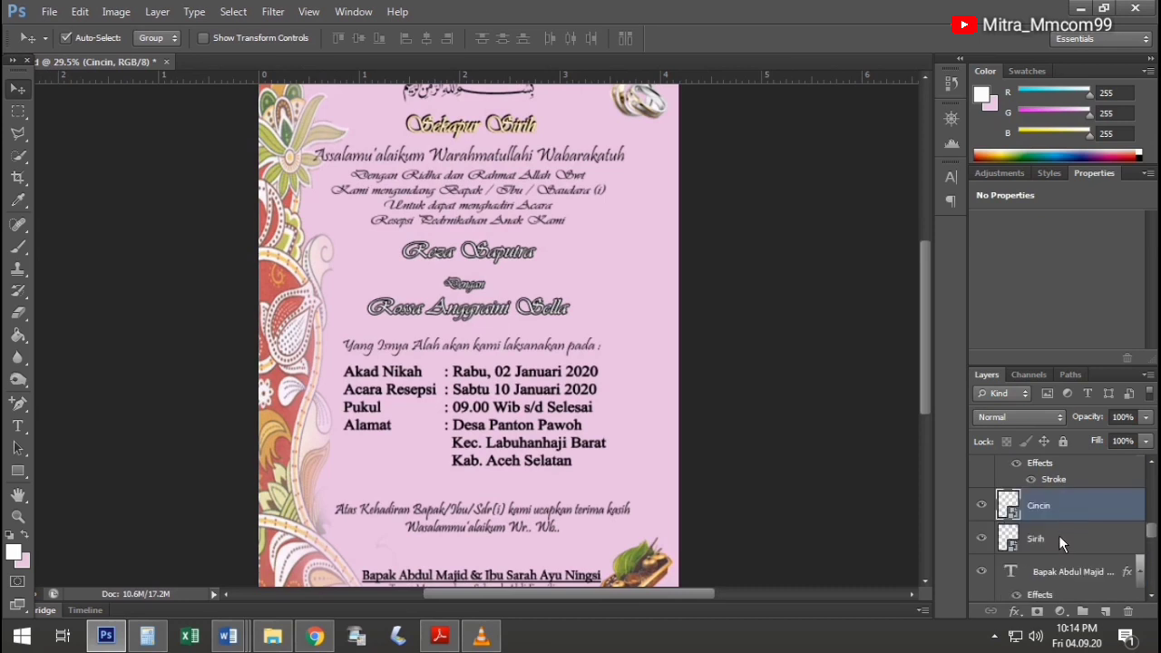
click(1059, 535)
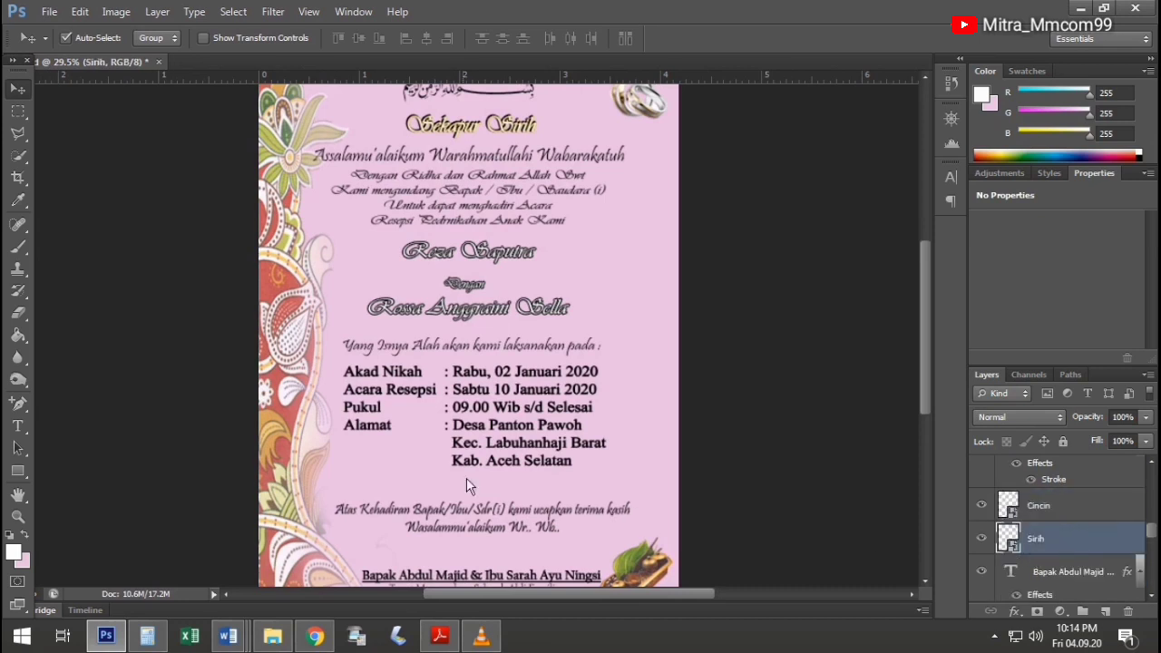
click(295, 374)
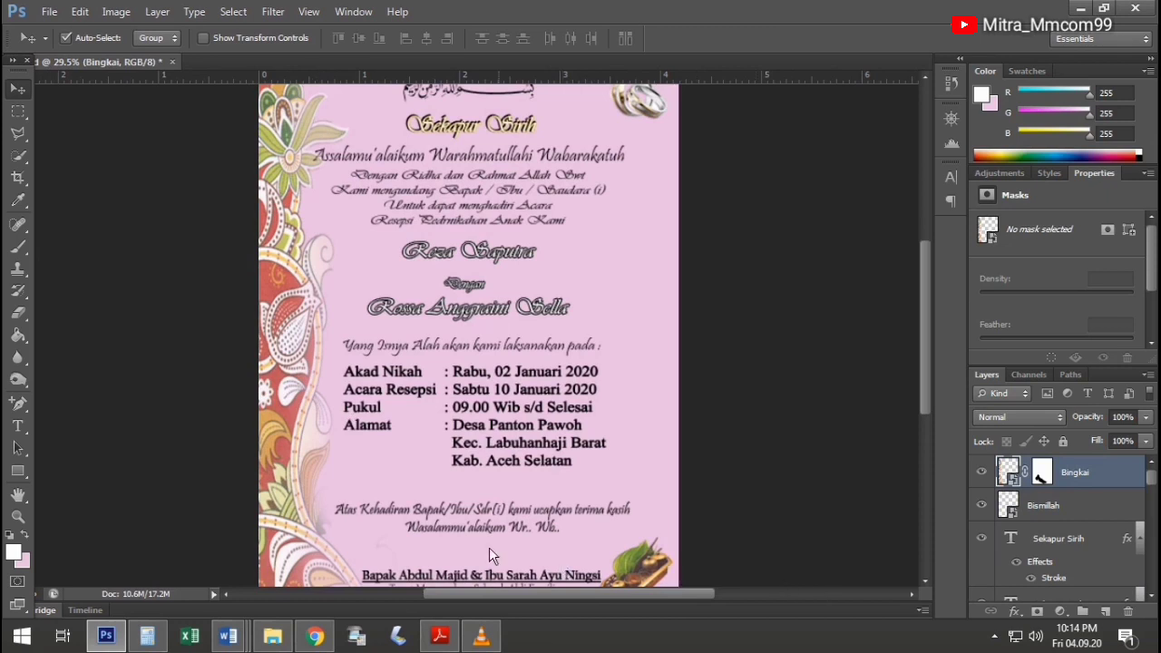
Pick the Brush tool and target the Bingkai border's layer mask for painting
click(17, 246)
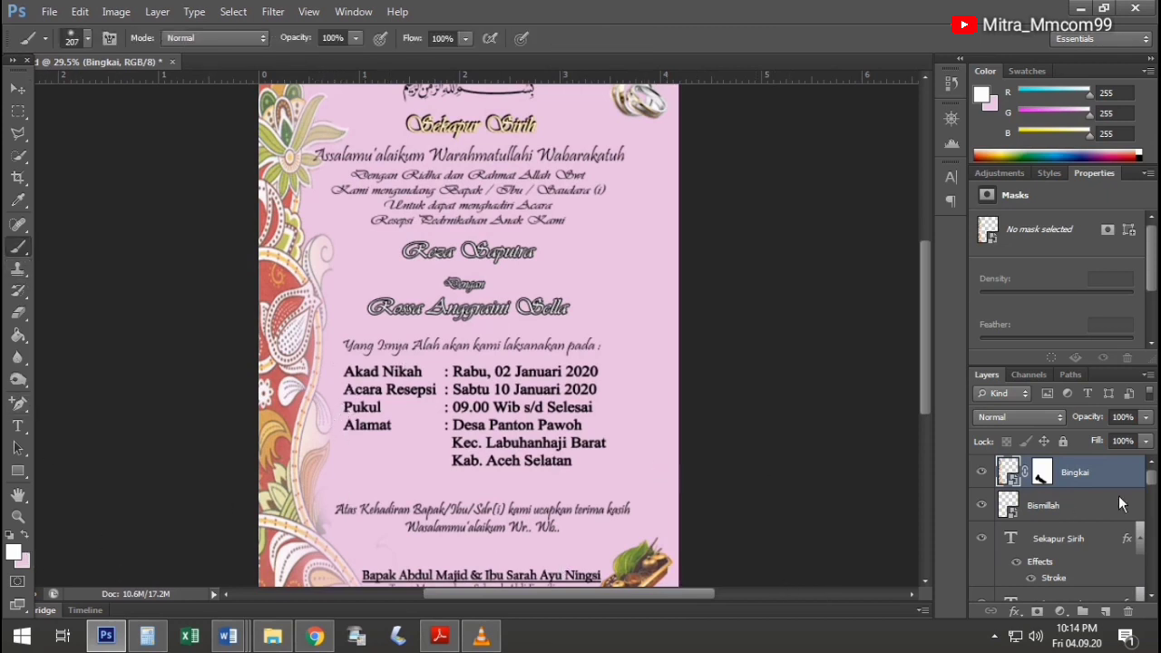
click(1044, 477)
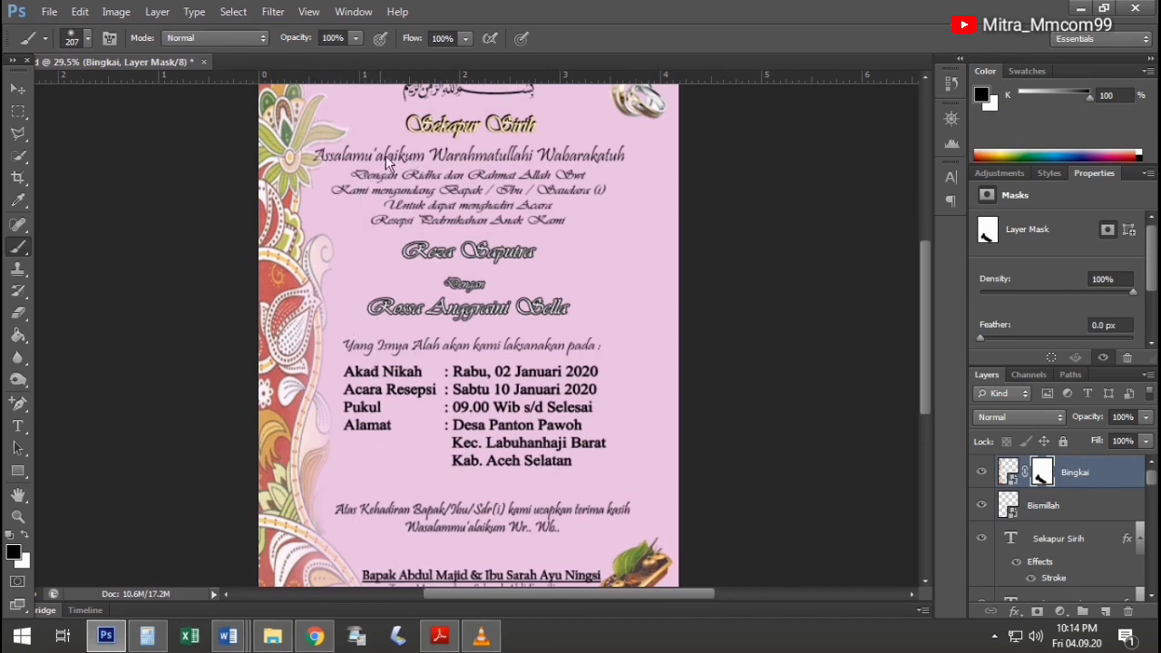
scroll(487, 313, up, 2)
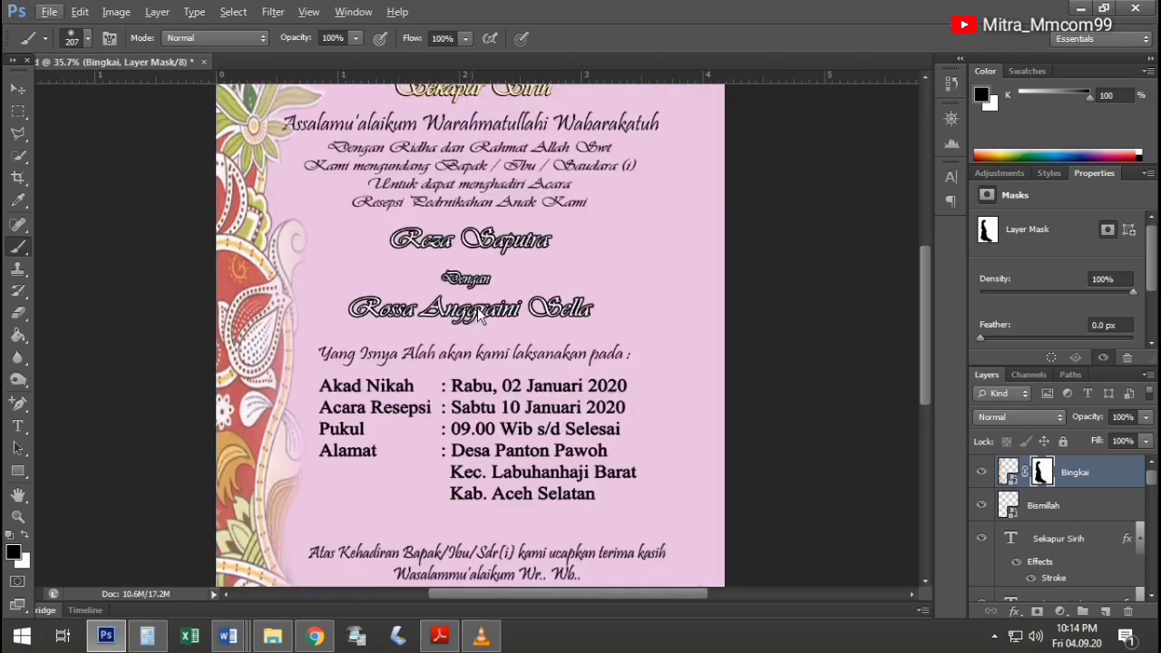
scroll(445, 322, down, 1)
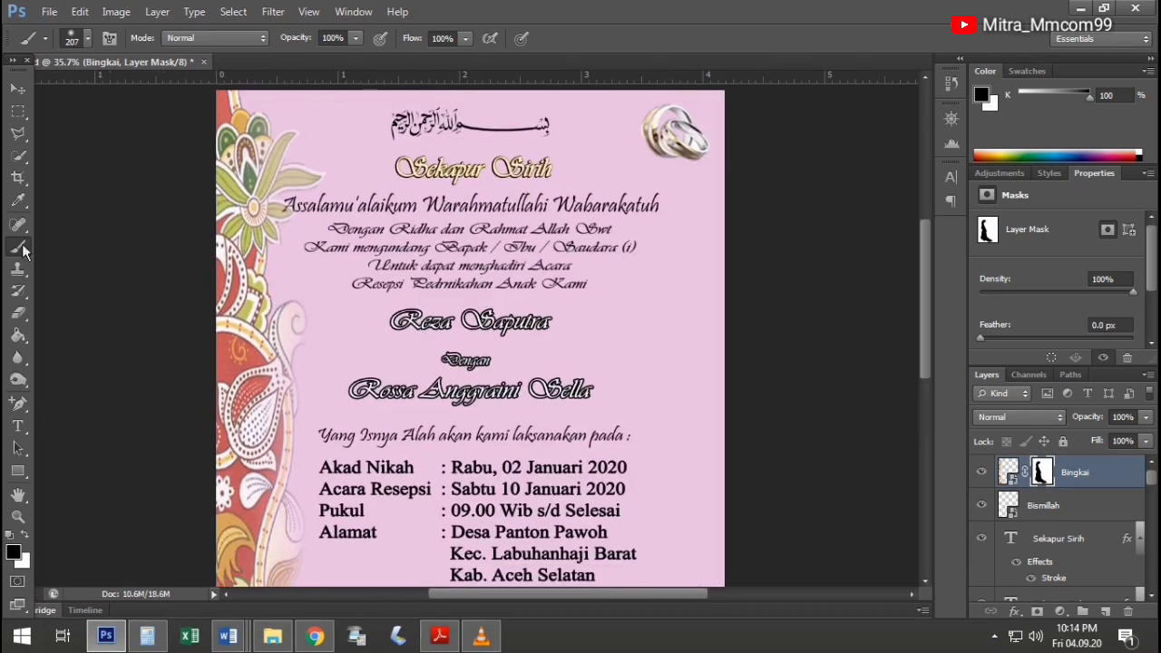
click(18, 91)
click(487, 264)
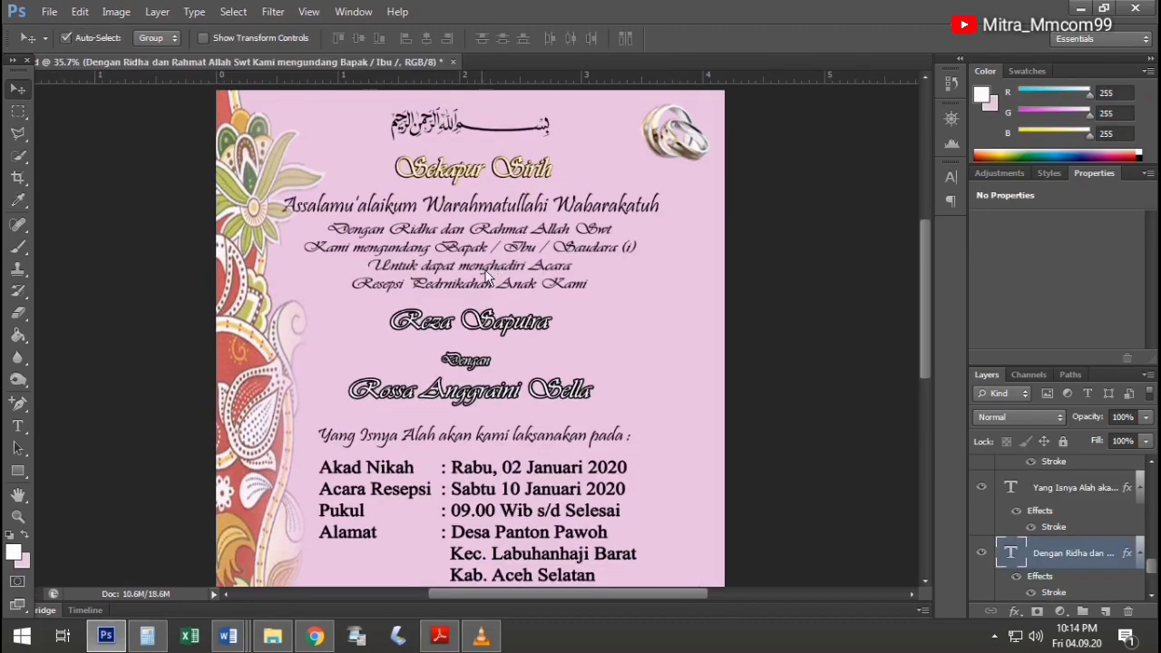
click(1016, 613)
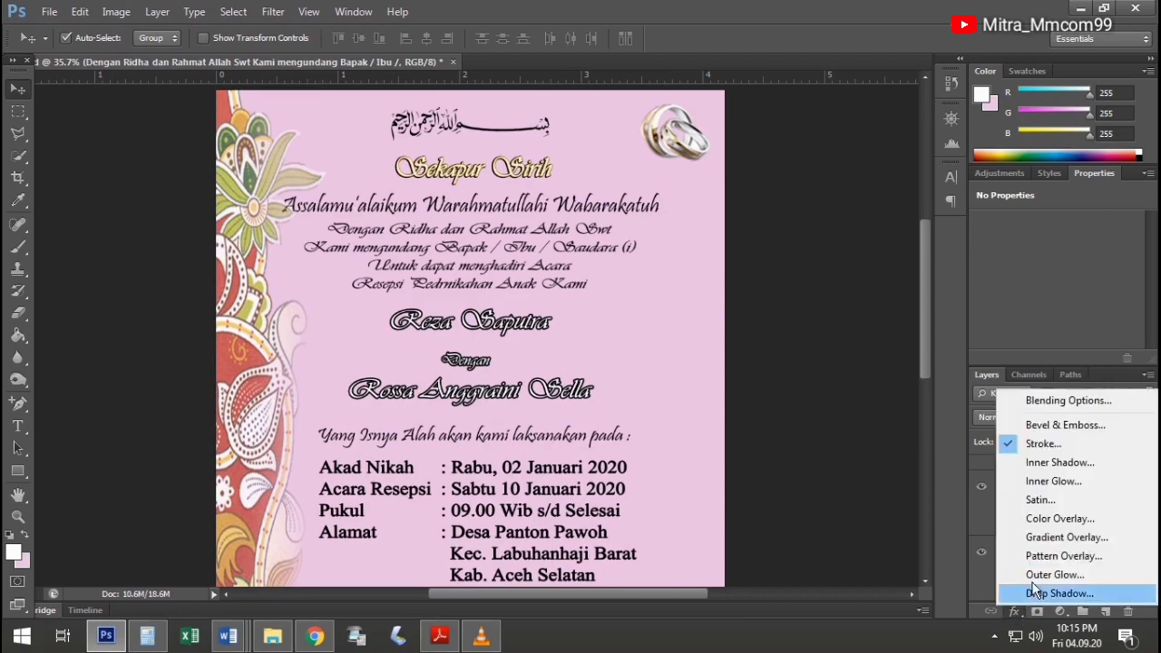
click(1068, 442)
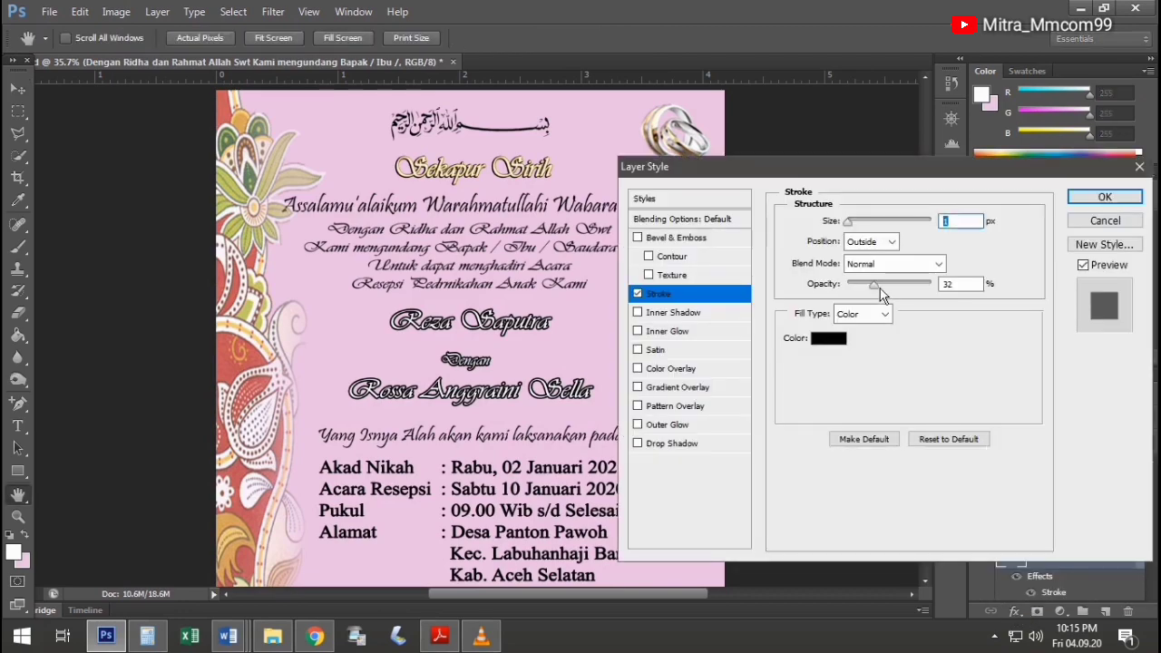
drag(876, 284, 929, 284)
click(1105, 197)
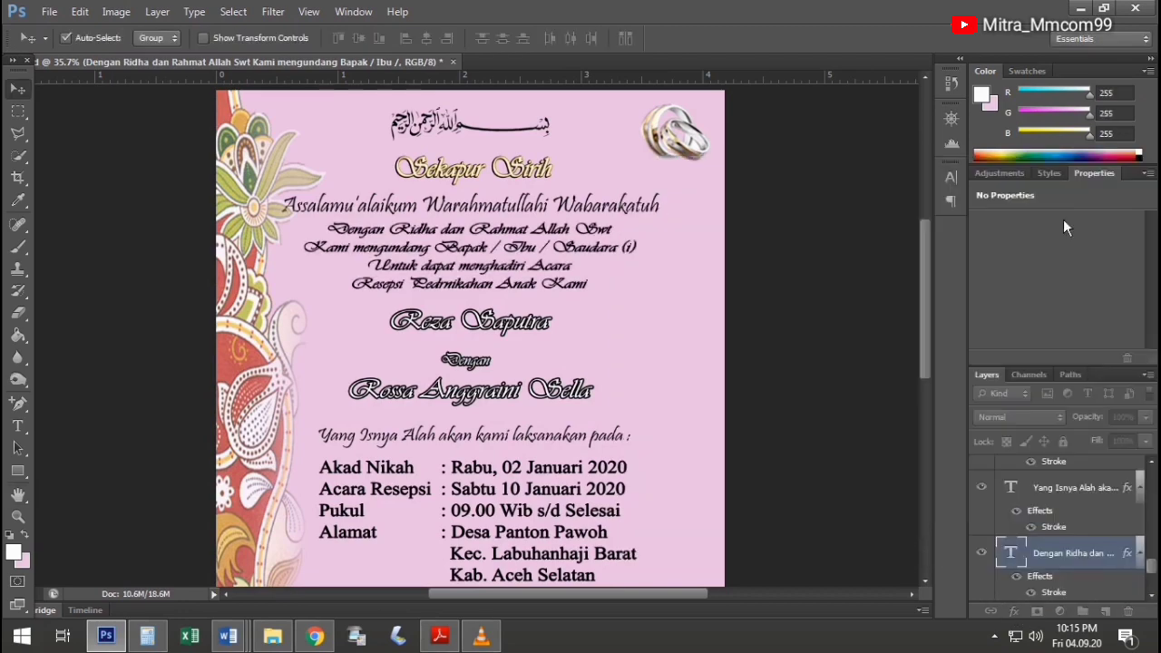
click(601, 215)
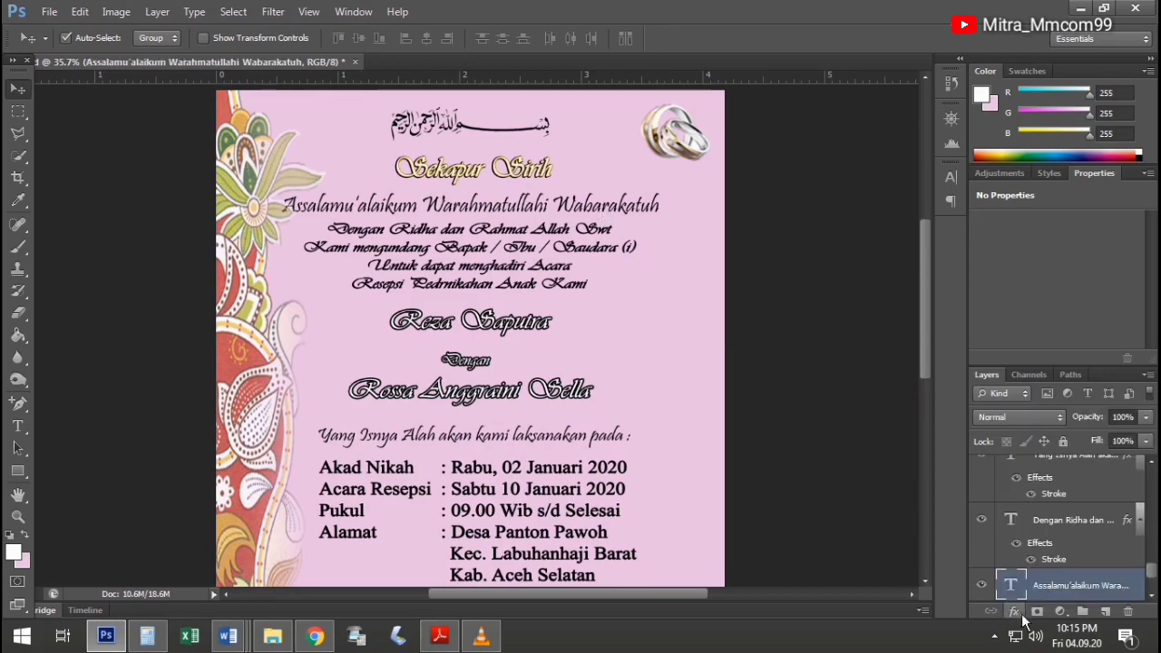
click(435, 442)
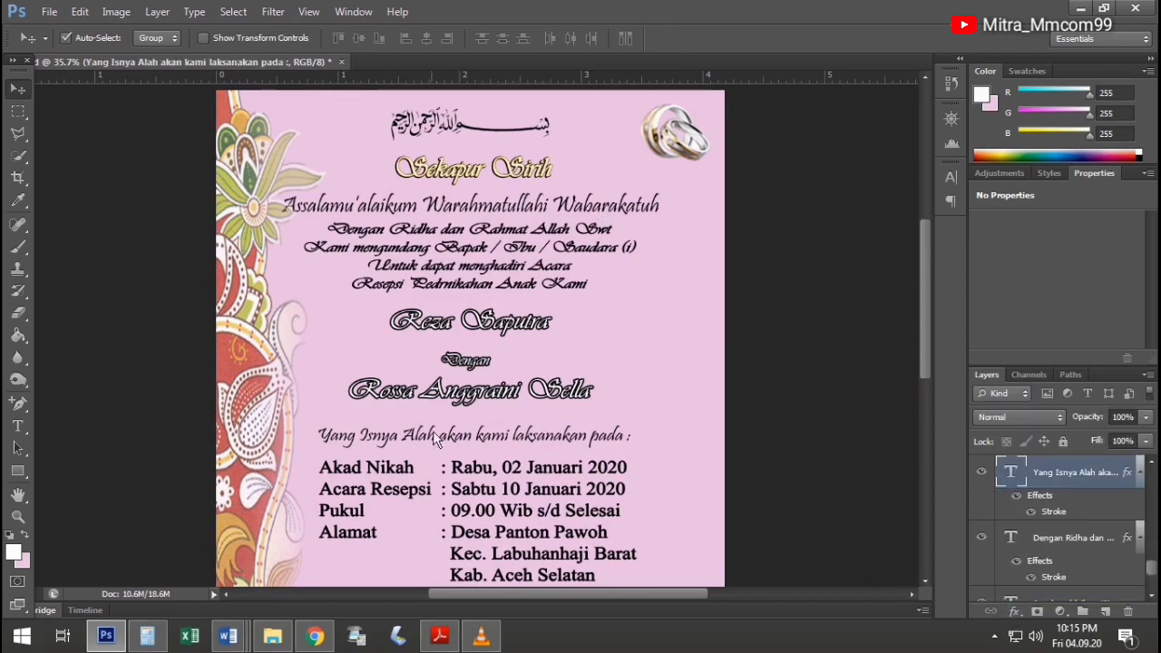
click(473, 405)
scroll(466, 381, down, 2)
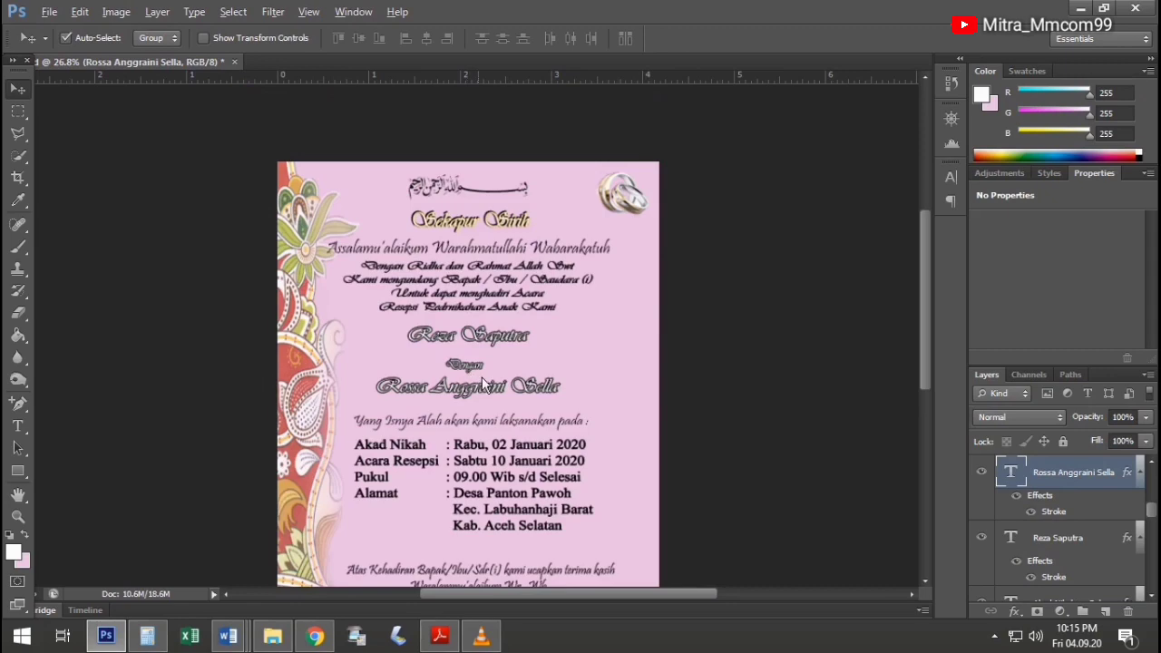
Thicken the bride's name stroke to 18 px
scroll(483, 383, up, 2)
scroll(476, 401, up, 1)
key(alt)
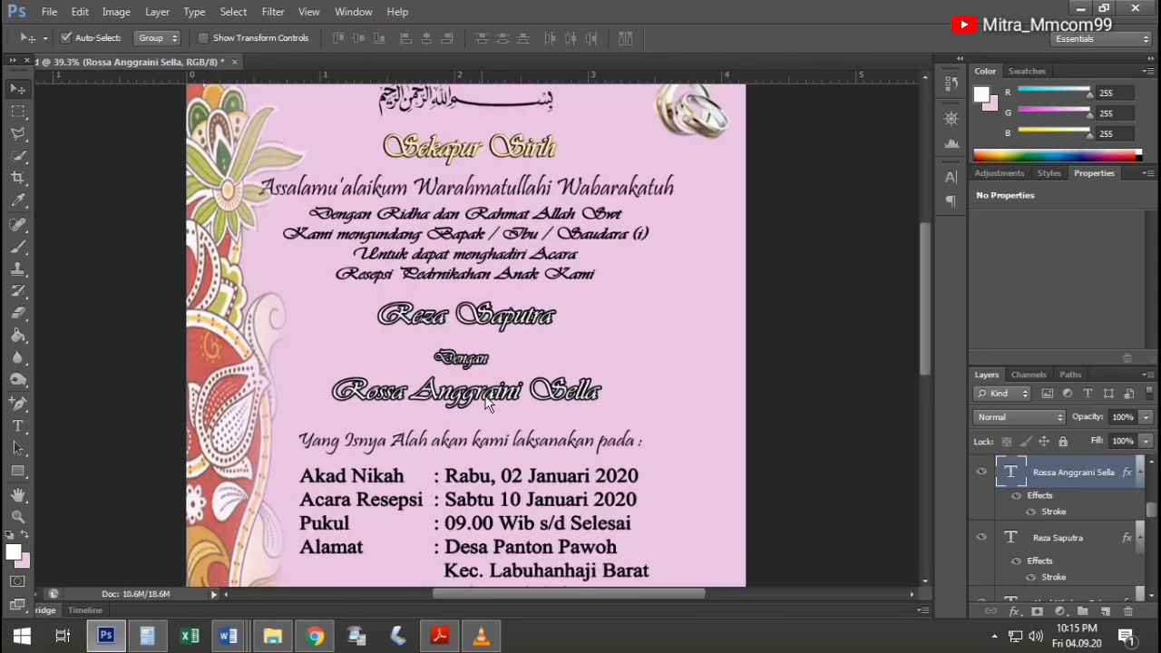
click(1023, 614)
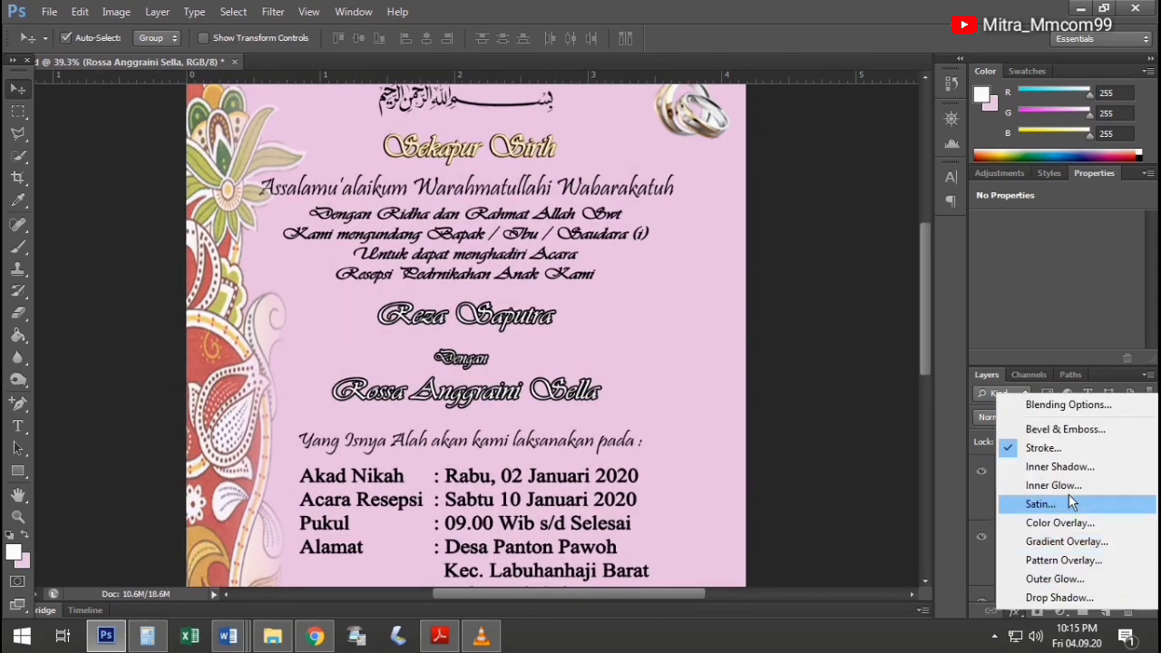
click(1066, 447)
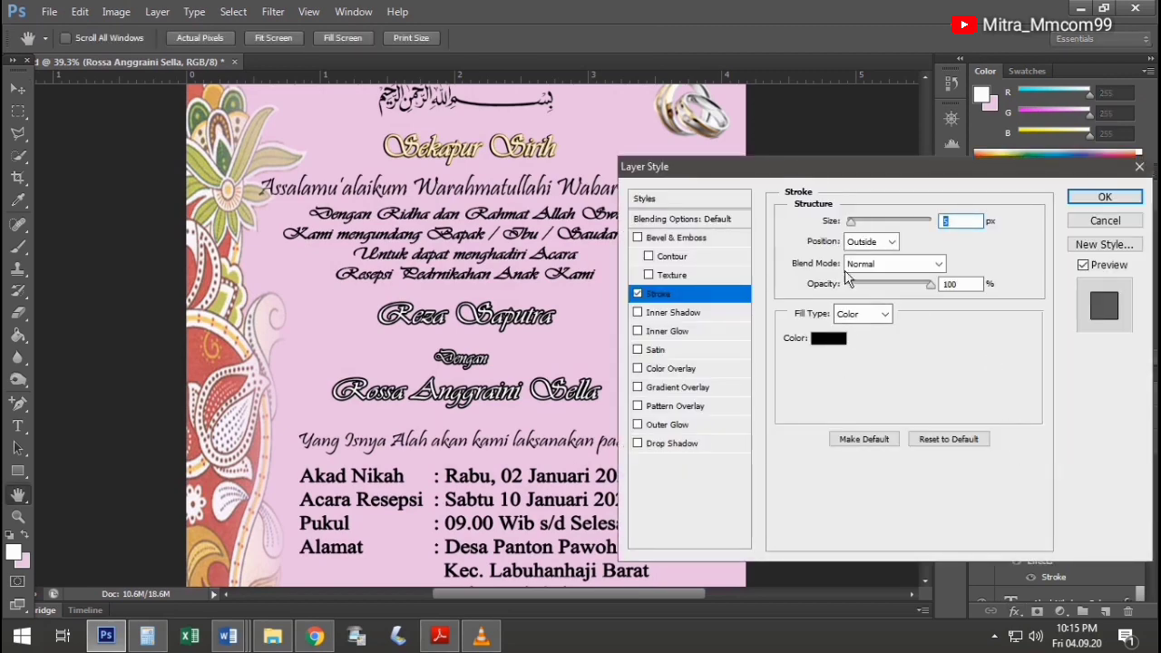
drag(852, 222, 862, 222)
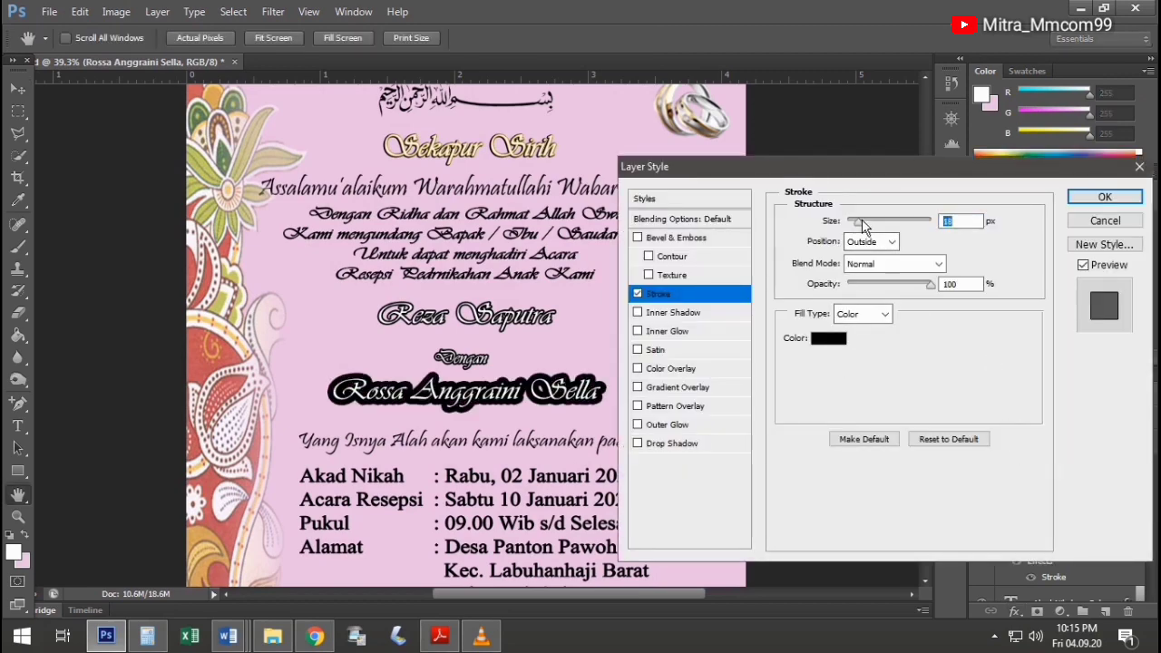
click(1103, 197)
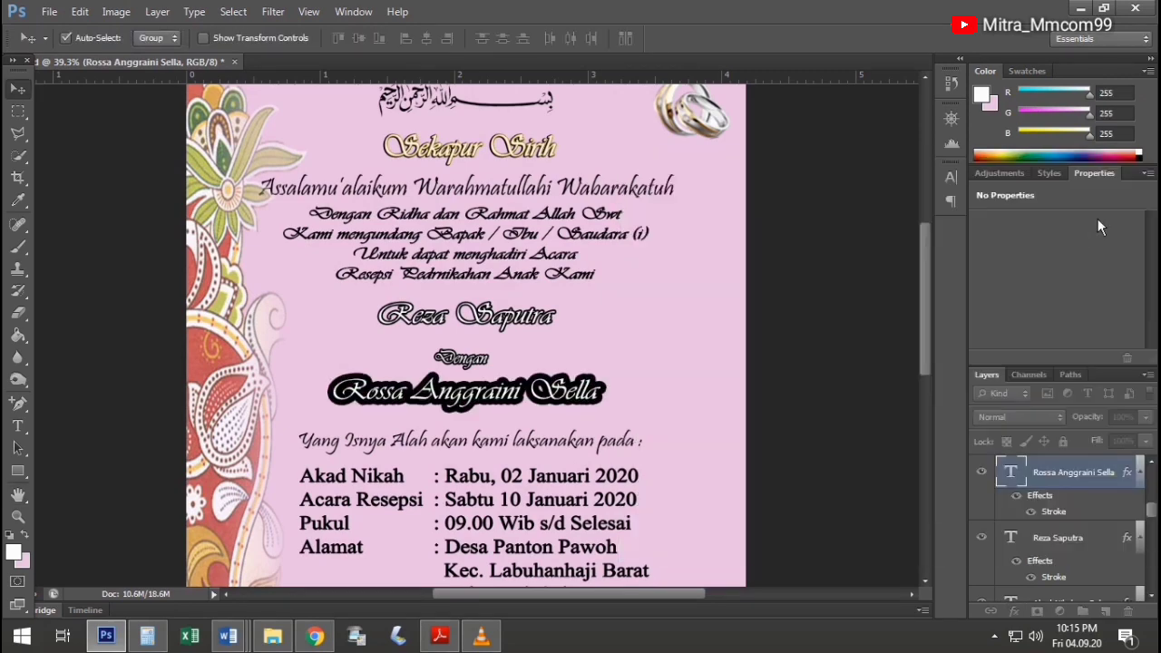
Give the groom's name a heavier black stroke
click(486, 325)
click(1023, 614)
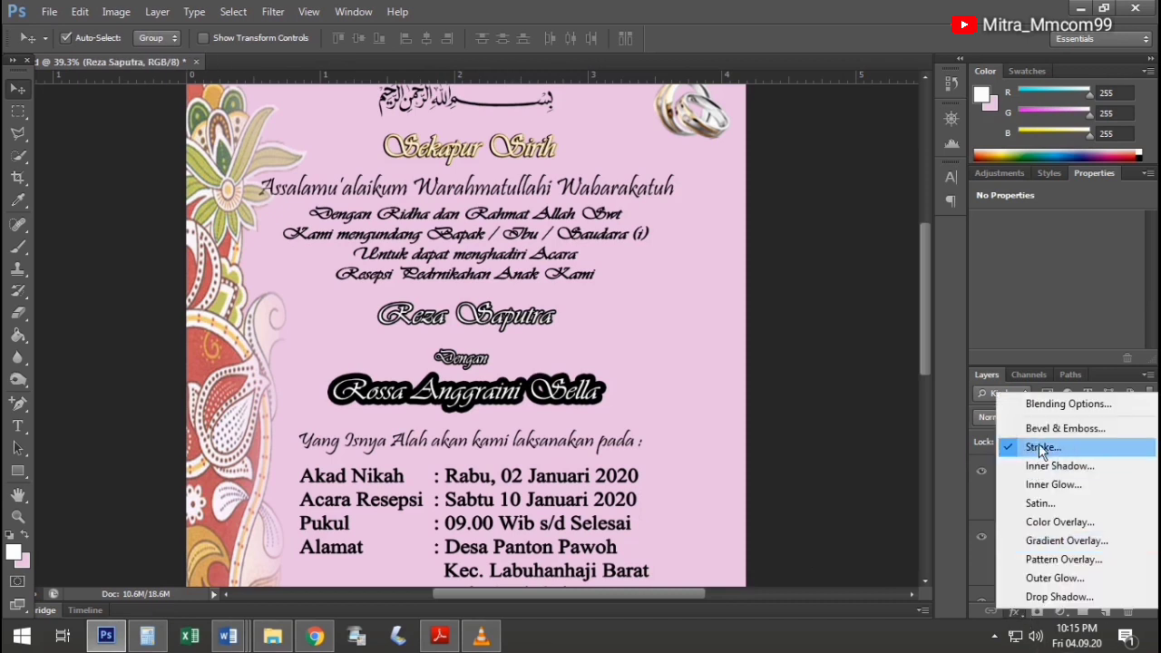
click(1041, 448)
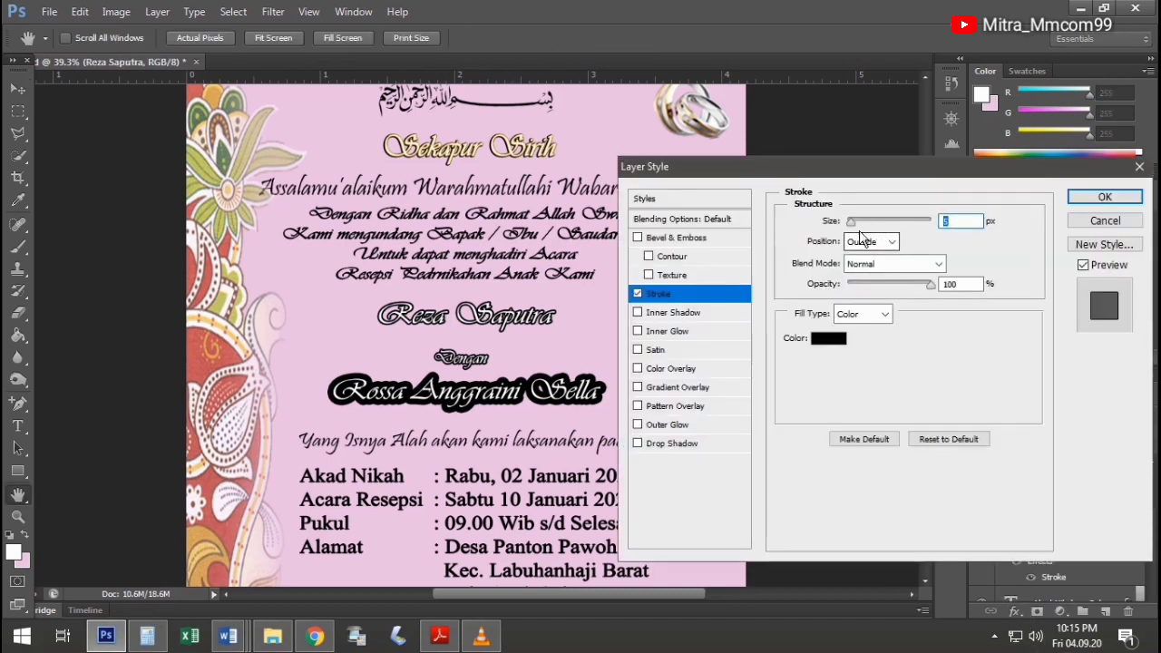
drag(852, 222, 864, 229)
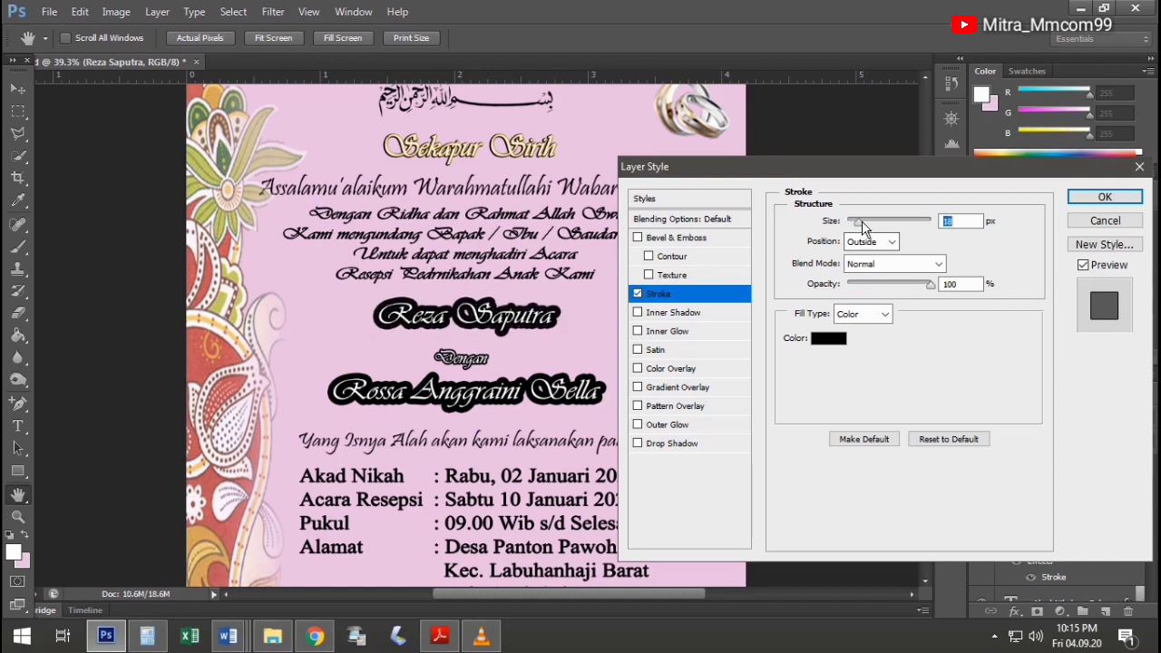
drag(864, 227, 859, 221)
click(1105, 197)
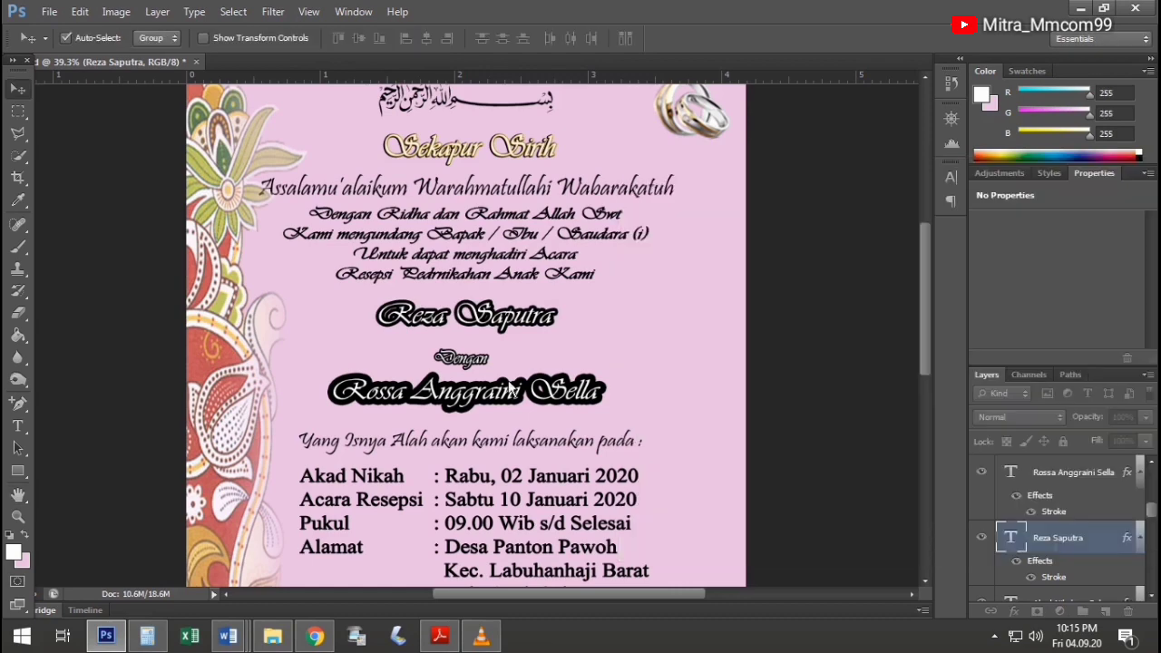
Set the bride's name stroke size to 10 px
click(510, 389)
click(1016, 609)
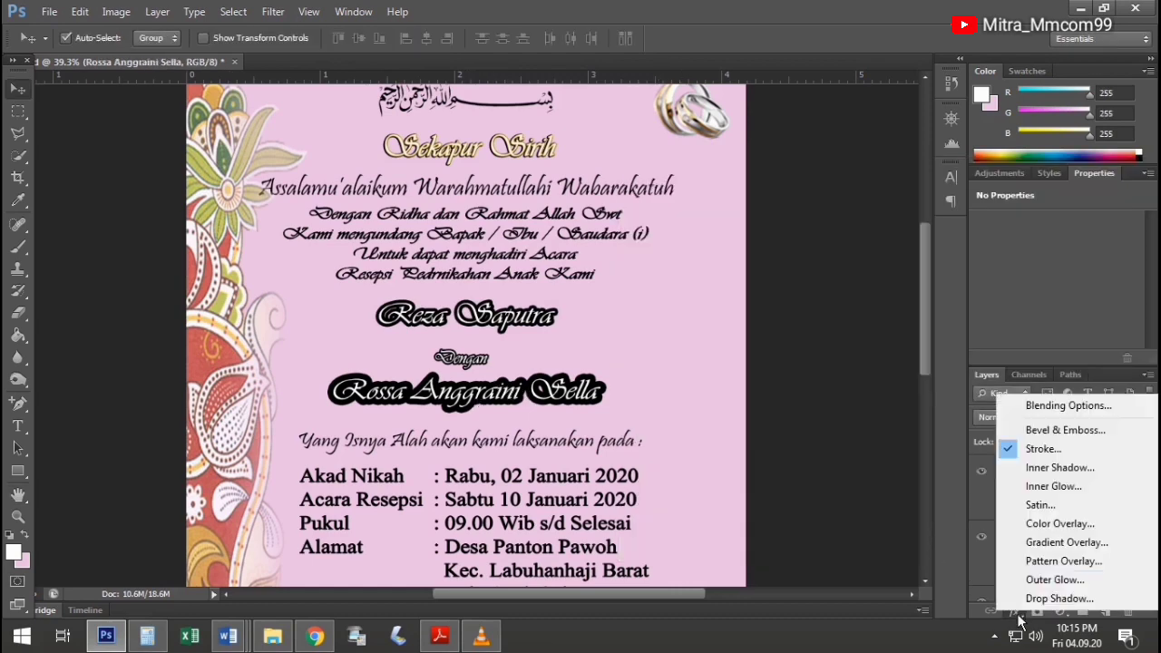
click(1043, 448)
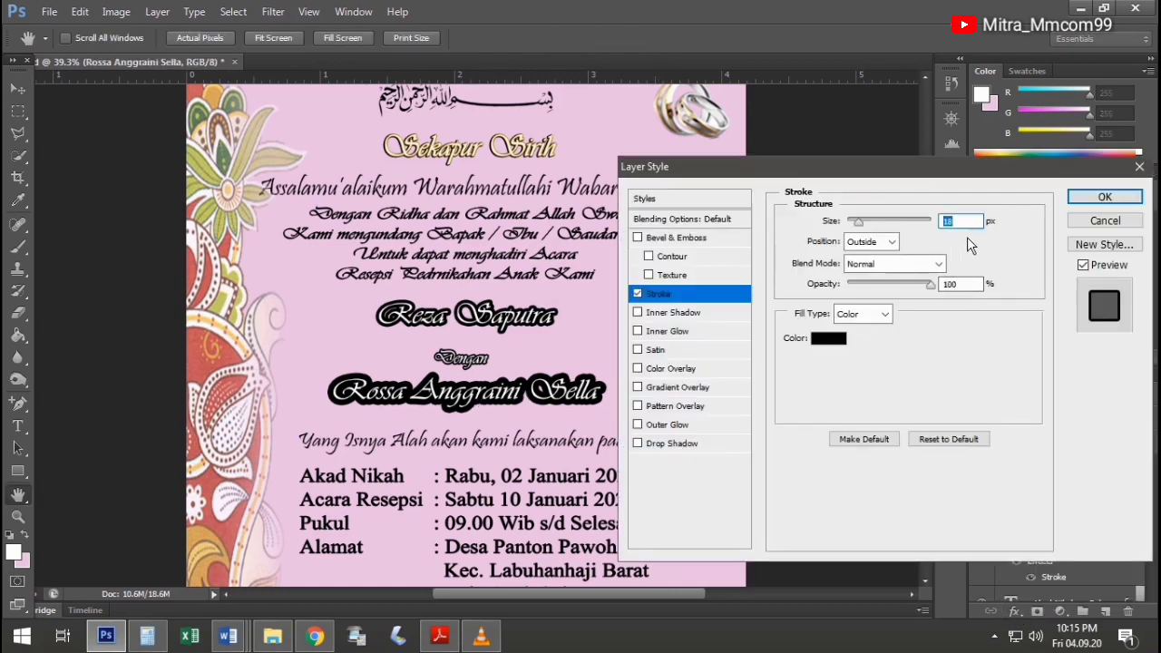
text(10)
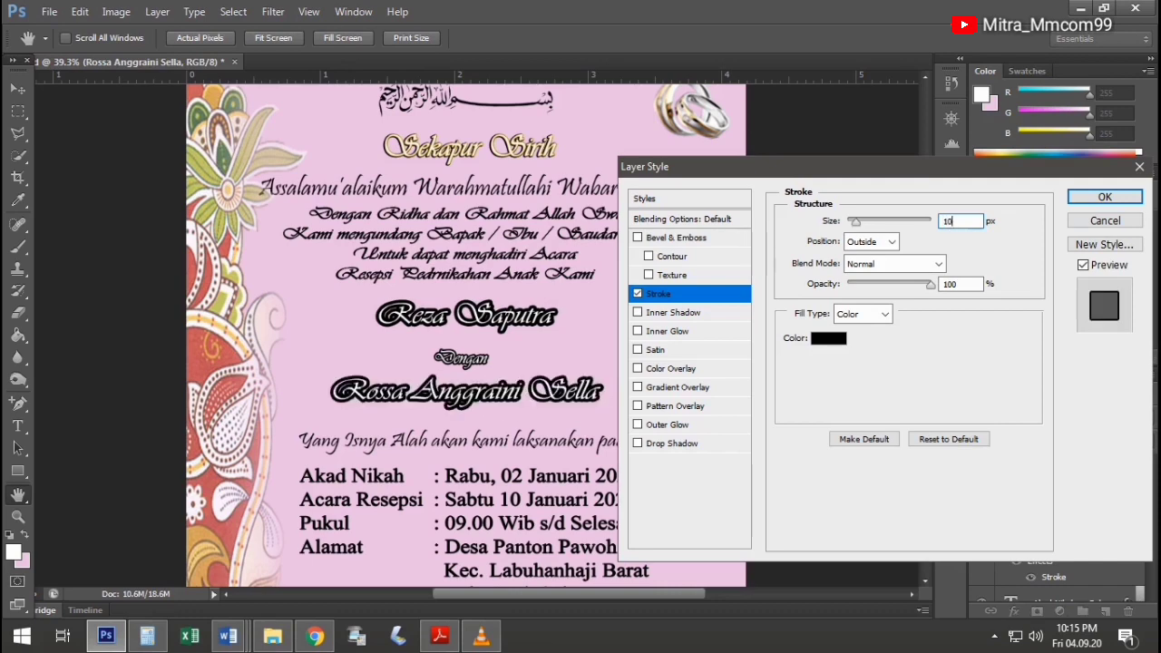
click(1104, 196)
Drag the BUnga roses-and-rings image from the Documents folder onto the card
key(v)
key(ctrl+0)
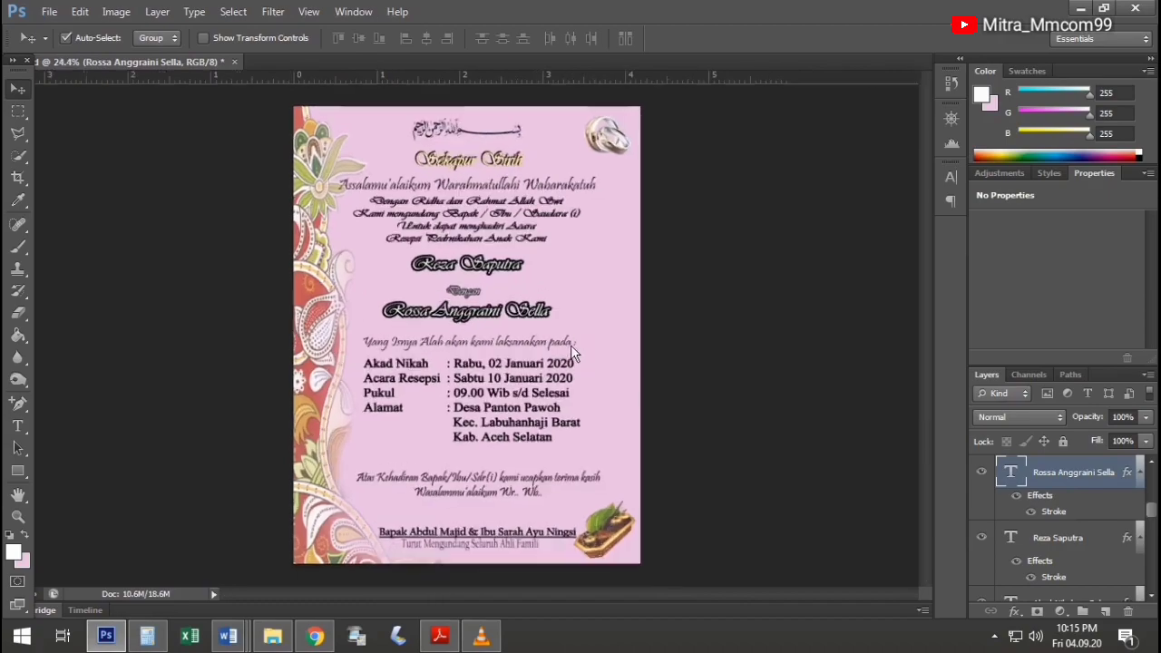
click(272, 635)
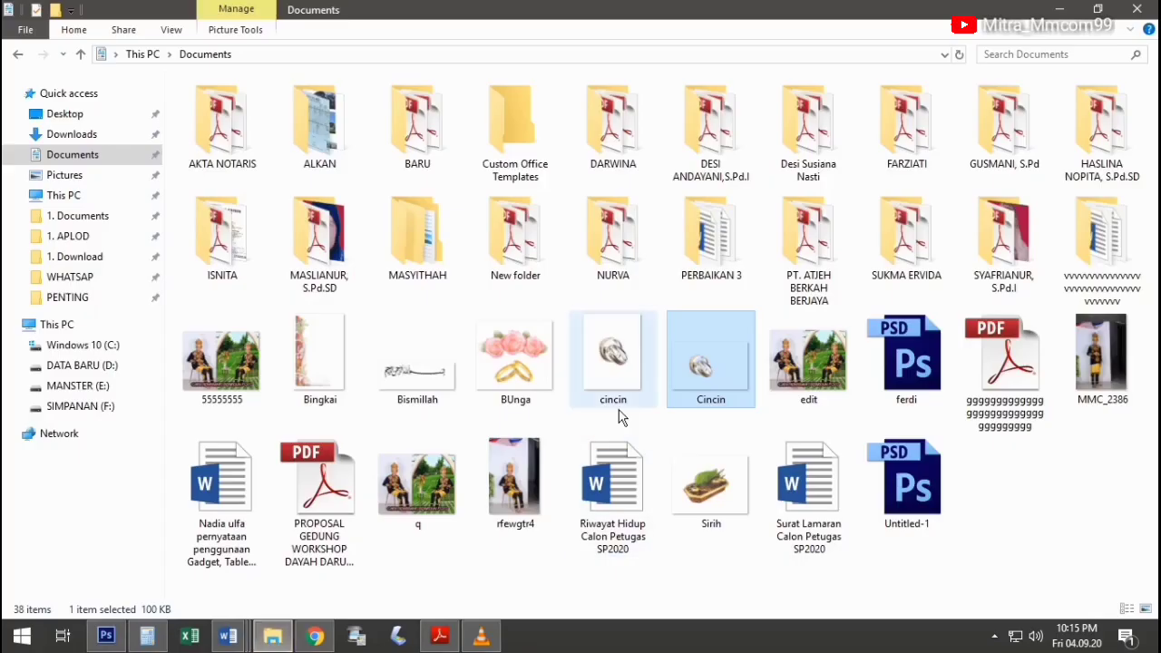
mouse_move(515, 358)
mouse_down()
mouse_move(111, 644)
mouse_move(521, 443)
mouse_up()
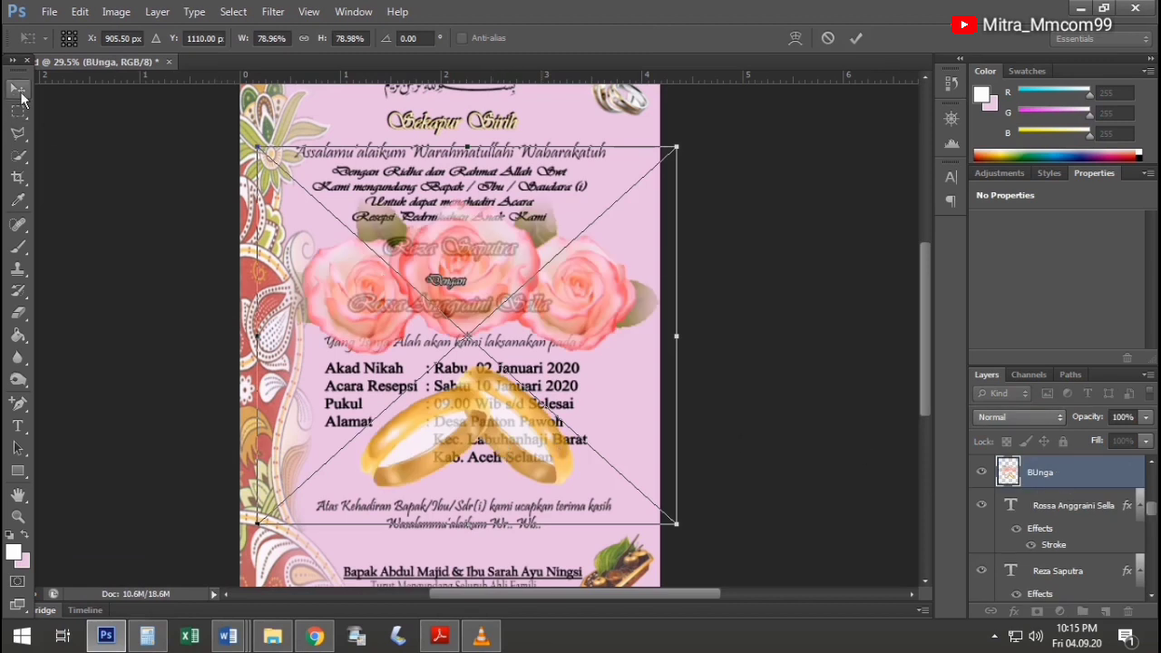
Commit the BUnga placement and move its layer below the name layers
key(Return)
mouse_move(1080, 475)
mouse_down()
mouse_move(1081, 492)
mouse_move(1059, 498)
mouse_move(1068, 573)
mouse_move(1070, 481)
mouse_move(1071, 583)
mouse_up()
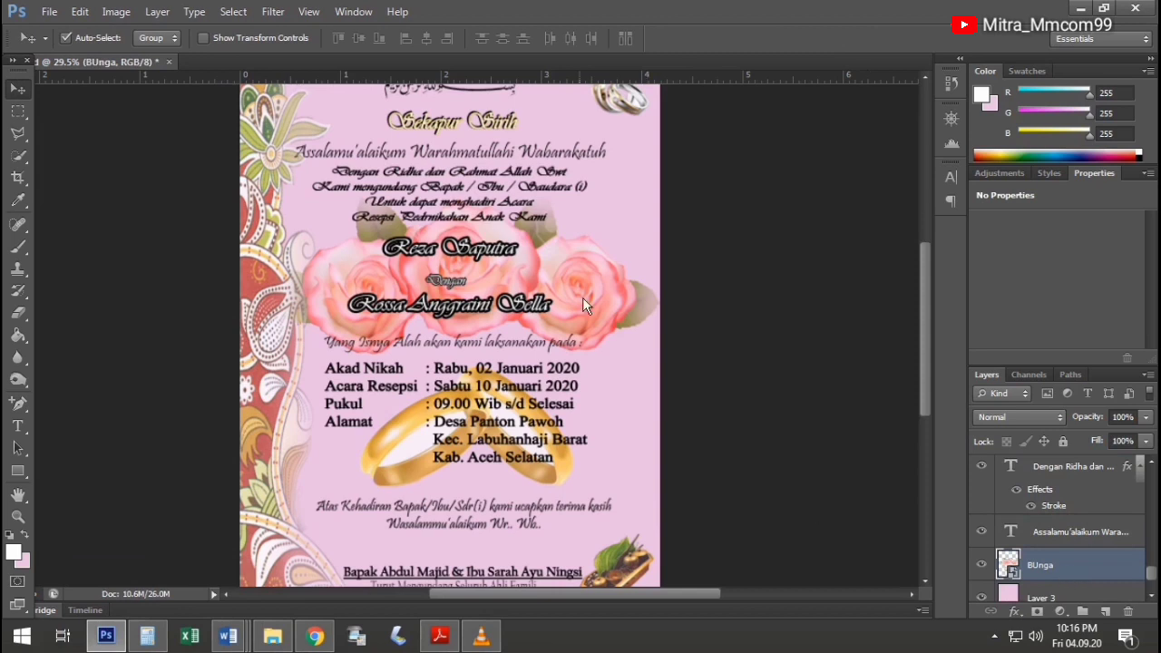
scroll(579, 321, up, 1)
Fade the BUnga layer to 63% opacity and 45% fill
click(1146, 441)
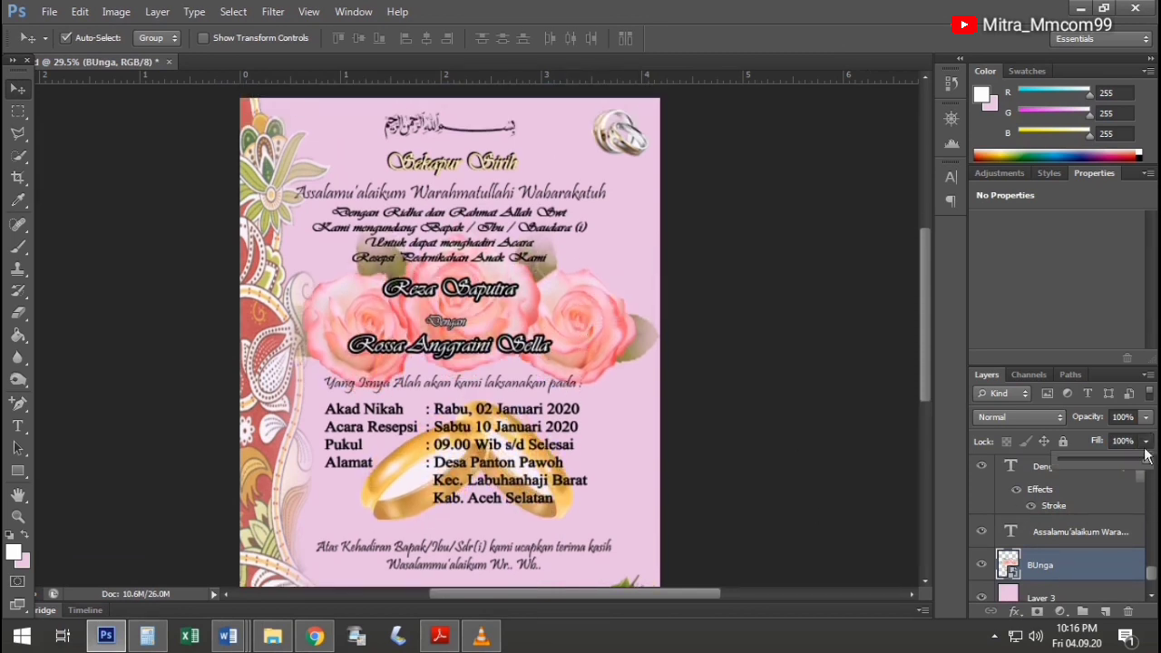
drag(1146, 456, 1094, 462)
drag(1146, 417, 1119, 445)
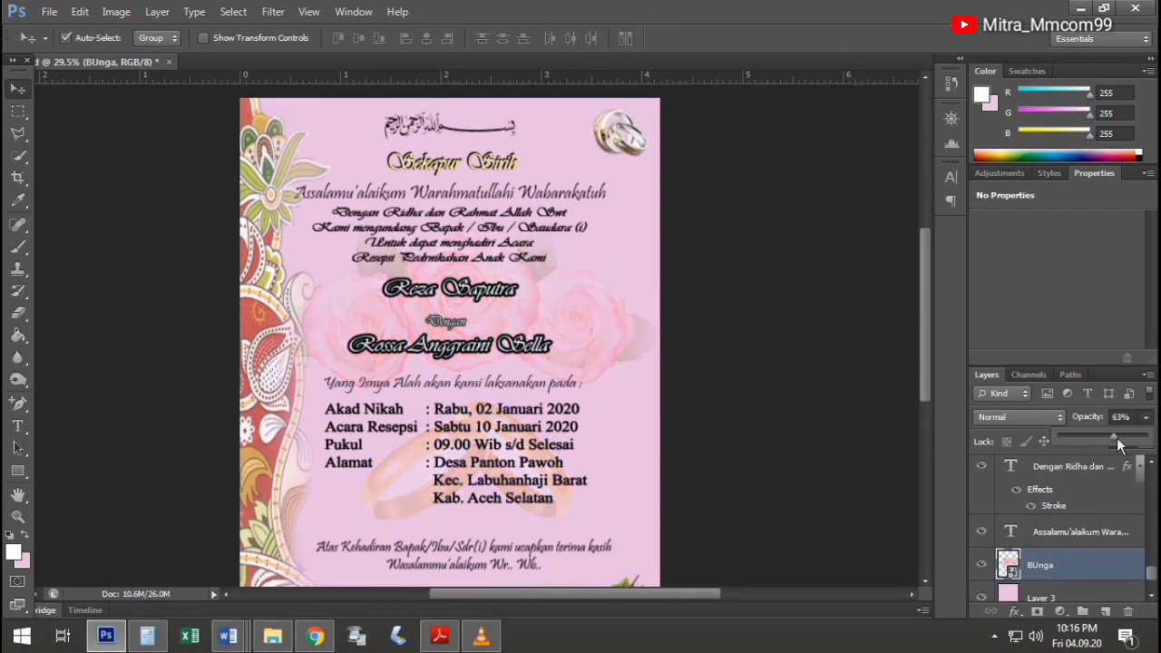
click(1146, 441)
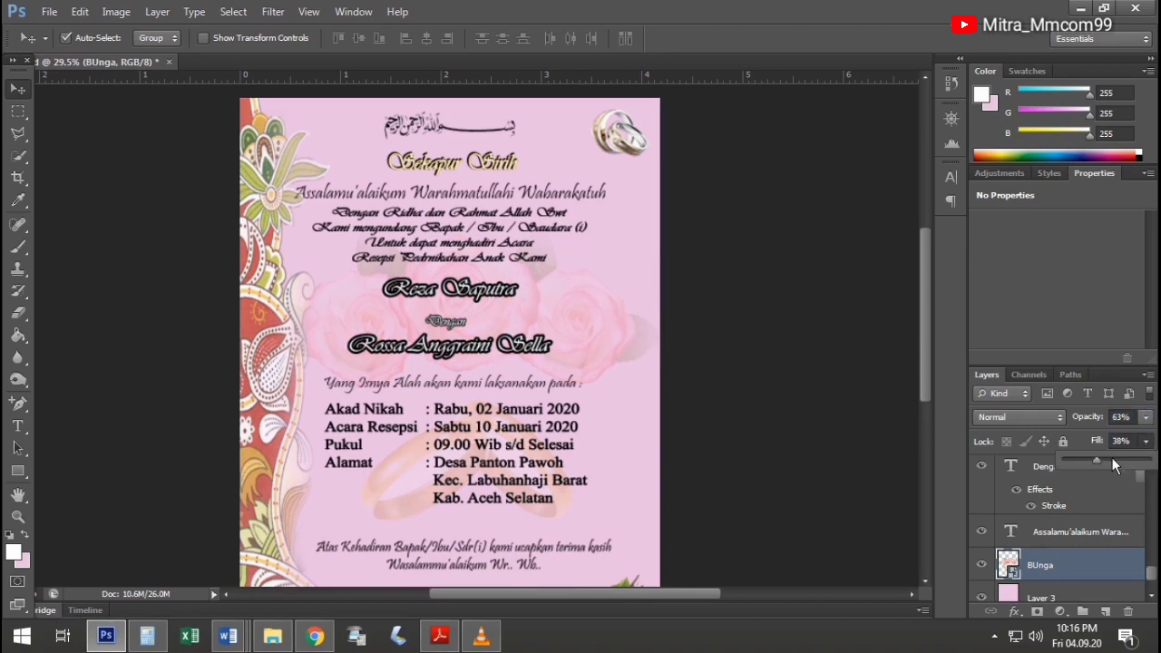
scroll(542, 368, down, 1)
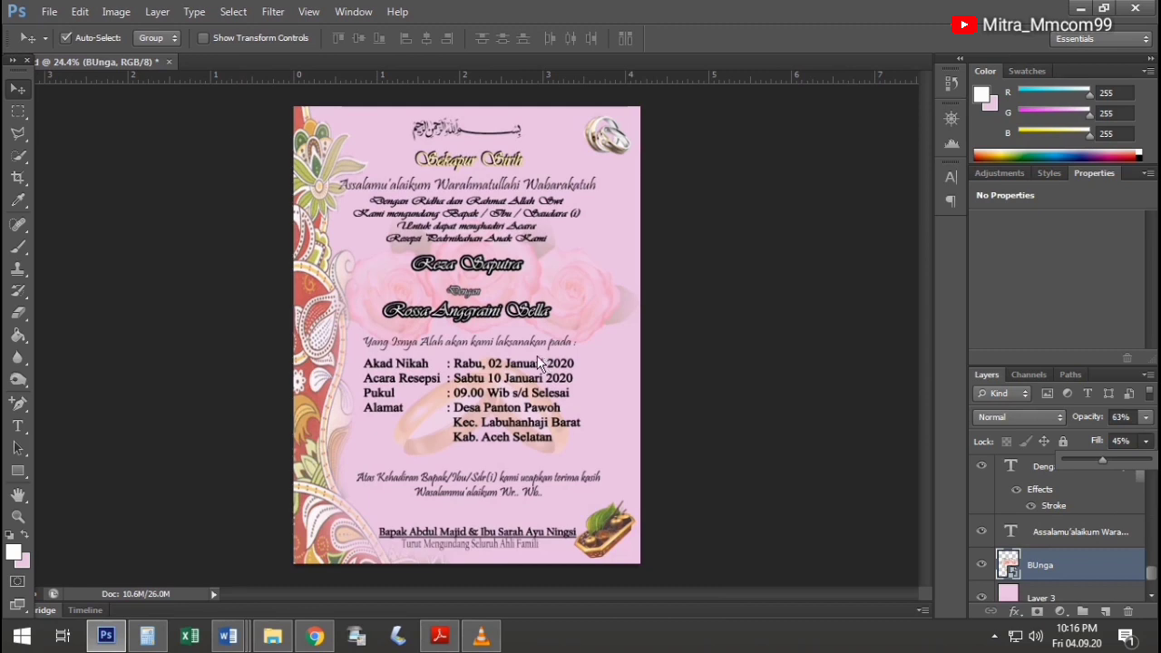
click(512, 168)
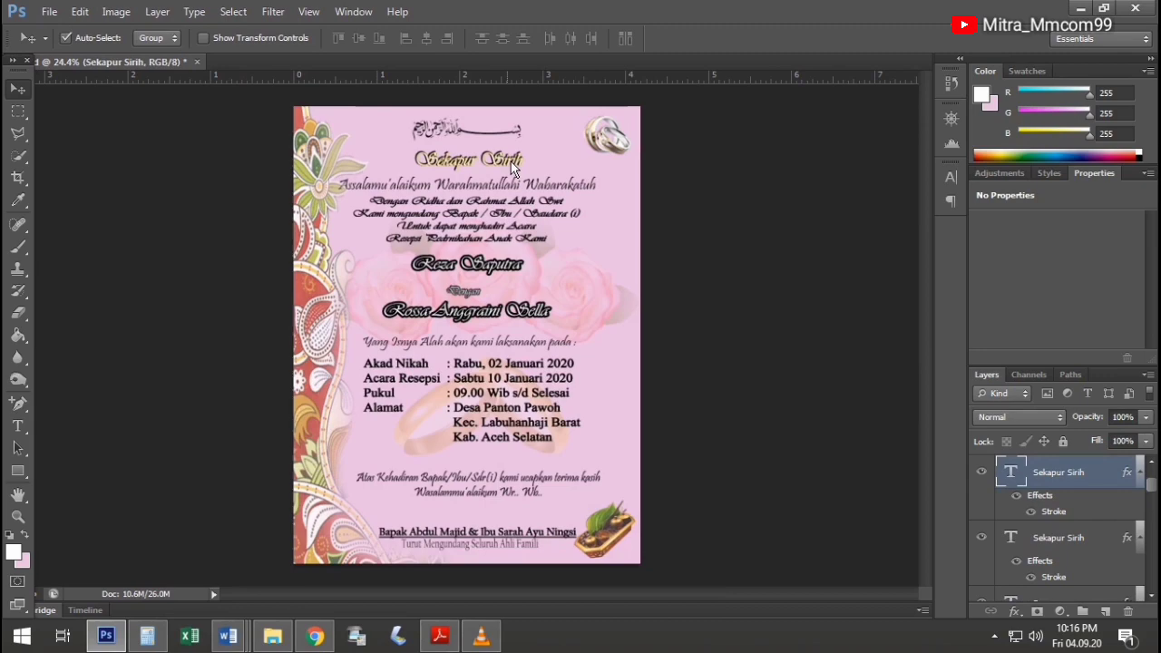
scroll(513, 168, up, 2)
scroll(509, 163, up, 2)
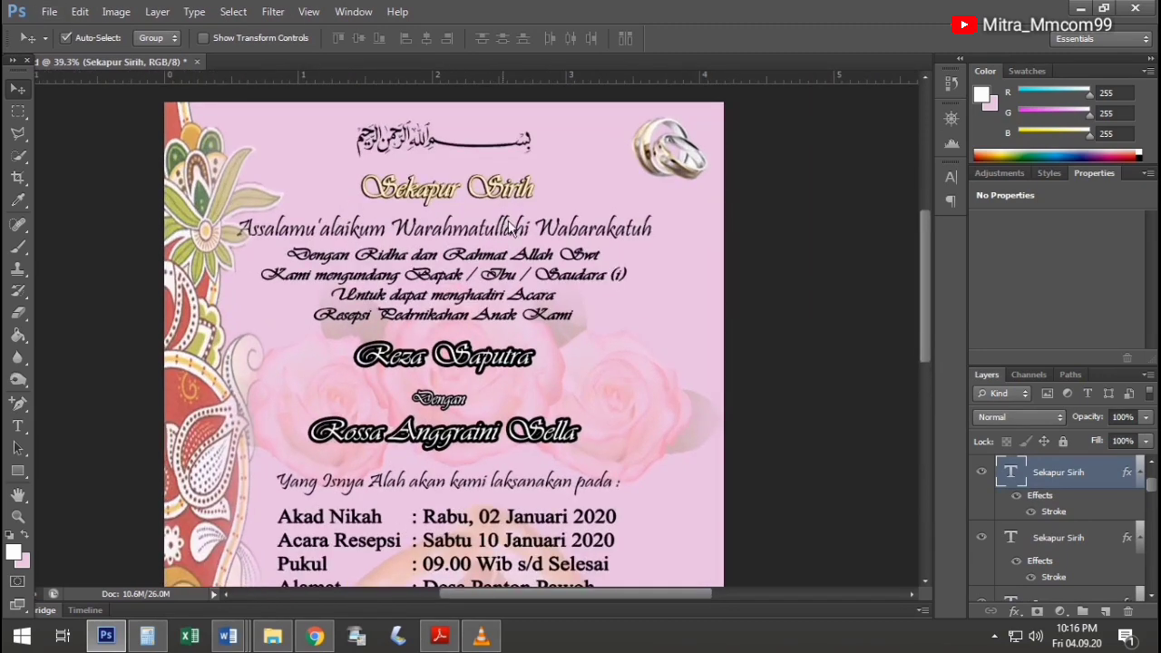
scroll(502, 183, down, 1)
scroll(505, 188, down, 2)
scroll(506, 189, down, 1)
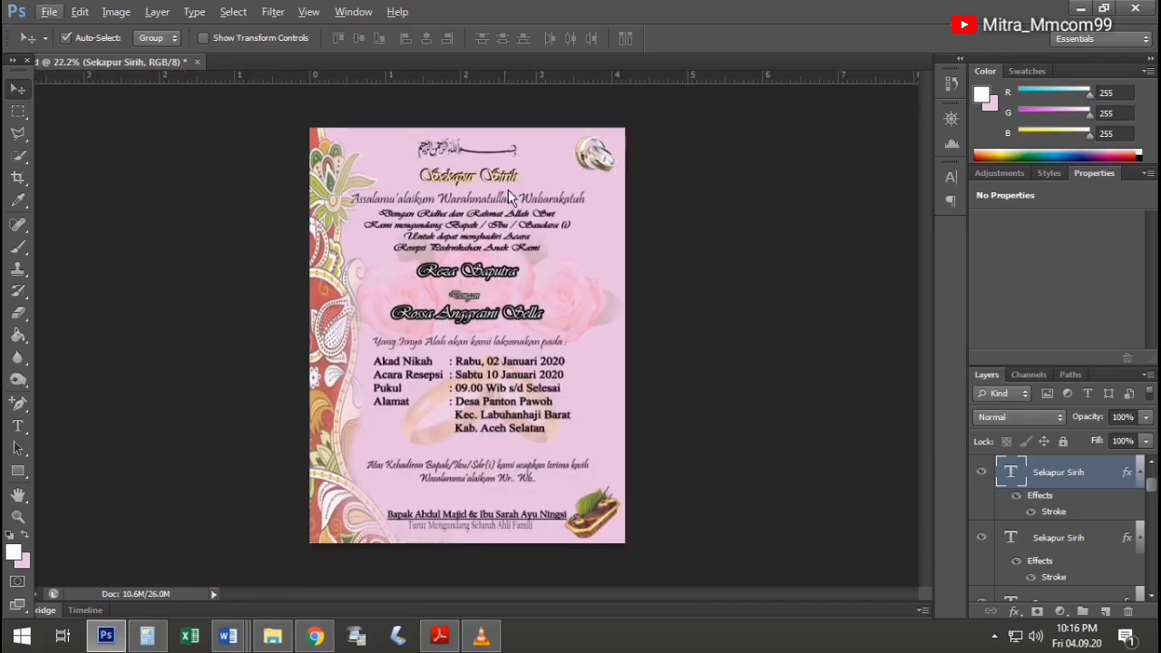
scroll(513, 195, up, 1)
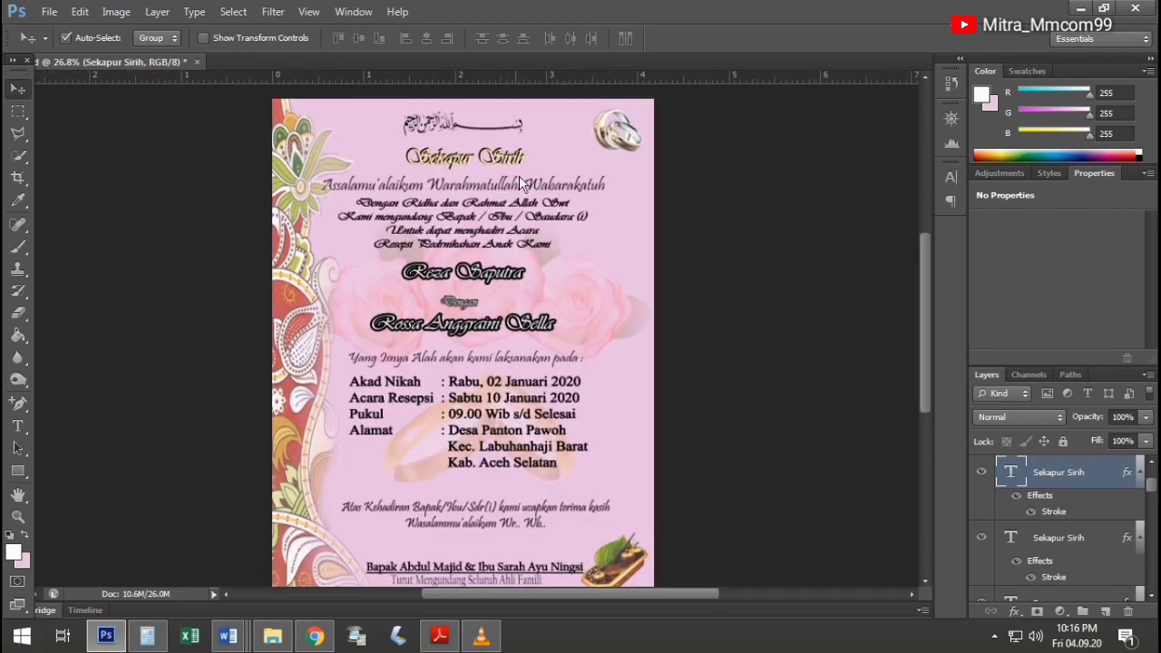
scroll(522, 181, down, 1)
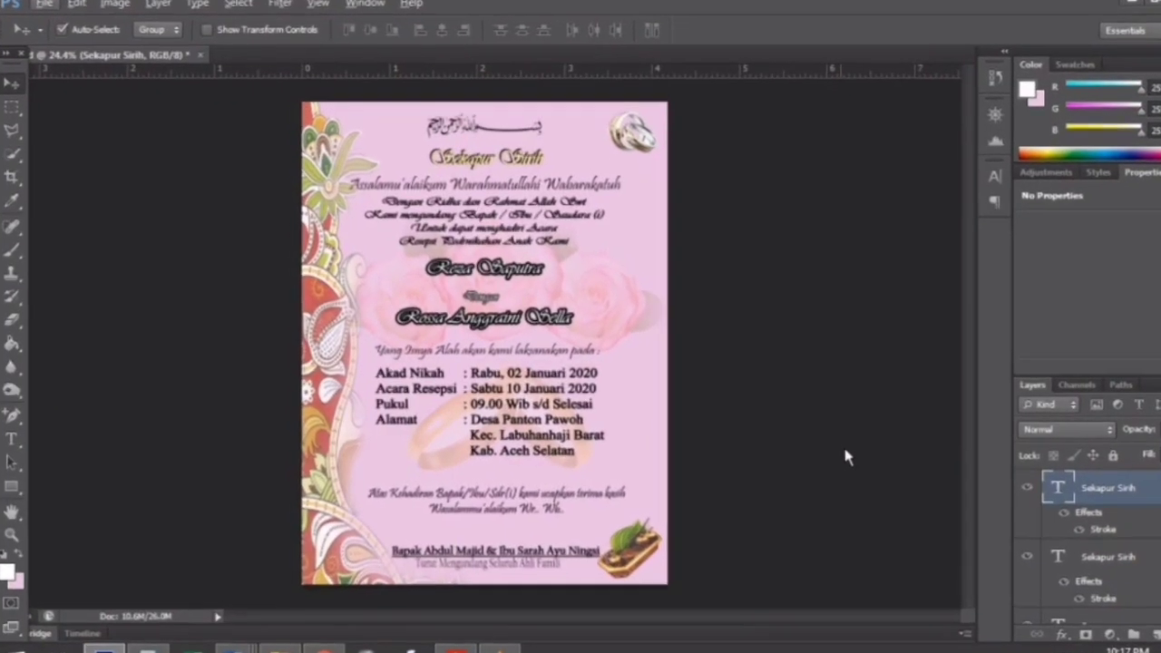